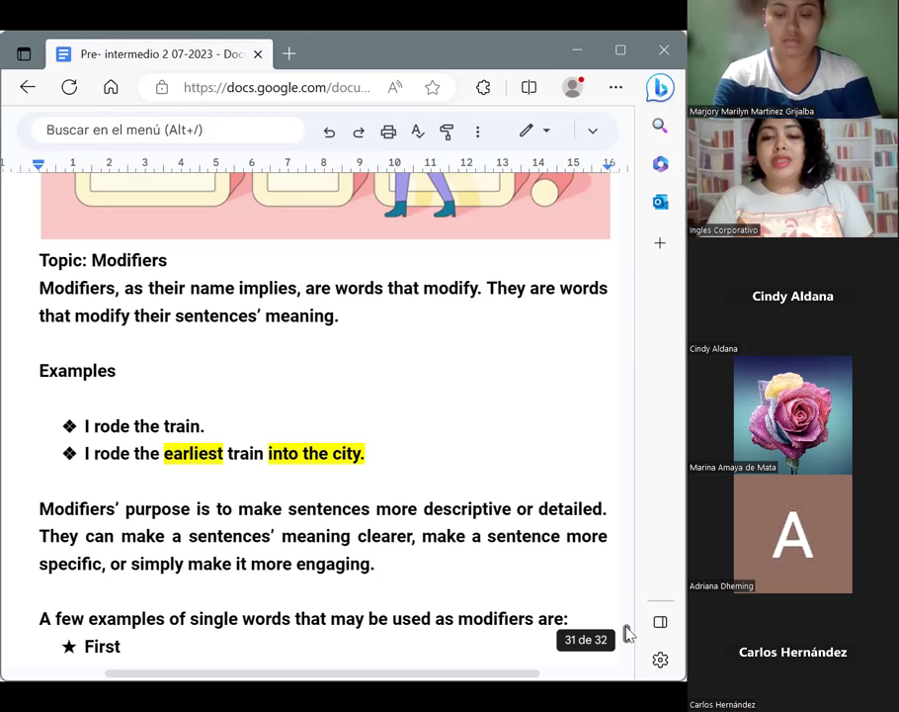
# Step: Scroll to the Modifier phrases list and start a new line after 'Without a care.'
pyautogui.moveTo(624, 632); pyautogui.dragTo(623, 199)
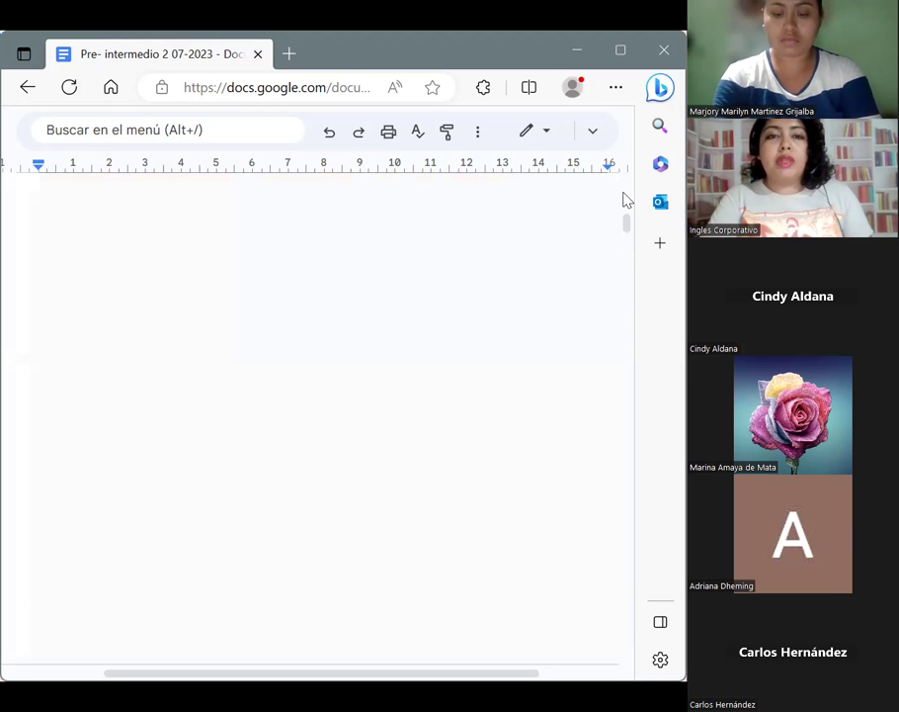
pyautogui.click(627, 364)
pyautogui.moveTo(625, 445); pyautogui.dragTo(634, 647)
pyautogui.click(367, 569)
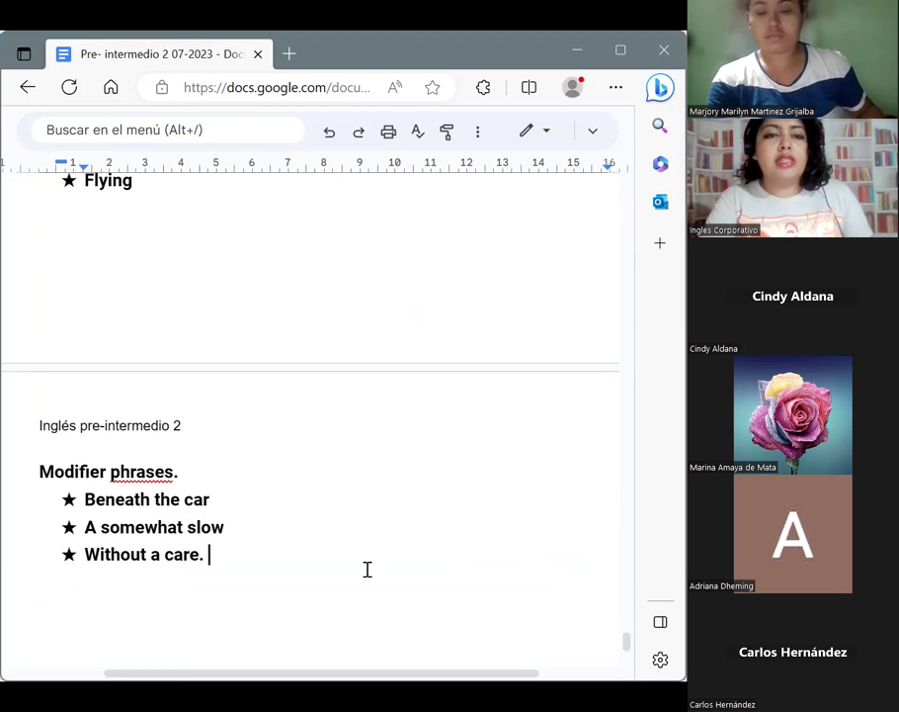
pyautogui.press('Return')
pyautogui.press('Return')
pyautogui.press('Return')
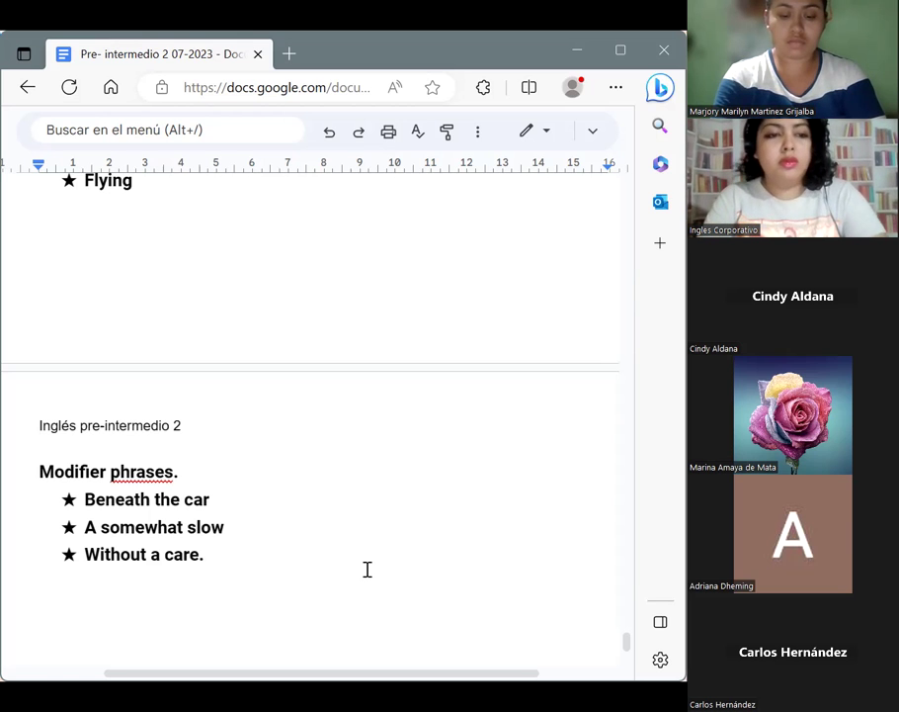
# Step: Write 'Sometimes, clauses act as modifiers. These, too, are generally either adverbial or adjectival and can look like:'
pyautogui.write('Sometimes')
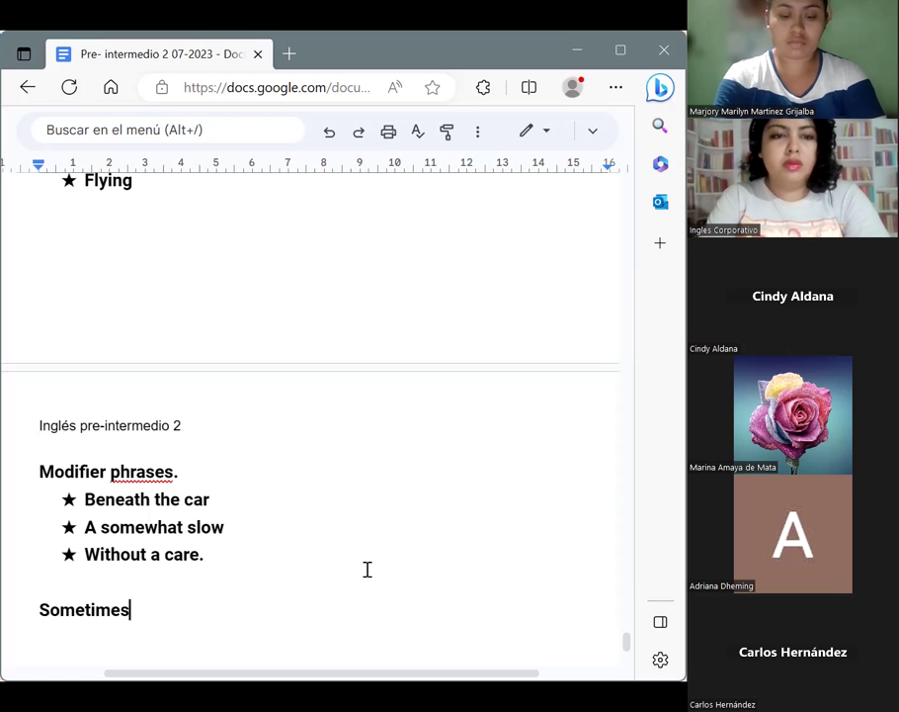
pyautogui.write(', c')
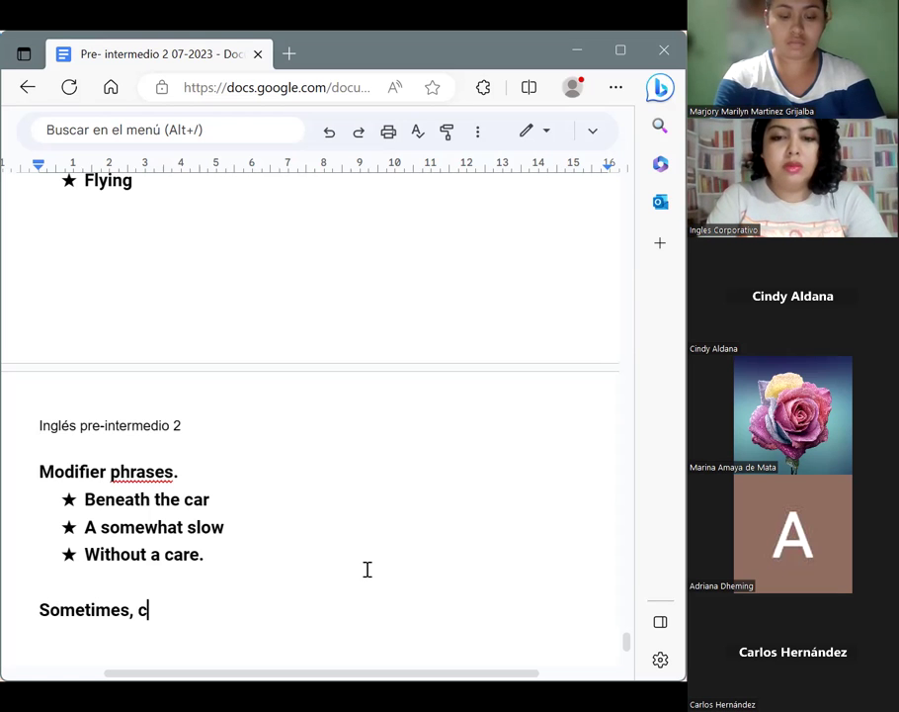
pyautogui.write('lauses ')
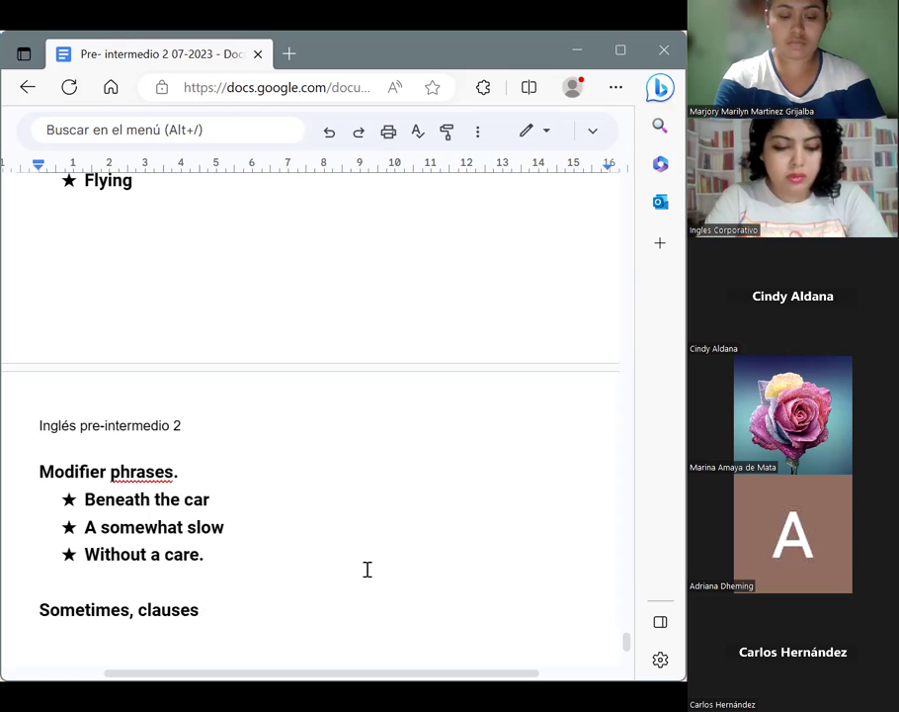
pyautogui.write('act as ')
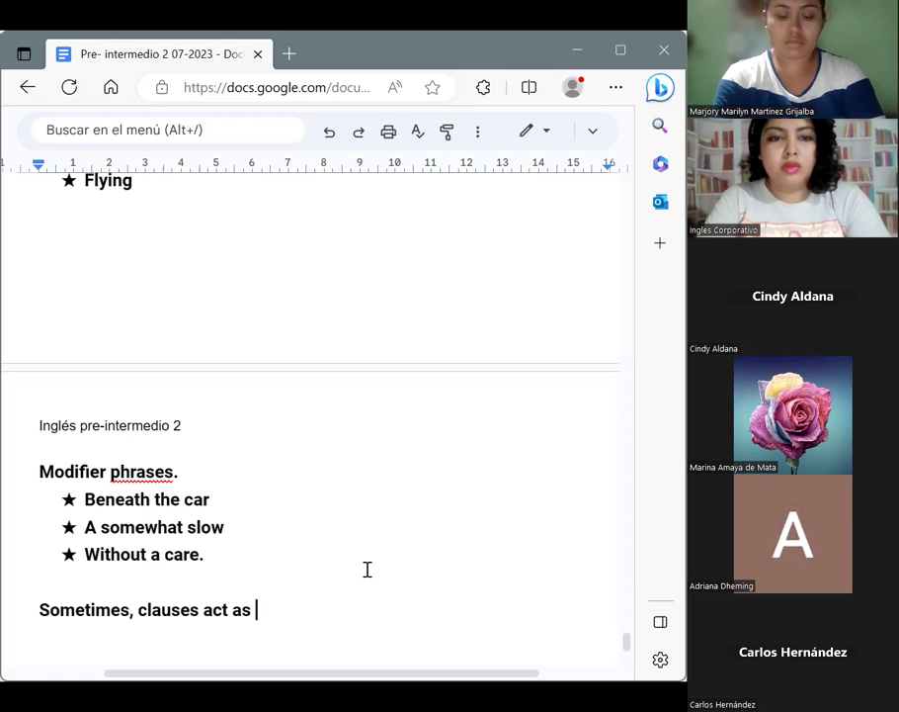
pyautogui.write('modif')
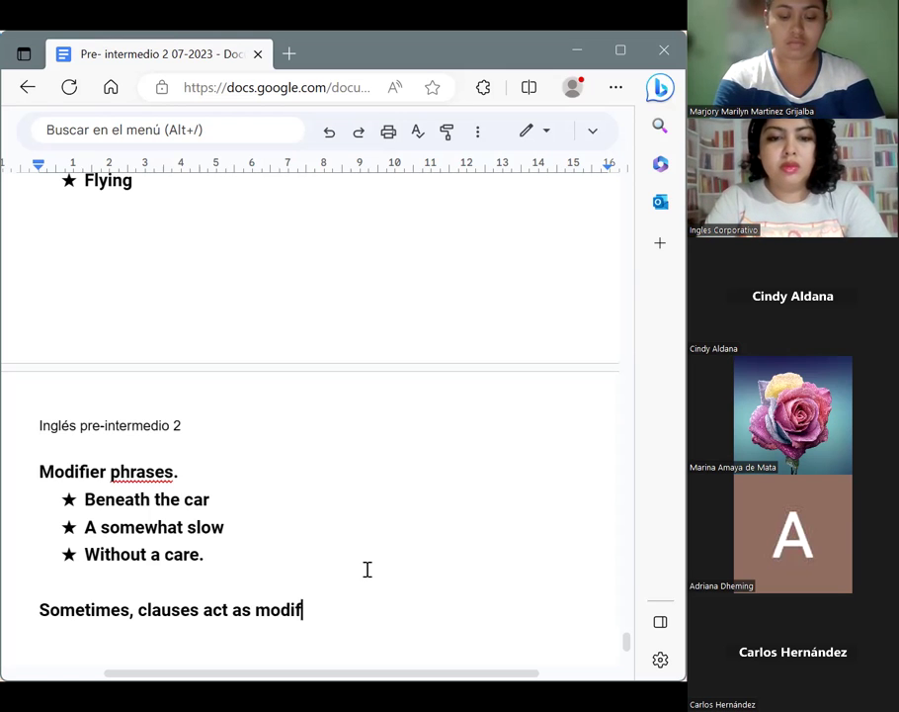
pyautogui.write('iers')
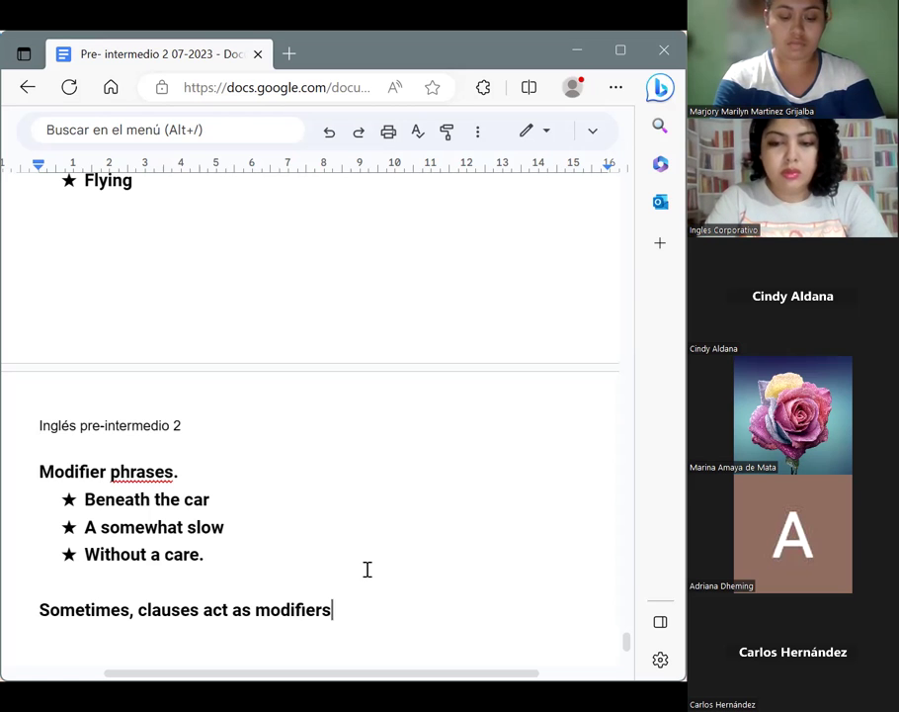
pyautogui.write('. These')
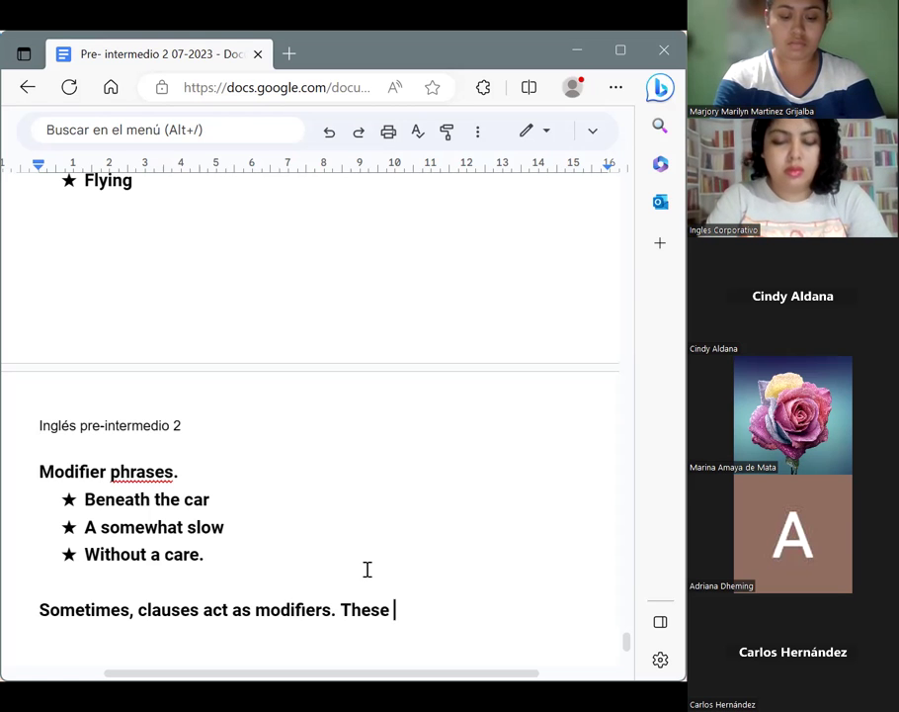
pyautogui.press('BackSpace')
pyautogui.write(', t')
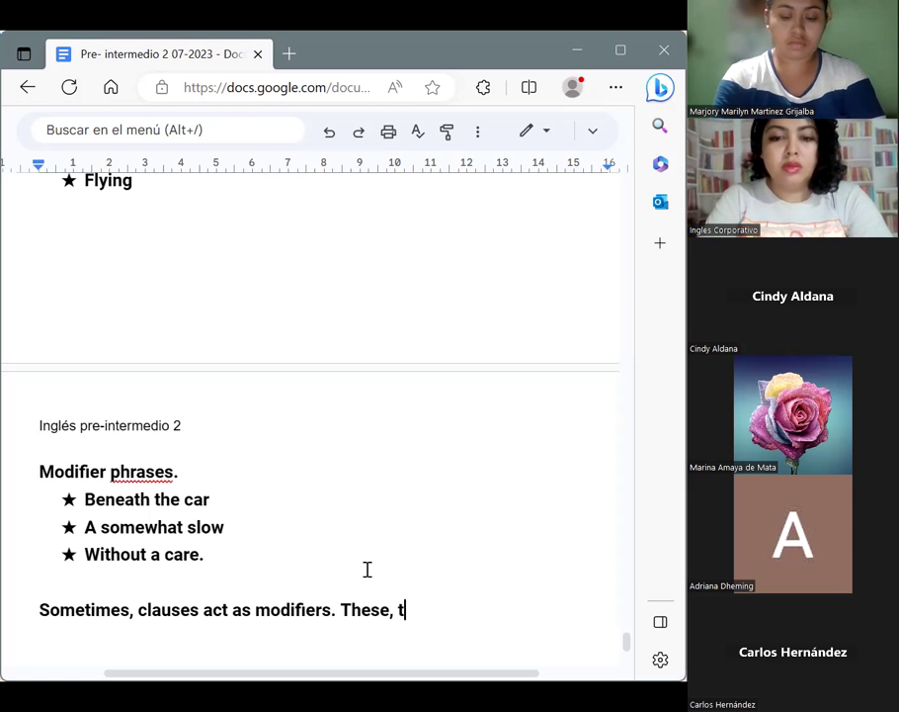
pyautogui.write('oo, ')
pyautogui.write('a')
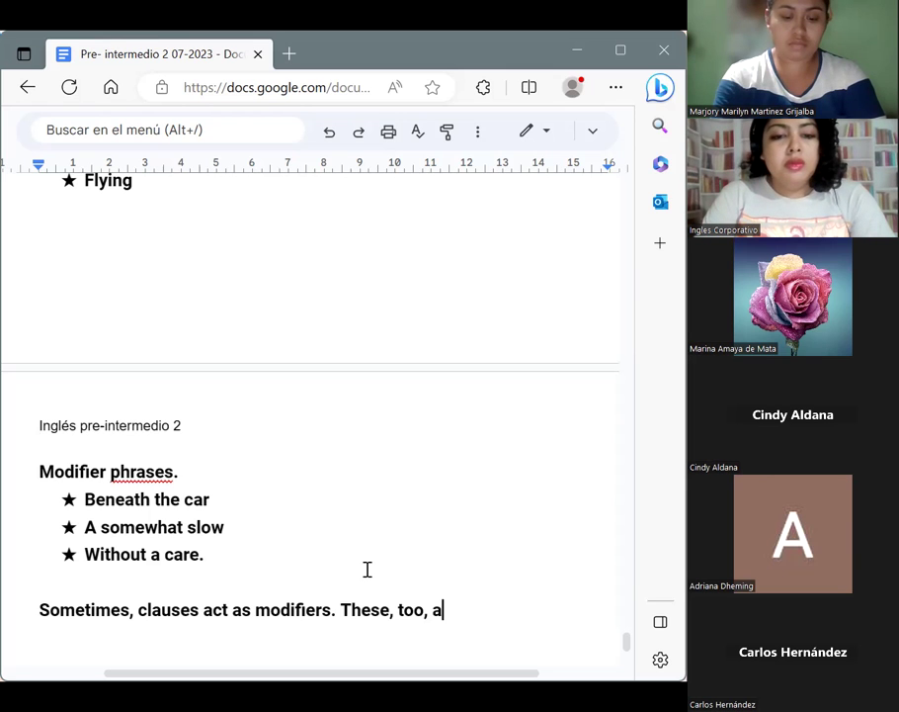
pyautogui.write('re gener')
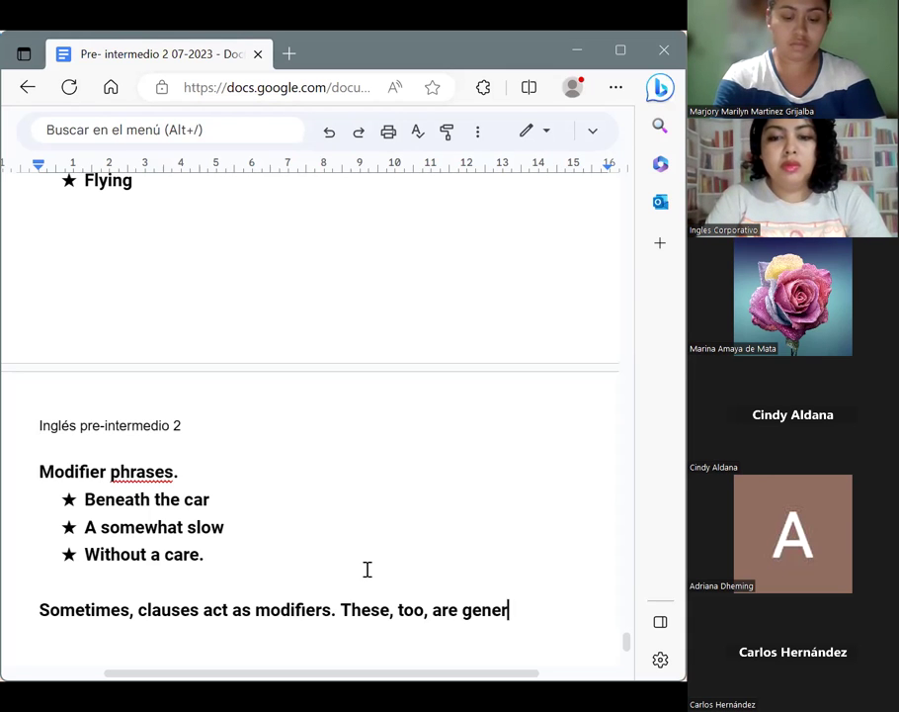
pyautogui.write('ally')
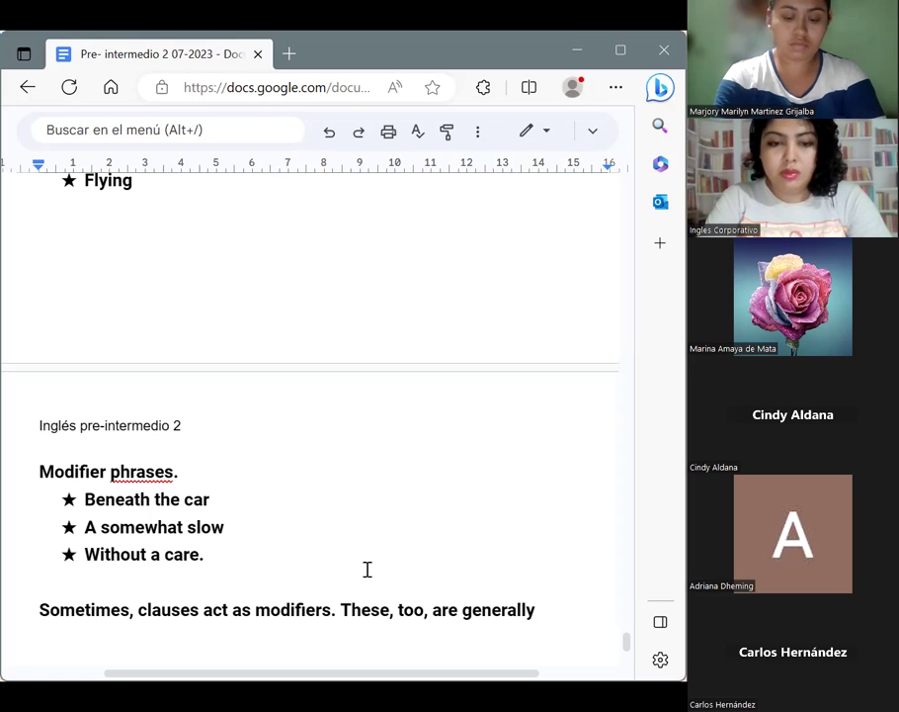
pyautogui.write(' eit')
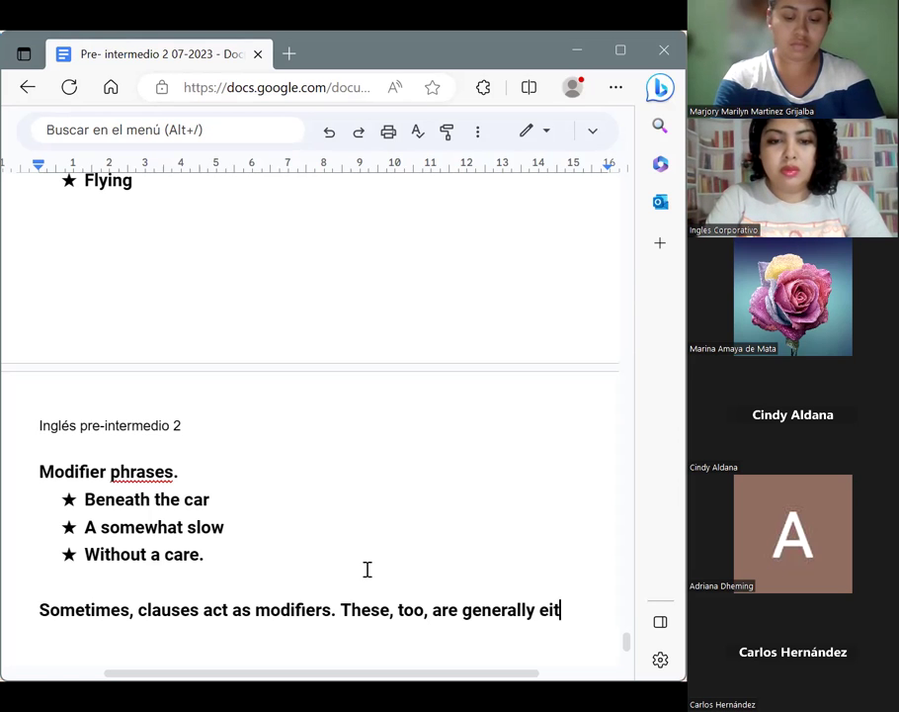
pyautogui.write('her a')
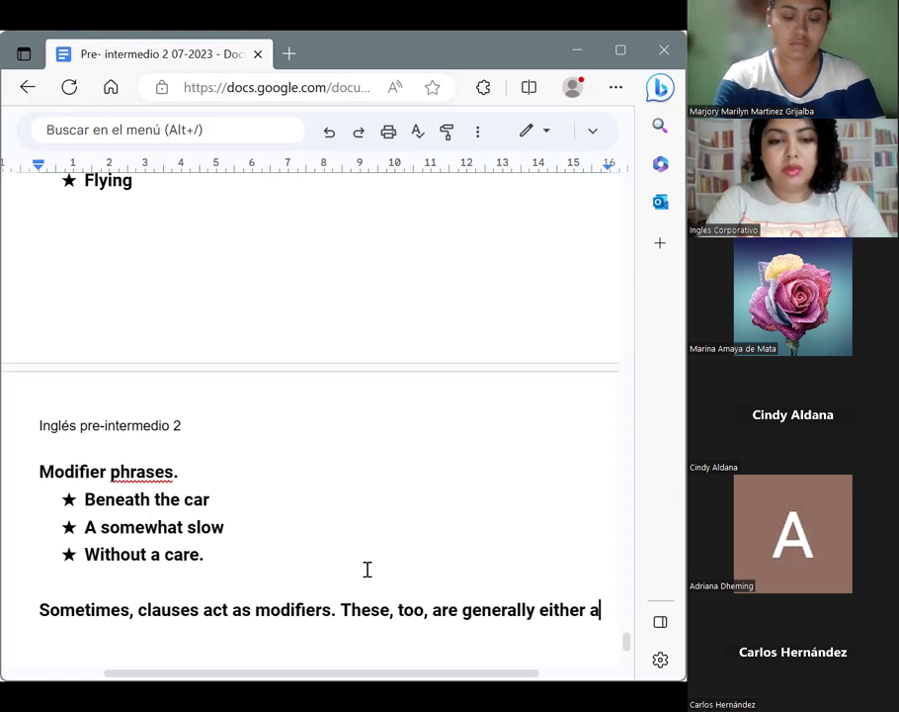
pyautogui.write('dverbial ')
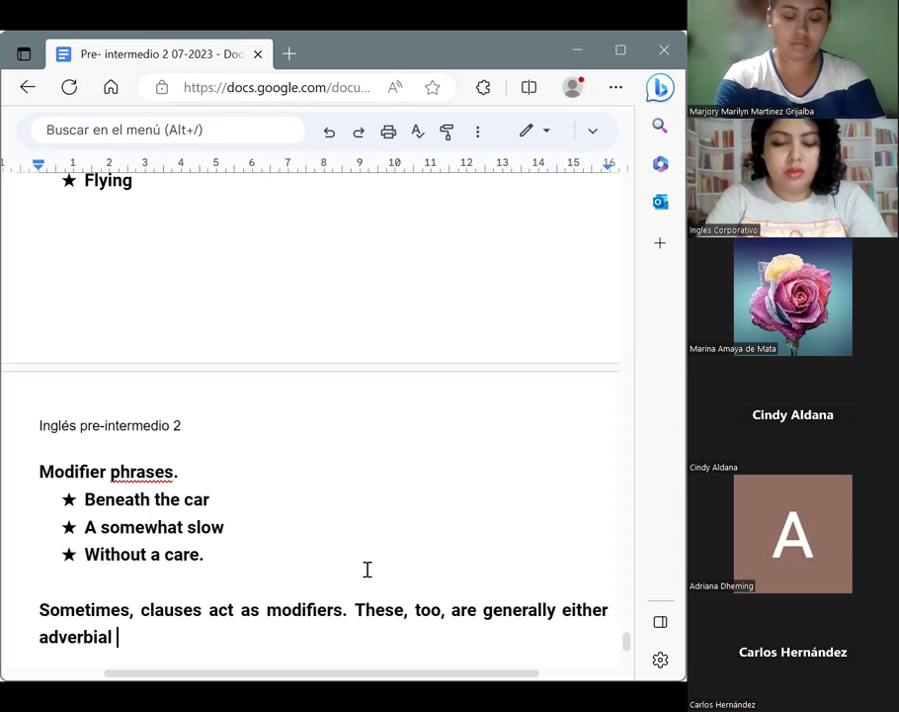
pyautogui.write('or ad')
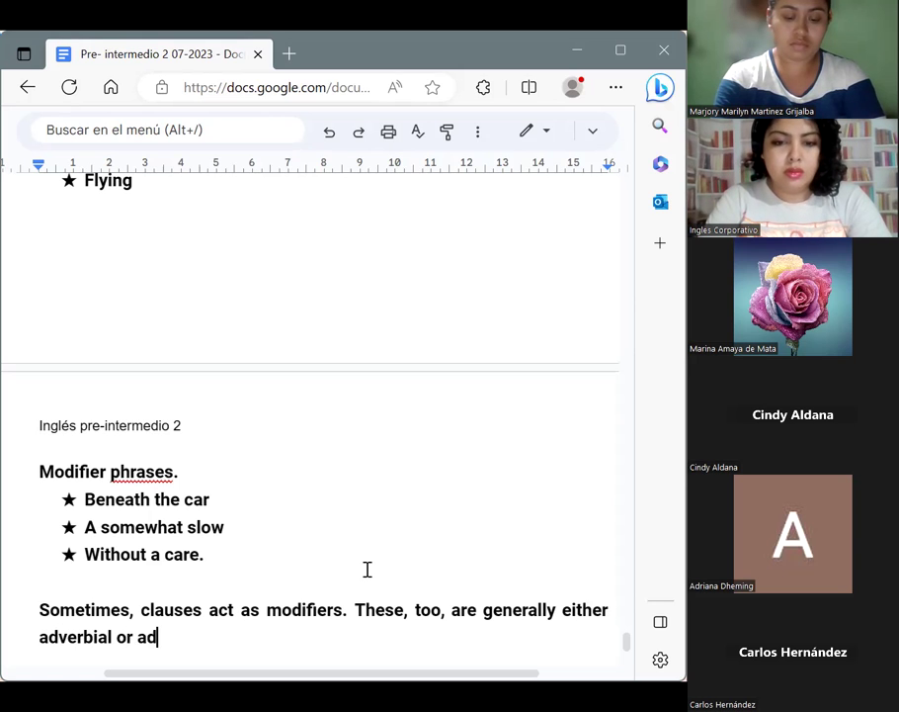
pyautogui.write('ject')
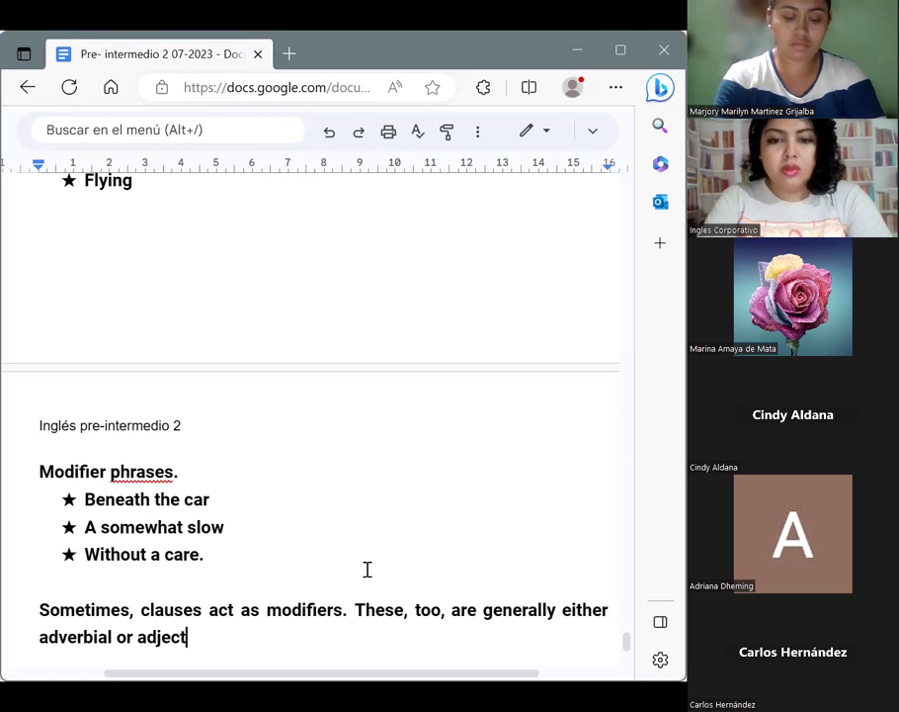
pyautogui.write('ival ')
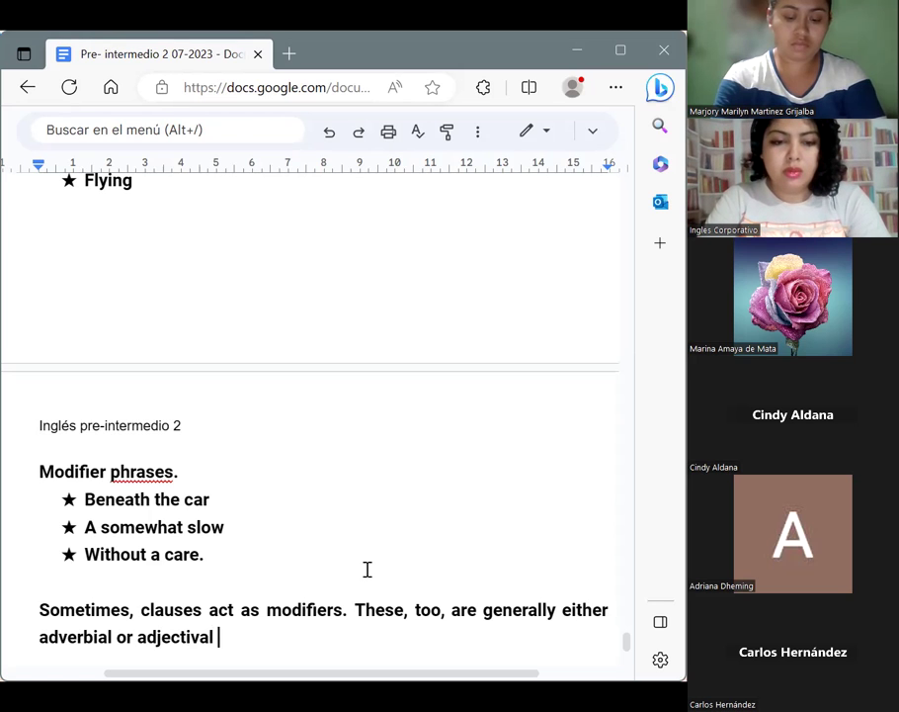
pyautogui.write('and can  l')
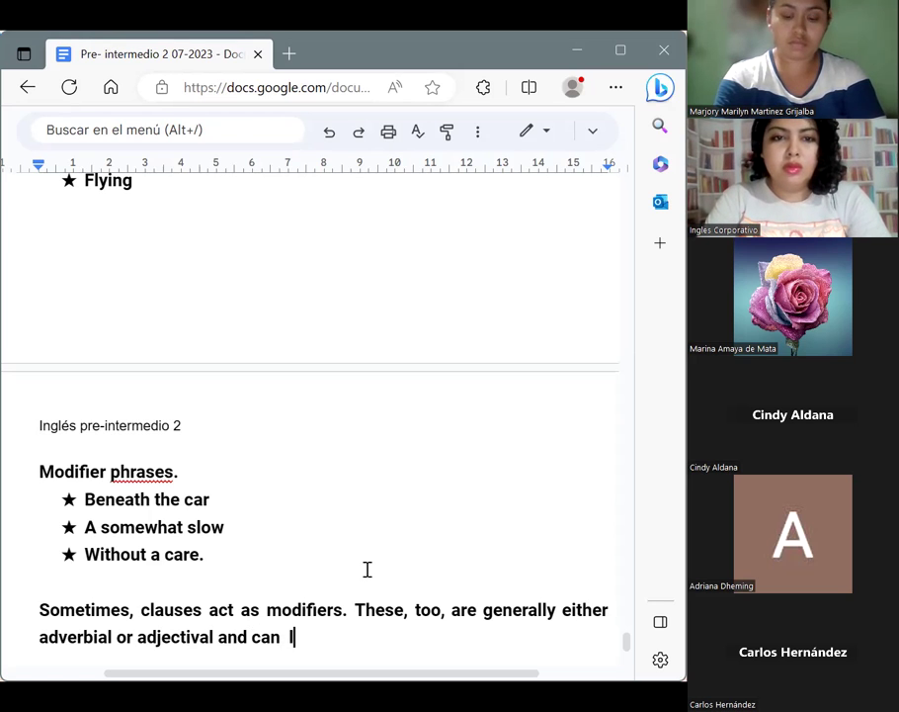
pyautogui.write('ook like:')
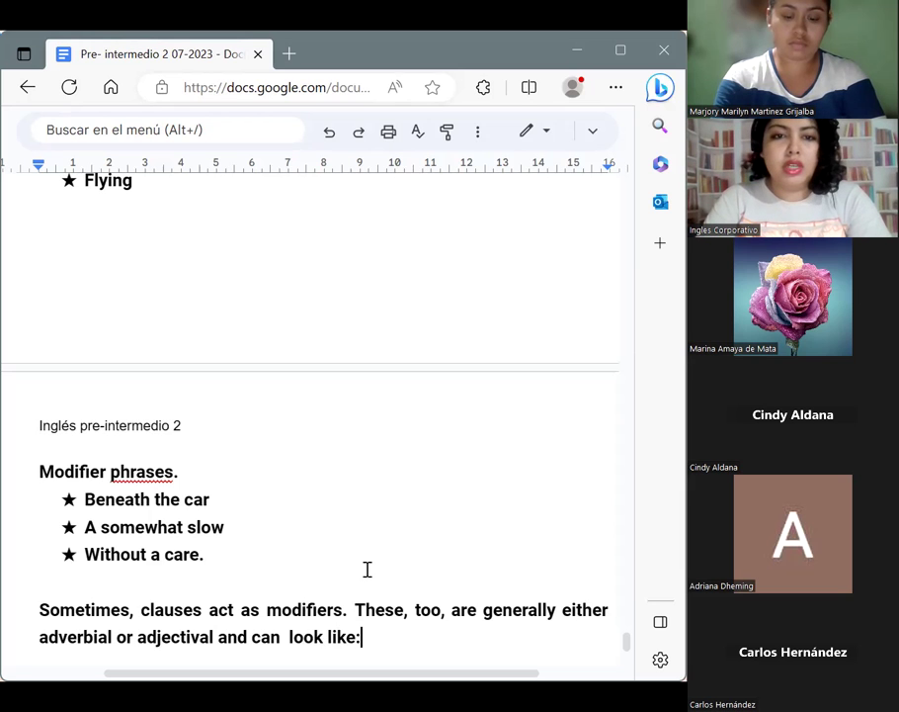
pyautogui.press('Return')
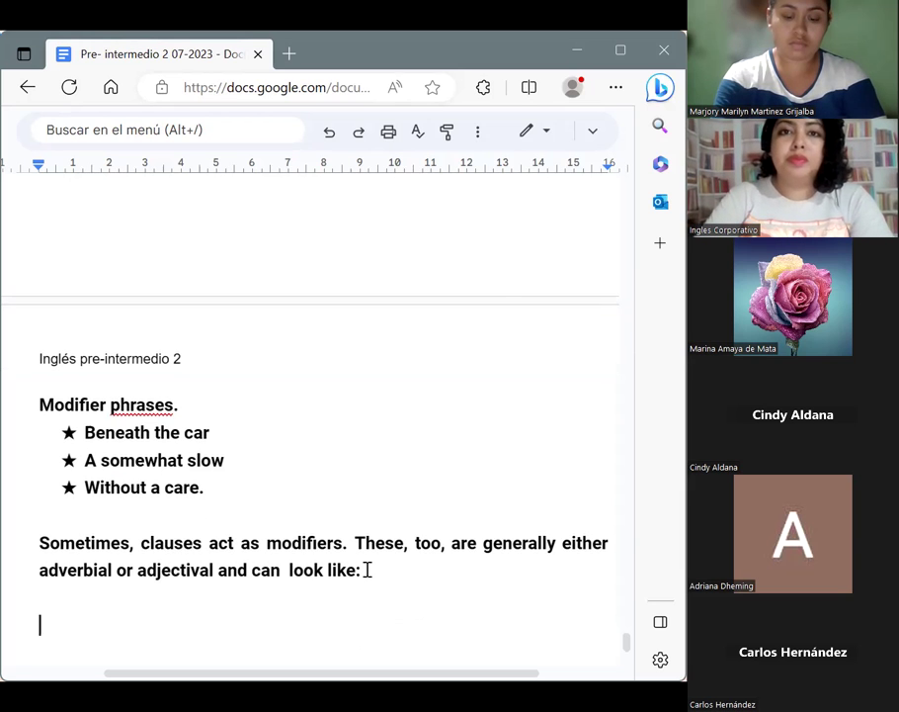
# Step: Apply the star bullet style to the new line
pyautogui.click(603, 135)
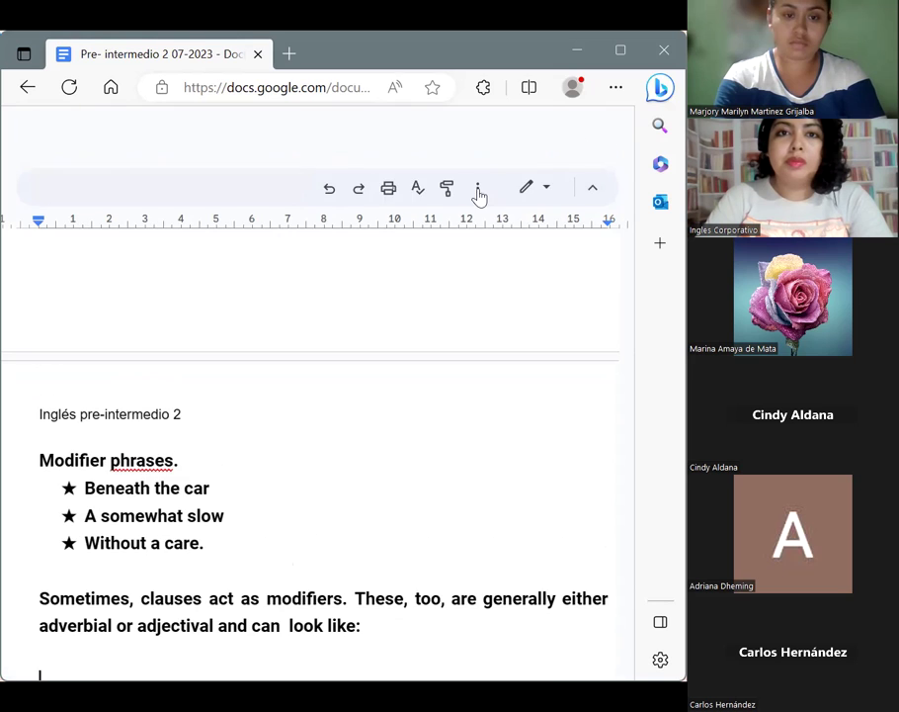
pyautogui.click(477, 192)
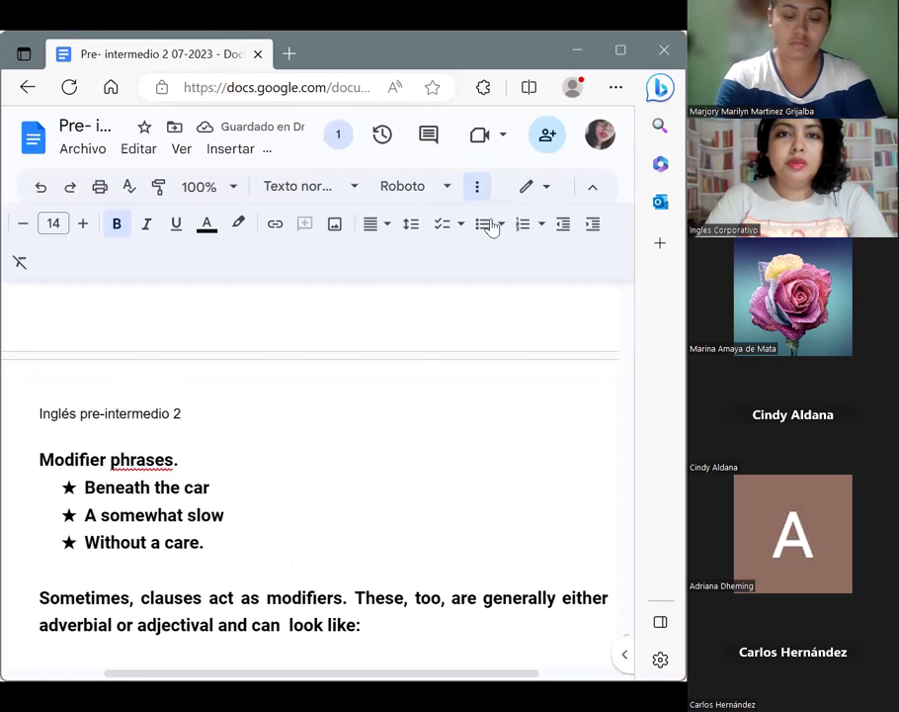
pyautogui.click(500, 226)
pyautogui.click(363, 394)
pyautogui.click(172, 645)
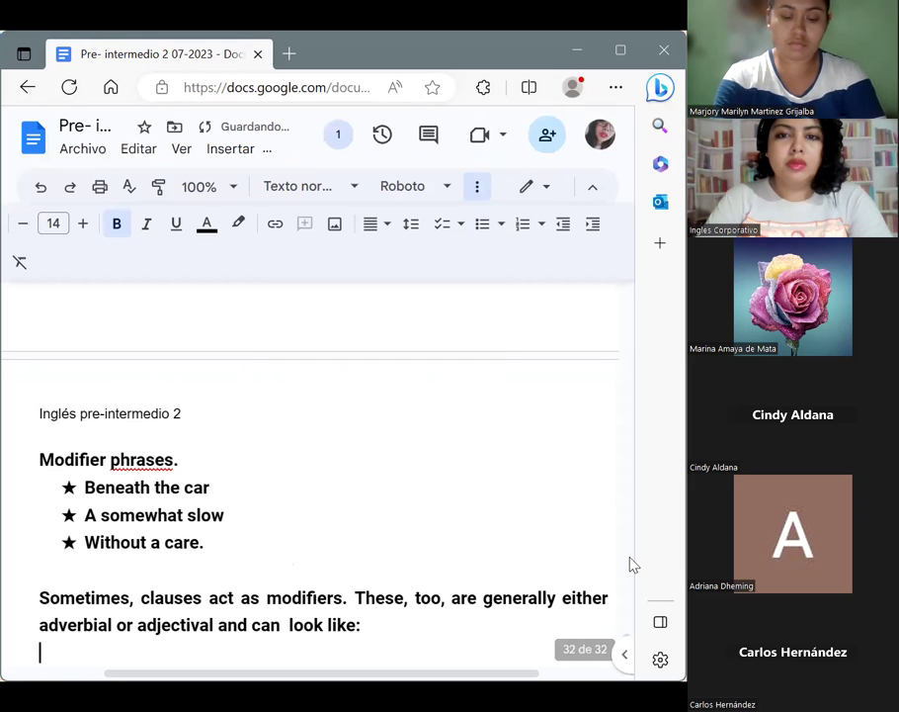
pyautogui.scroll(-3, 626, 640)
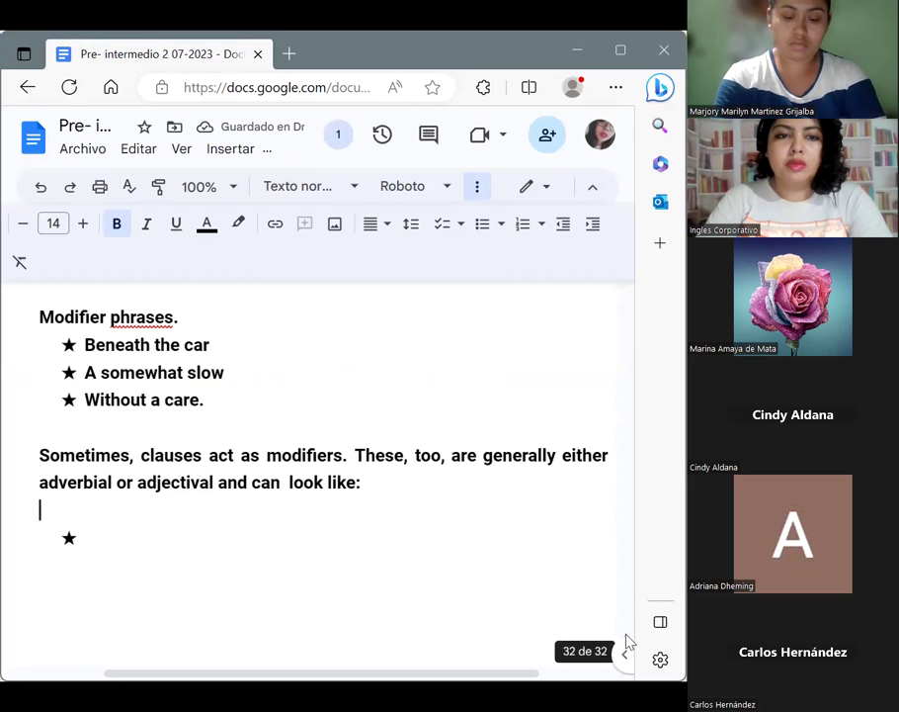
# Step: Add star bullets 'When the sun rises' and 'Who wore gray jeans', then begin 'with excitement in her eyes'
pyautogui.click(150, 548)
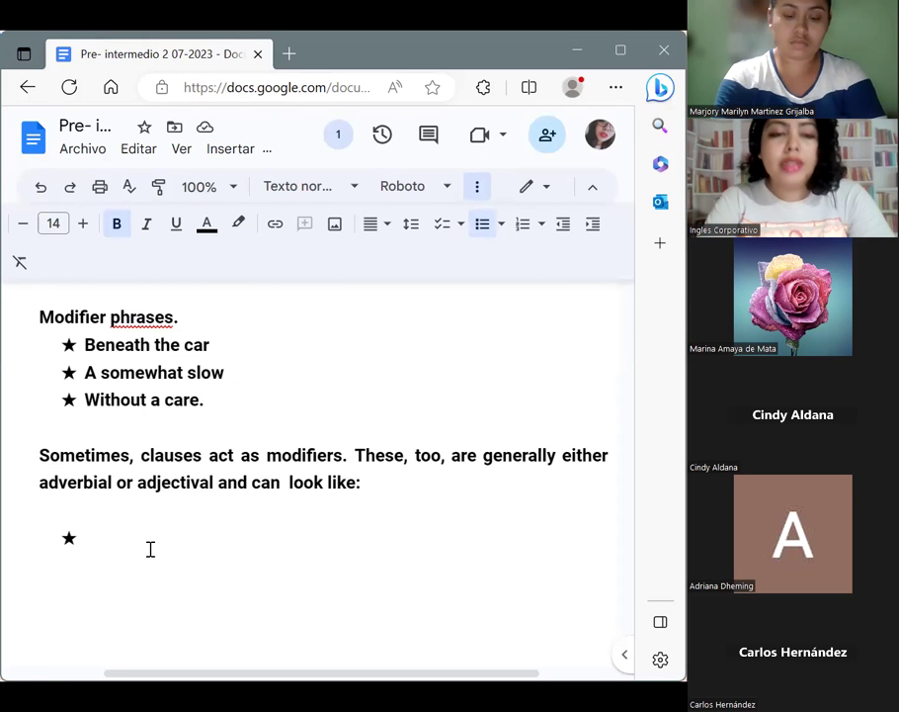
pyautogui.write('Whe')
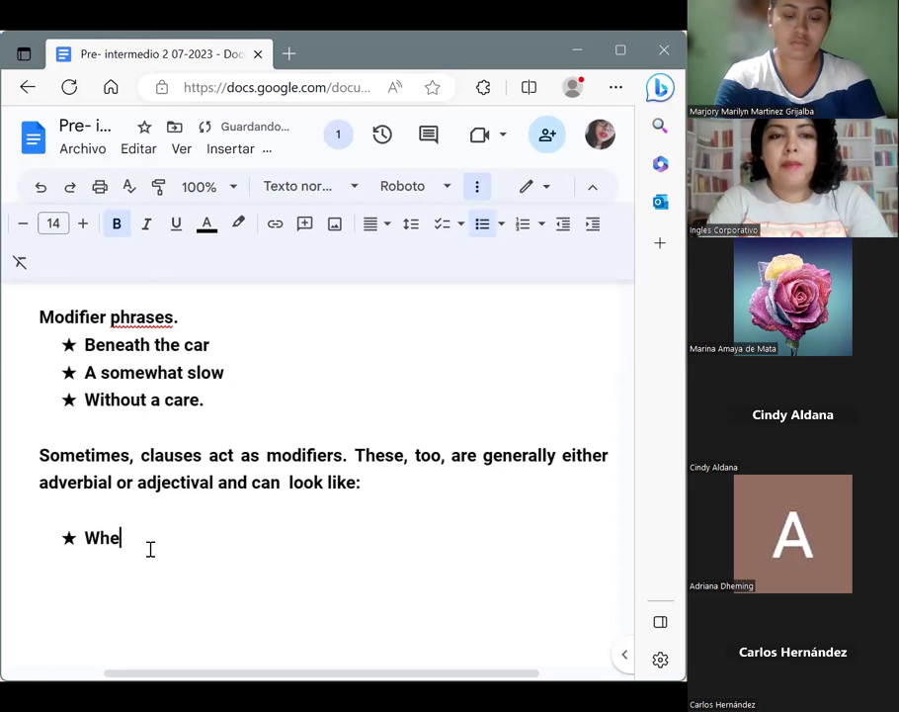
pyautogui.write('n the sun ')
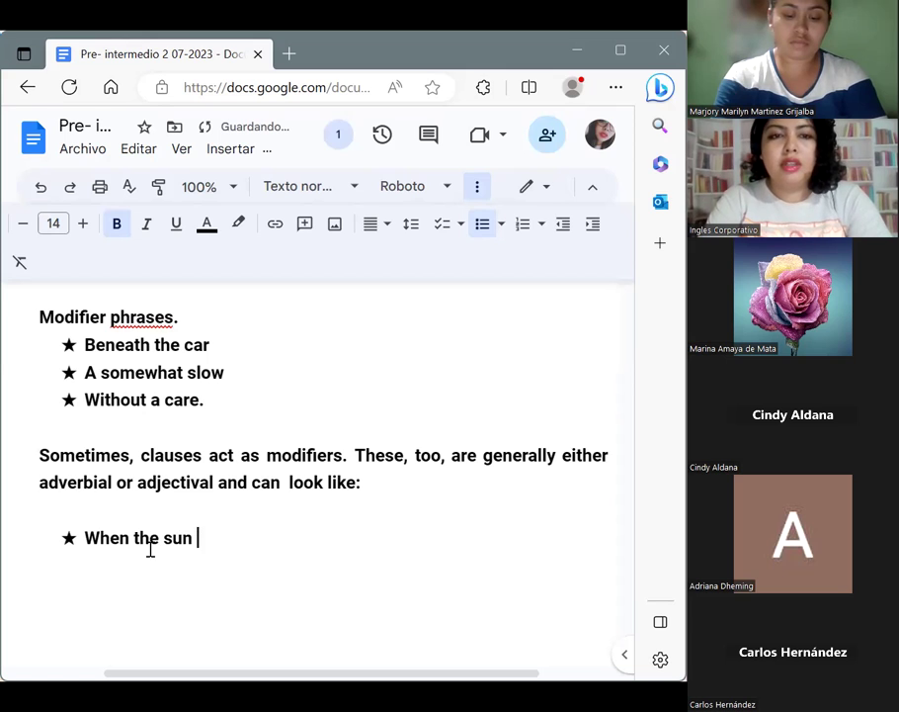
pyautogui.write('rises')
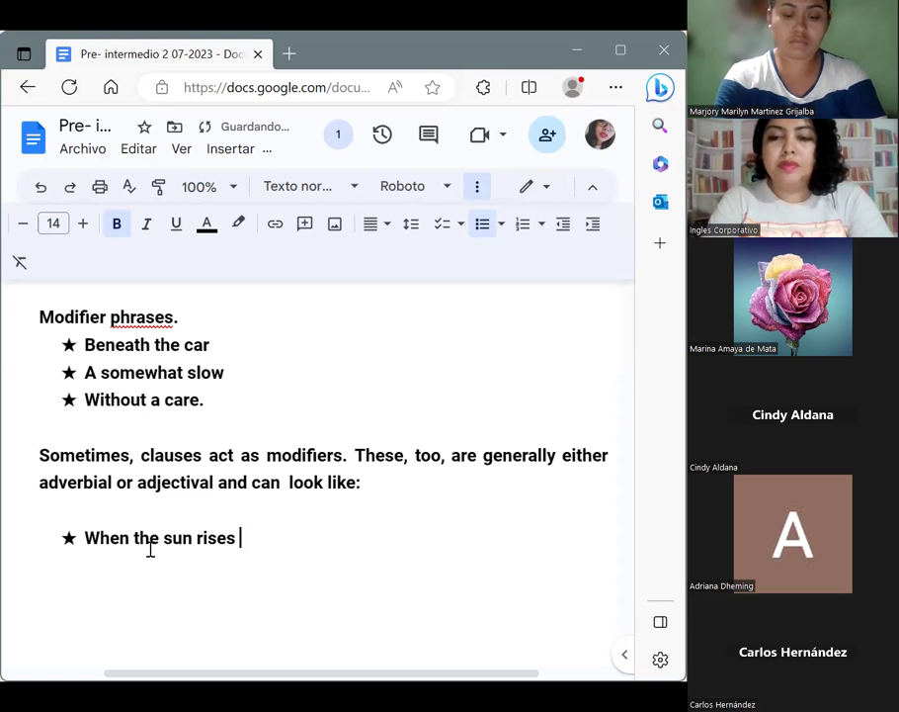
pyautogui.press('Return')
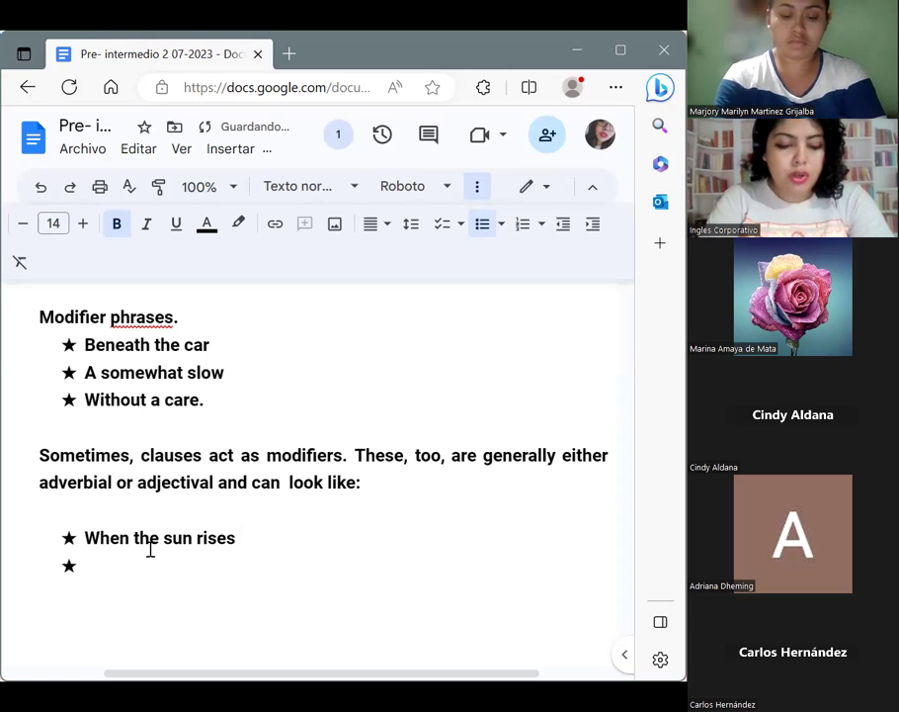
pyautogui.write('Who wore gray ')
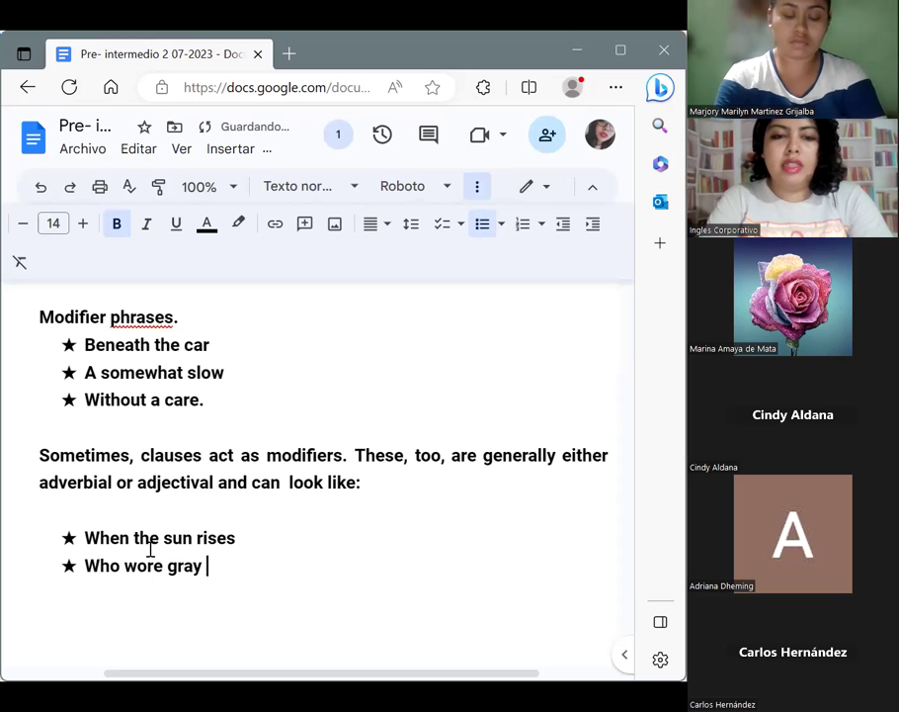
pyautogui.write('jean')
pyautogui.press('Return')
pyautogui.press('BackSpace')
pyautogui.press('BackSpace')
pyautogui.write('s')
pyautogui.press('Return')
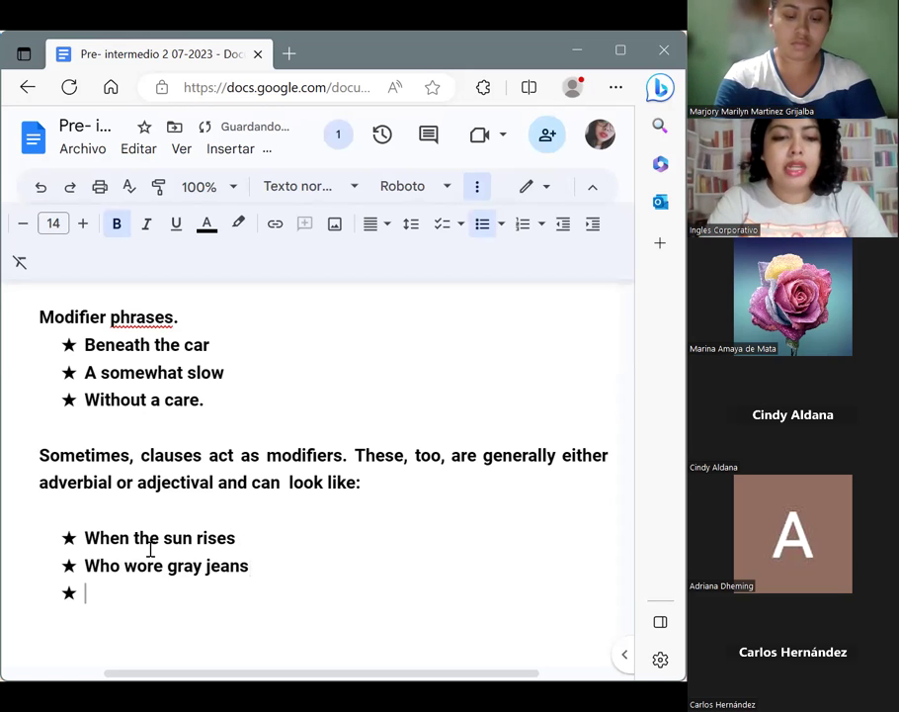
pyautogui.write('with e')
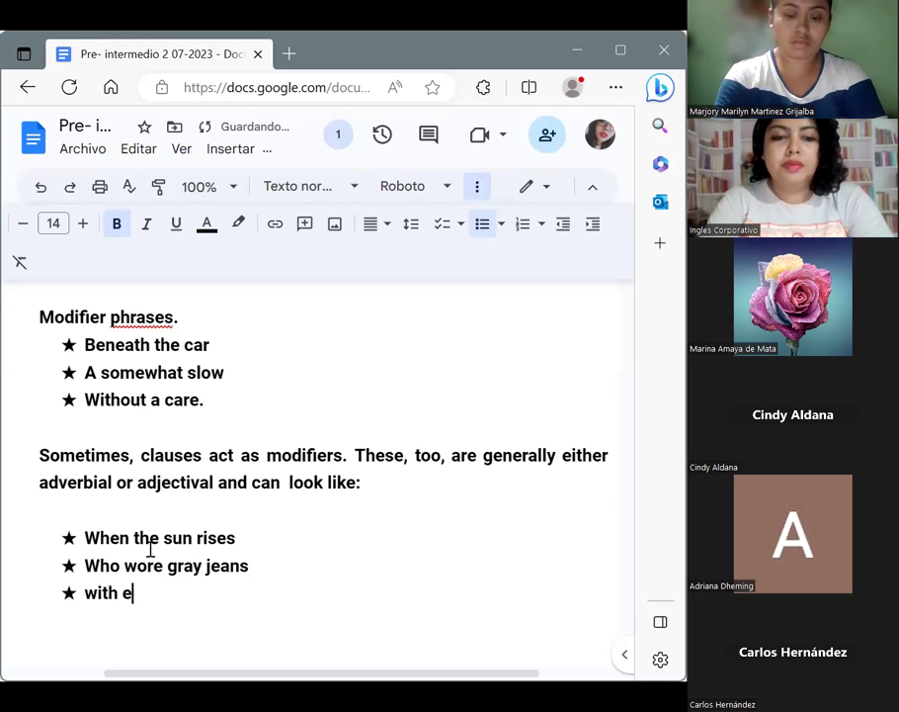
pyautogui.write('xci')
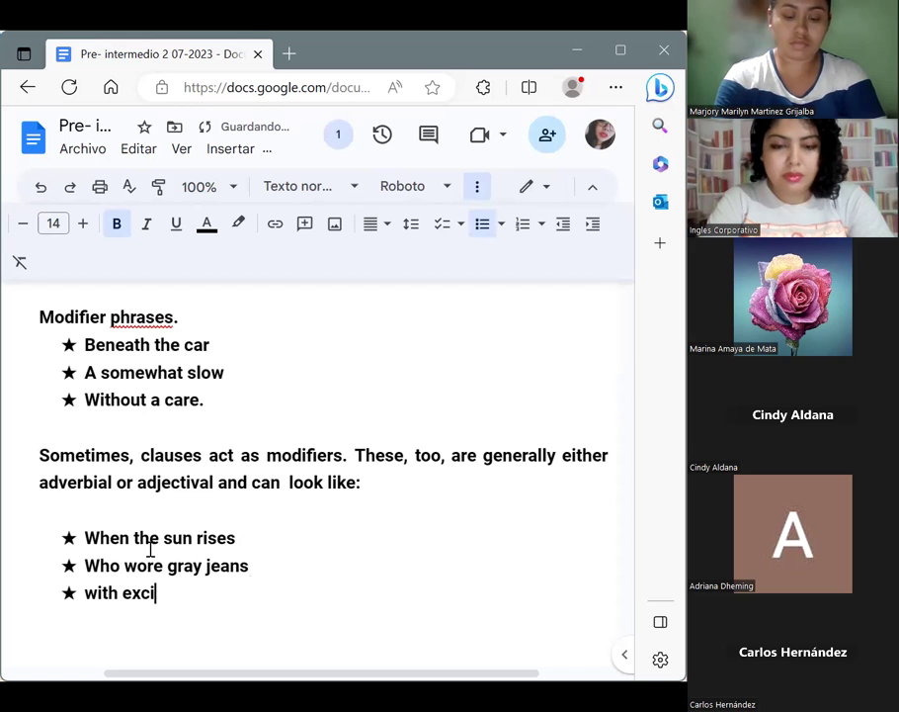
pyautogui.write('tement in ')
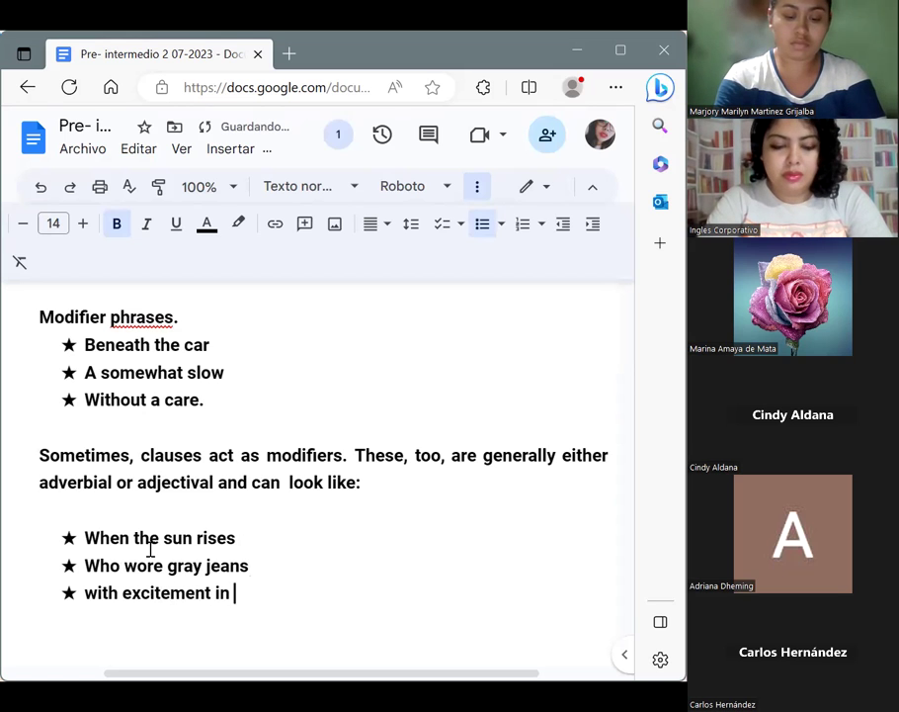
pyautogui.write('her eyes')
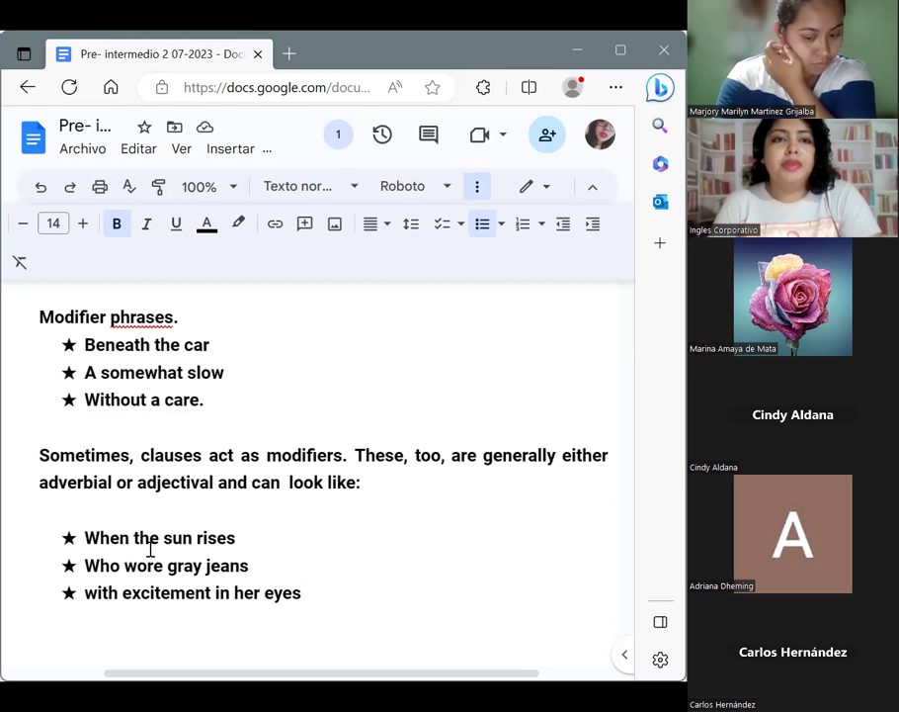
# Step: Dismiss the spelling suggestion for 'phrases' and add a blank line below the last bullet
pyautogui.click(145, 318)
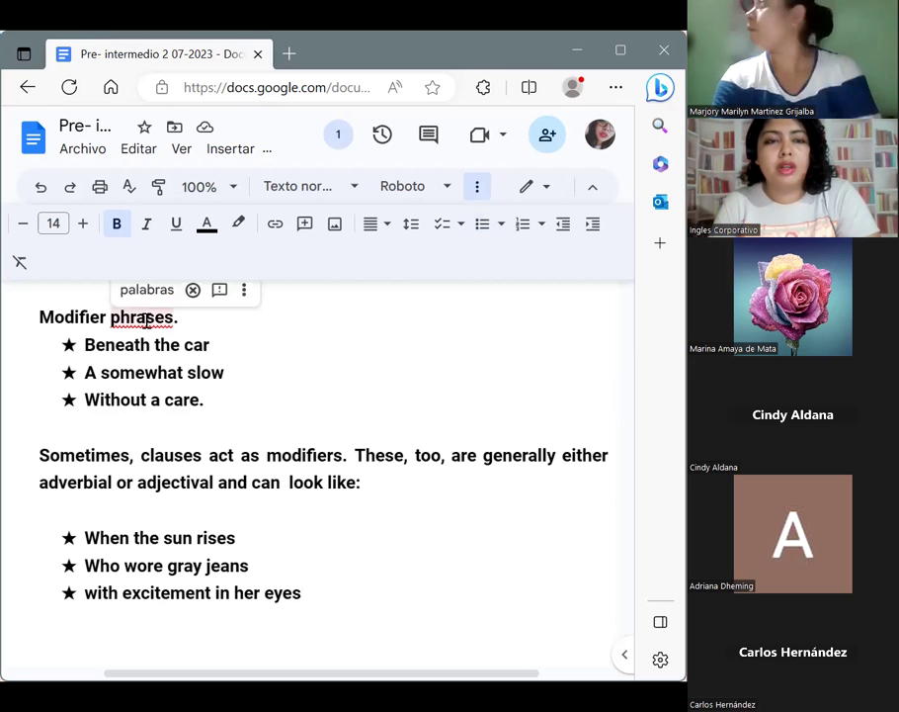
pyautogui.click(271, 383)
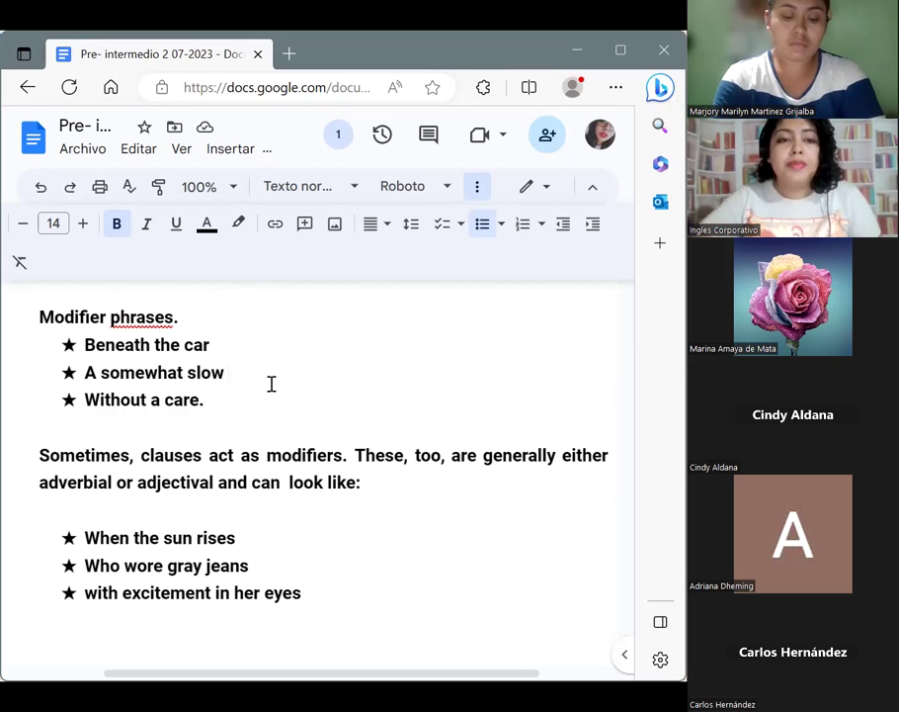
pyautogui.click(380, 621)
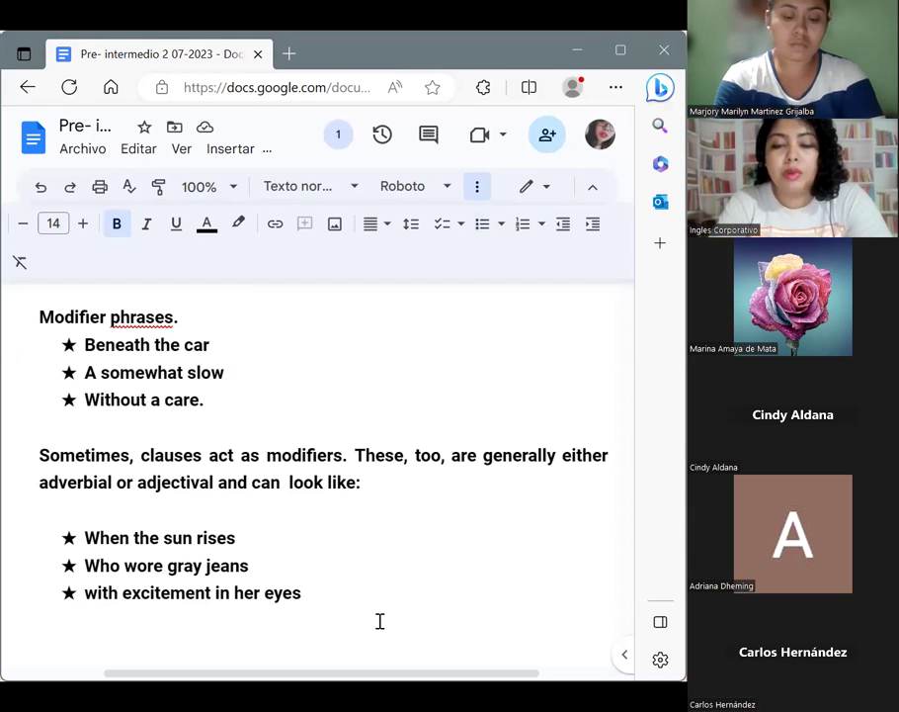
pyautogui.press('Return')
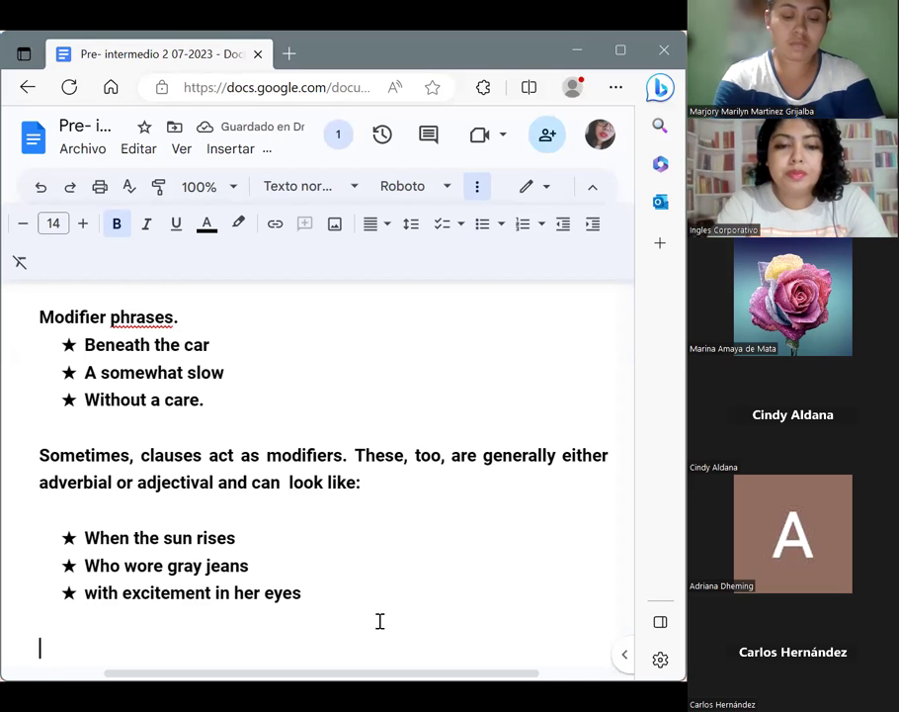
# Step: Write the line 'Here are few examples of modifiers phrases in action:' and start a new line
pyautogui.write('J')
pyautogui.press('BackSpace')
pyautogui.write('hER')
pyautogui.press('BackSpace')
pyautogui.press('BackSpace')
pyautogui.press('BackSpace')
pyautogui.write('Here ')
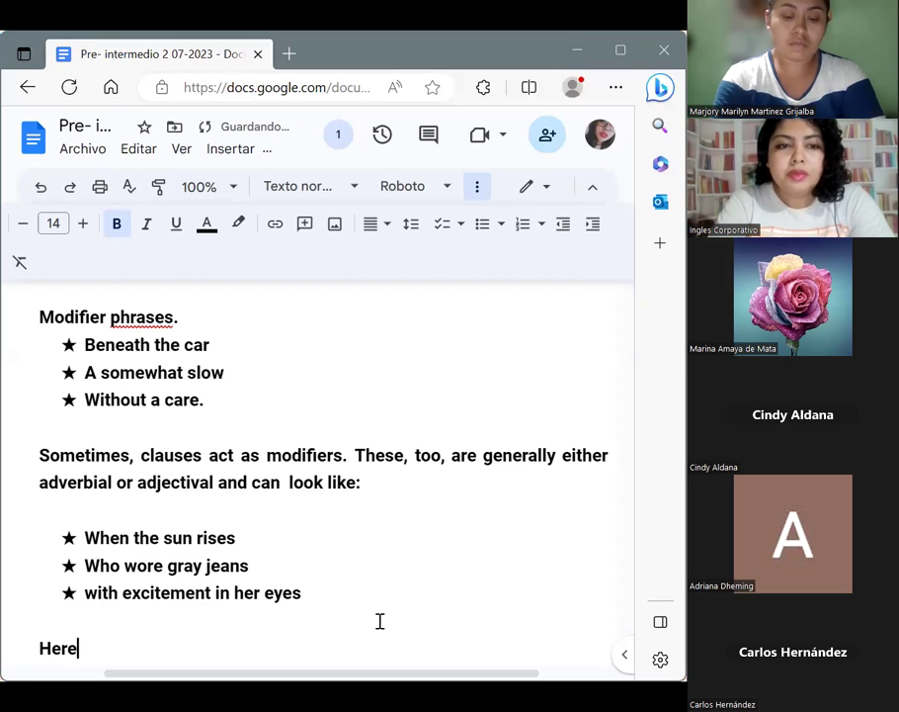
pyautogui.write('are ')
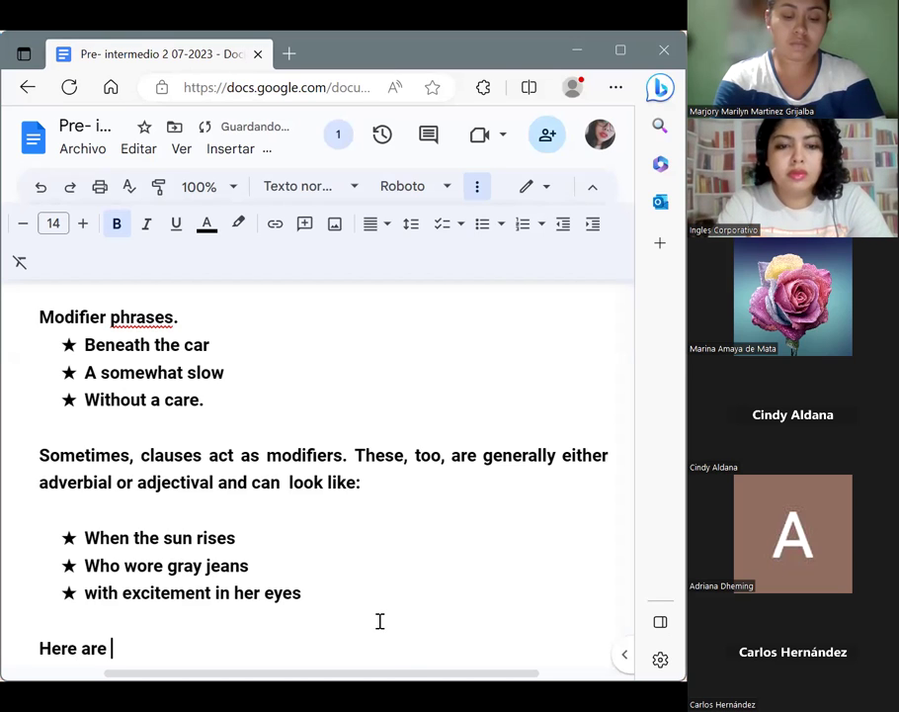
pyautogui.write('few examples ')
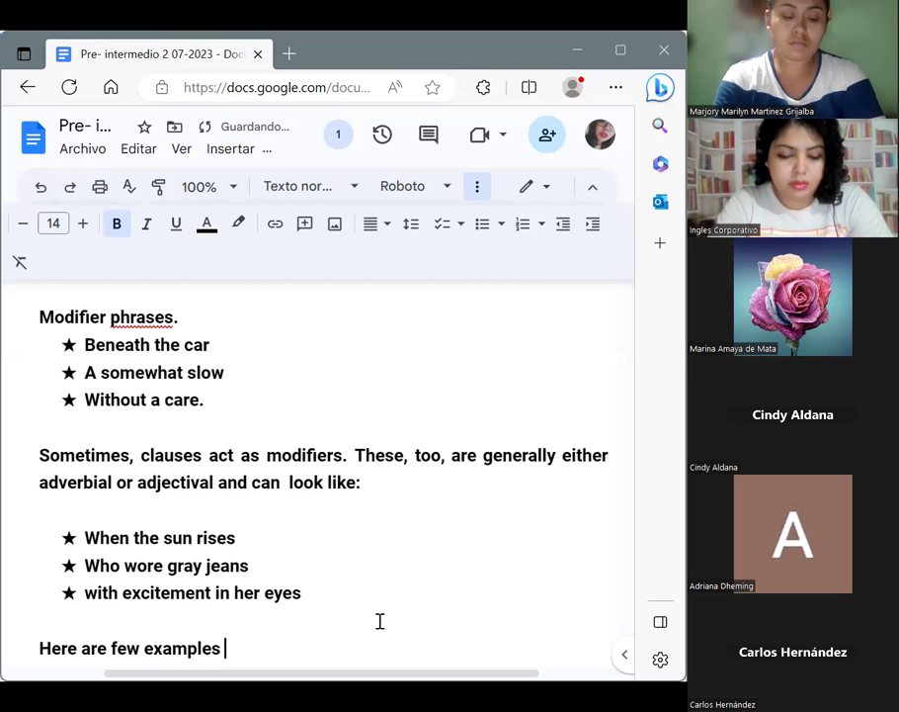
pyautogui.write('of m')
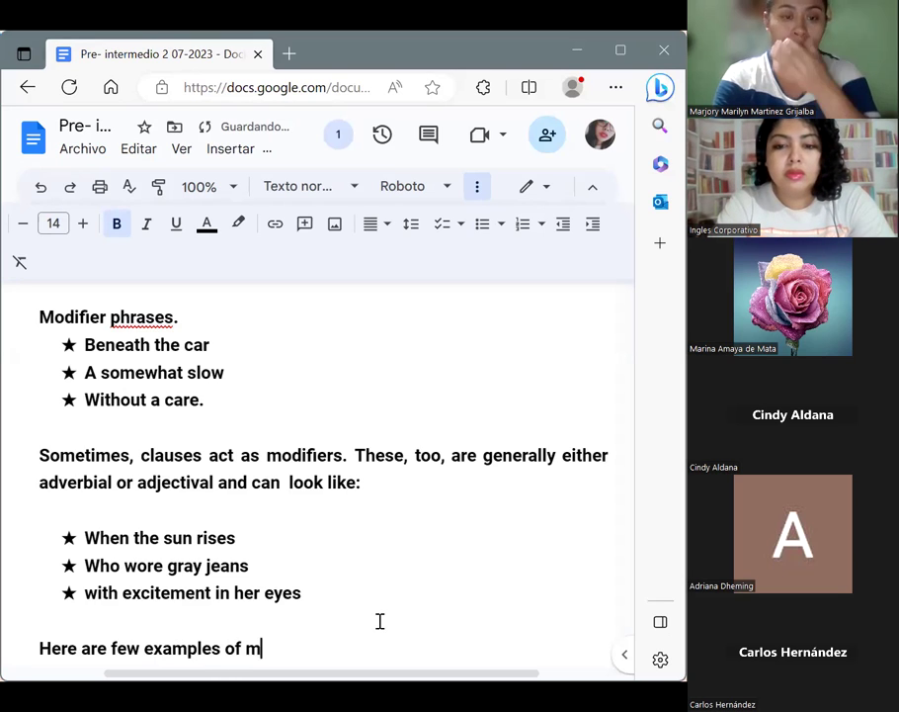
pyautogui.write('odifiers ')
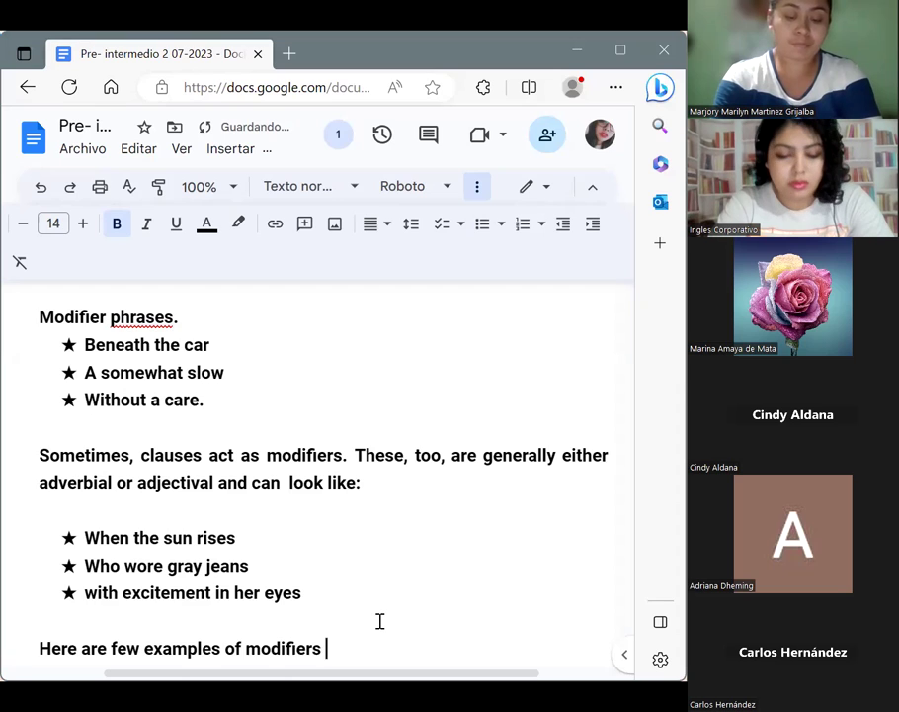
pyautogui.write('pf')
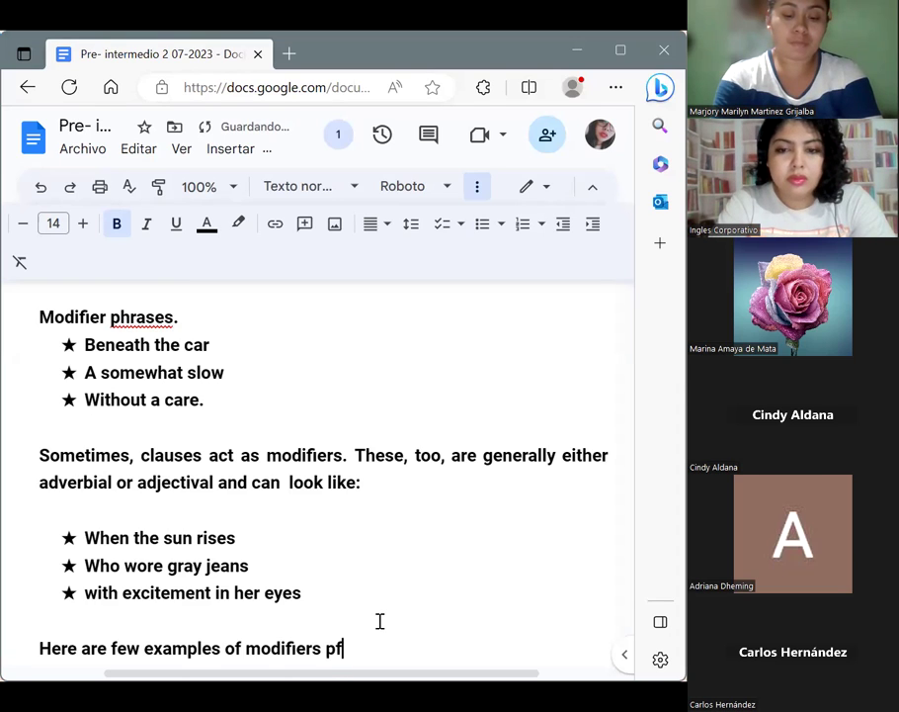
pyautogui.press('BackSpace')
pyautogui.write('hrases ')
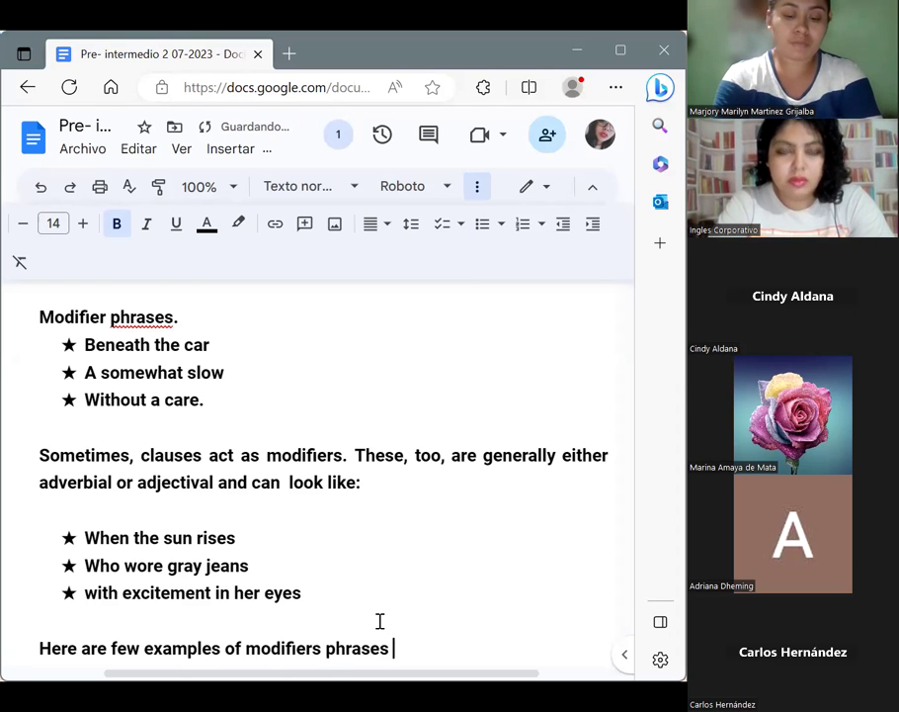
pyautogui.write('in ac')
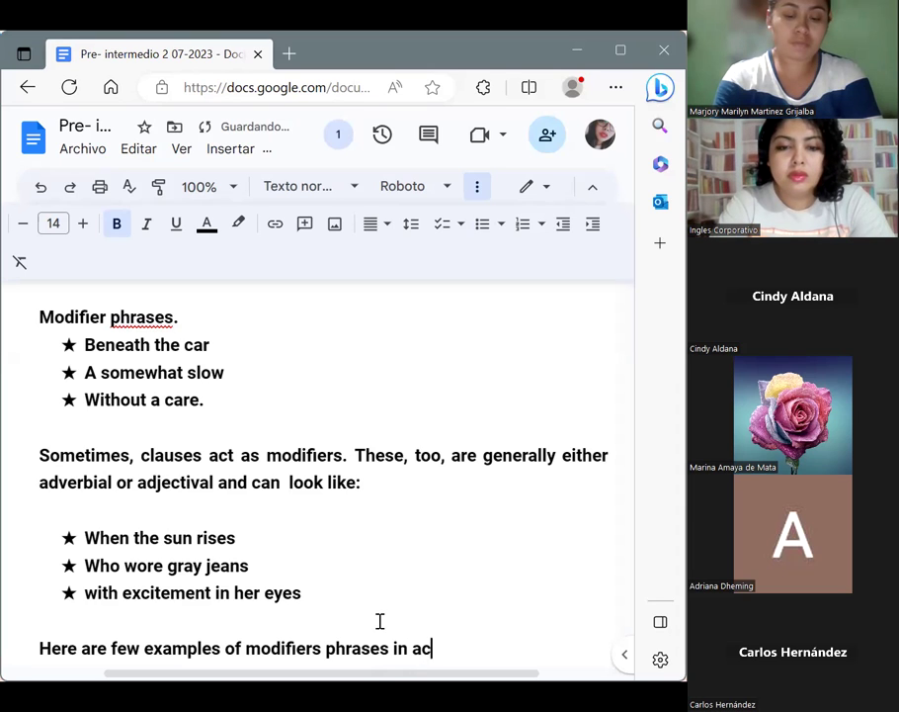
pyautogui.write('tion:')
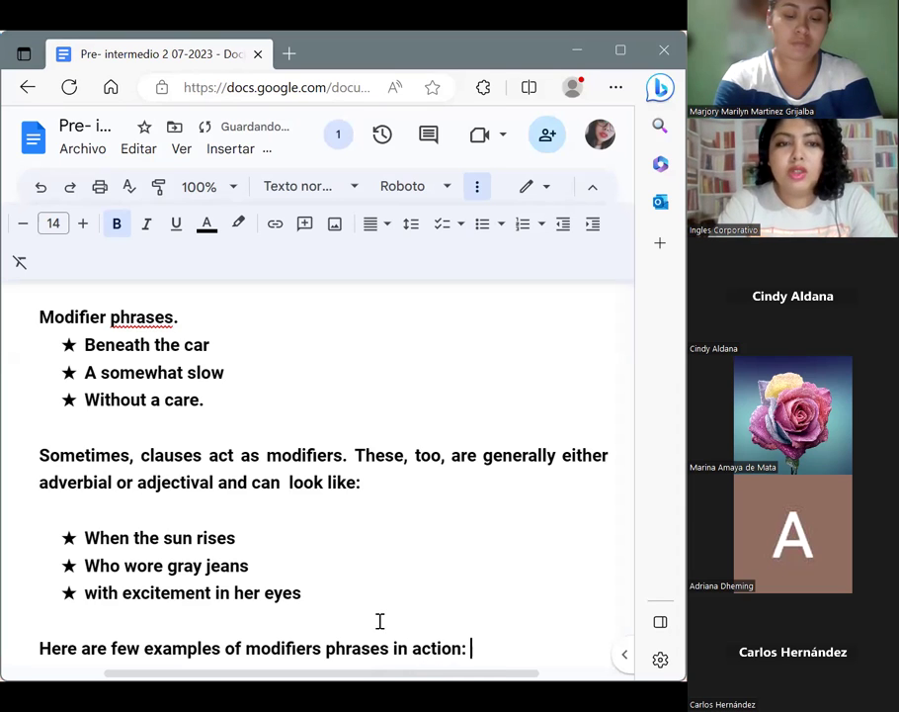
pyautogui.press('Return')
pyautogui.press('Return')
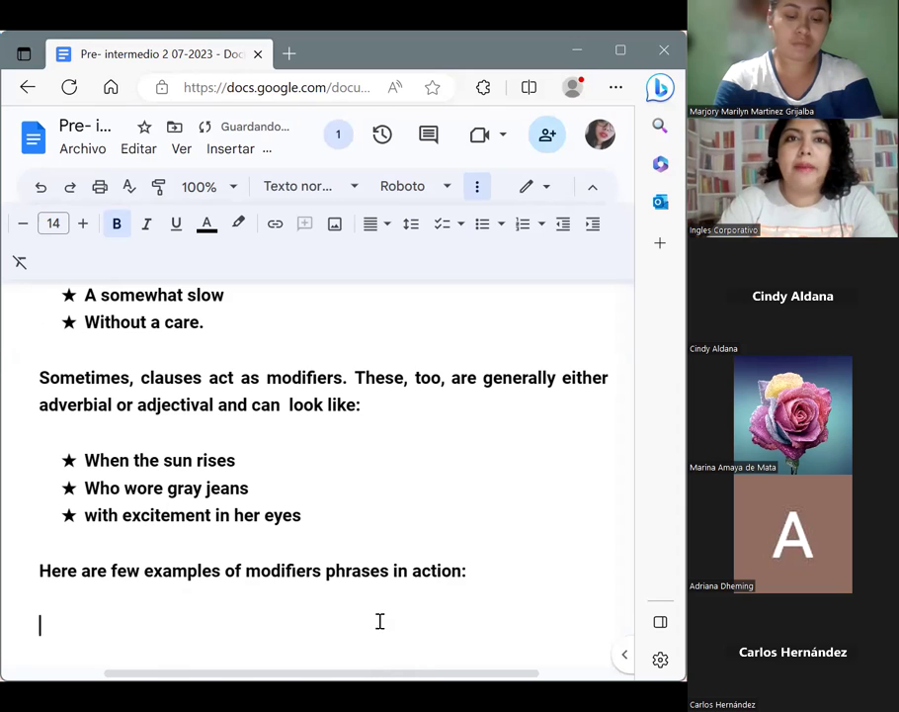
# Step: Add a star bullet reading 'We waited until the last minute to mention our concerns.'
pyautogui.click(502, 225)
pyautogui.click(366, 413)
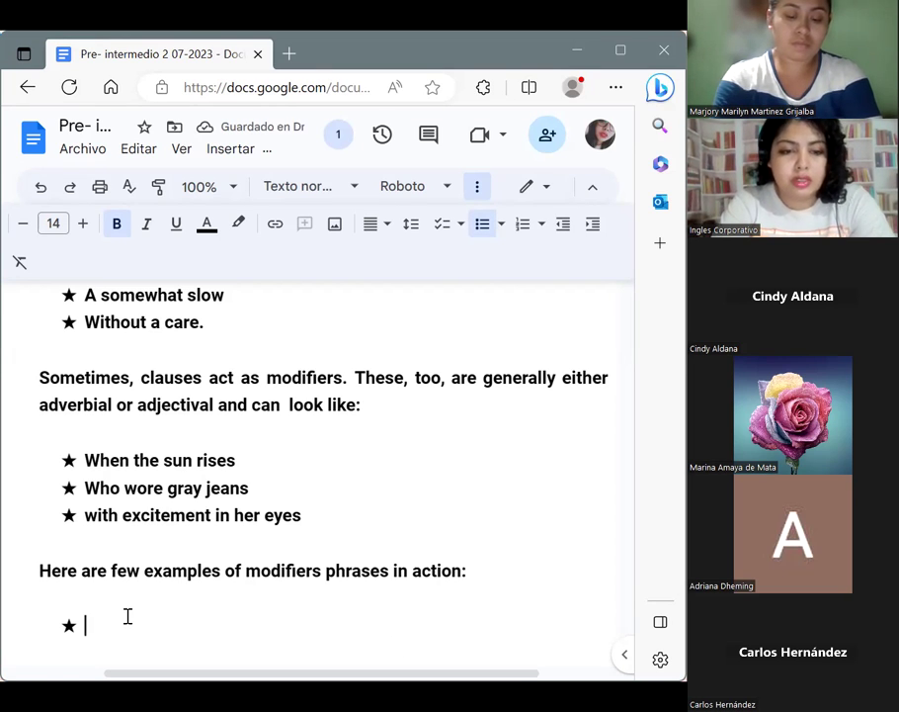
pyautogui.write('We waited ')
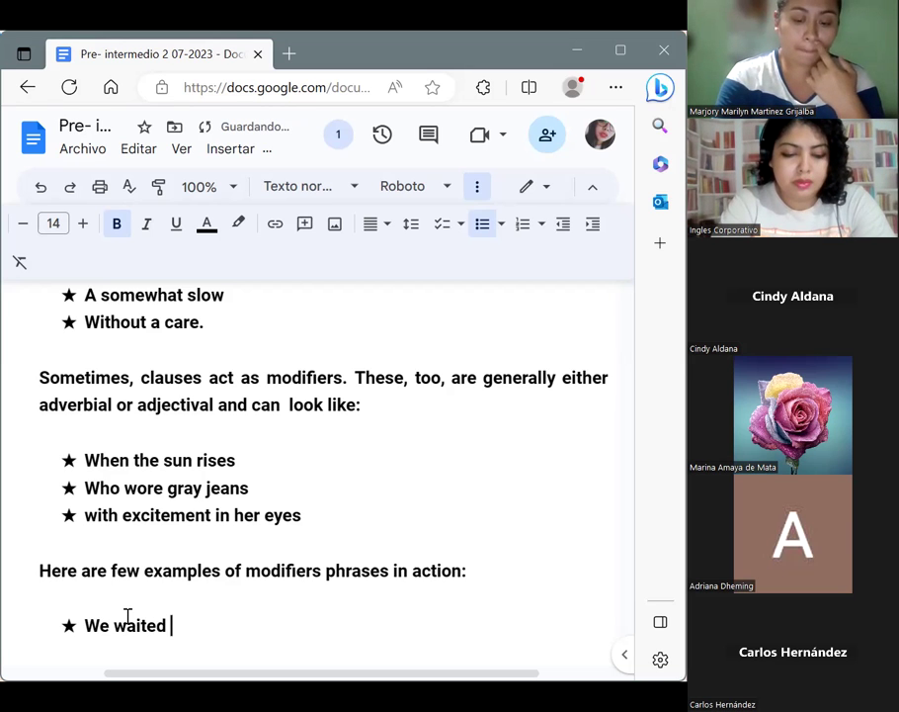
pyautogui.write('unti')
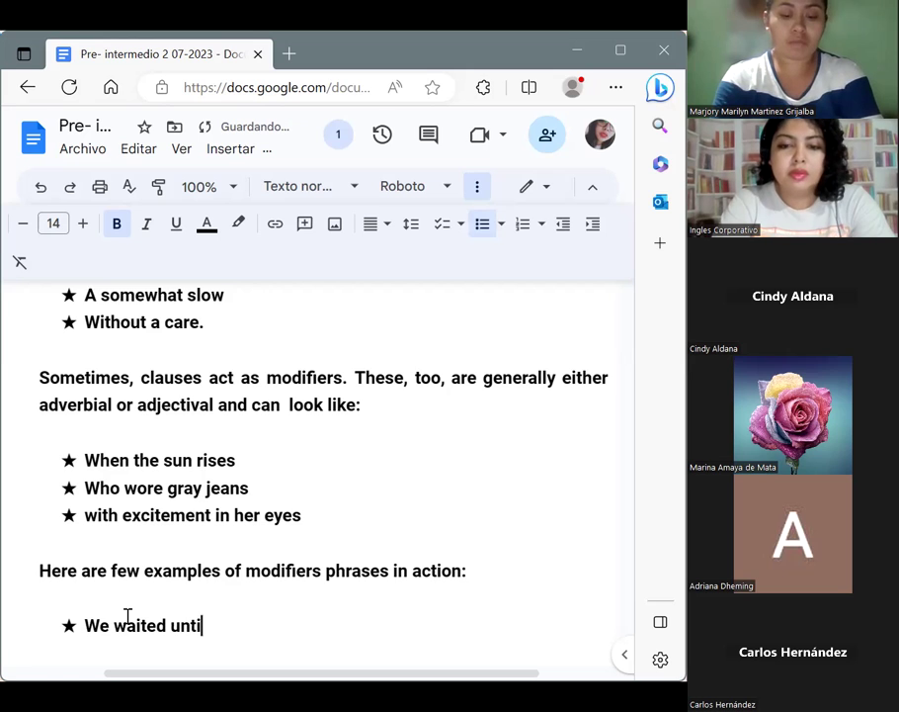
pyautogui.write('l the las')
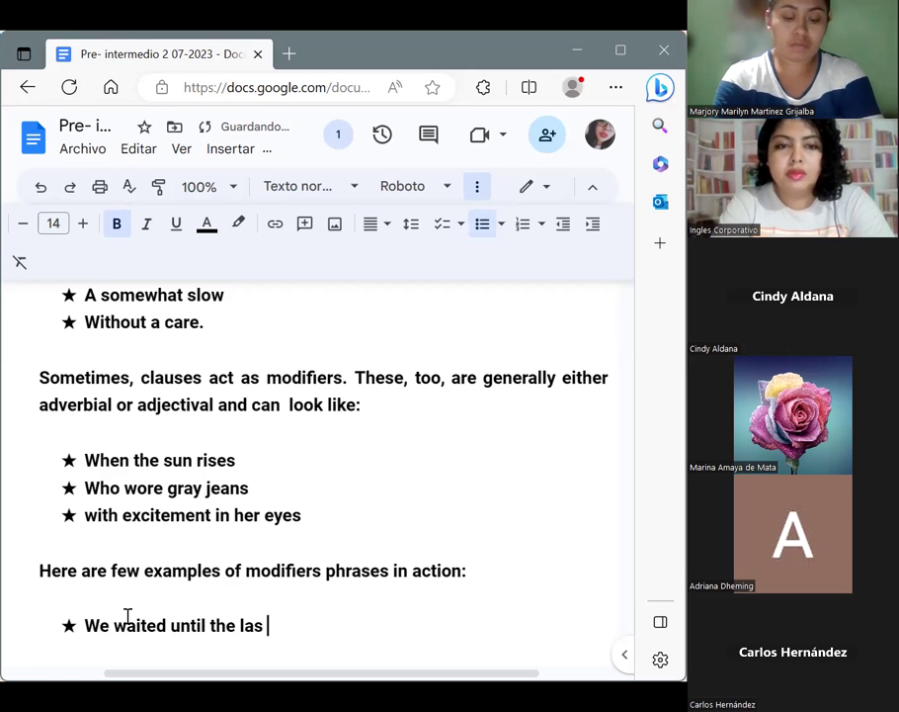
pyautogui.write('t minut')
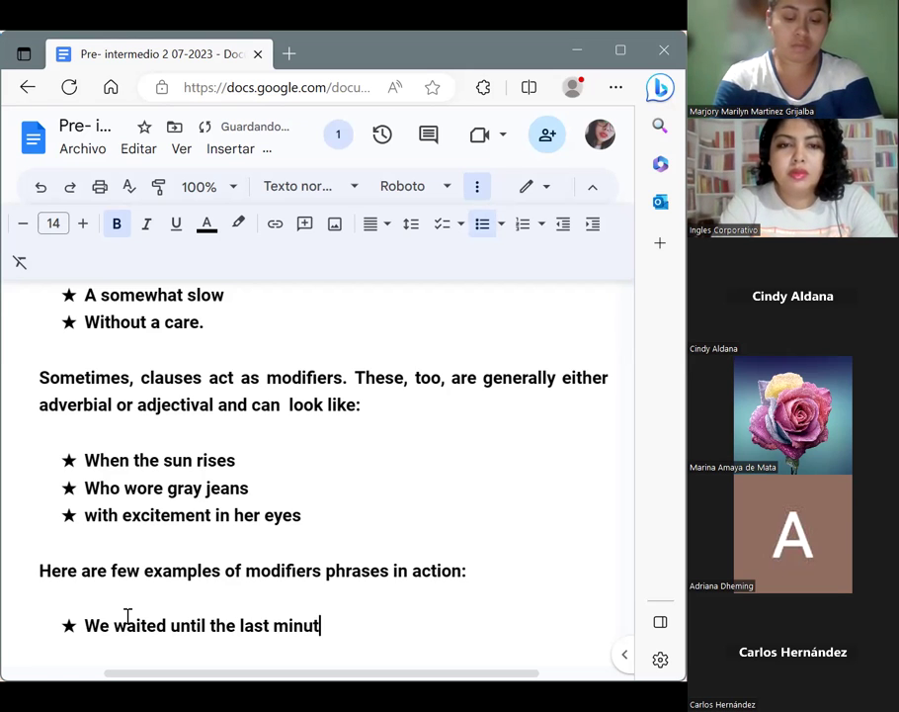
pyautogui.write('e to mention ')
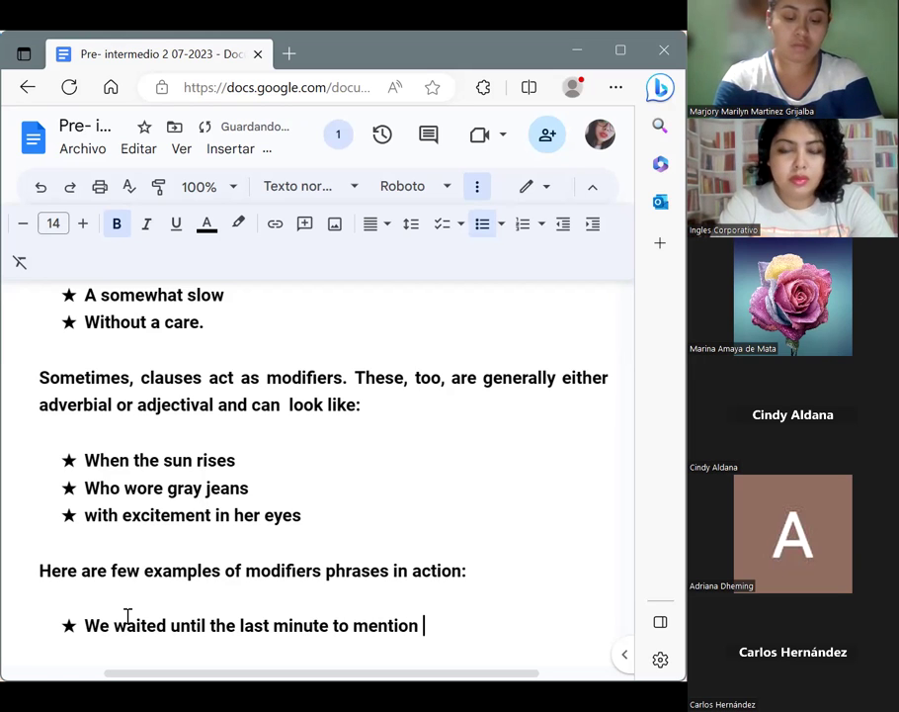
pyautogui.write('o')
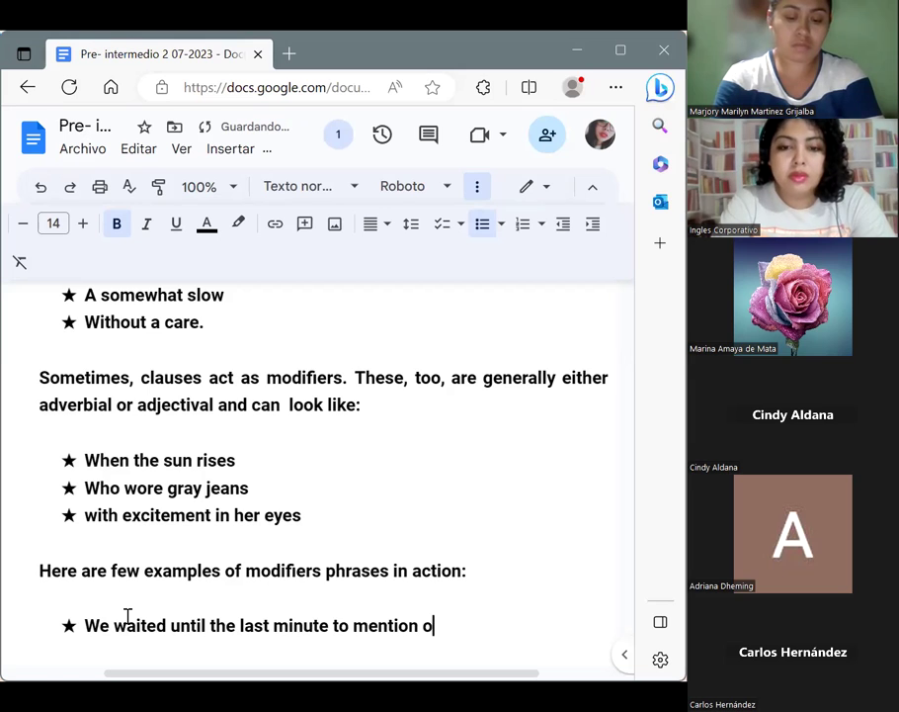
pyautogui.write('ur co')
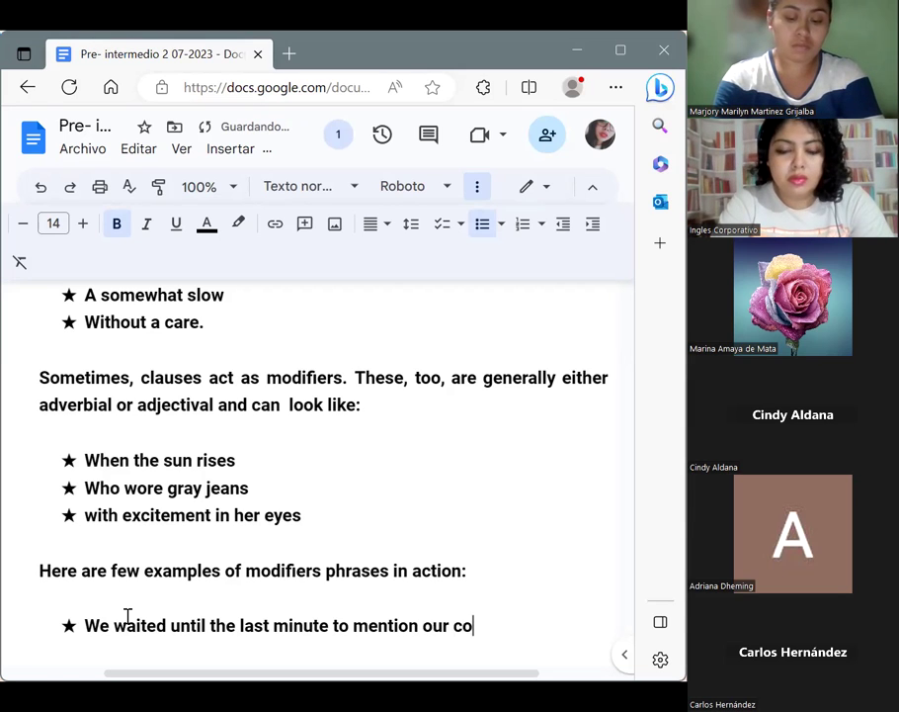
pyautogui.write('ncerns.')
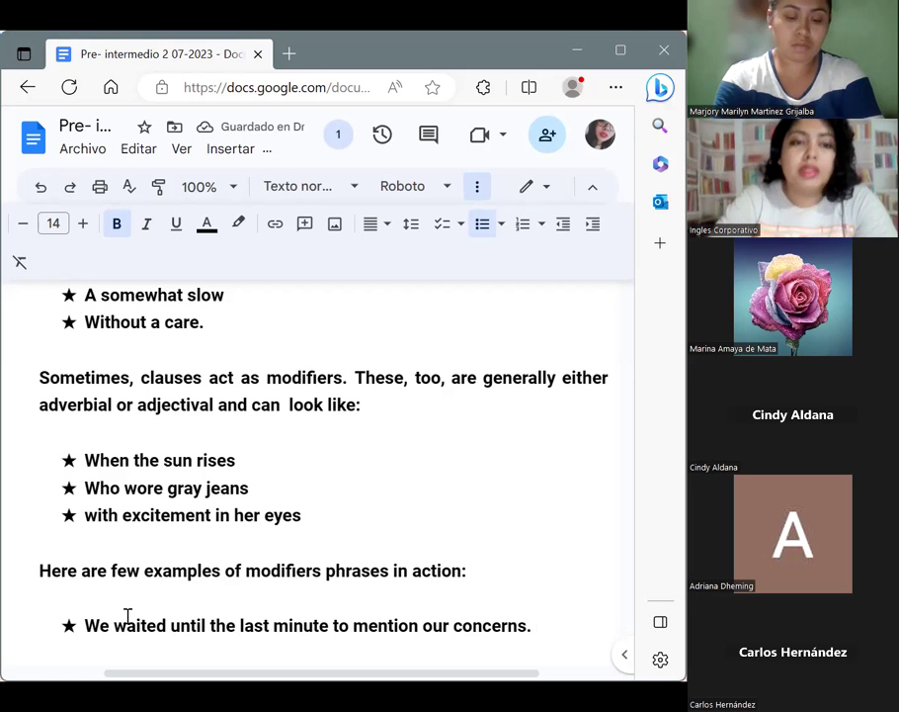
# Step: Highlight 'until the last minute' in yellow and start a new star bullet below it
pyautogui.click(173, 623)
pyautogui.hotkey('shift', 'Right')
pyautogui.hotkey('shift', 'Home')
pyautogui.keyDown('shift'); pyautogui.click(328, 624); pyautogui.keyUp('shift')
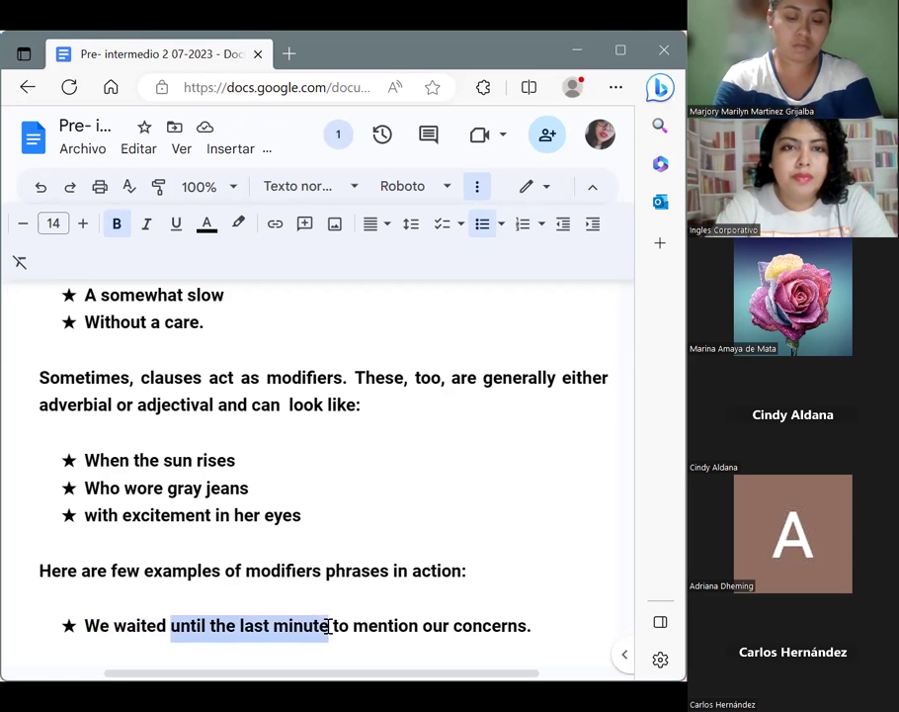
pyautogui.click(238, 223)
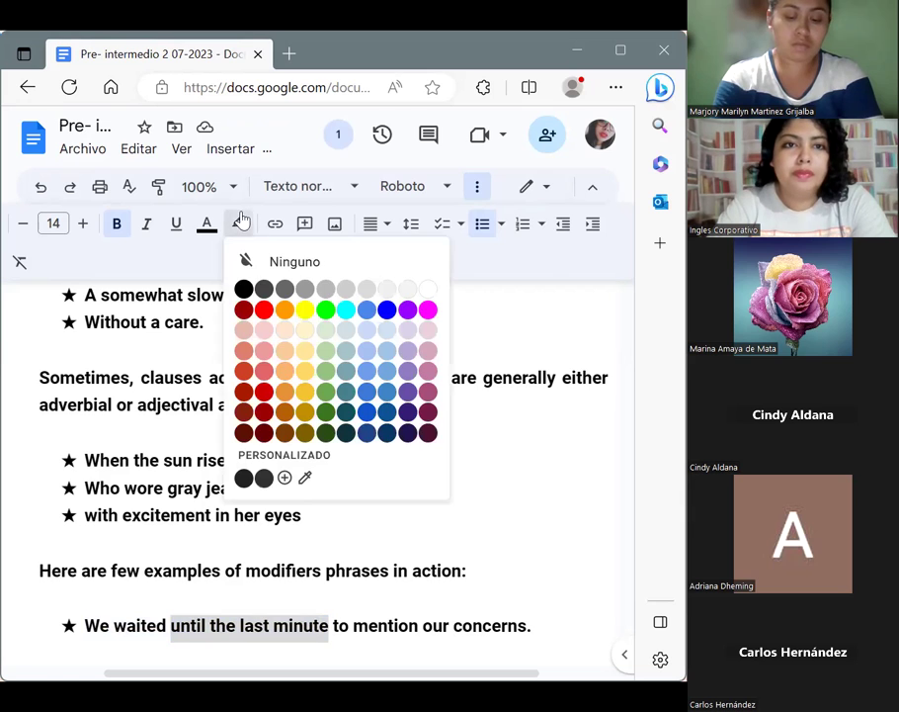
pyautogui.click(306, 313)
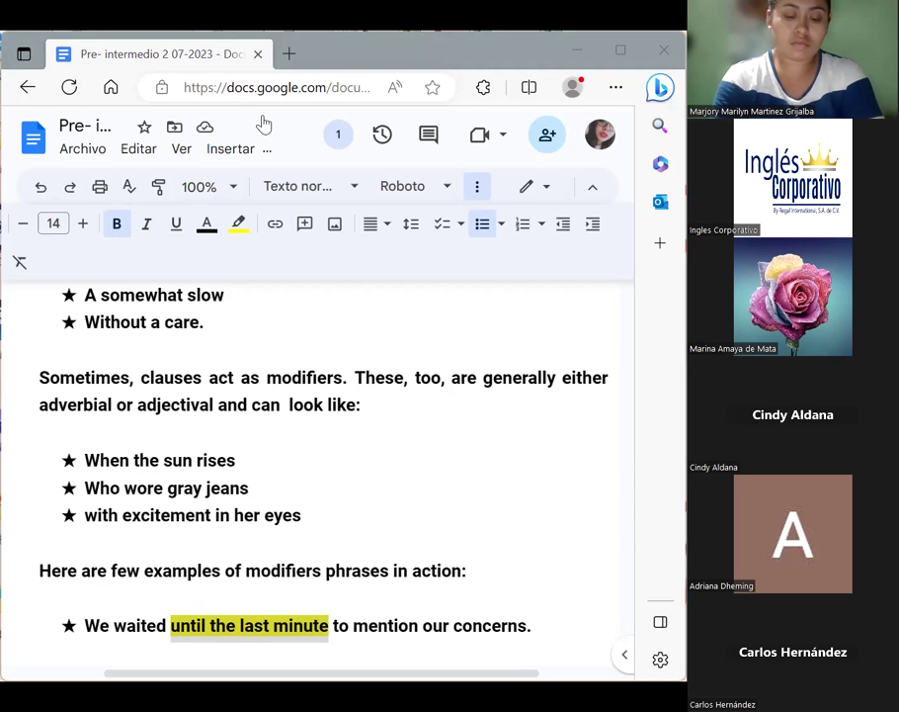
pyautogui.click(578, 639)
pyautogui.press('Return')
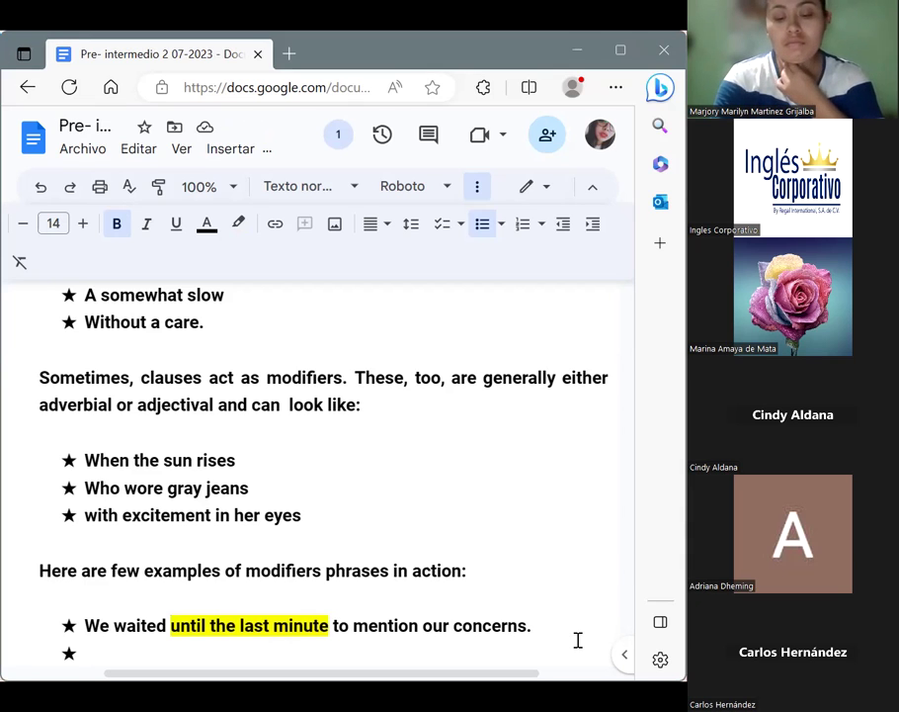
# Step: Write 'The kid with green sneakers kicked the ball.' on the second star bullet
pyautogui.write('The ')
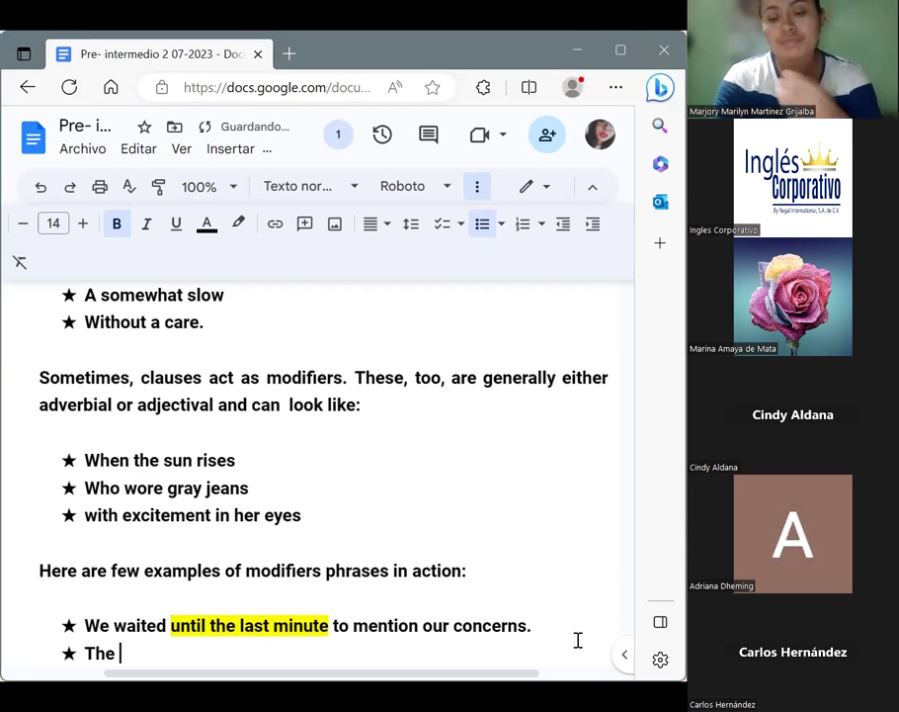
pyautogui.write('kid wi')
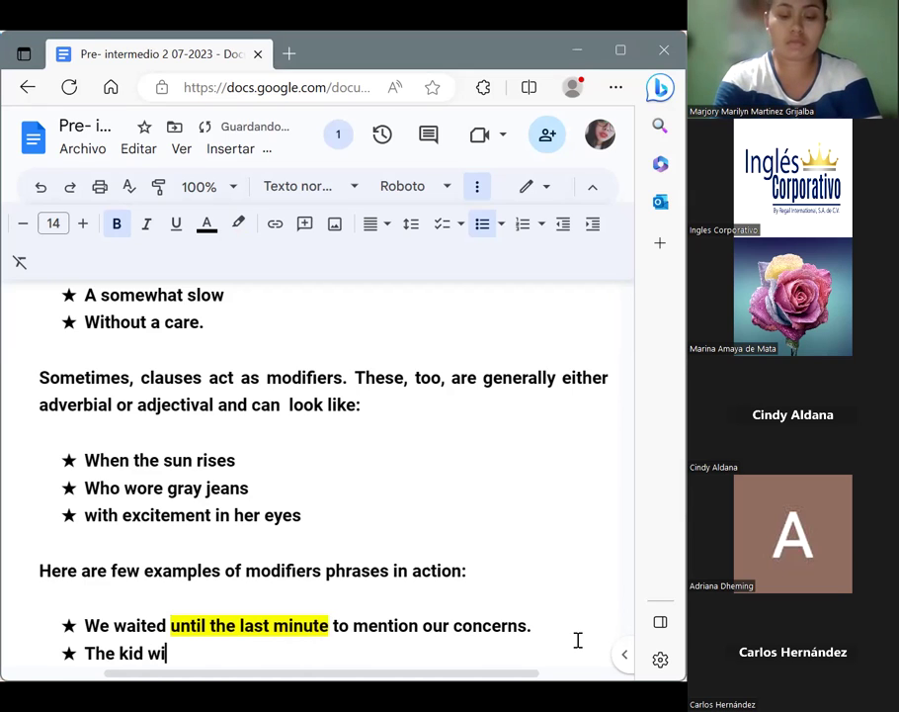
pyautogui.write('th green sneaker')
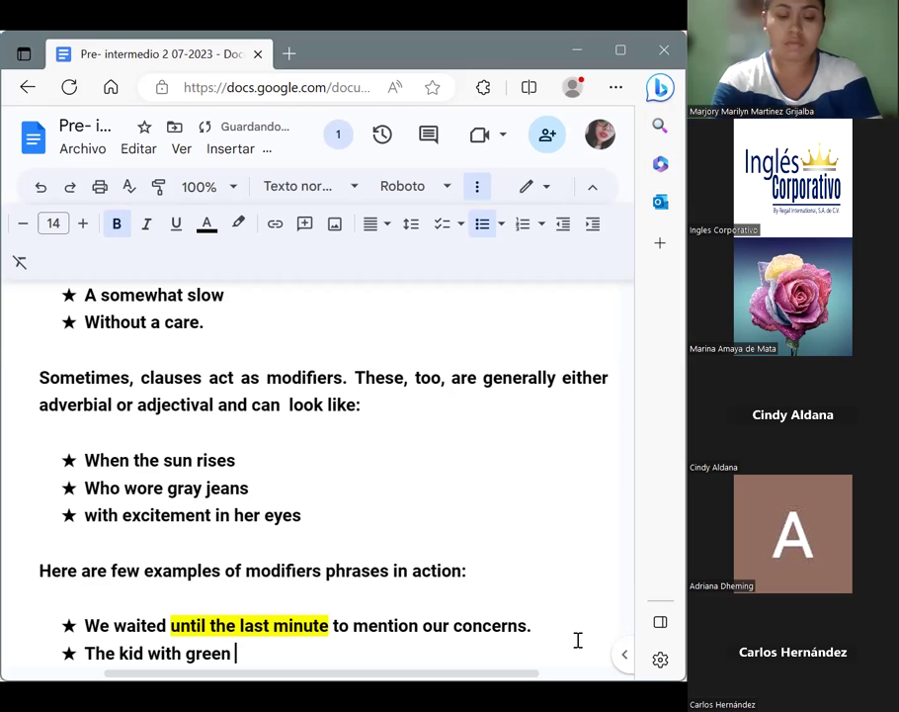
pyautogui.write('s ')
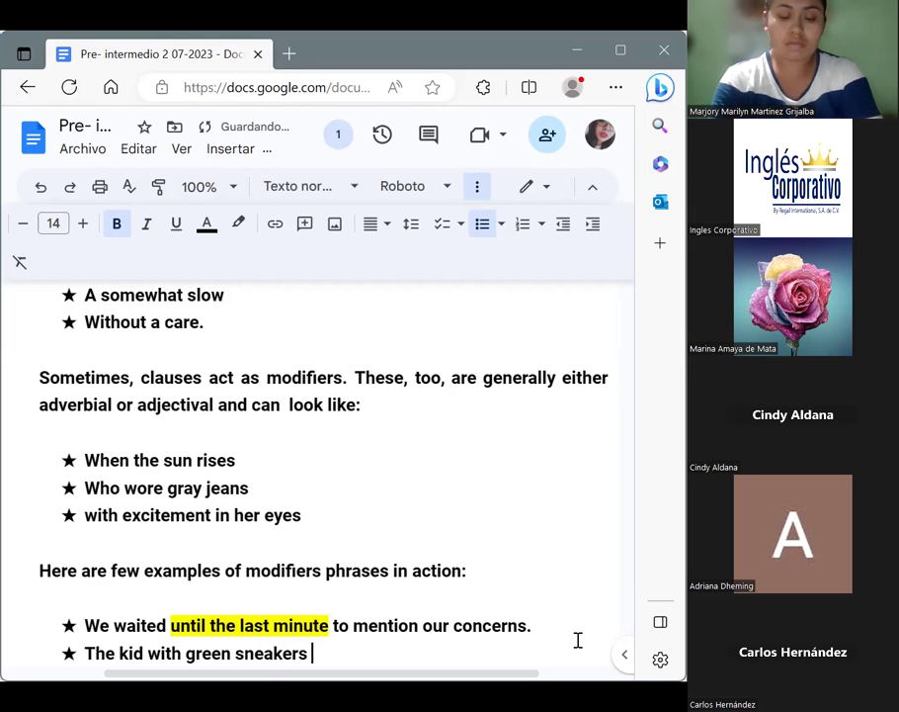
pyautogui.write('kic')
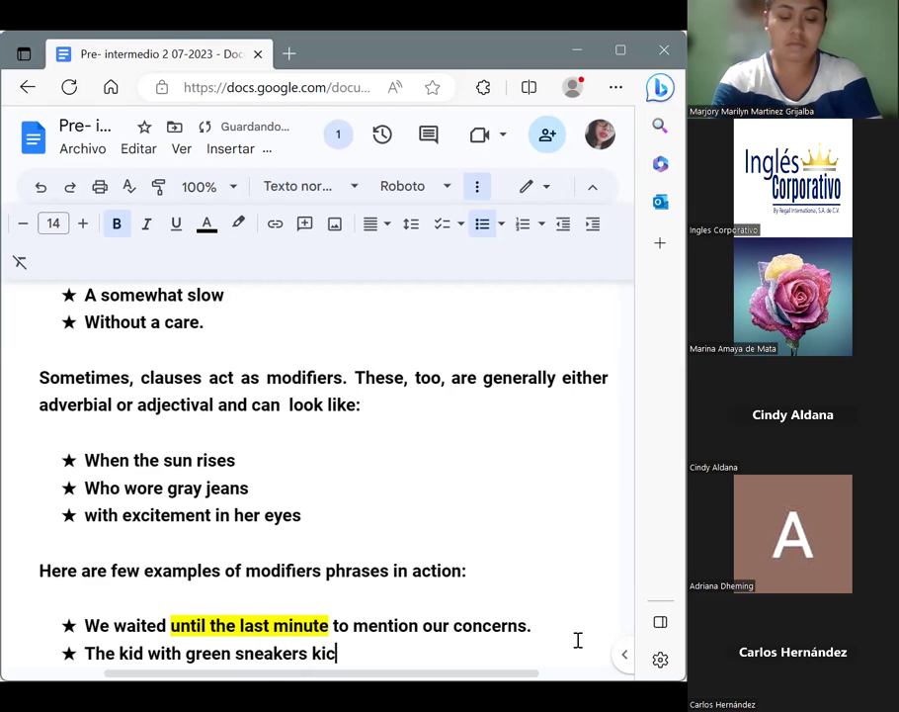
pyautogui.write('ked t')
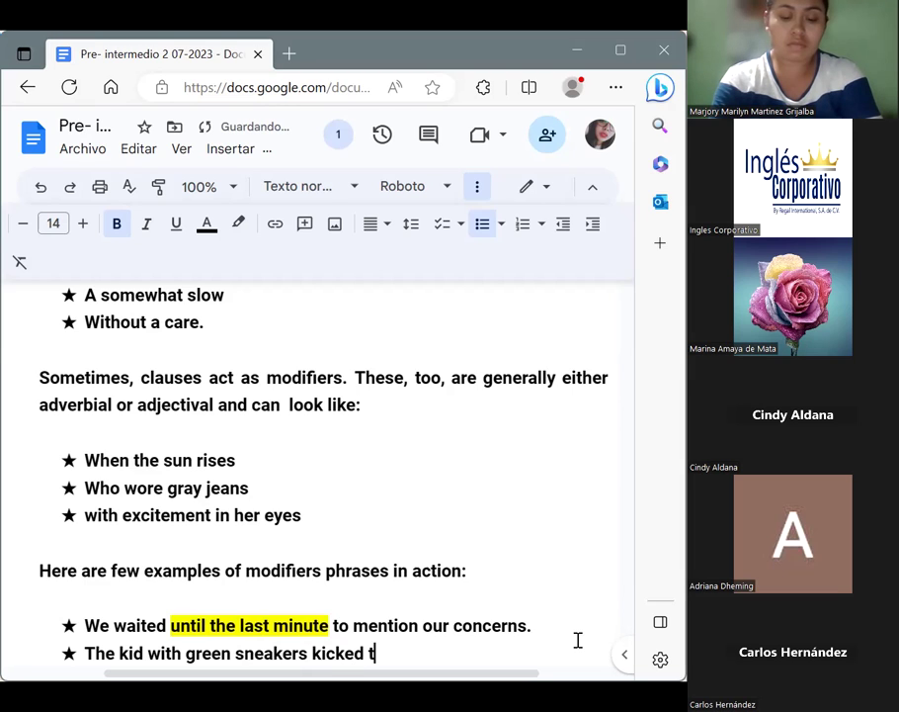
pyautogui.write('he ball.')
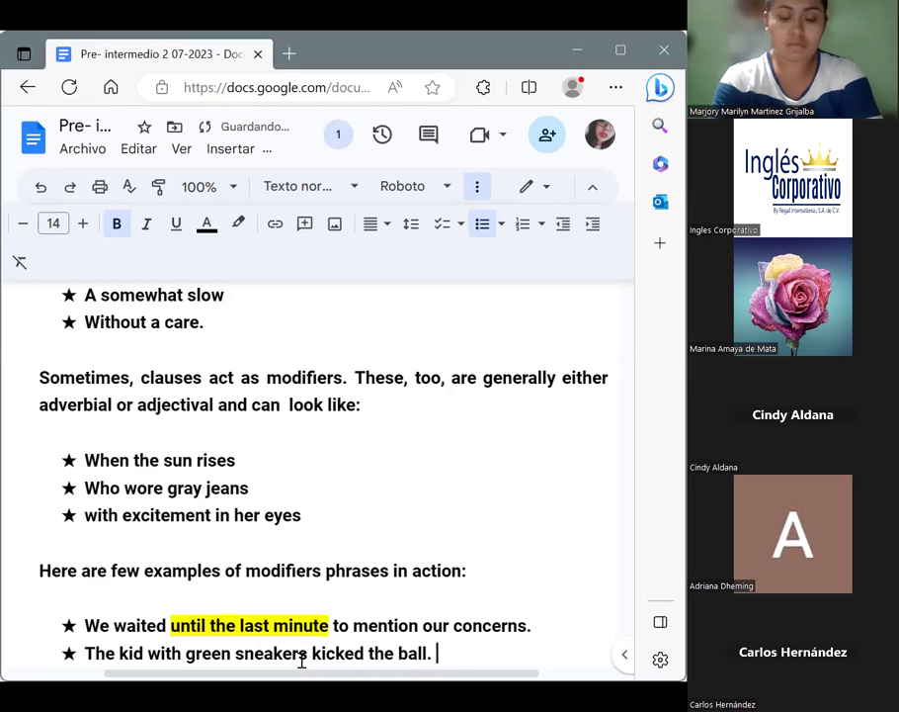
# Step: Highlight 'with green sneakers' in yellow and add a new line after 'kicked the ball.'
pyautogui.moveTo(307, 654); pyautogui.dragTo(151, 649)
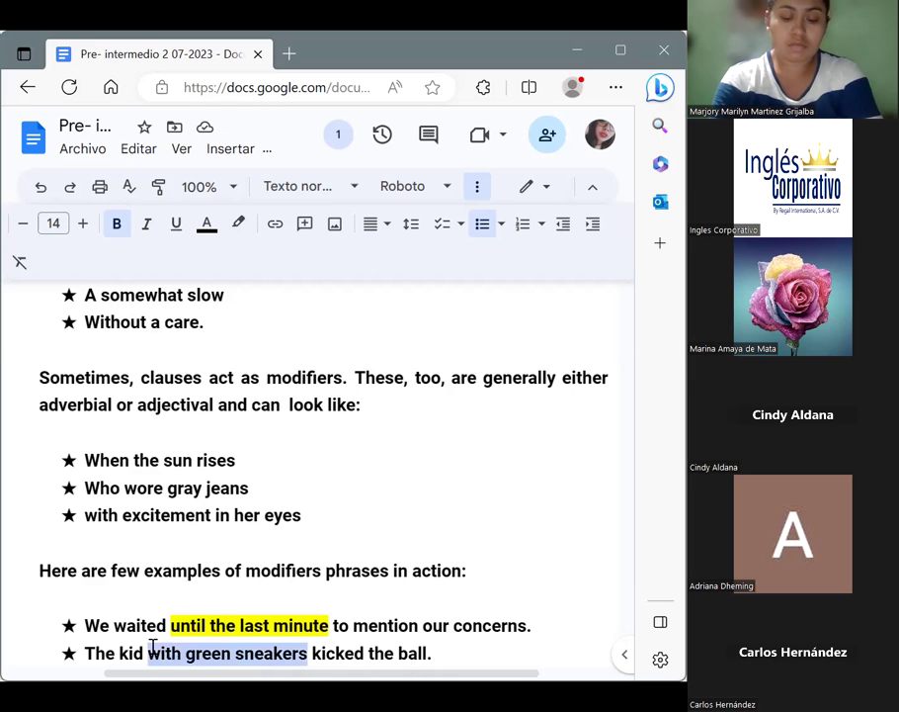
pyautogui.click(238, 223)
pyautogui.click(304, 309)
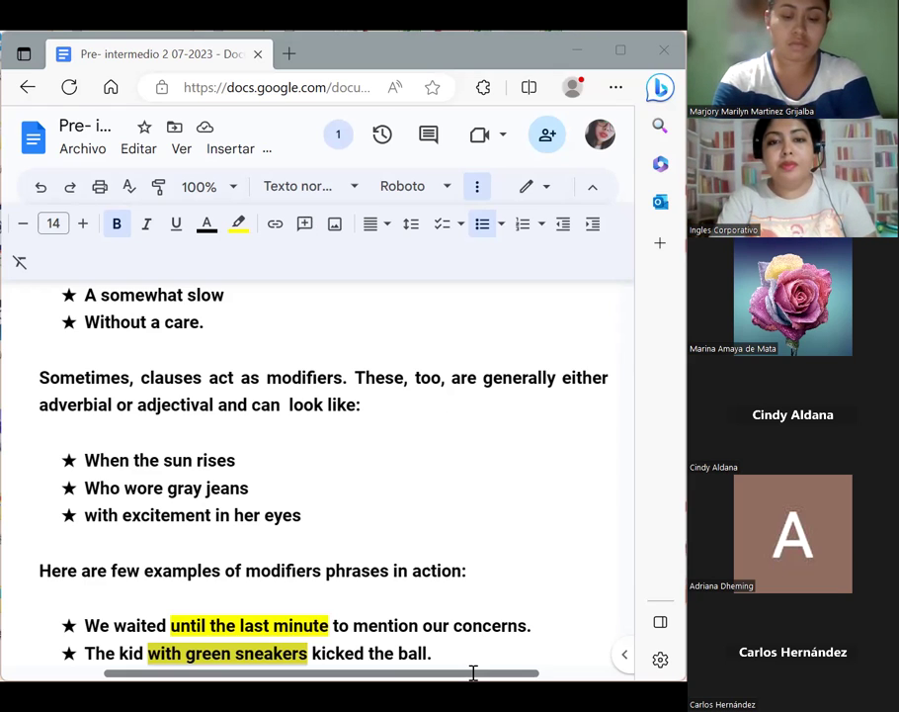
pyautogui.click(452, 651)
pyautogui.press('Return')
pyautogui.press('Return')
pyautogui.press('Return')
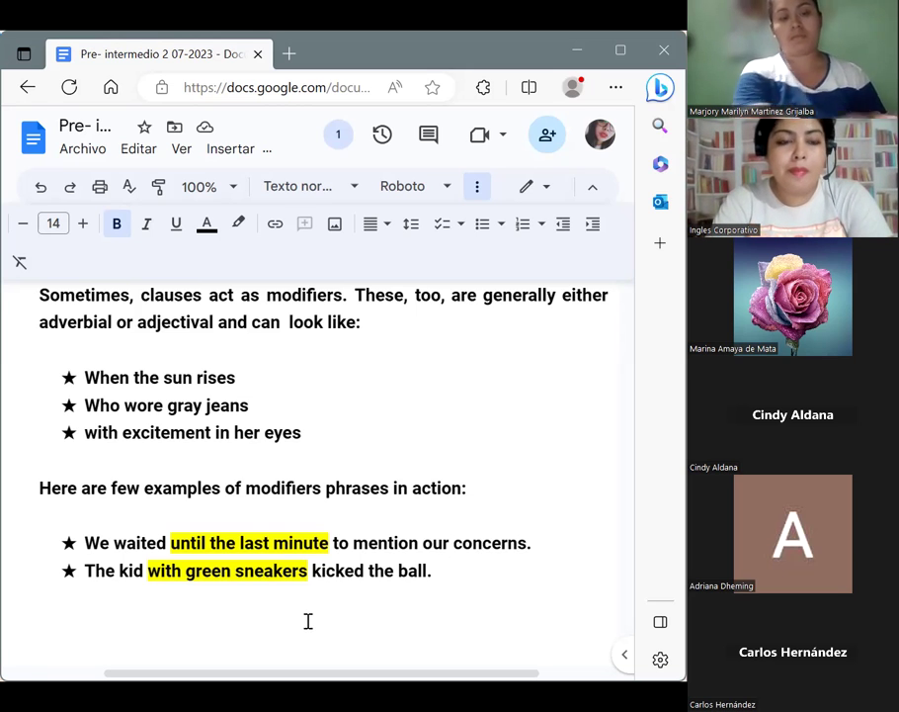
# Step: Write the line 'More examples of modifier clauses working in sentences' and start a new line below it
pyautogui.write('More')
pyautogui.write('examples ')
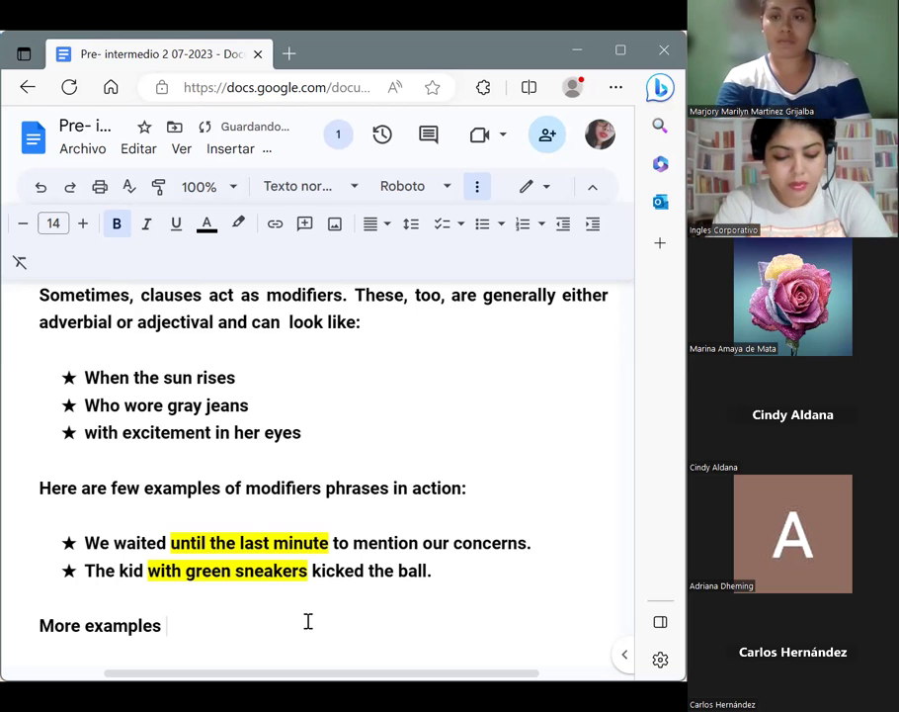
pyautogui.write('of modifi')
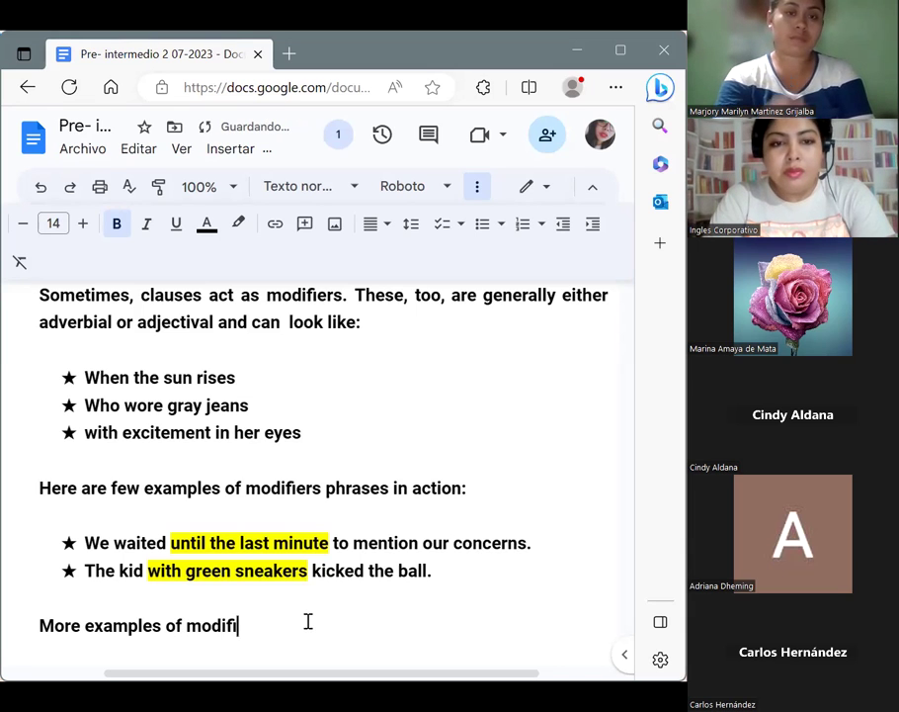
pyautogui.write('er c')
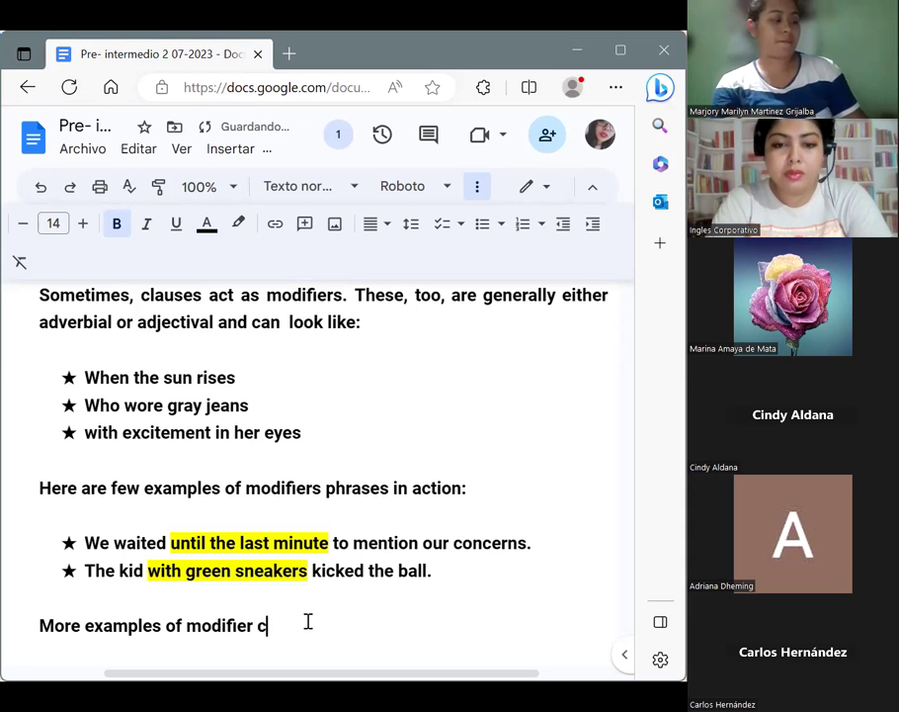
pyautogui.write('lauses')
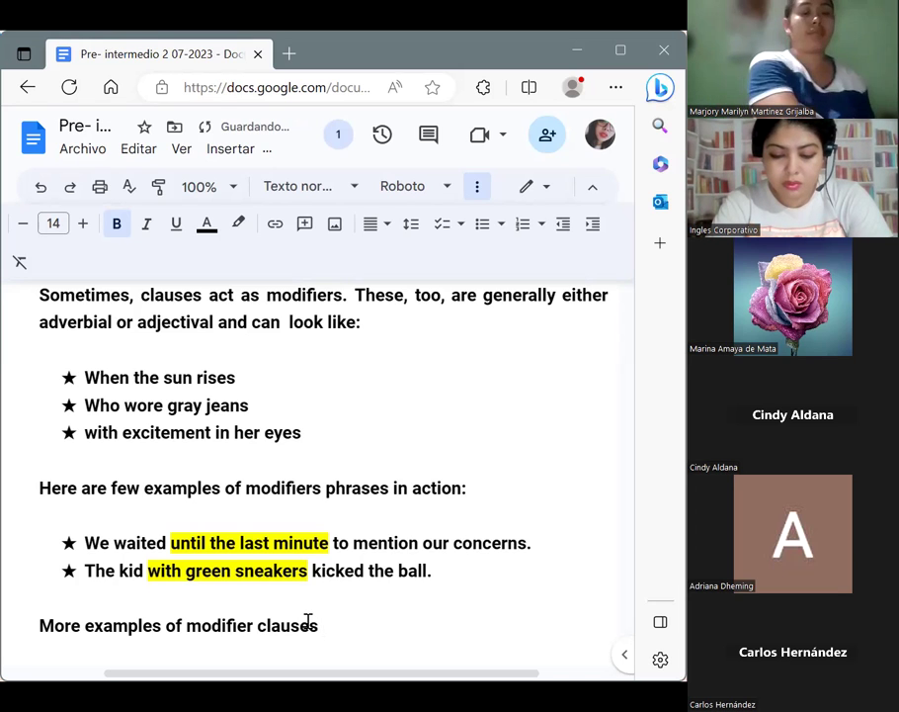
pyautogui.write(' workin')
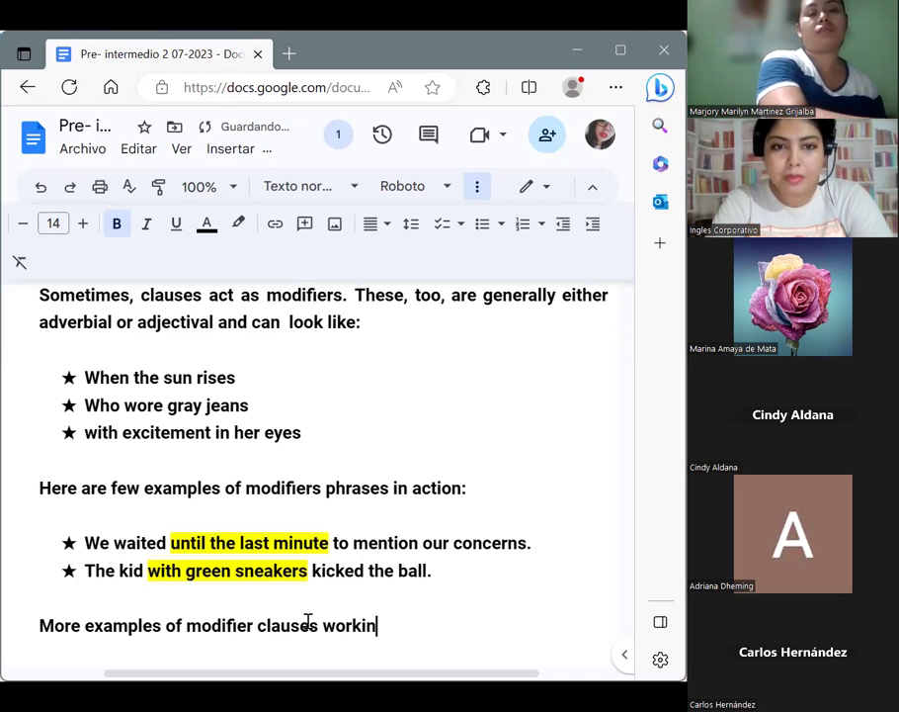
pyautogui.write('g in ')
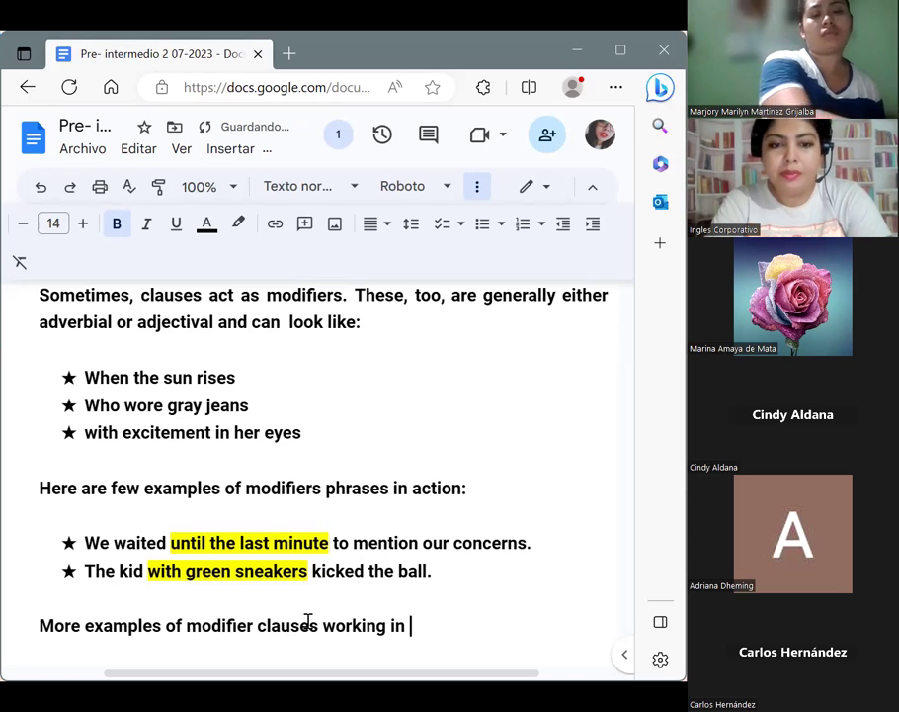
pyautogui.write('sentences')
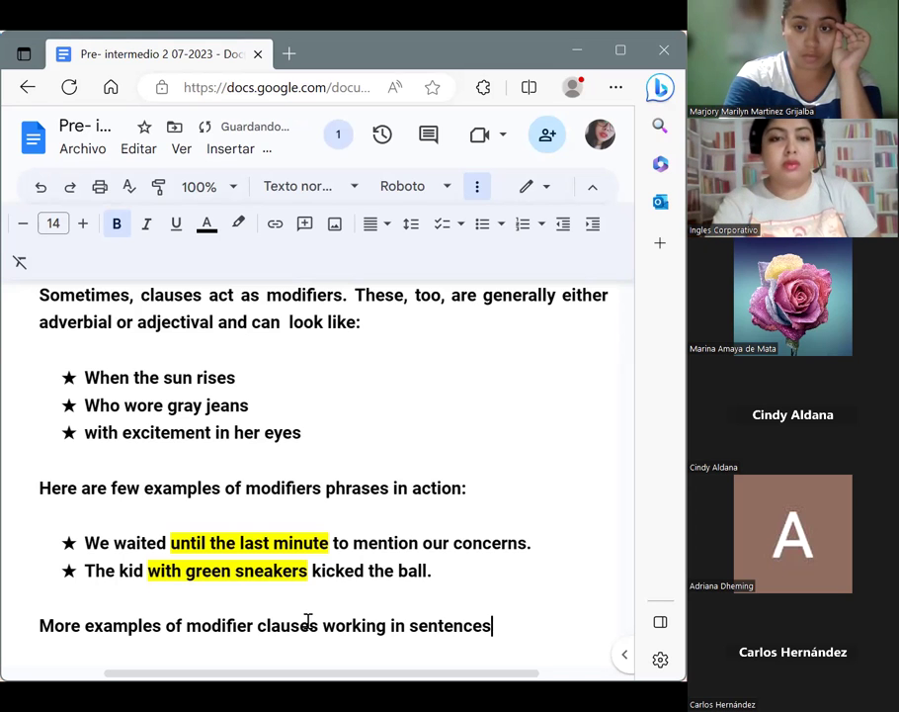
pyautogui.press('Return')
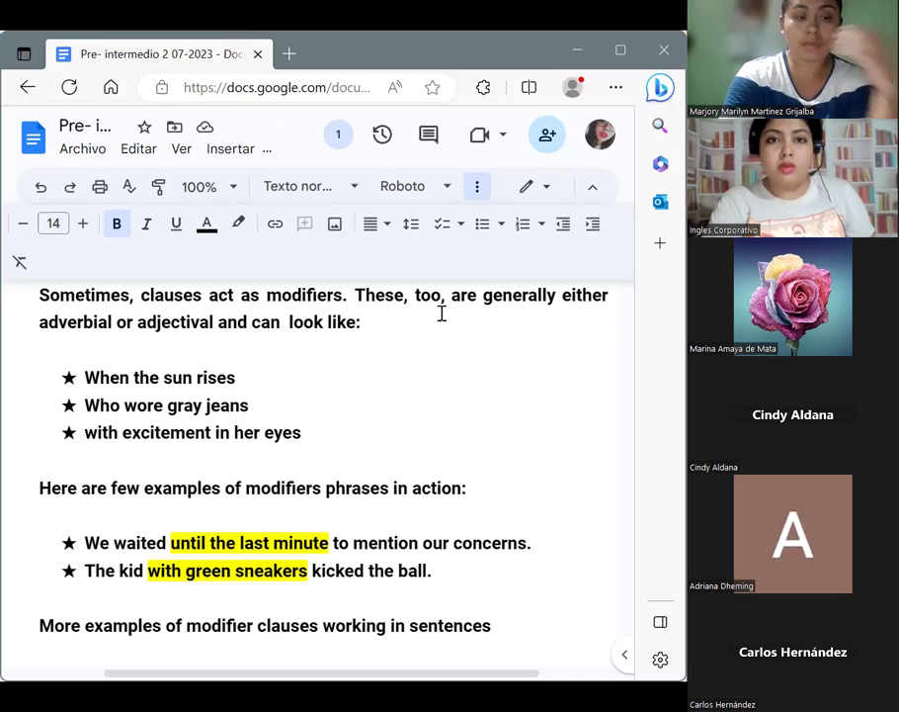
pyautogui.click(501, 224)
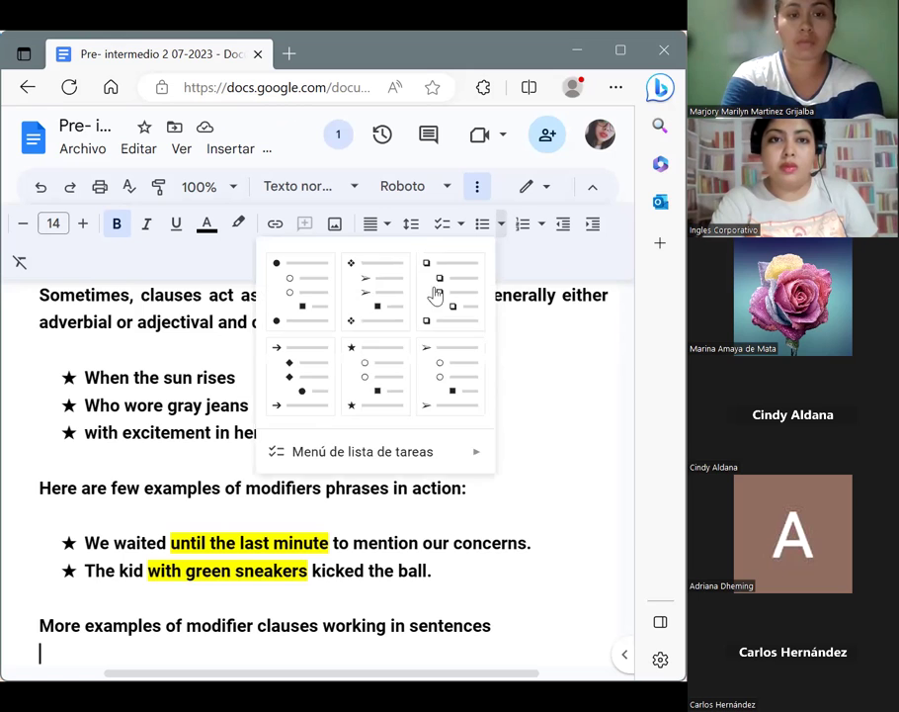
# Step: Add a star bullet reading 'My sister won the contest, as she had hoped.'
pyautogui.click(403, 360)
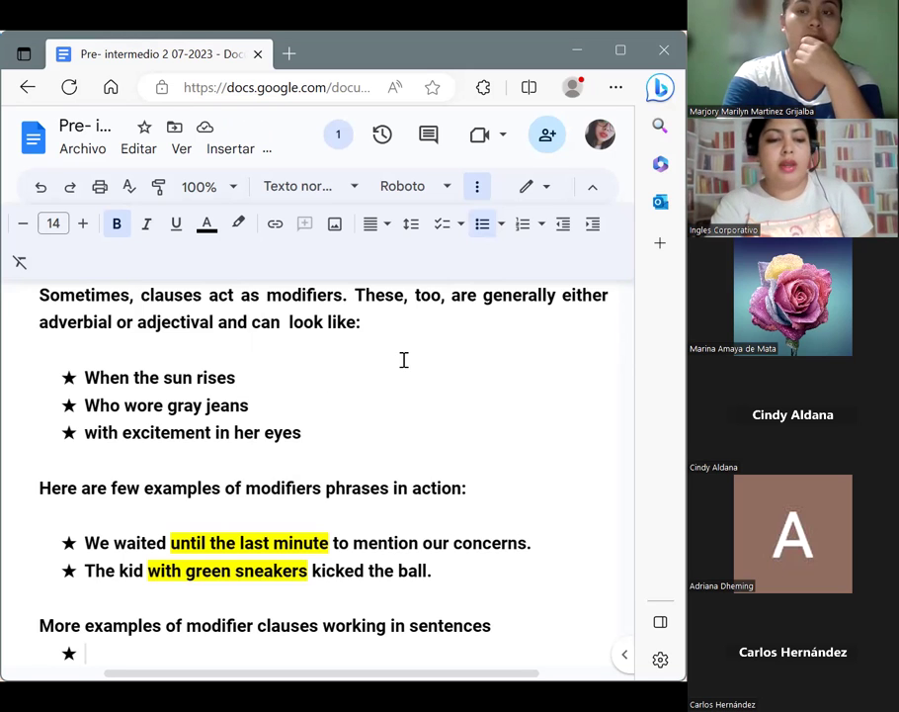
pyautogui.write('My ')
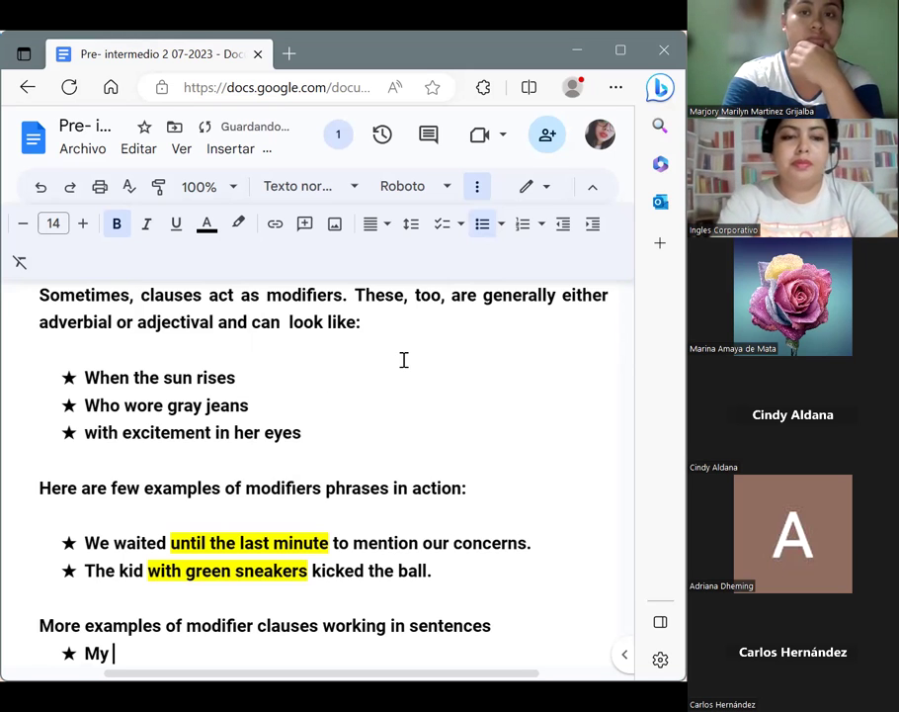
pyautogui.write('sister ')
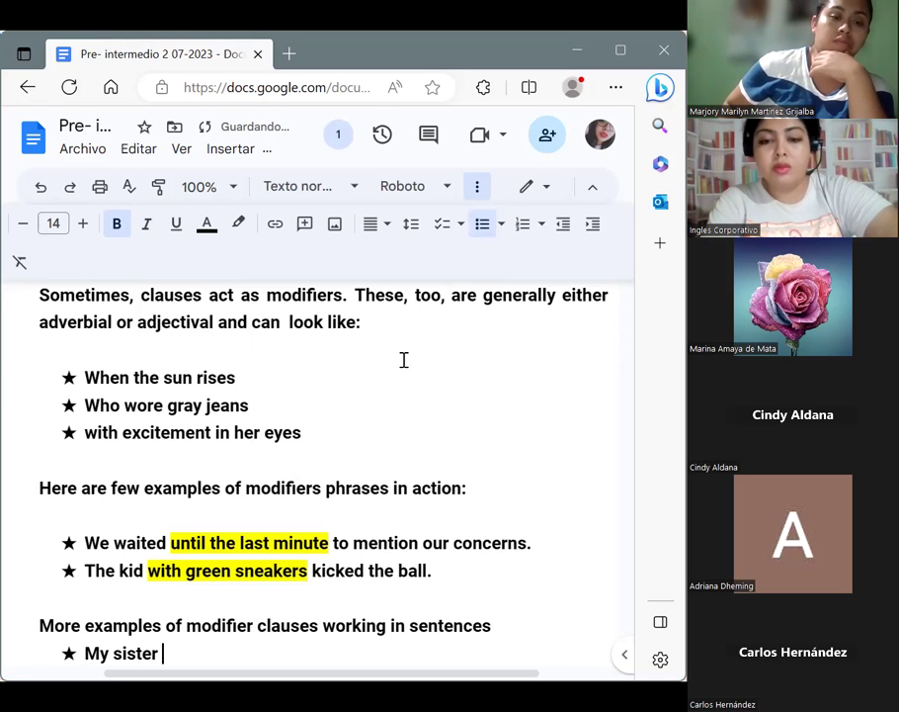
pyautogui.write('won the ')
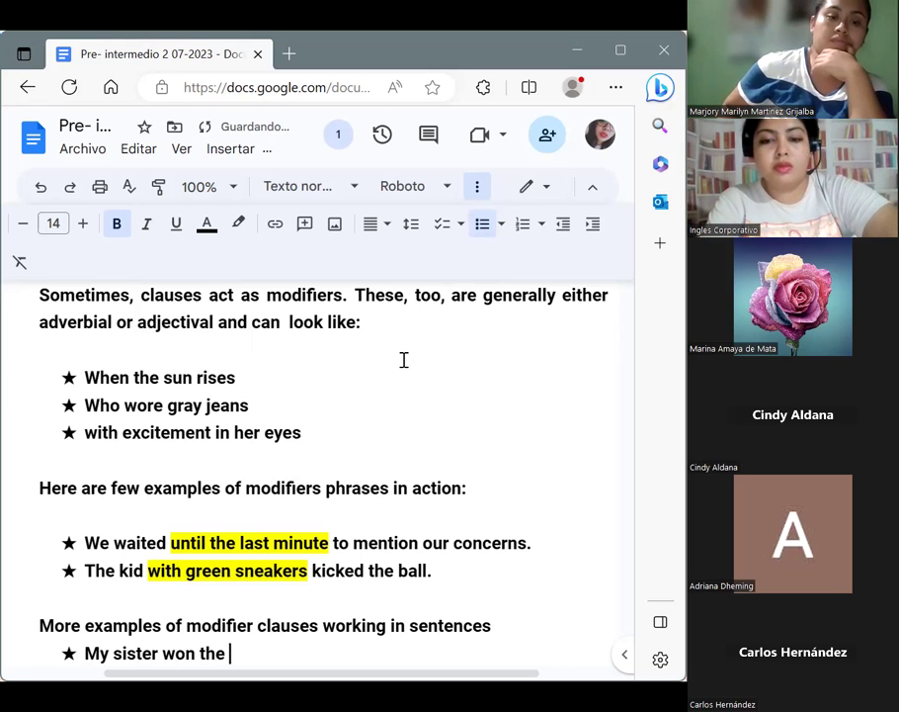
pyautogui.write('contest')
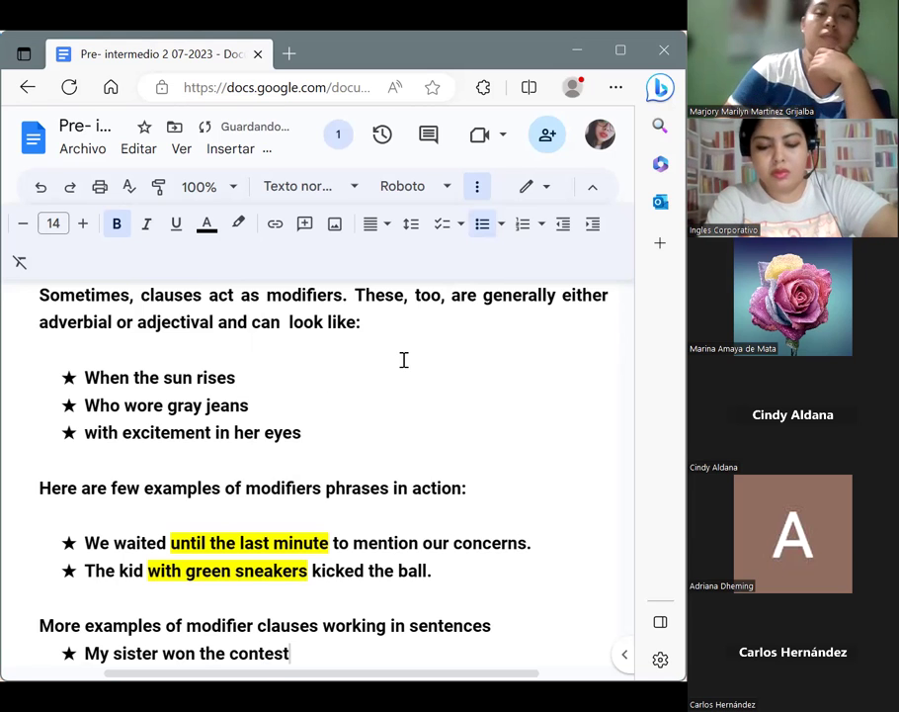
pyautogui.write(', as ')
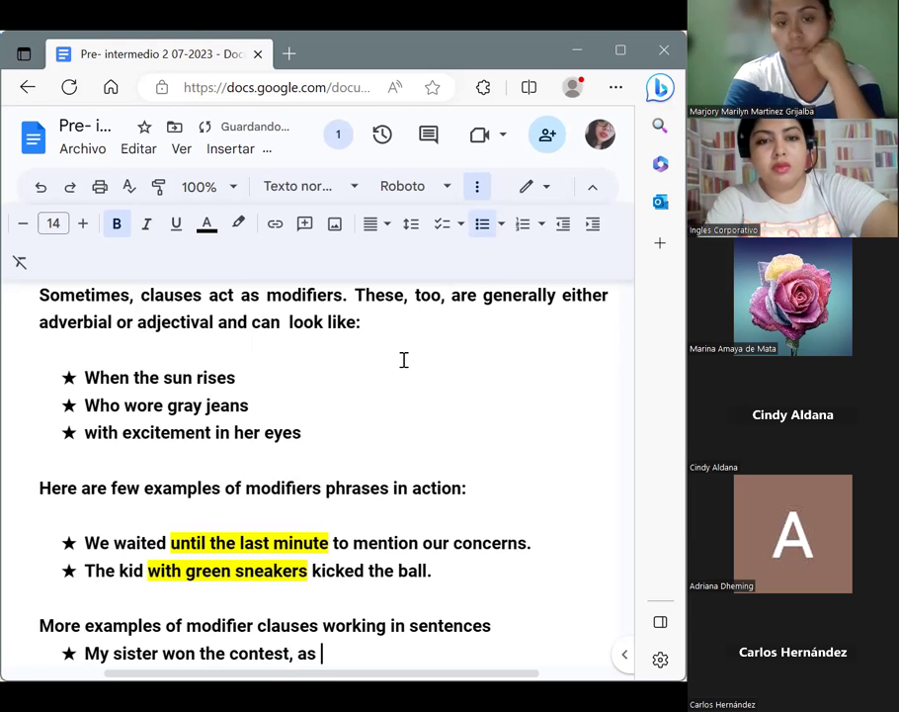
pyautogui.write('she had ho')
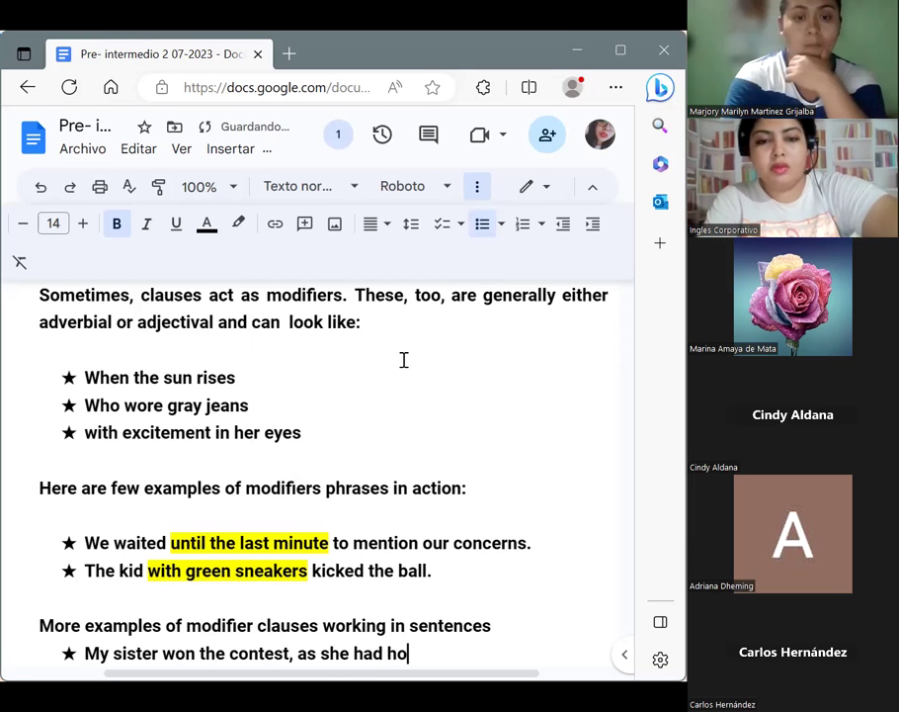
pyautogui.write('pe')
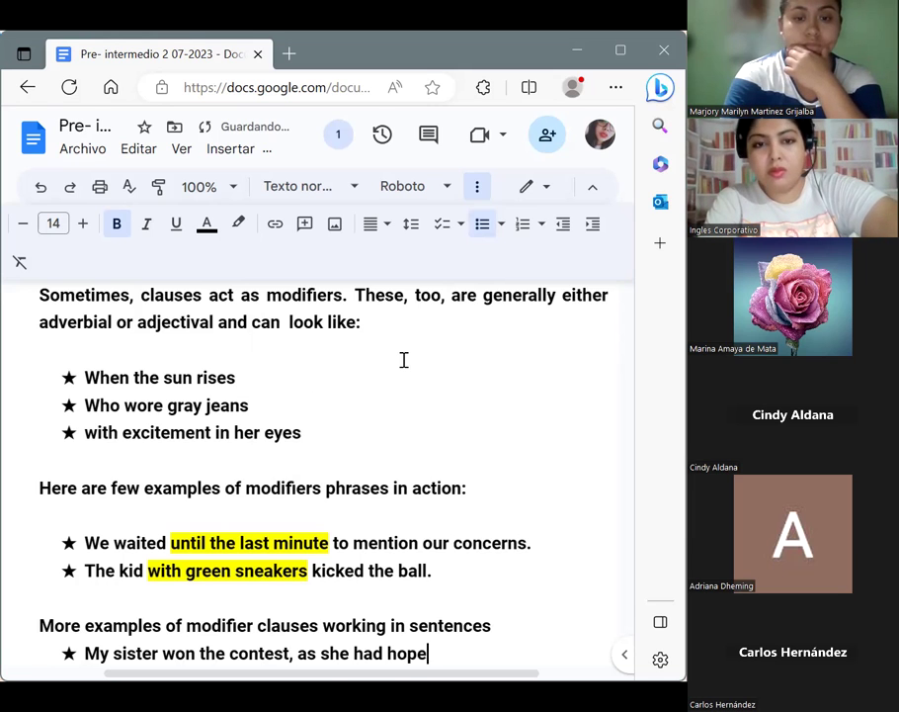
pyautogui.write('d.')
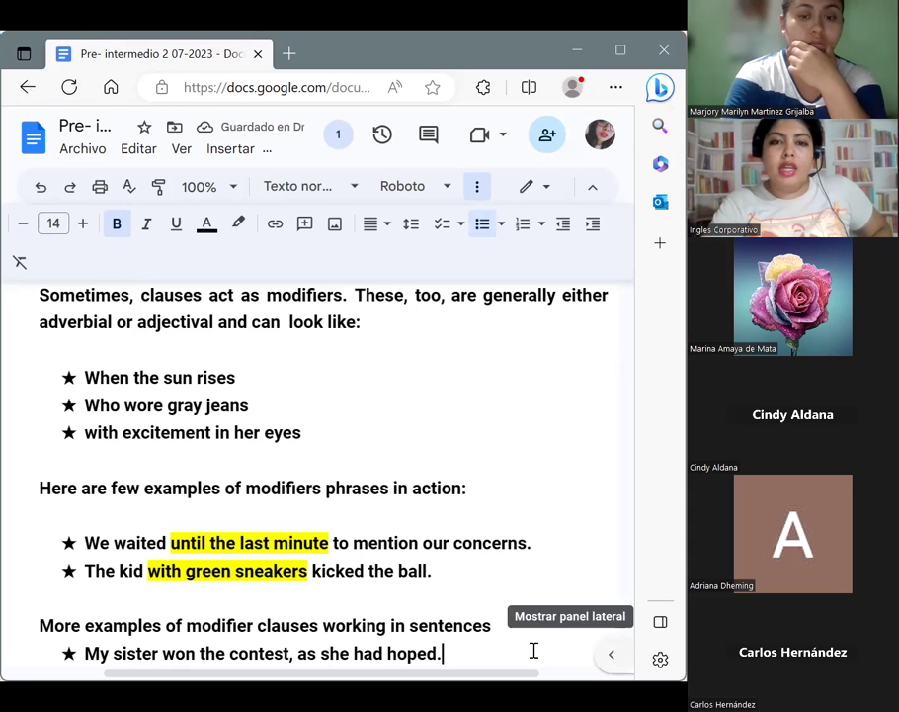
# Step: Highlight the clause 'as she had hoped.' in yellow
pyautogui.moveTo(445, 652); pyautogui.dragTo(301, 655)
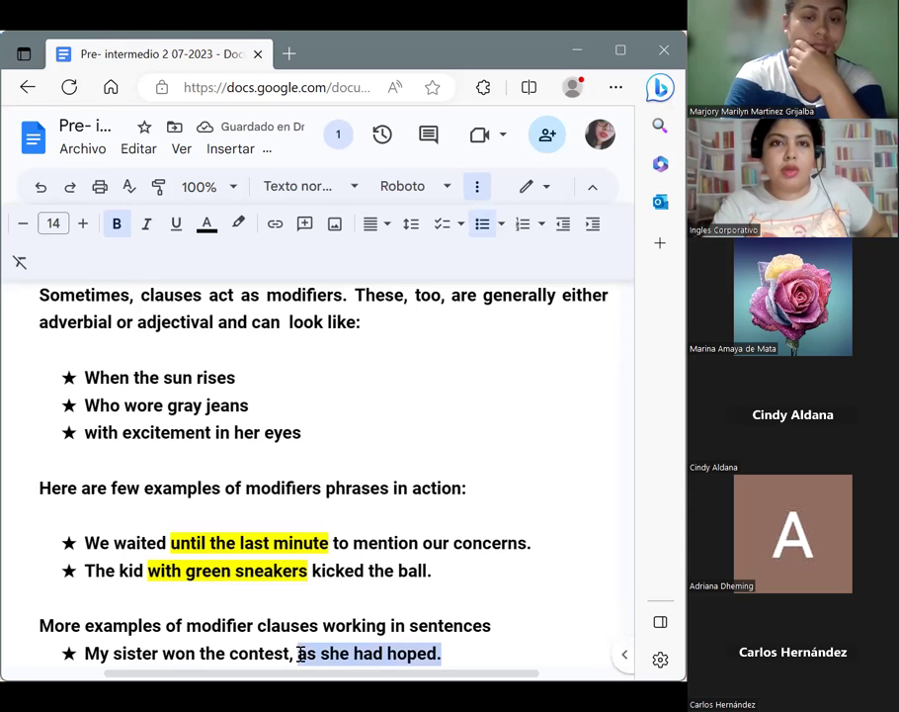
pyautogui.click(239, 224)
pyautogui.click(311, 310)
pyautogui.click(479, 634)
# Step: Start a new star bullet below it with highlight color set to None
pyautogui.click(446, 656)
pyautogui.press('Return')
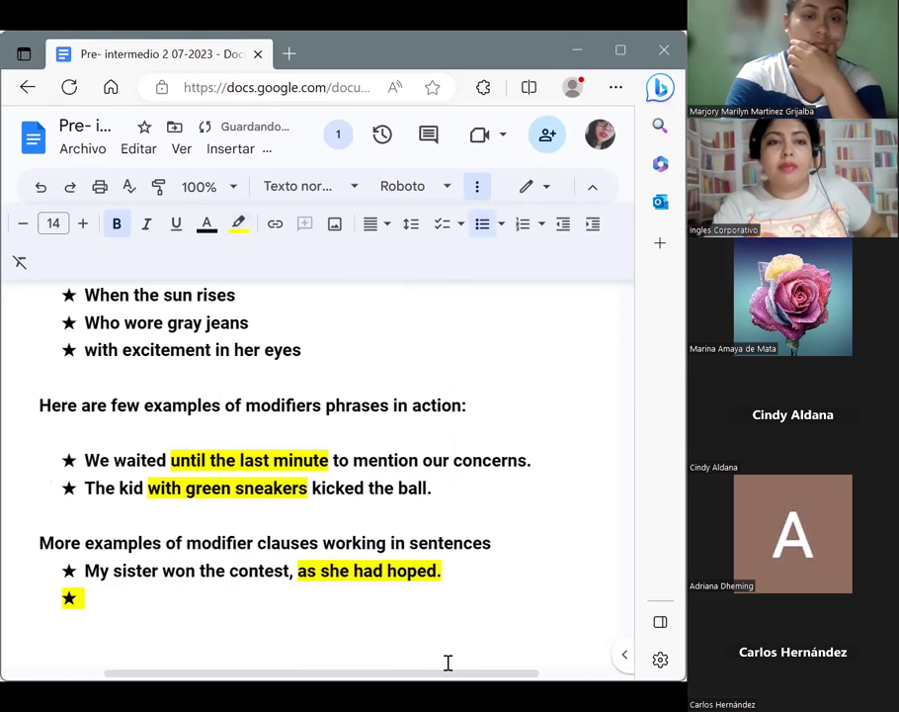
pyautogui.click(238, 228)
pyautogui.click(263, 261)
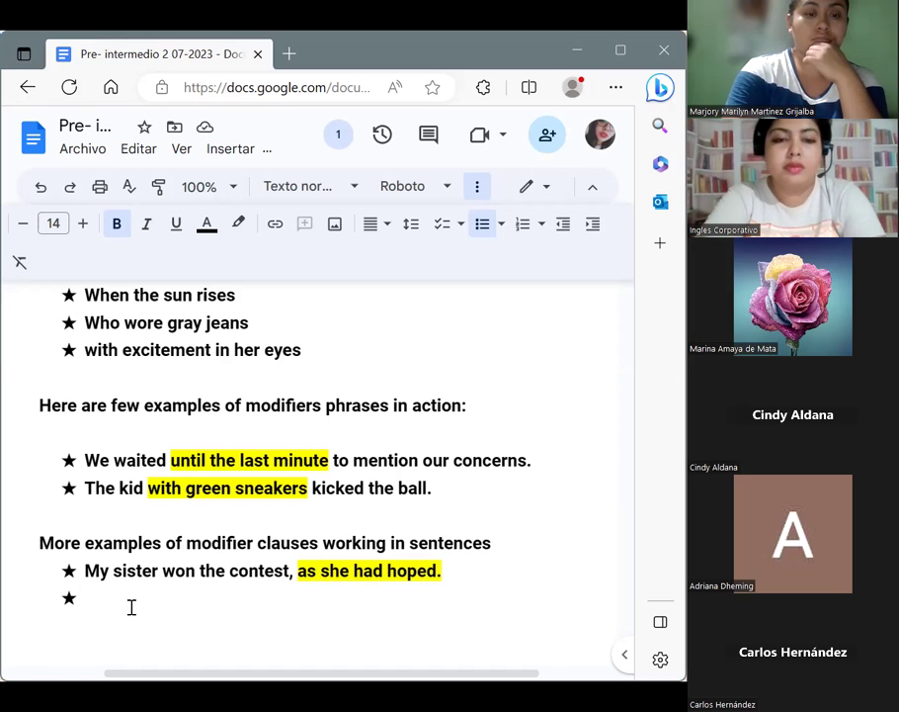
# Step: Type 'The pedestrian, who had been waiting for fifteen minutes, didn't step aside.' on the bullet
pyautogui.write('The pe')
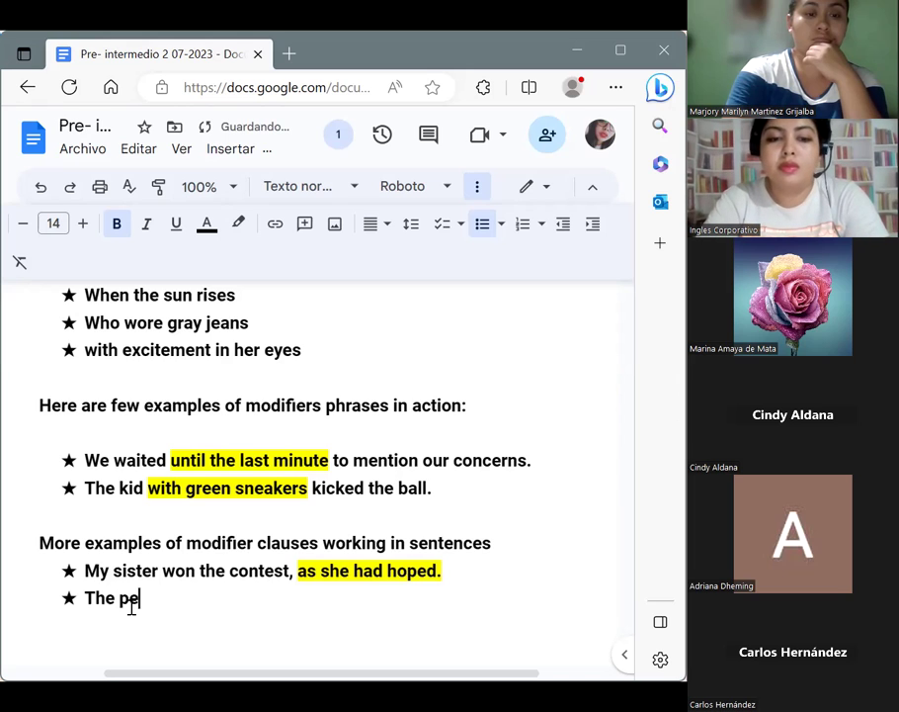
pyautogui.write('destreian')
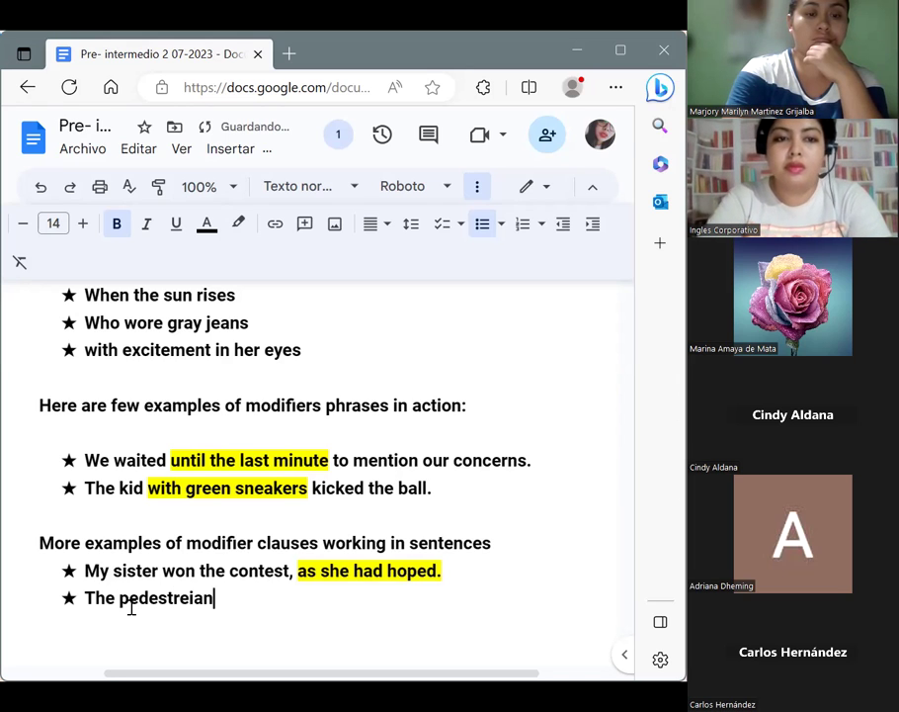
pyautogui.press('BackSpace')
pyautogui.write(', who ')
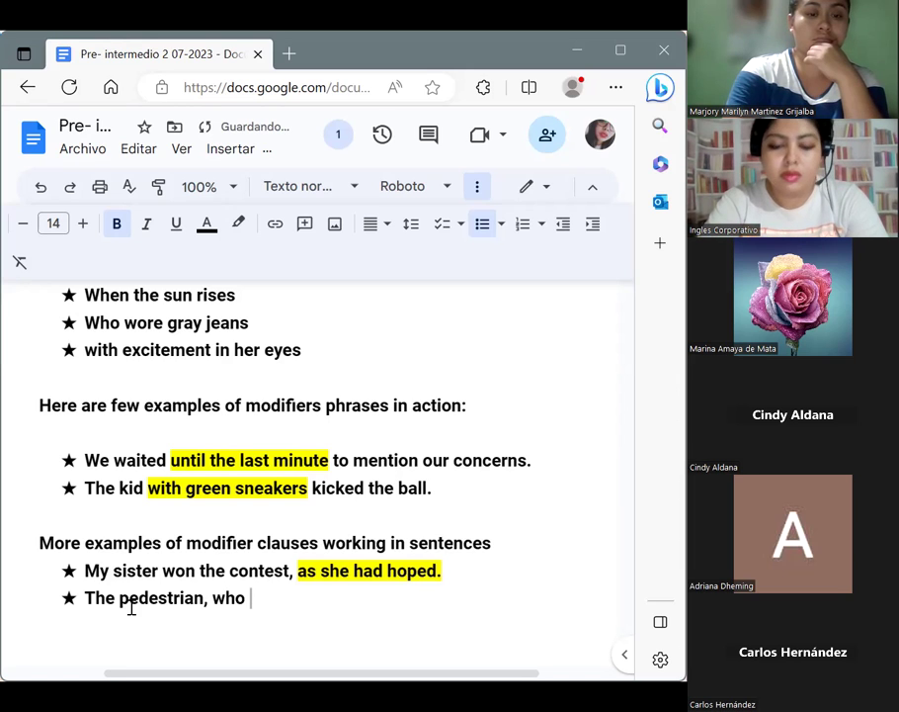
pyautogui.write('had ')
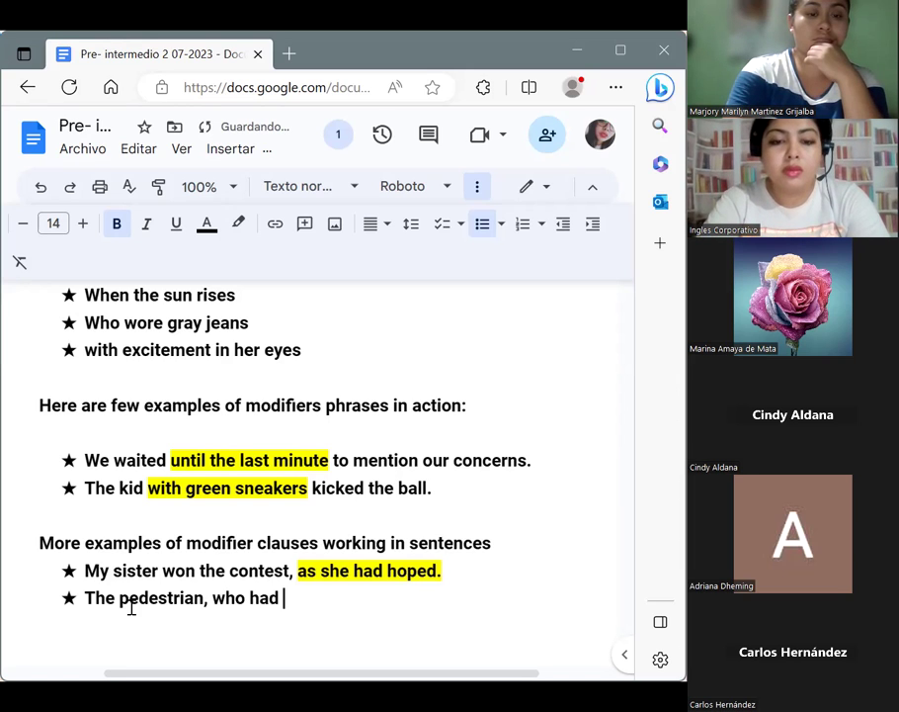
pyautogui.write('been waiti')
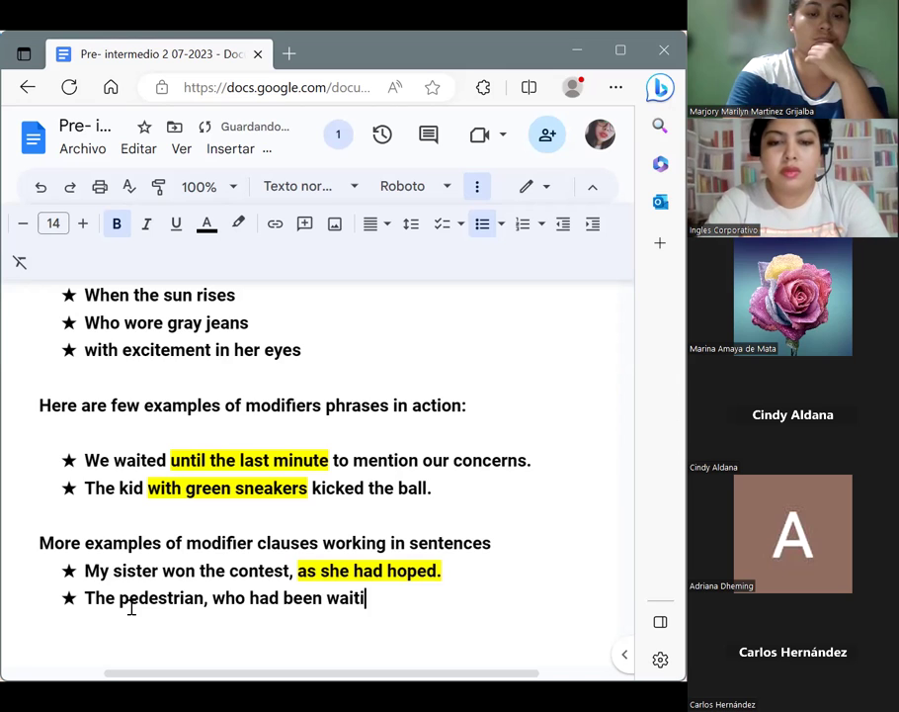
pyautogui.write('ng for fifteen ')
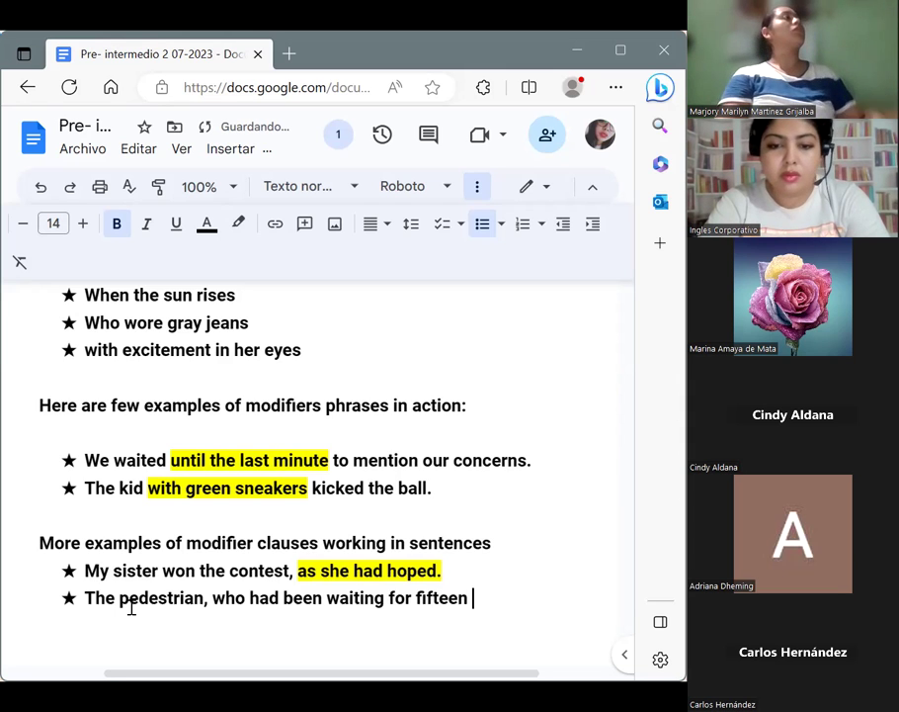
pyautogui.write('minutes, didn')
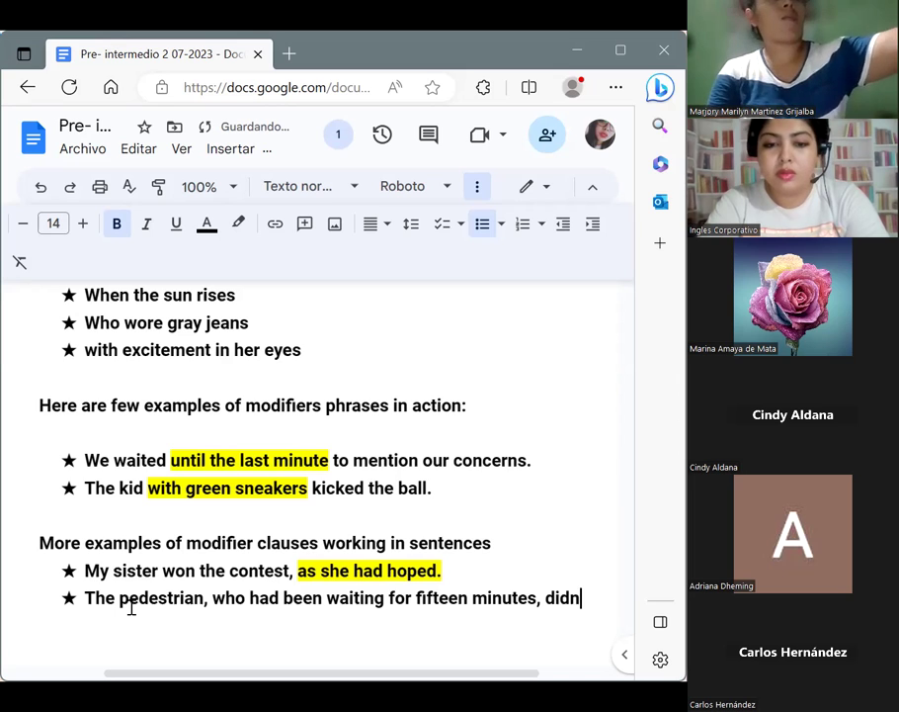
pyautogui.write("'t s")
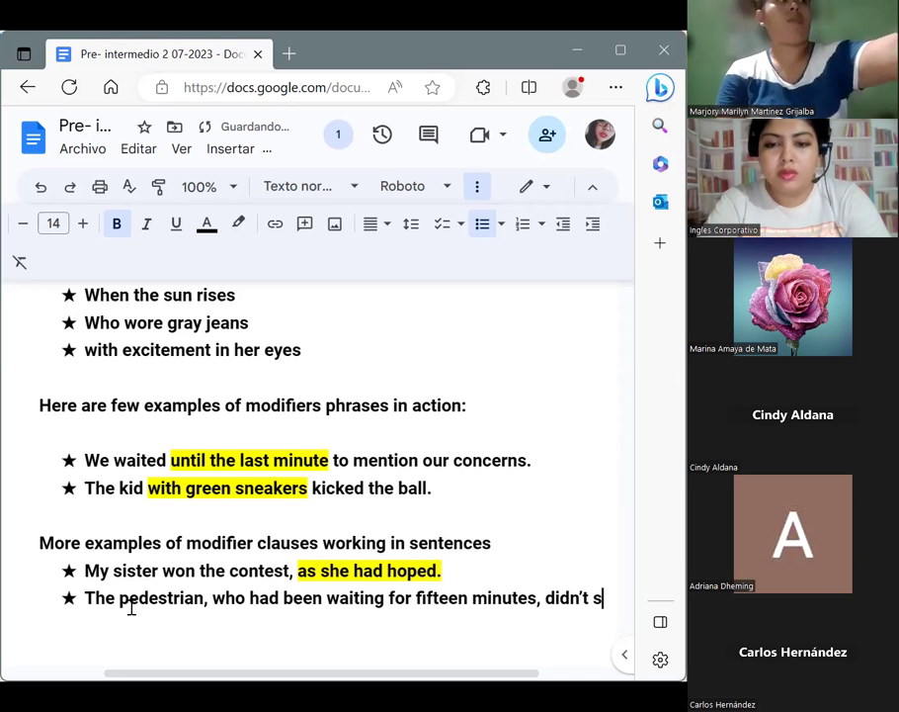
pyautogui.write('tep ')
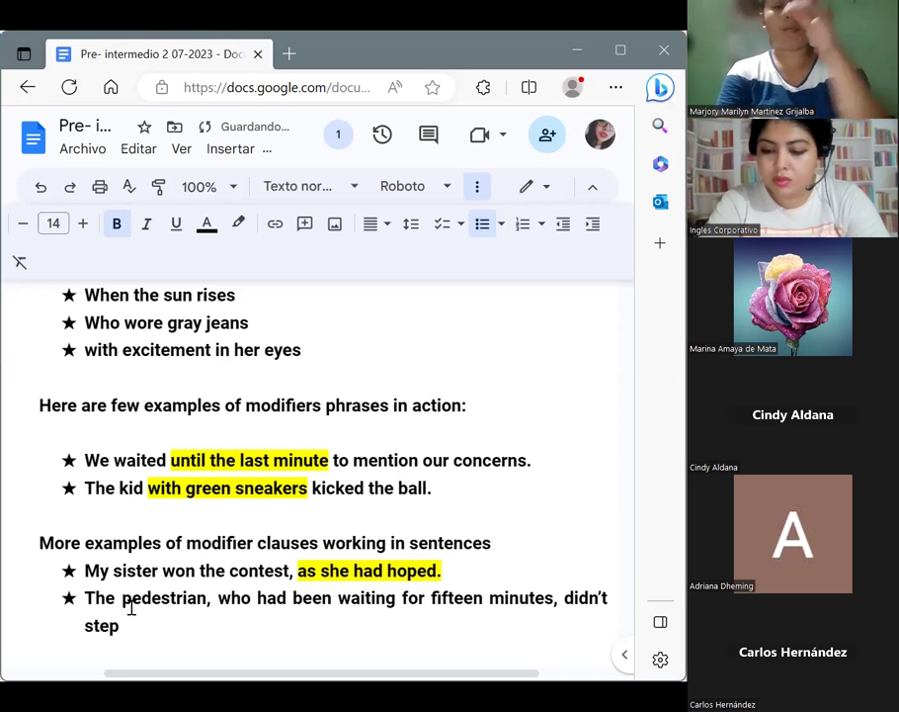
pyautogui.write('ai')
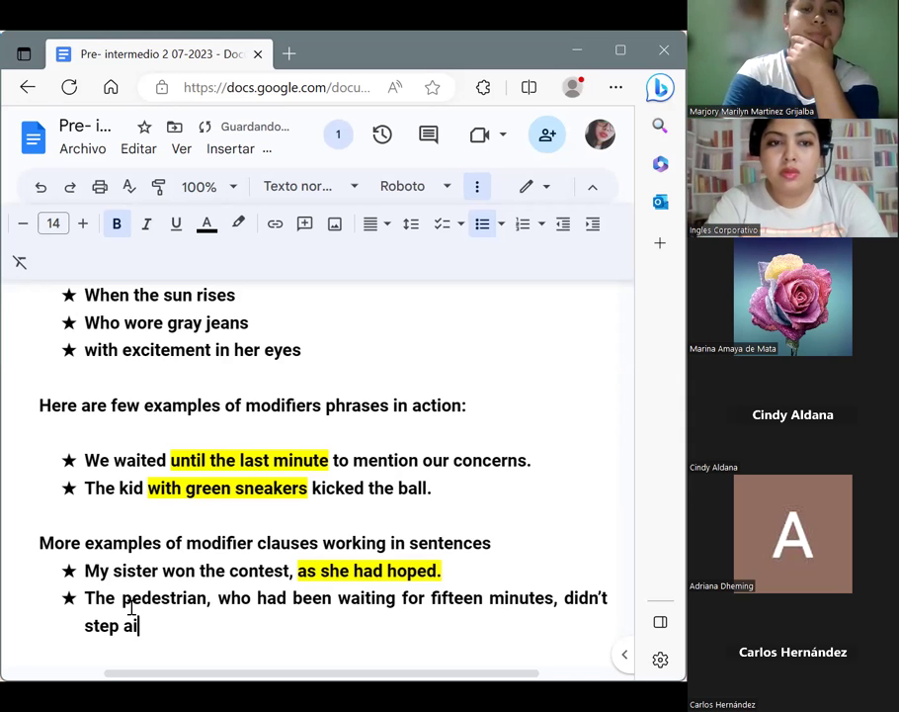
pyautogui.press('BackSpace')
pyautogui.write('side.')
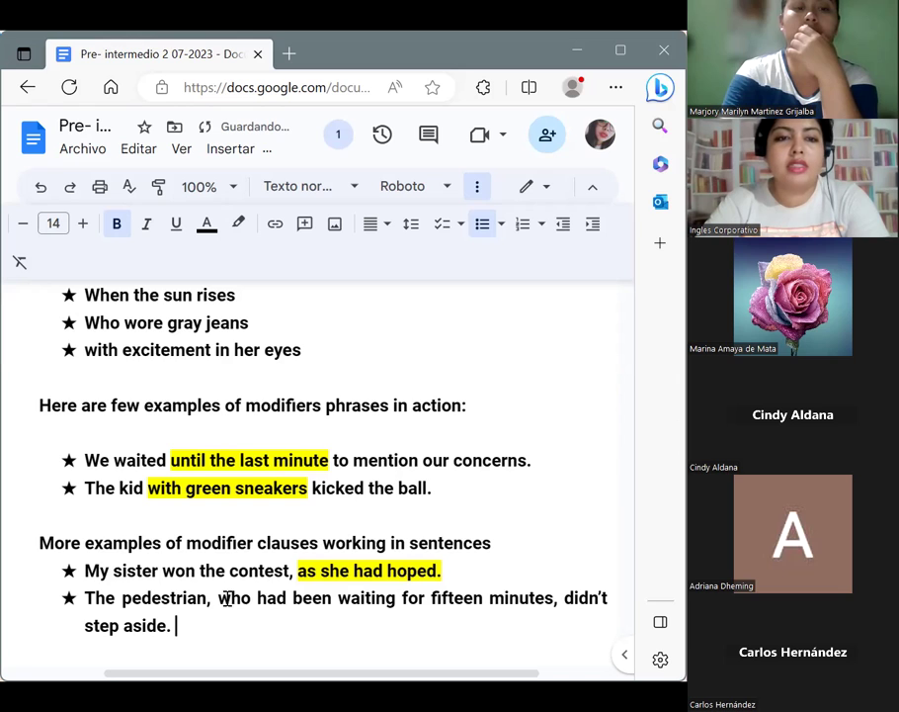
# Step: Give 'who had been waiting for fifteen minutes' a yellow highlight
pyautogui.moveTo(220, 597); pyautogui.dragTo(555, 601)
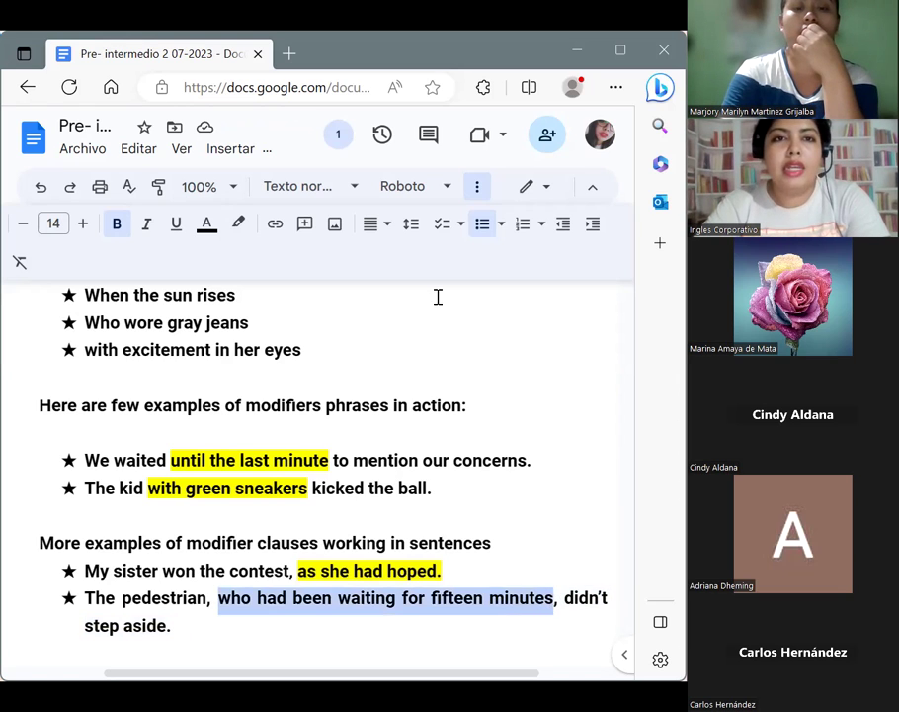
pyautogui.click(240, 224)
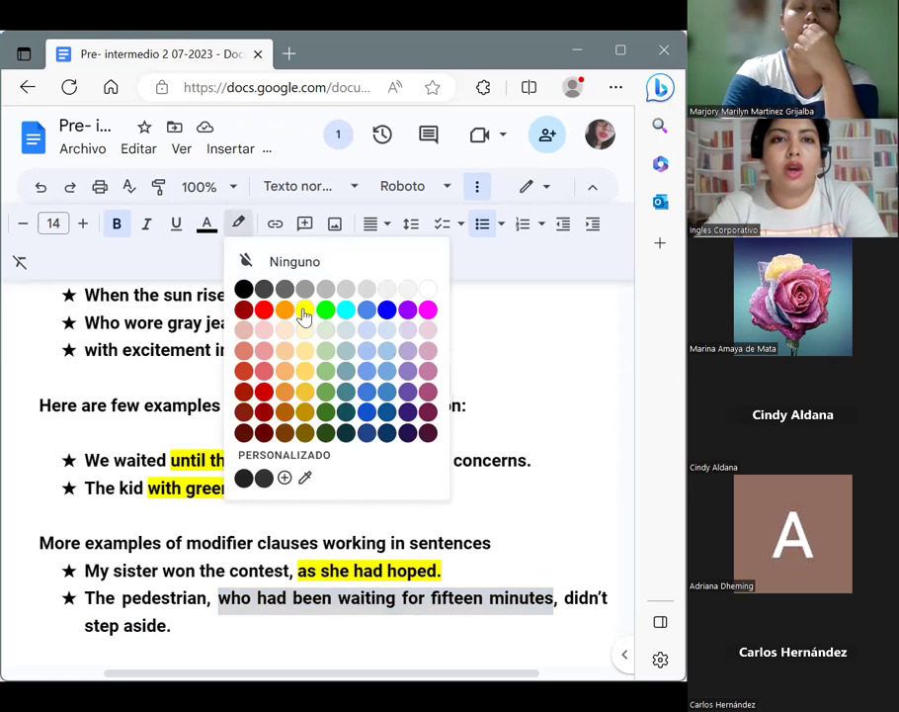
pyautogui.click(305, 310)
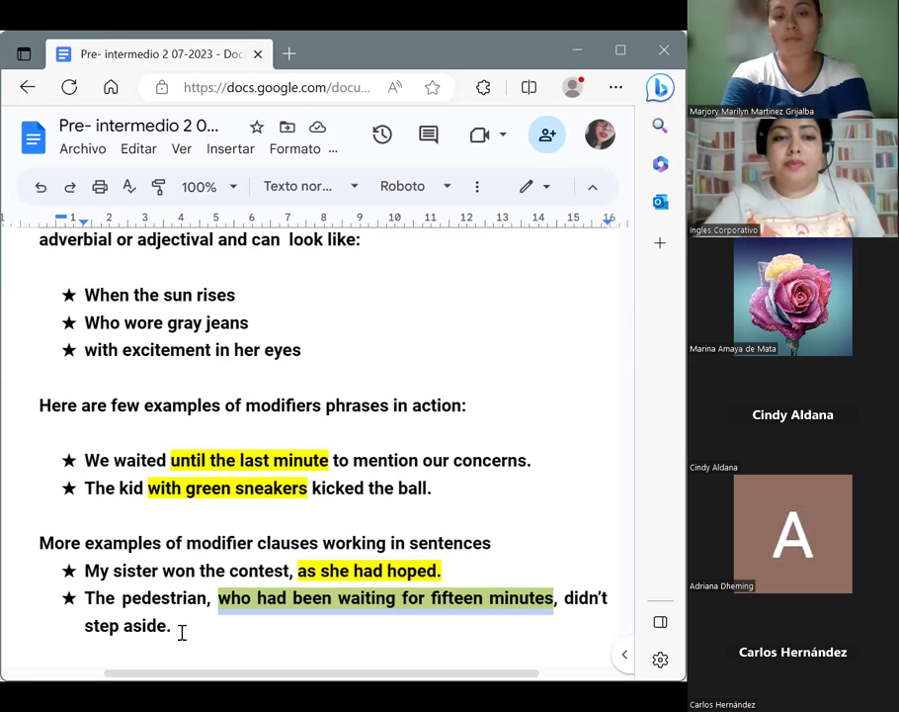
# Step: Below the examples, add the unbulleted line 'How are modifiers structured?' followed by an empty line
pyautogui.click(182, 633)
pyautogui.press('Return')
pyautogui.press('BackSpace')
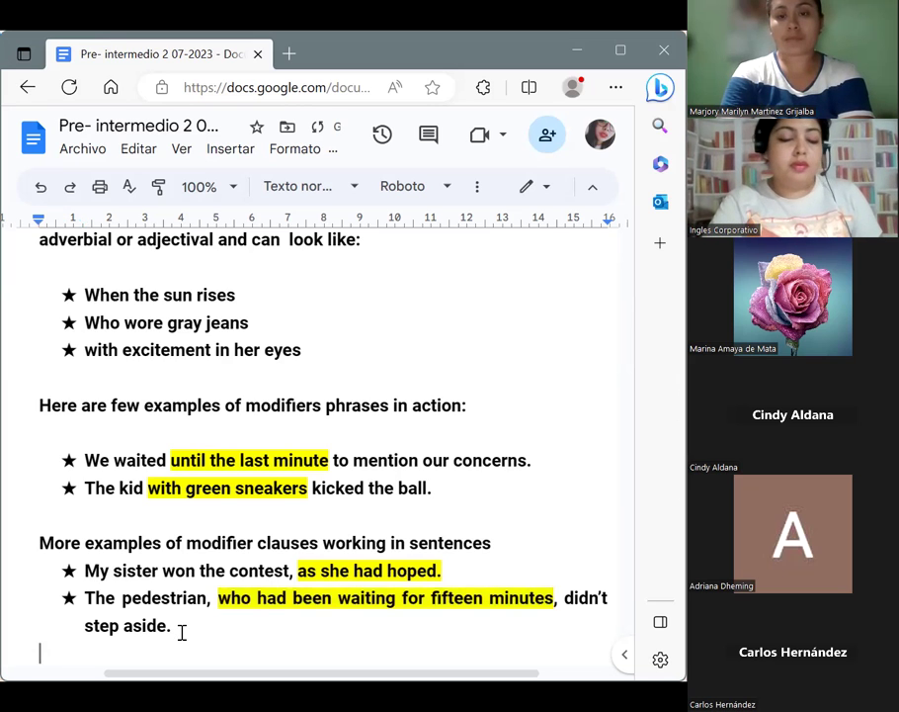
pyautogui.press('Return')
pyautogui.write('Ho')
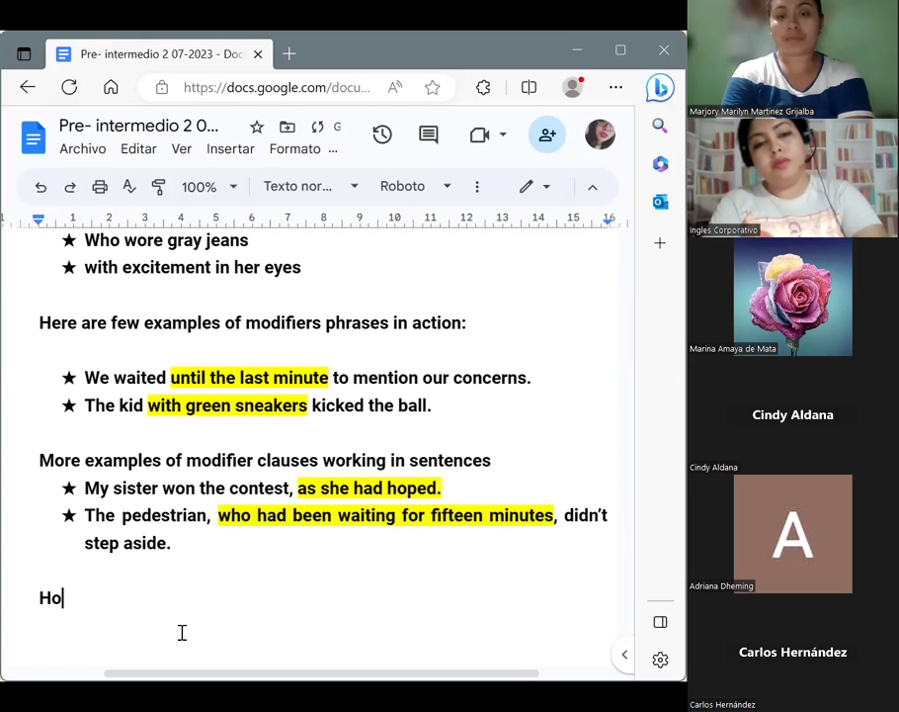
pyautogui.write('w are ')
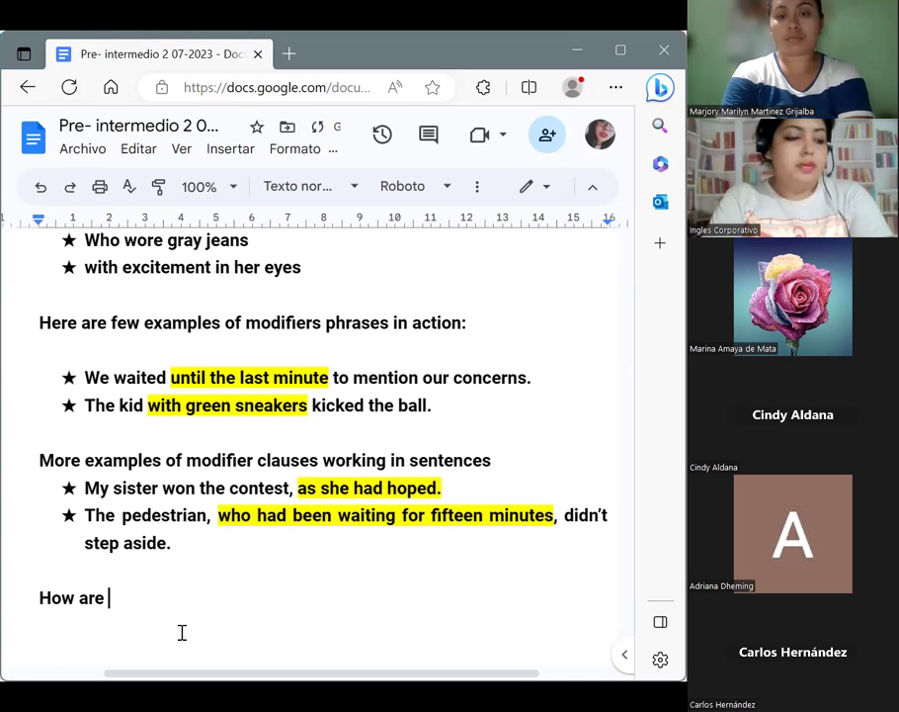
pyautogui.write('modi')
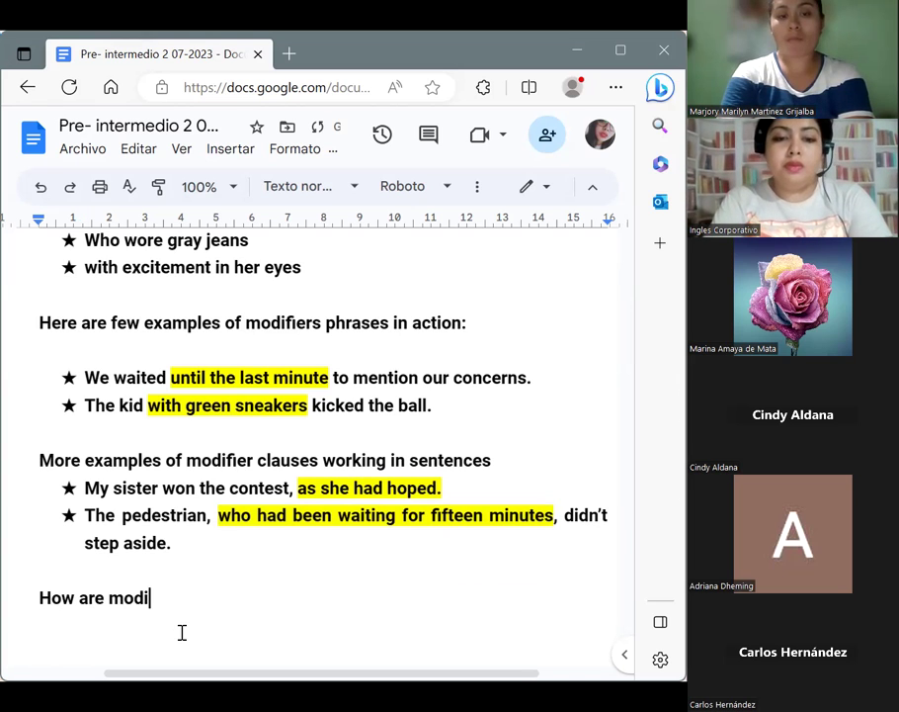
pyautogui.write('fiers steru')
pyautogui.press('BackSpace')
pyautogui.press('BackSpace')
pyautogui.press('BackSpace')
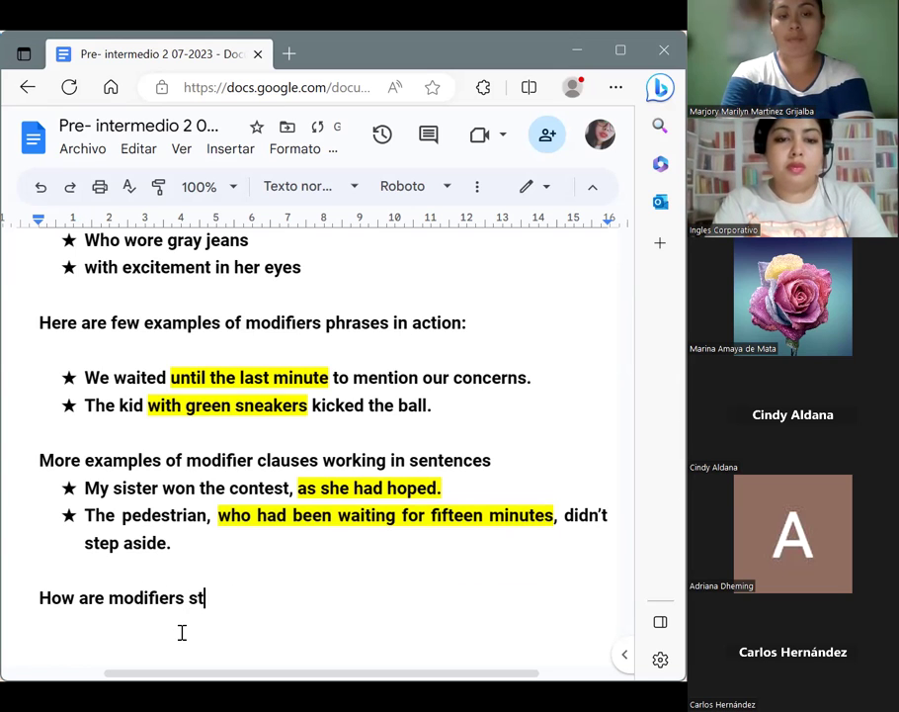
pyautogui.write('ructure')
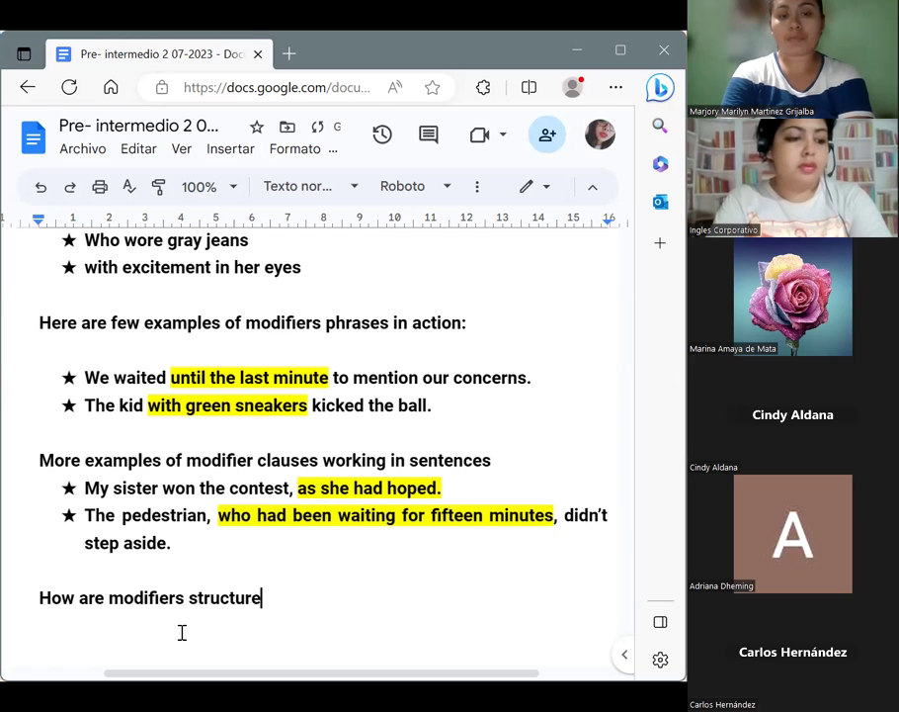
pyautogui.write('d?')
pyautogui.press('Return')
pyautogui.press('Return')
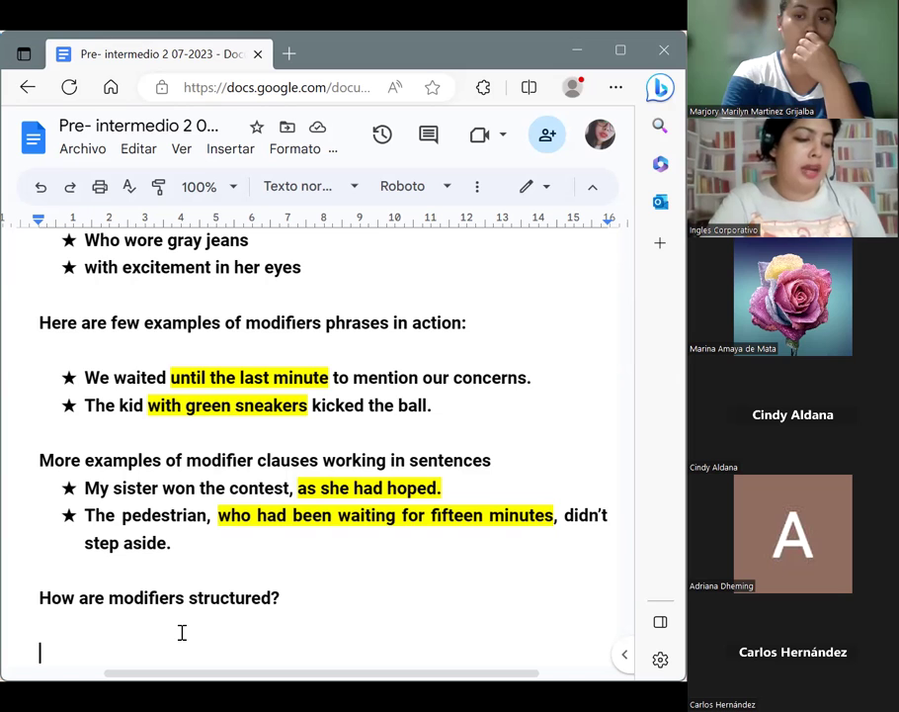
# Step: Write 'Typically, modifiers are placed right beside the noun they're modifying.' and 'Usually, this means right before or after the noun.'
pyautogui.write('T')
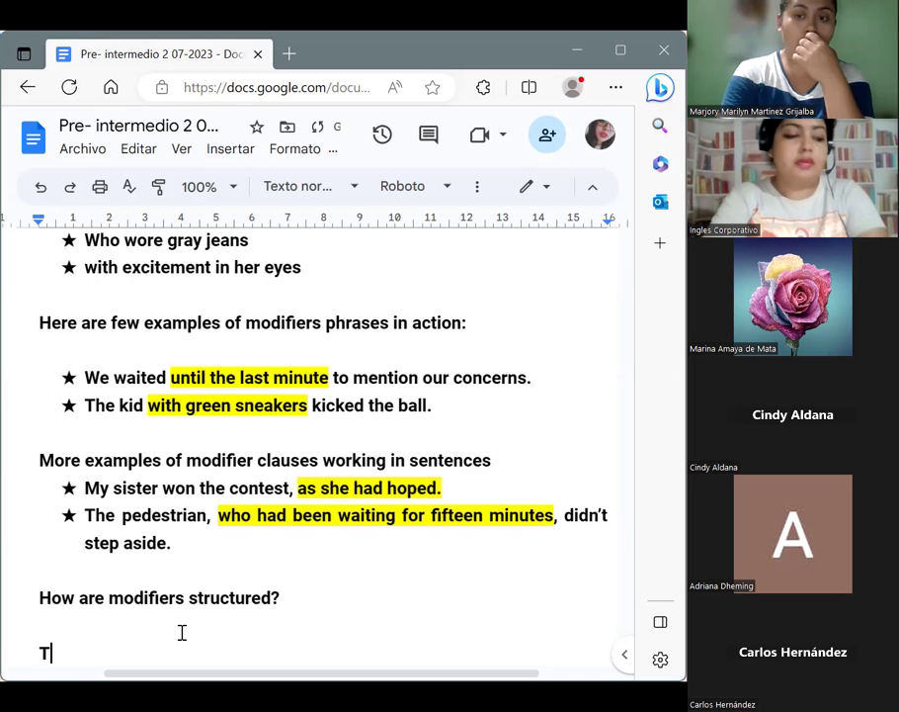
pyautogui.write('ypi')
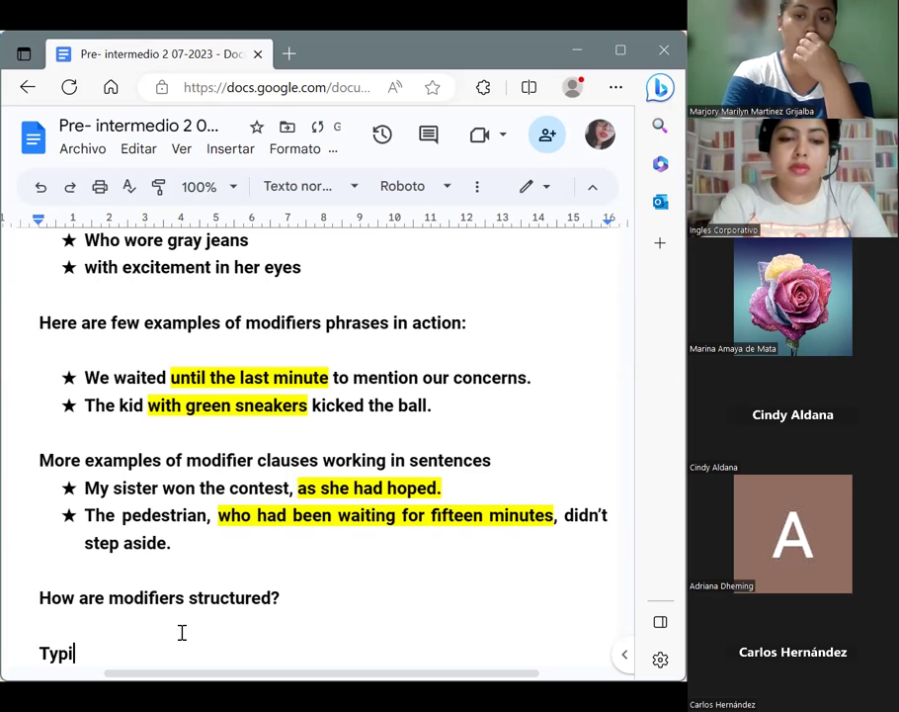
pyautogui.write('cally, ')
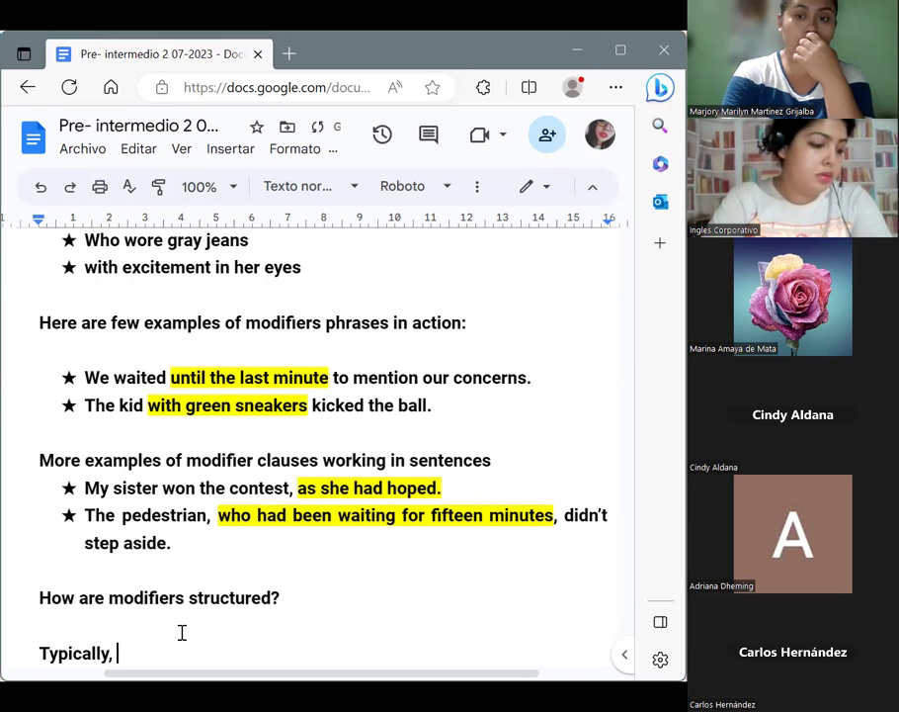
pyautogui.write('modi')
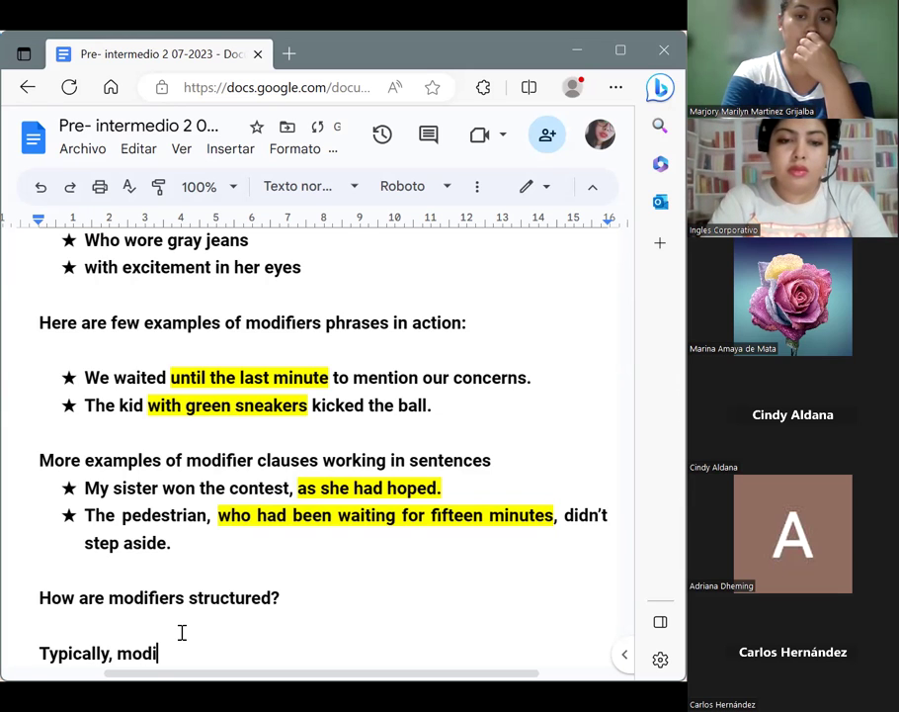
pyautogui.write('fiers ')
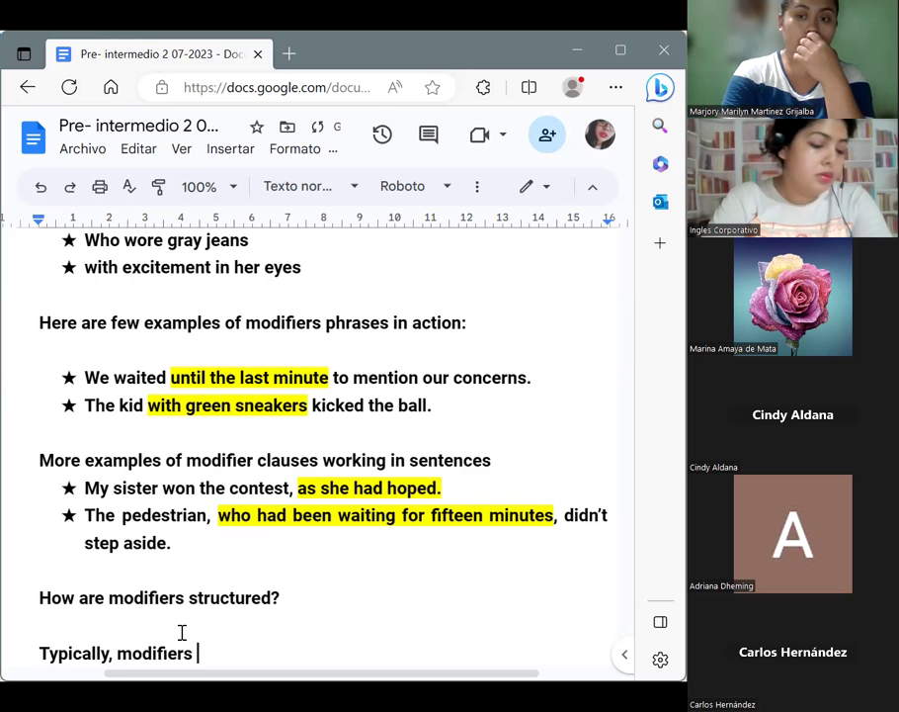
pyautogui.write('are pla')
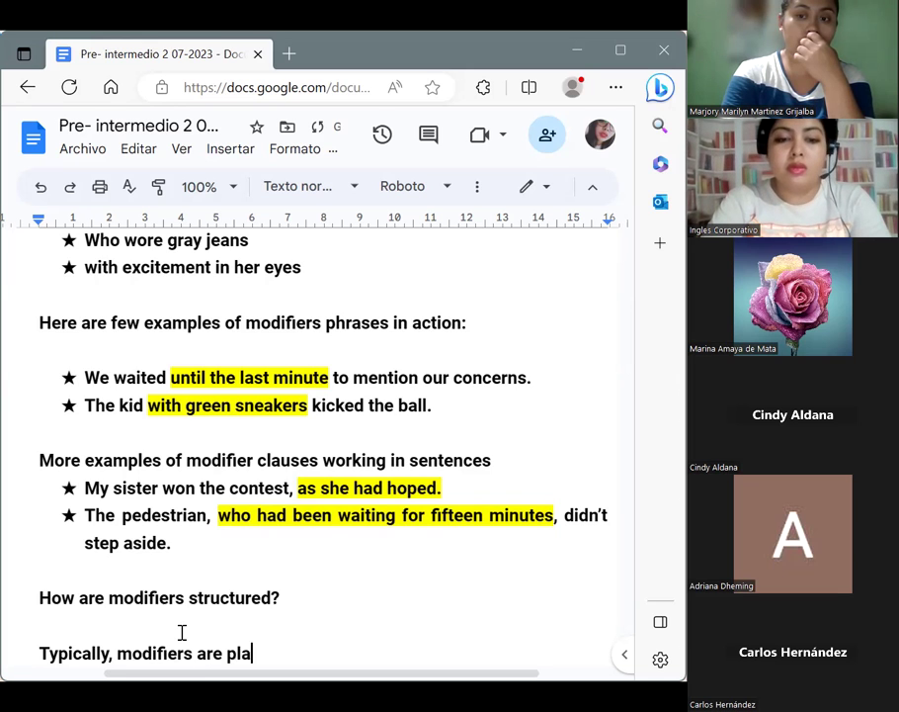
pyautogui.write('ced ')
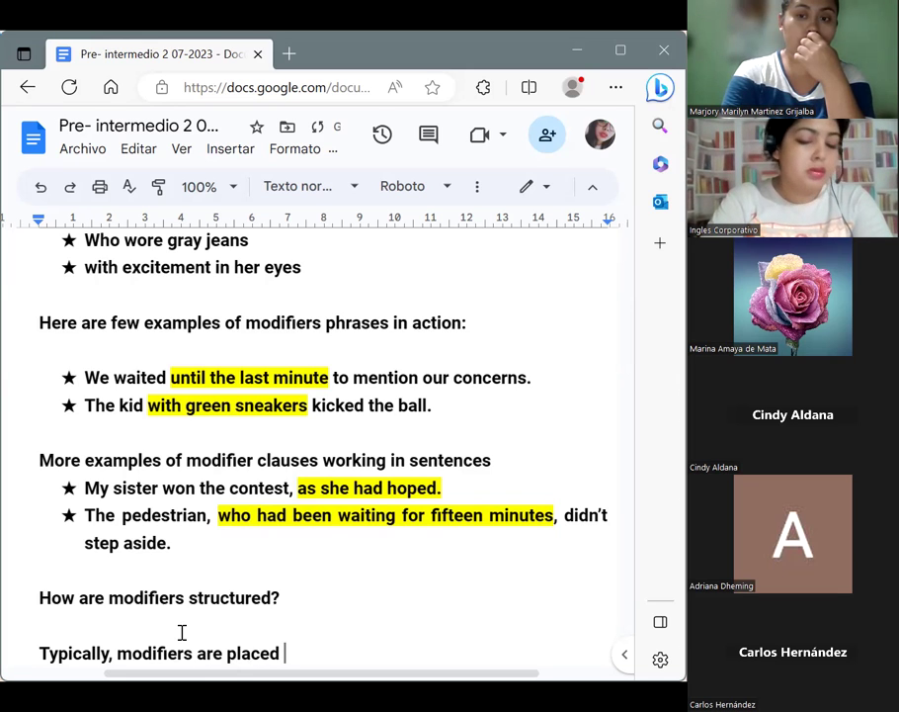
pyautogui.write('right')
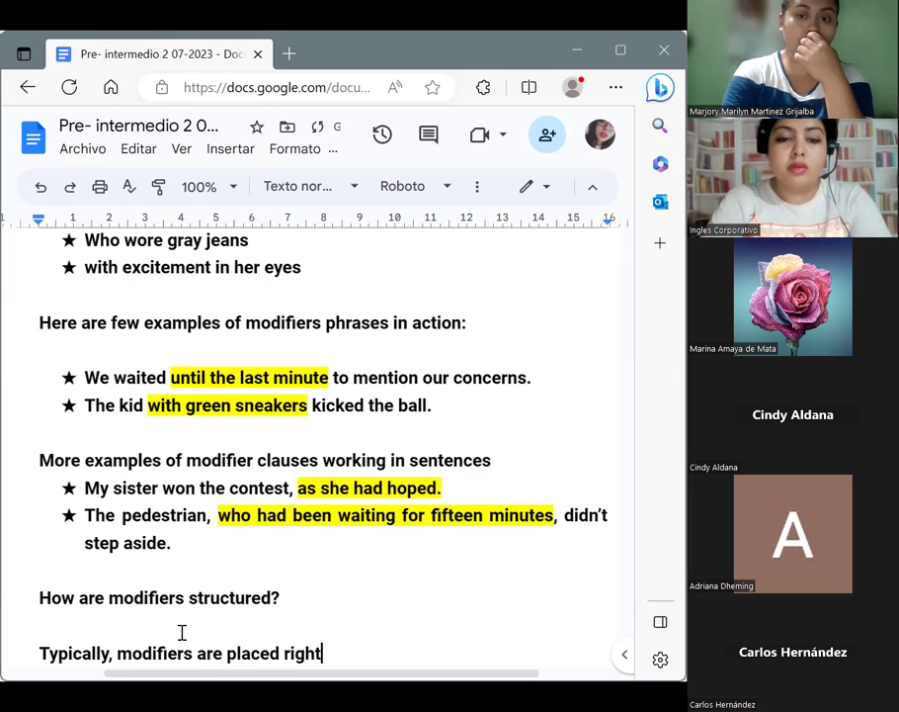
pyautogui.write(' beside ')
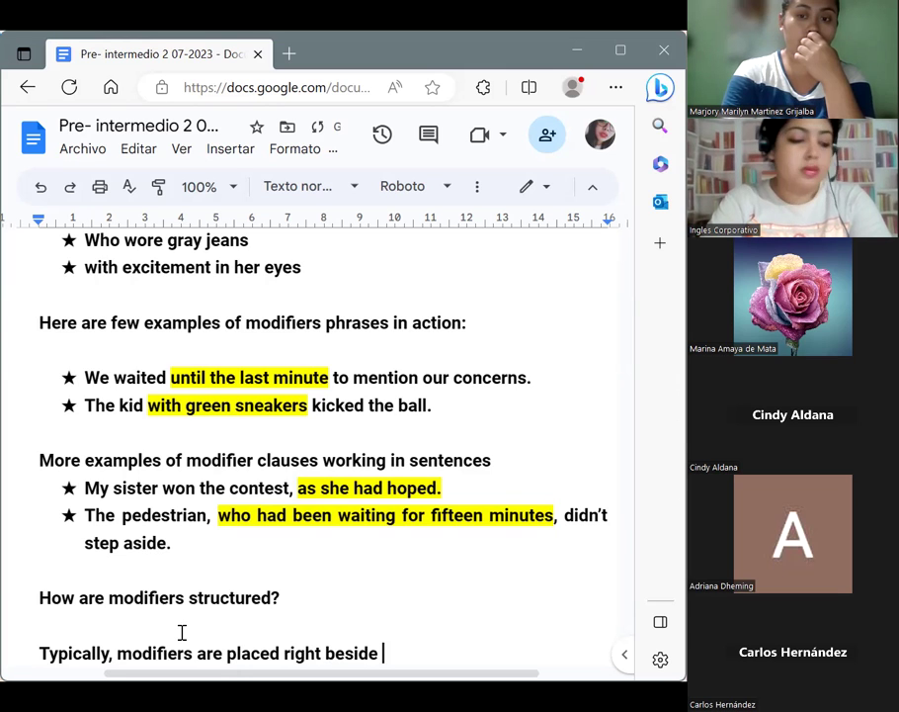
pyautogui.write('the ')
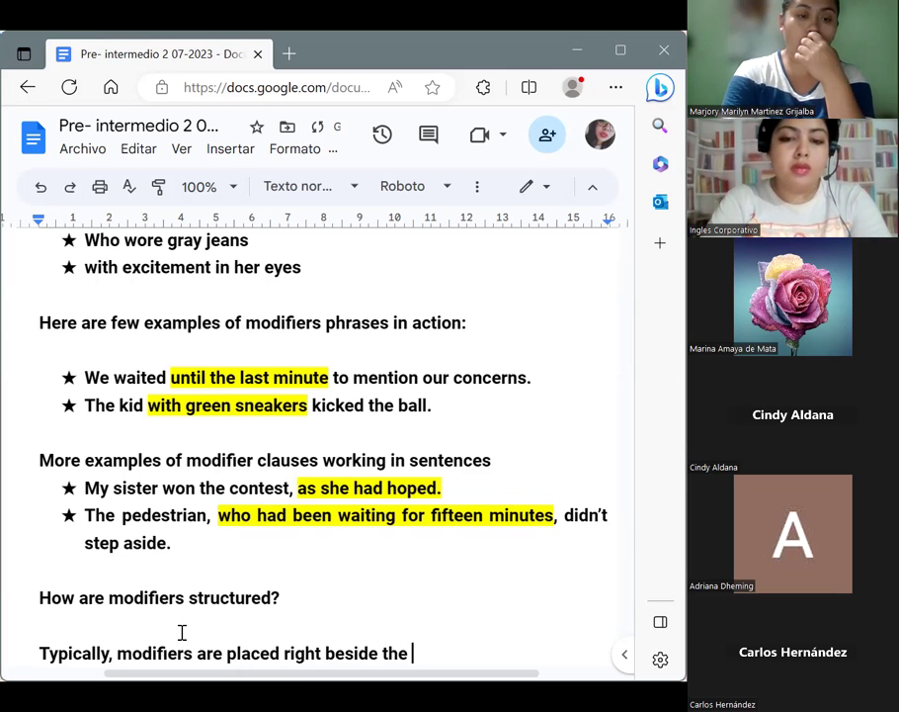
pyautogui.write('noun ')
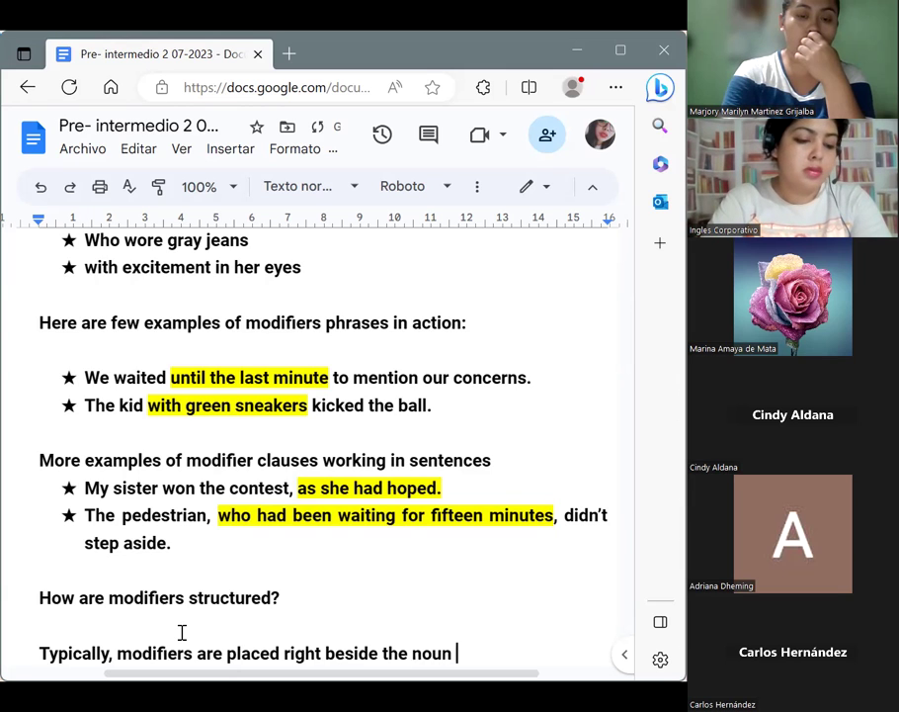
pyautogui.write("they're ")
pyautogui.write('mod')
pyautogui.write('ify')
pyautogui.write('i')
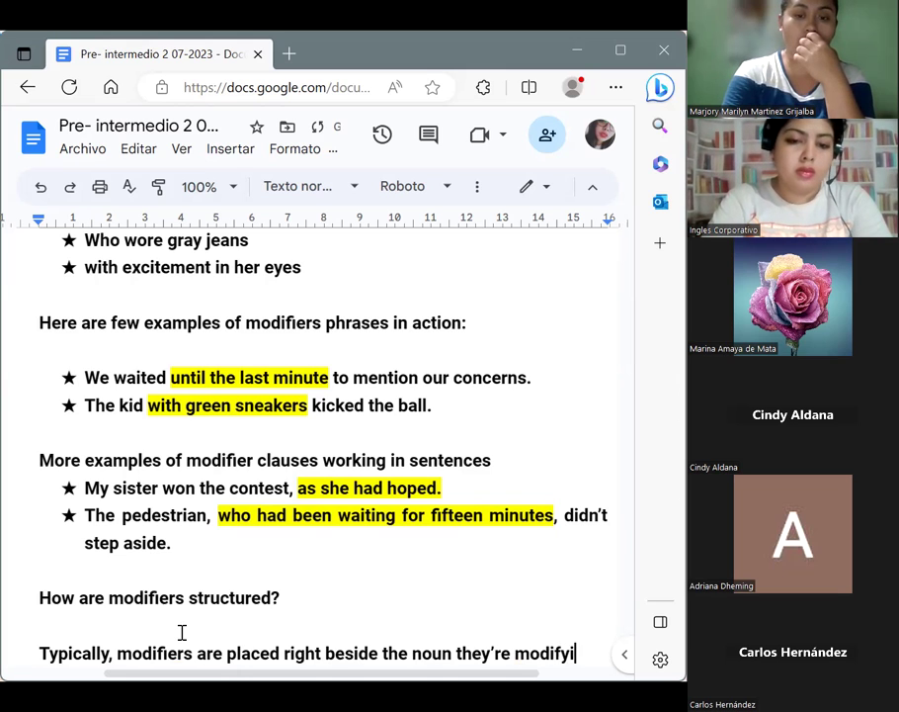
pyautogui.write('ng.')
pyautogui.press('Return')
pyautogui.write('Usually')
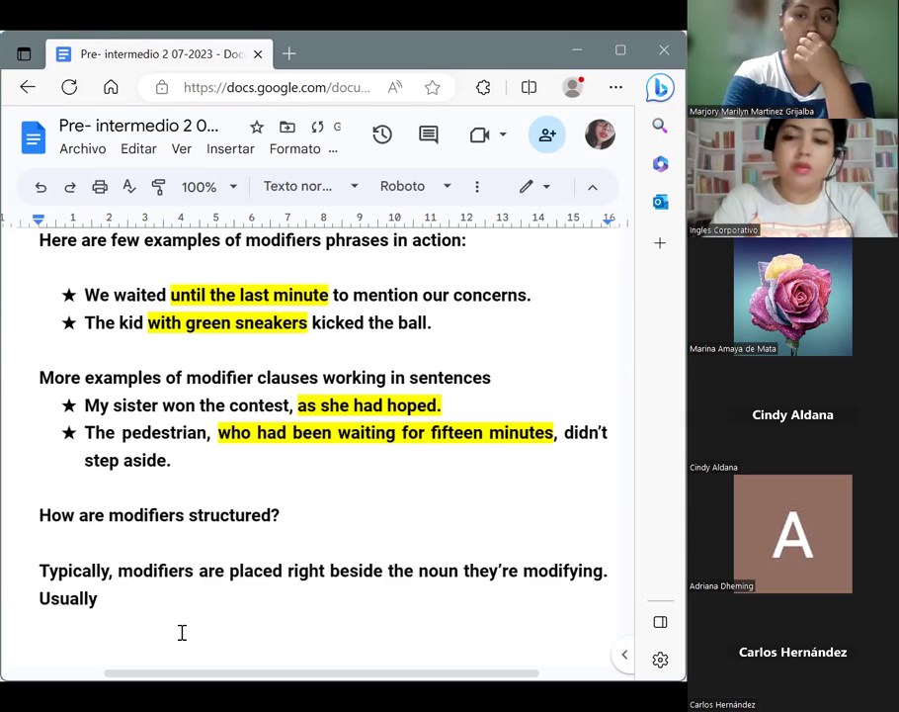
pyautogui.press('BackSpace')
pyautogui.write(', th')
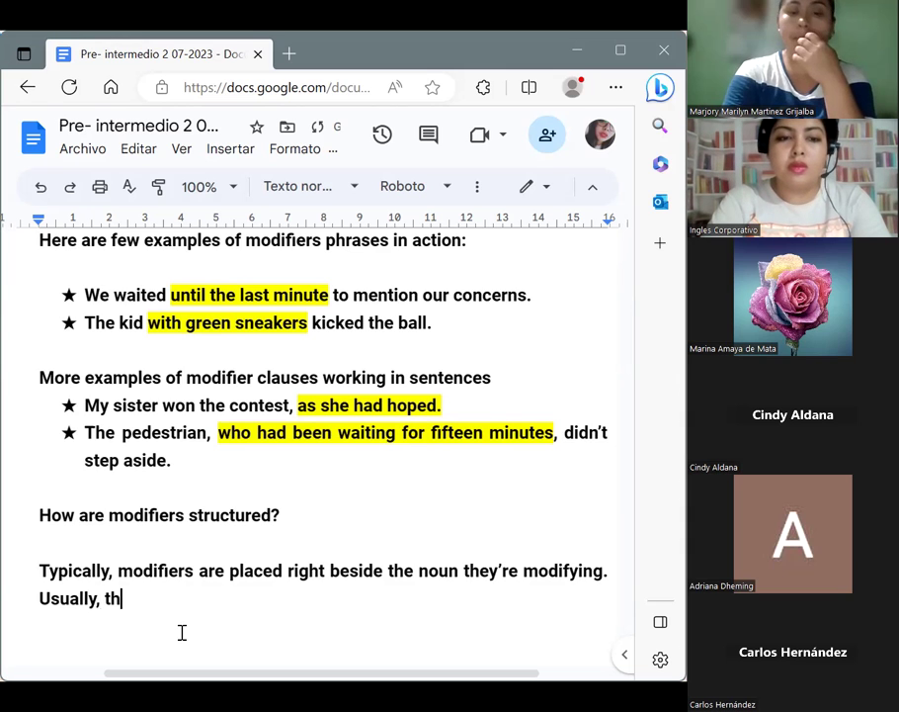
pyautogui.write('is means ')
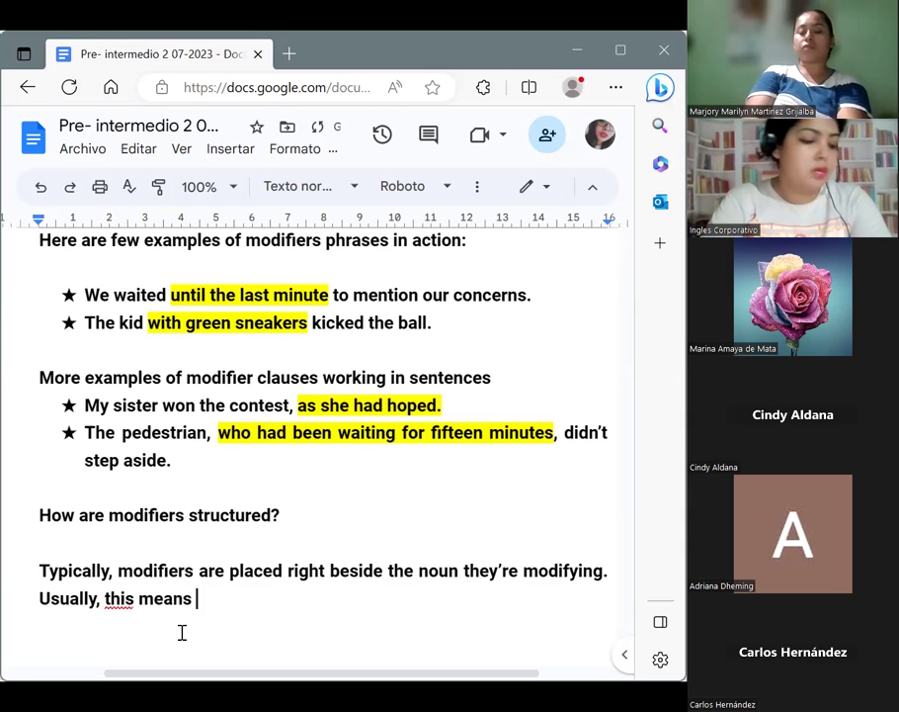
pyautogui.write('right fe')
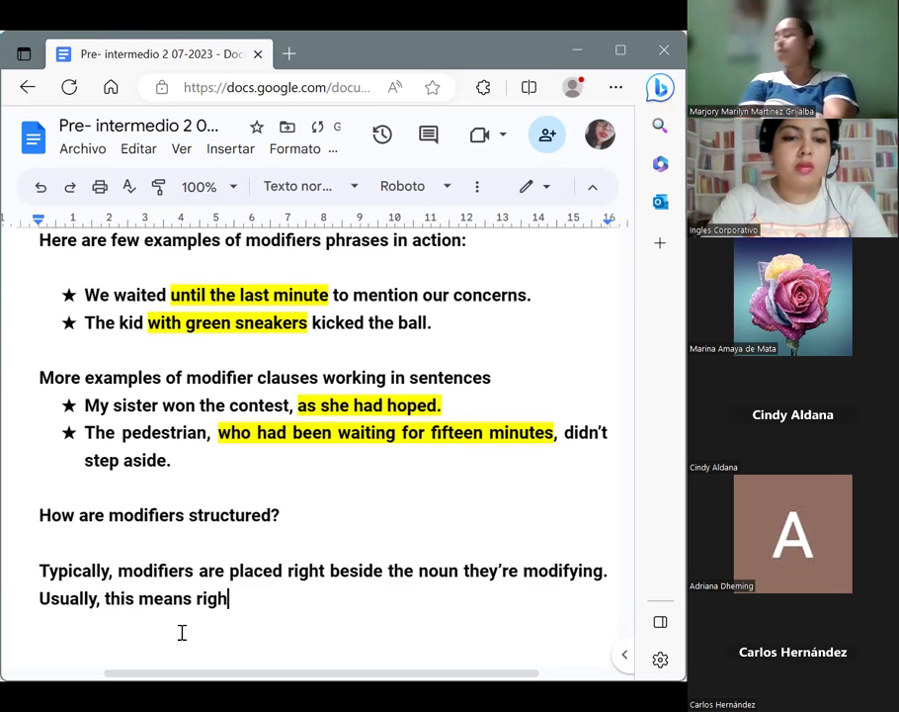
pyautogui.press('BackSpace')
pyautogui.press('BackSpace')
pyautogui.write('before ')
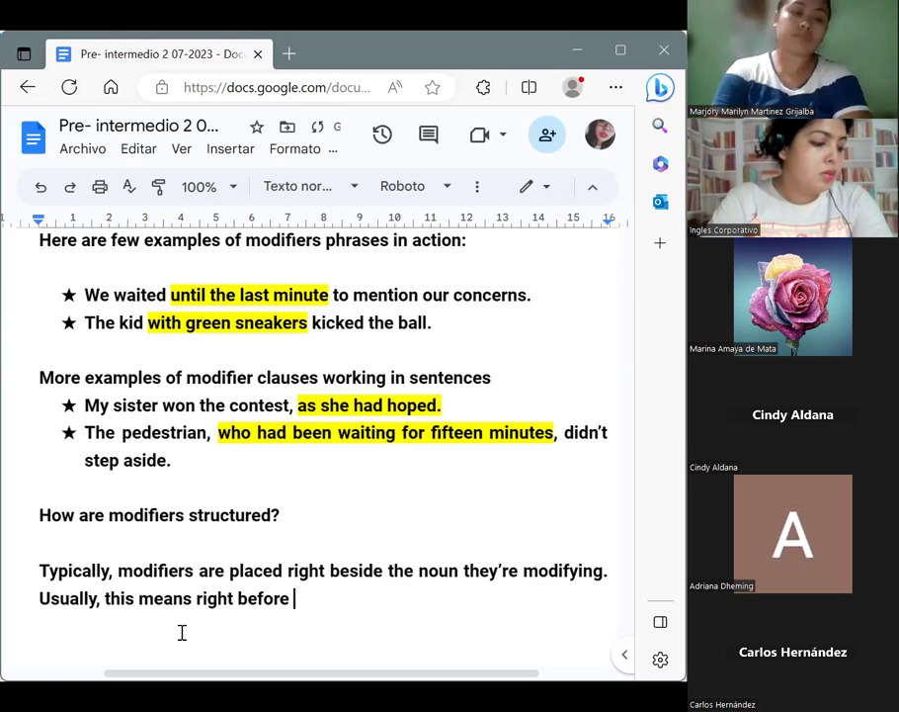
pyautogui.write('or ')
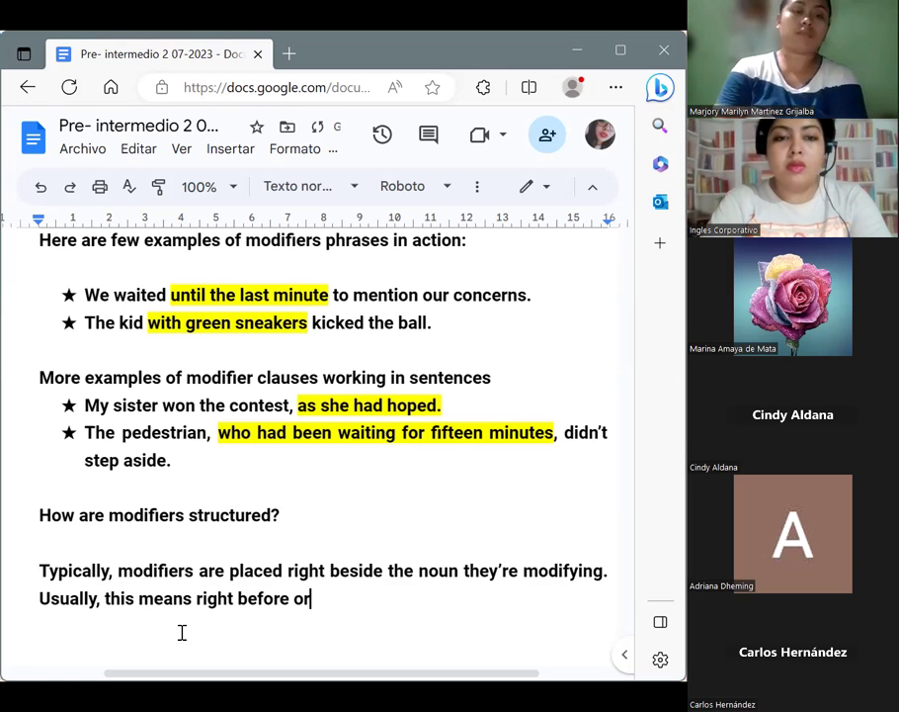
pyautogui.write('aft')
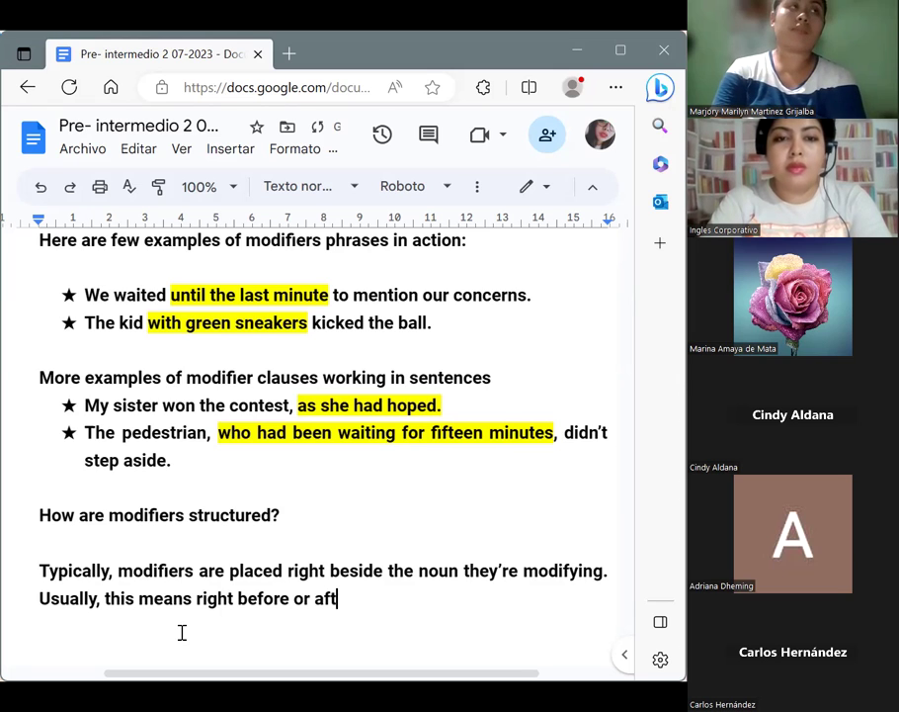
pyautogui.write('er the noun')
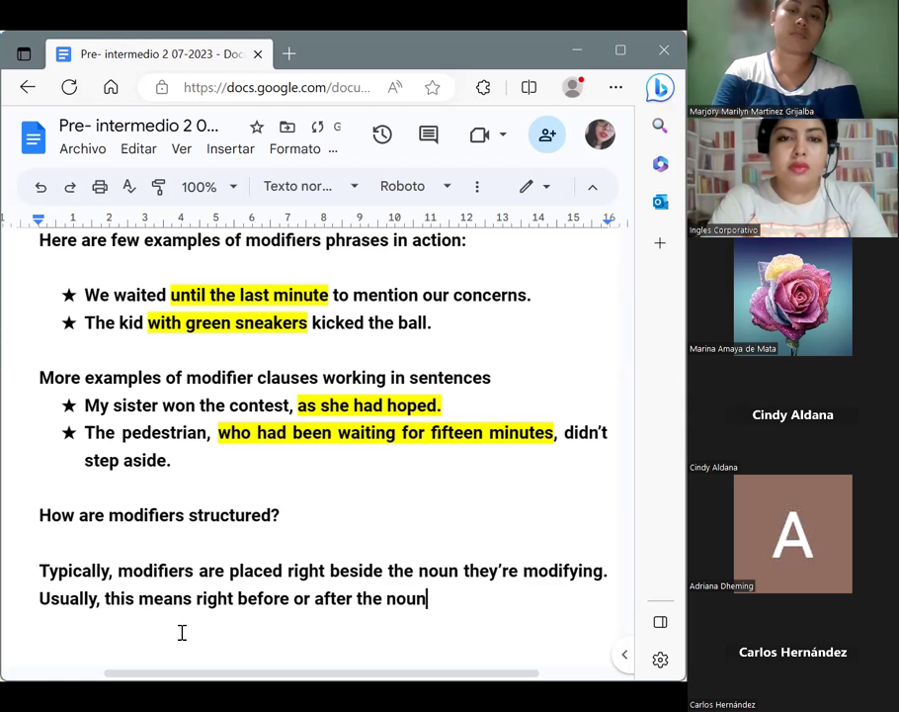
pyautogui.write('.')
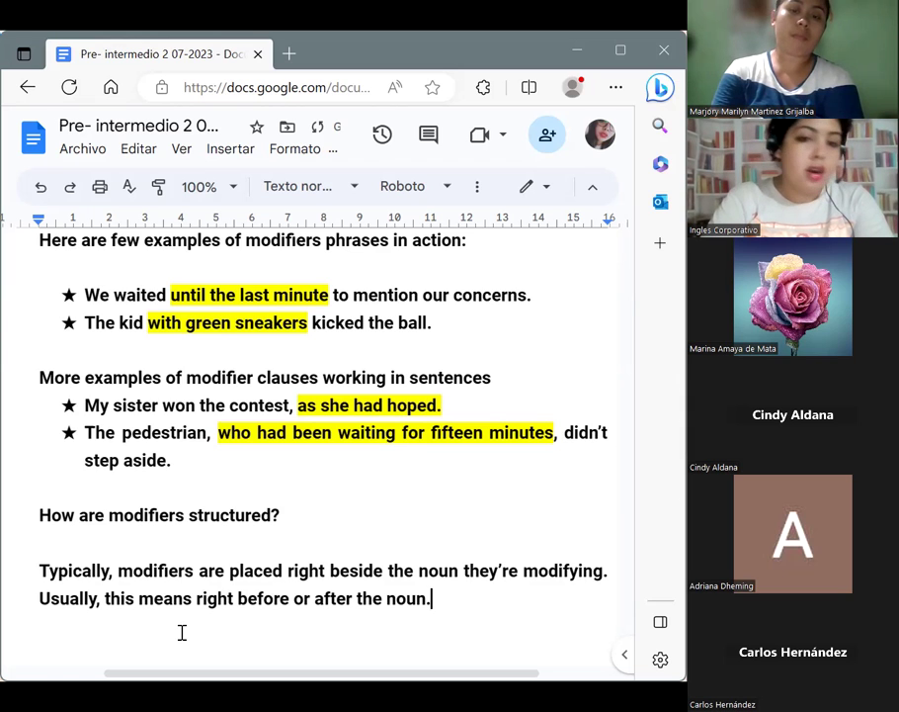
pyautogui.press('Return')
pyautogui.press('Return')
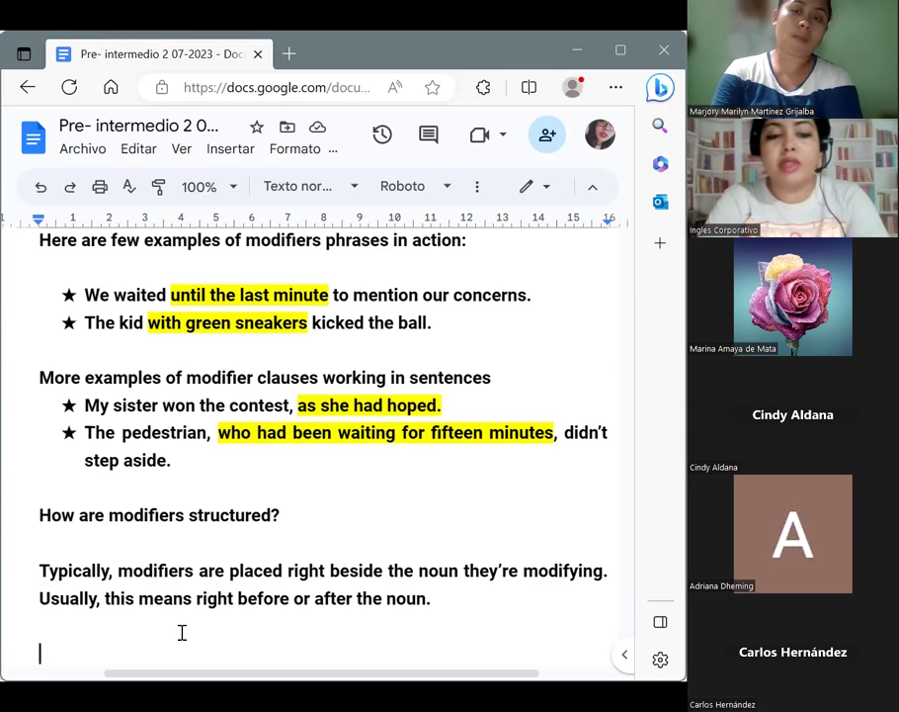
# Step: Add star bullets 'My young cat is always by my side.' and 'The girls ordered a pizza without sauce.'
pyautogui.click(479, 191)
pyautogui.click(501, 225)
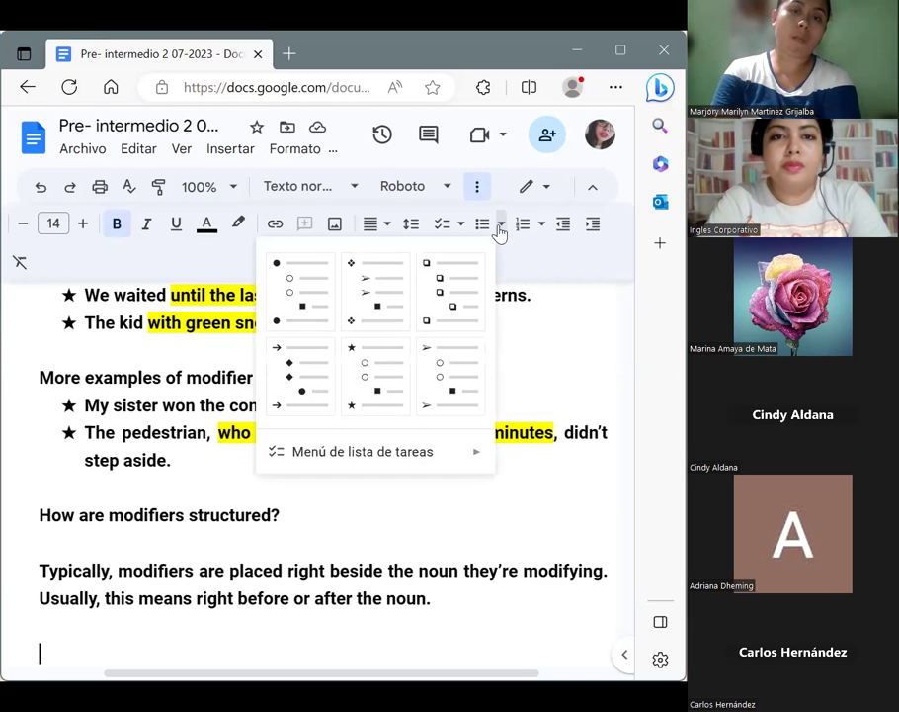
pyautogui.click(375, 346)
pyautogui.write('M')
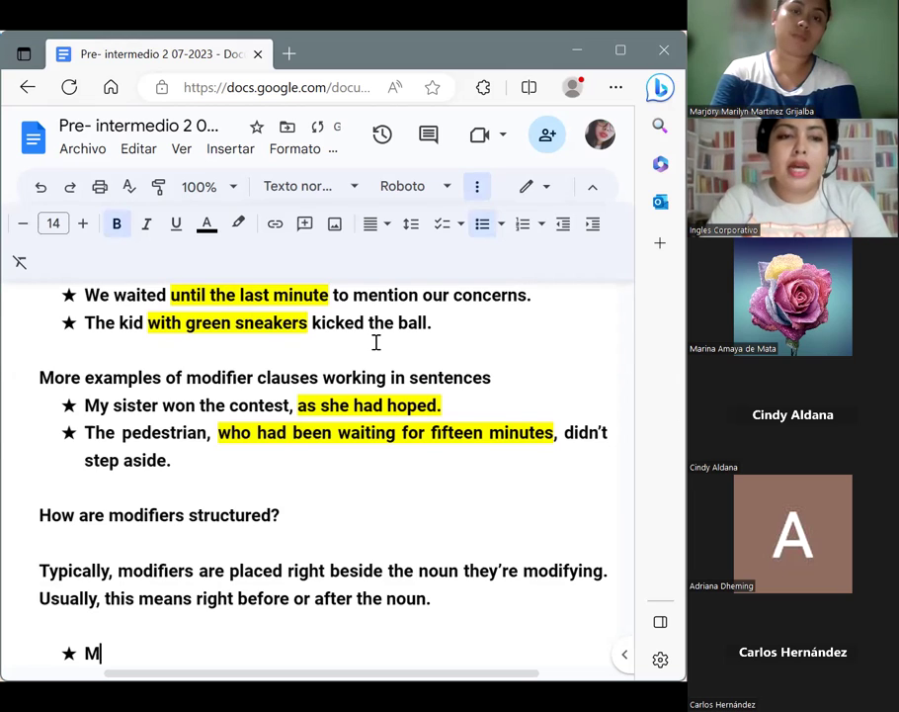
pyautogui.write('y')
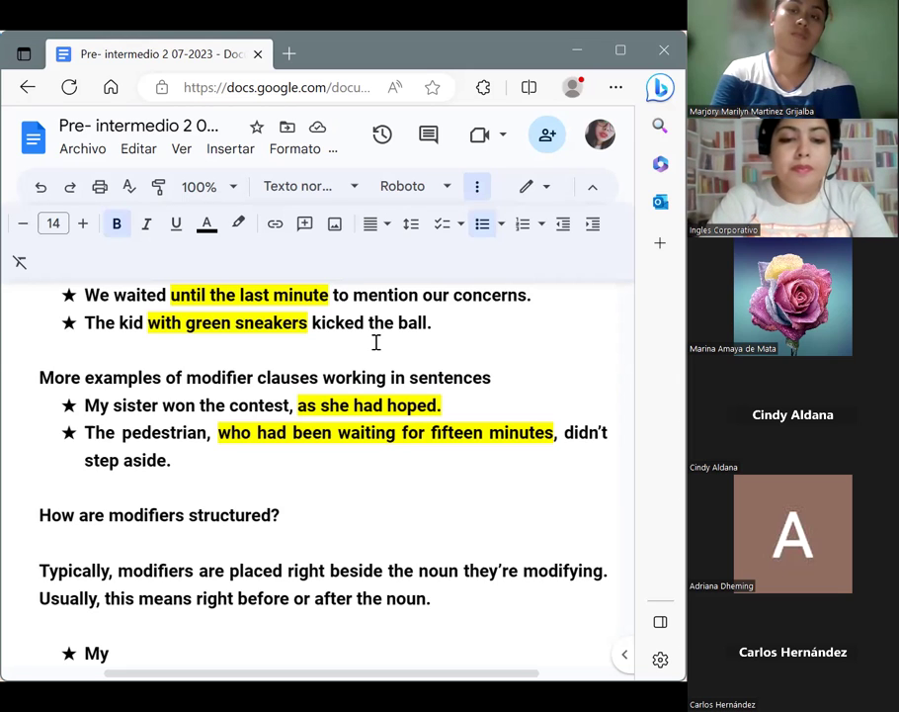
pyautogui.write('young')
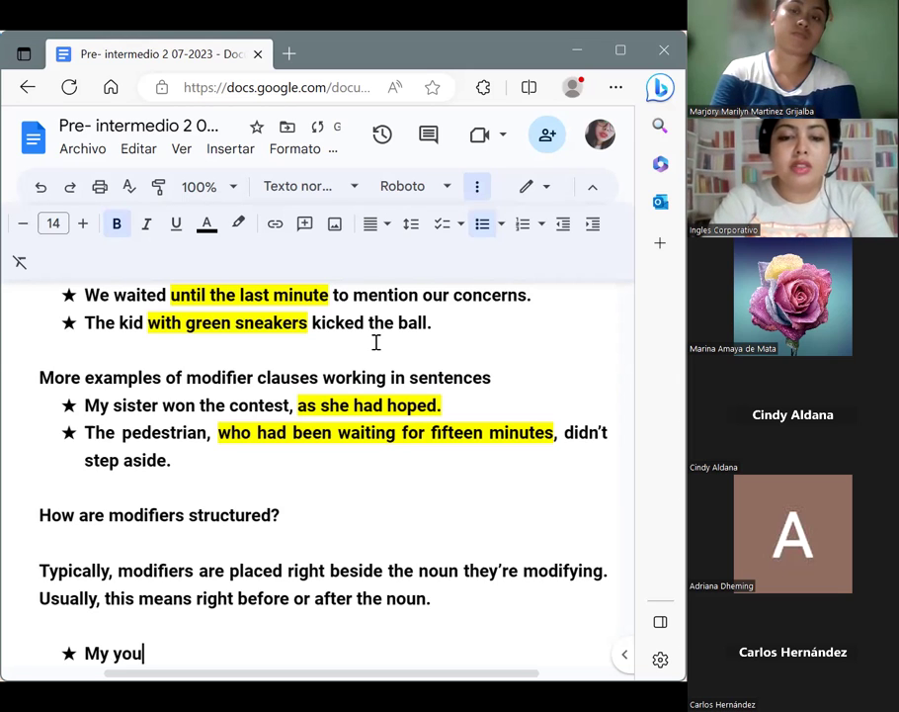
pyautogui.press('BackSpace')
pyautogui.press('BackSpace')
pyautogui.write('ng cat')
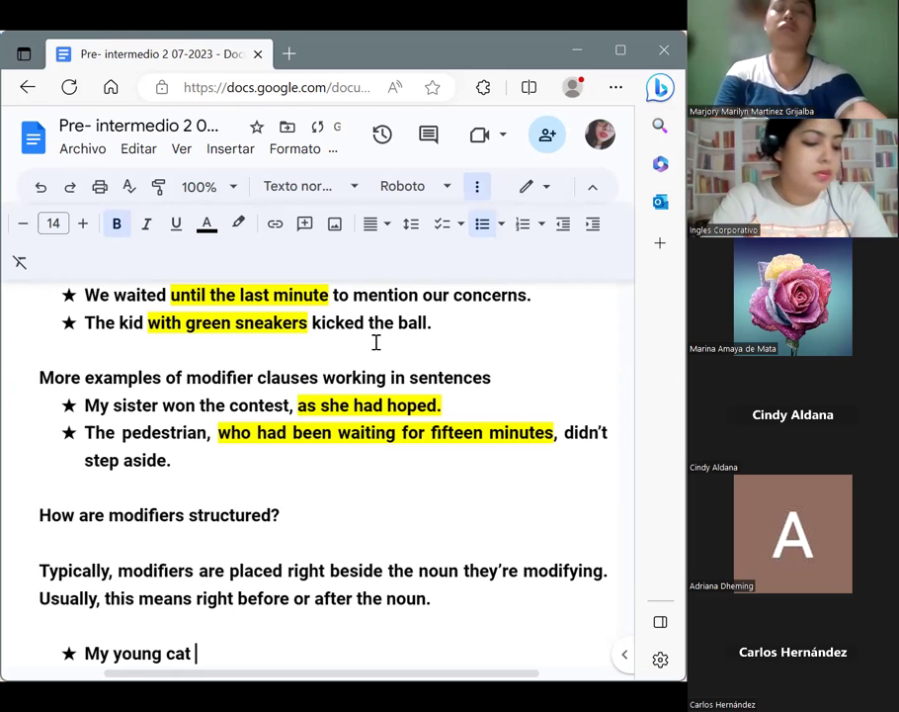
pyautogui.write('is alwa')
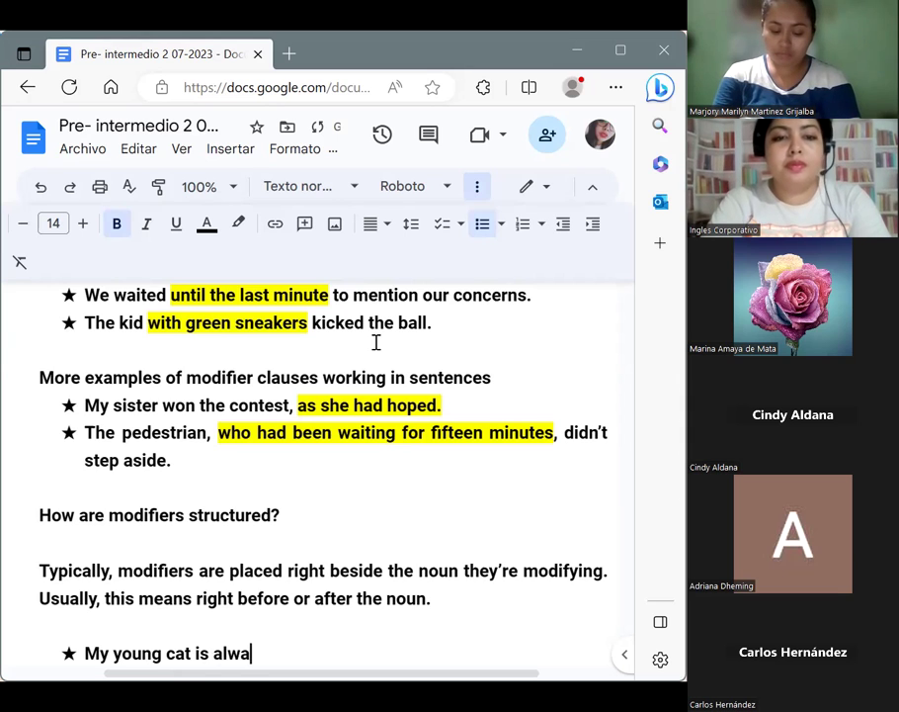
pyautogui.write('ys b')
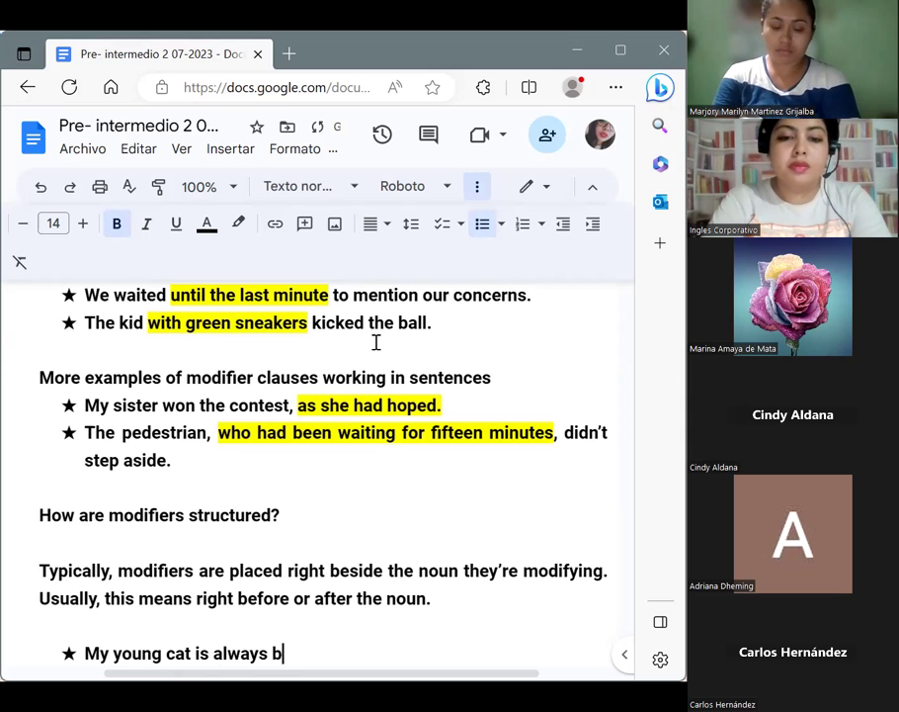
pyautogui.write('y my ')
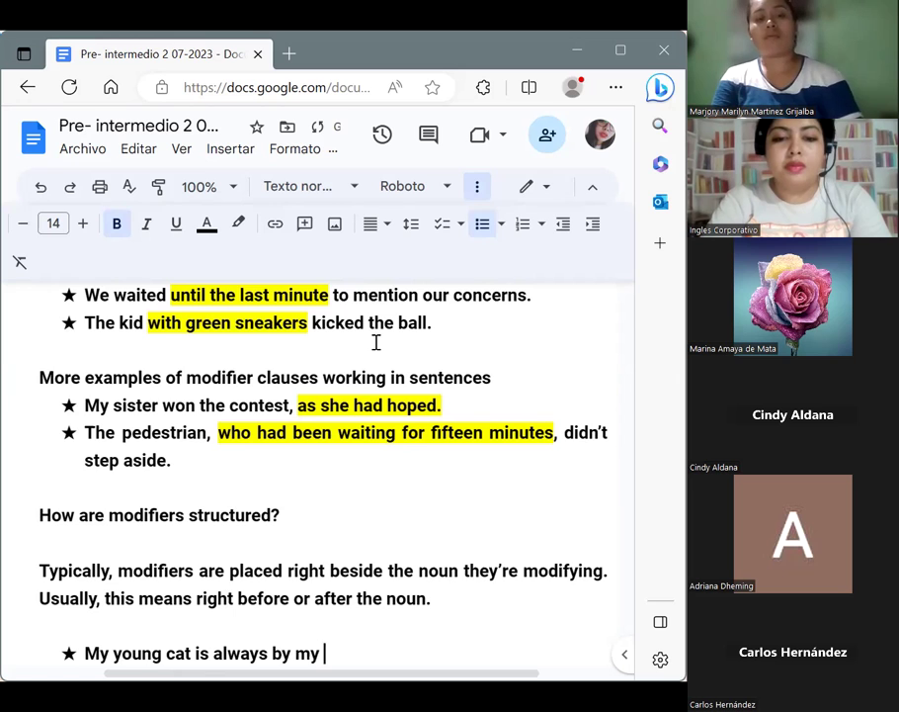
pyautogui.write('side.')
pyautogui.press('Return')
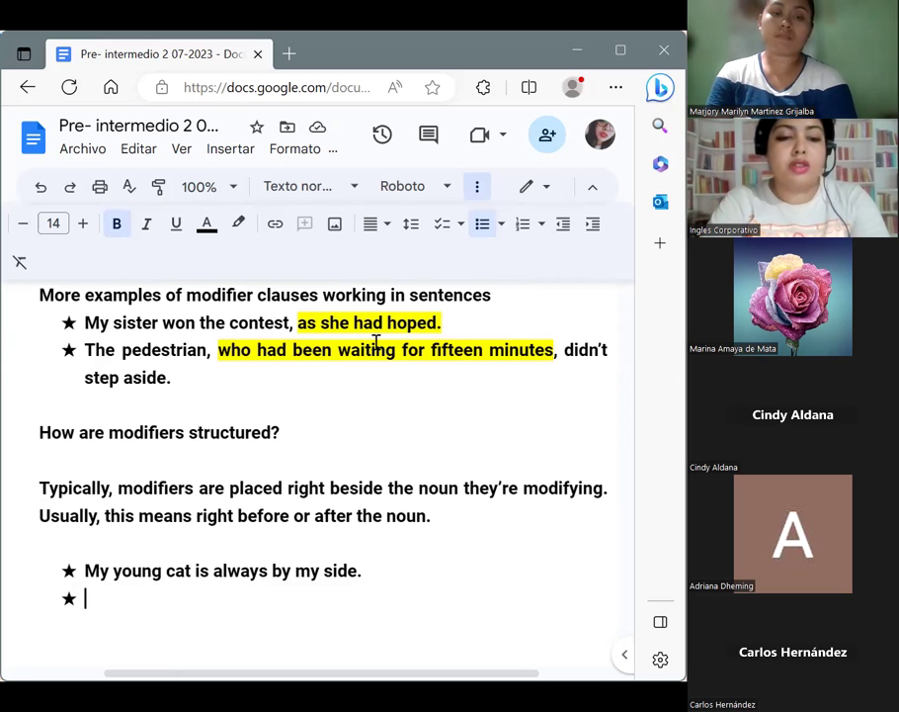
pyautogui.write('The ')
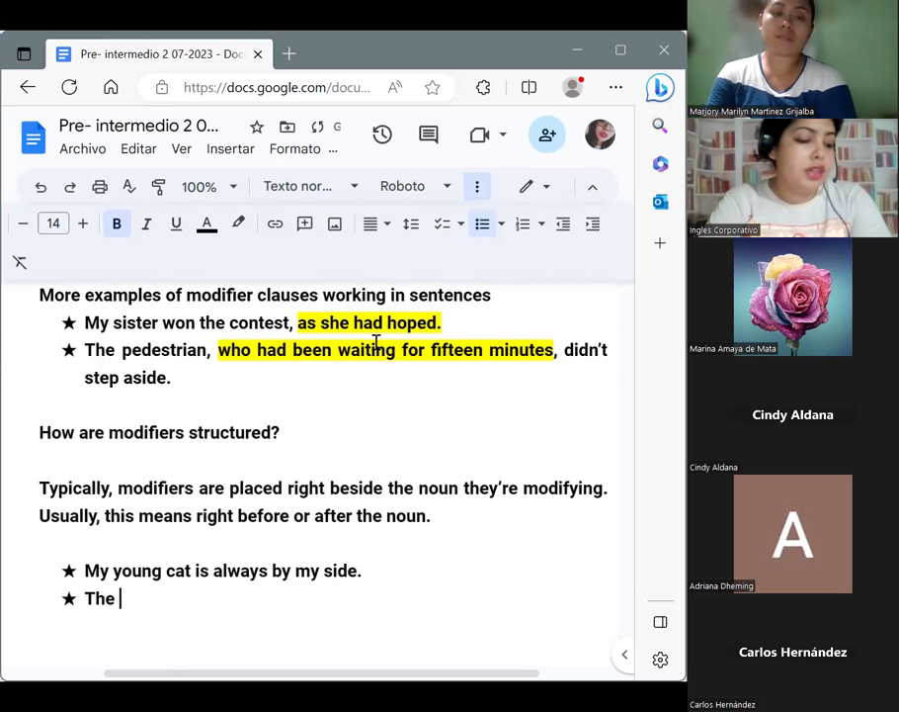
pyautogui.write('gir')
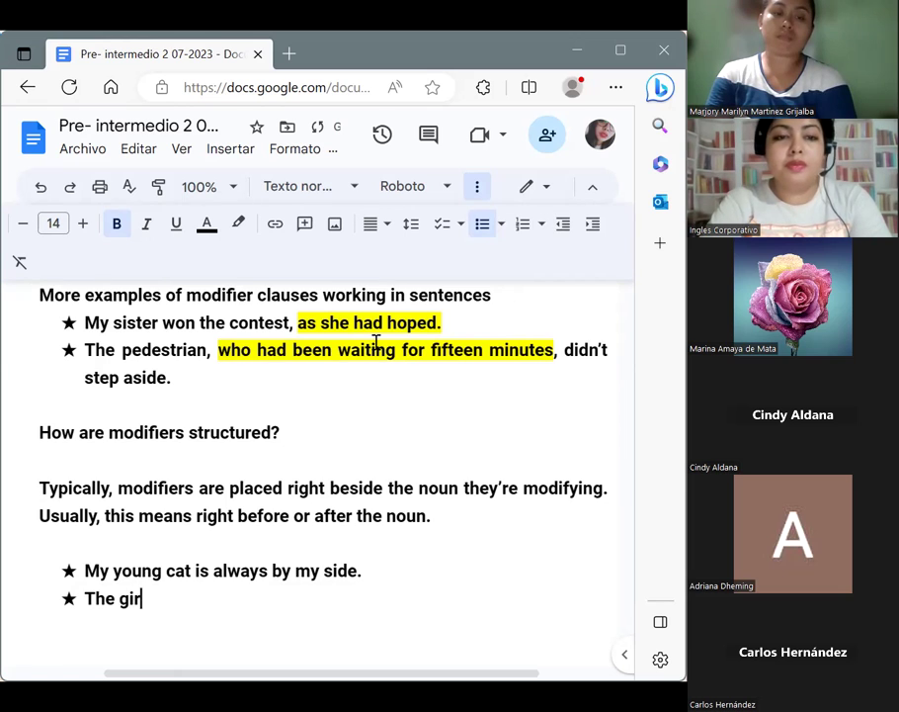
pyautogui.write('ls o')
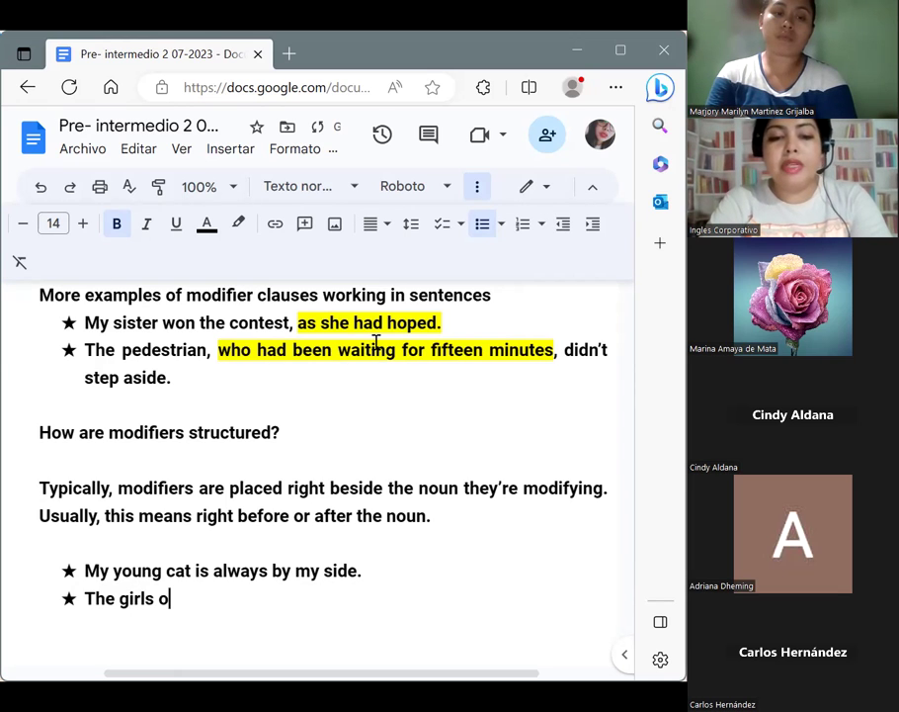
pyautogui.write('rder')
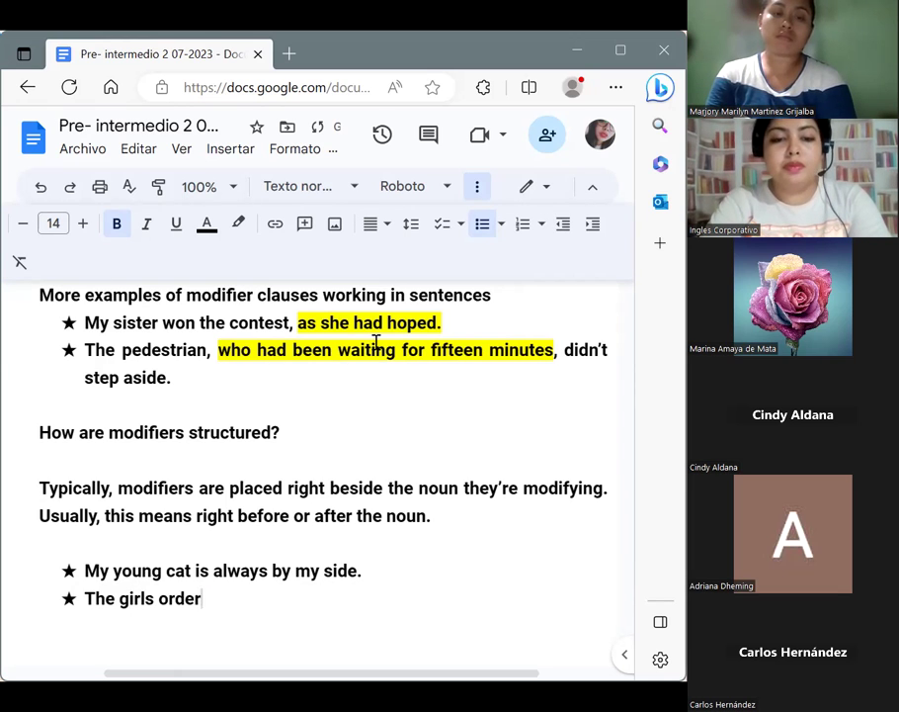
pyautogui.write('ed a piz')
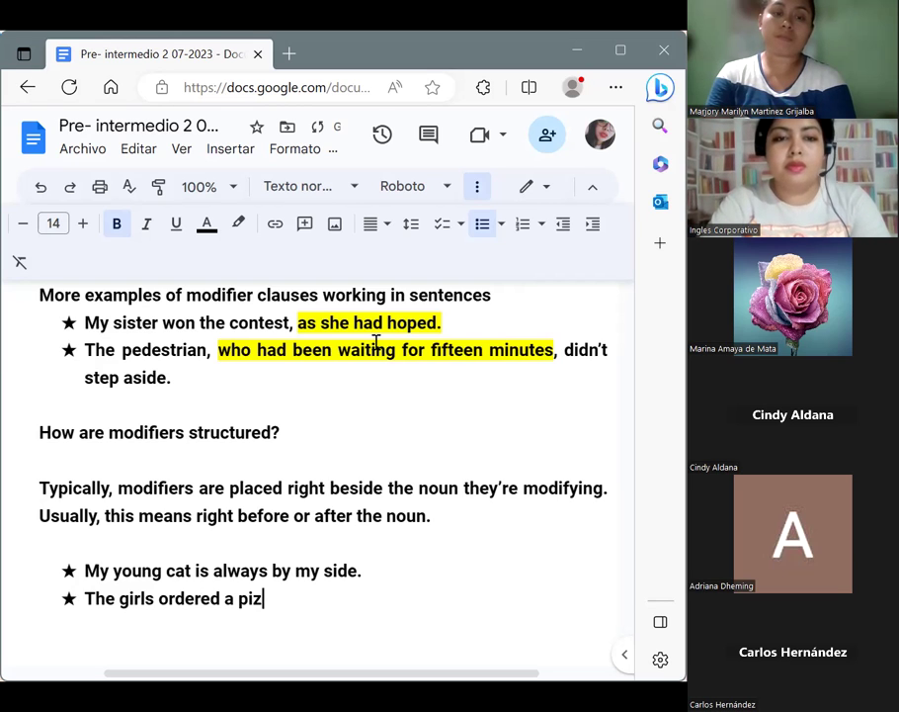
pyautogui.write('za withou')
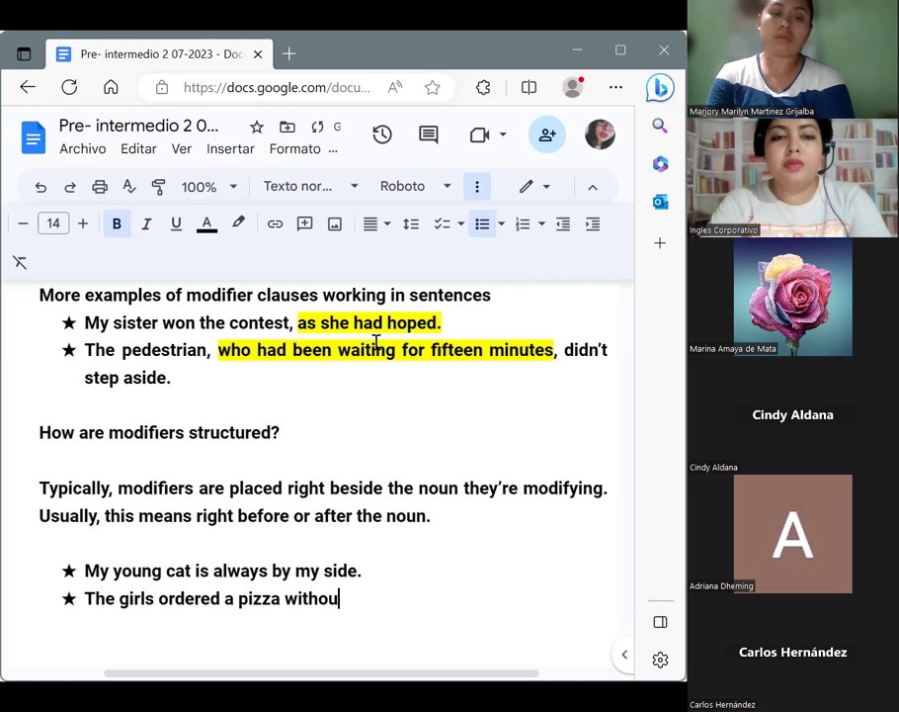
pyautogui.write('t sauce')
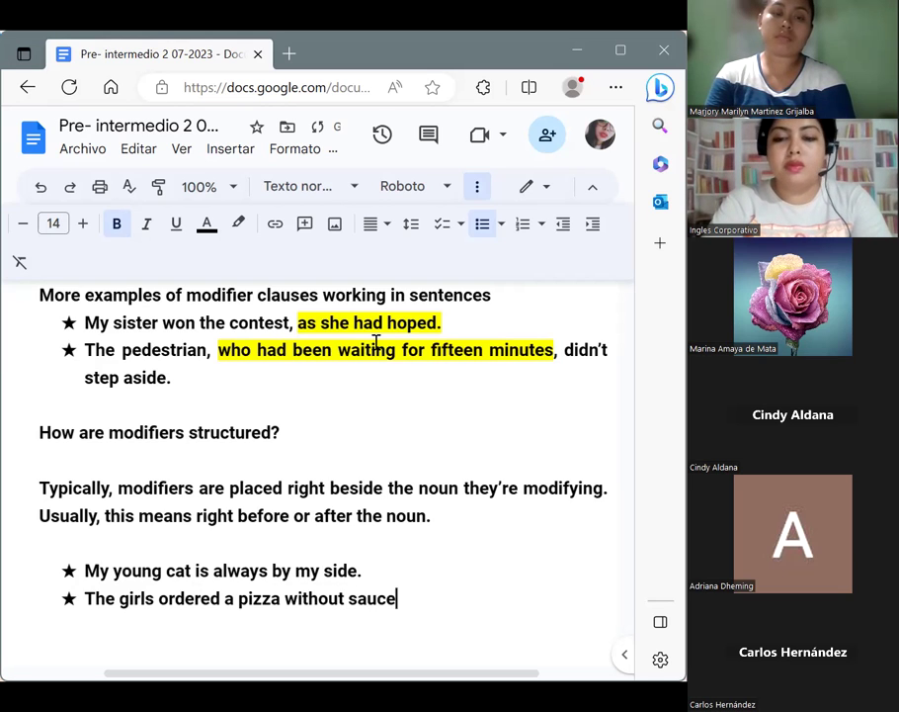
pyautogui.write('.')
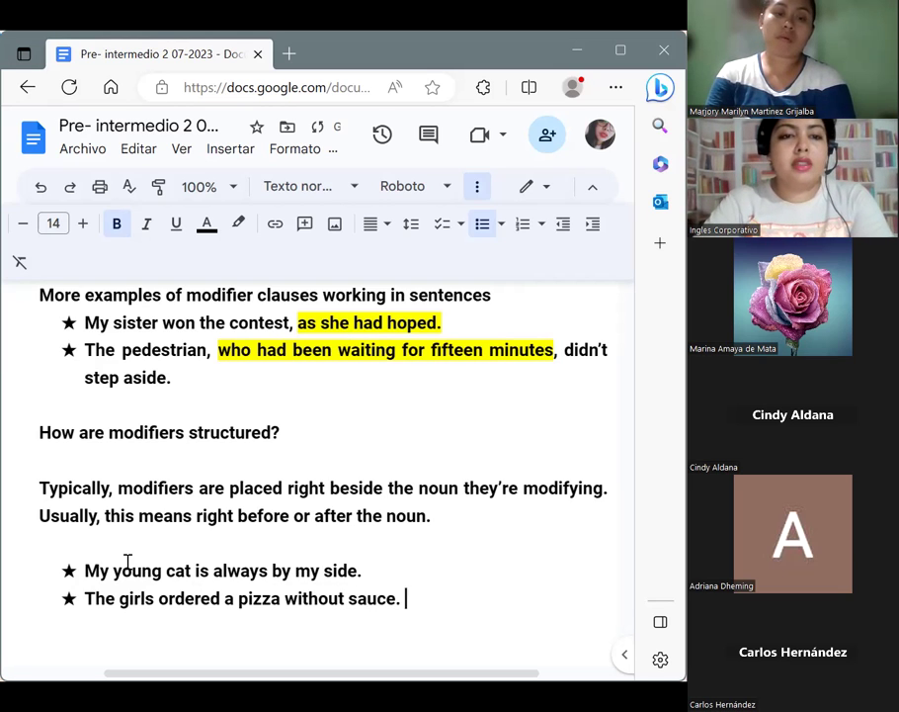
# Step: Highlight 'young' and 'without sauce' in yellow in the two examples
pyautogui.moveTo(114, 570); pyautogui.dragTo(163, 571)
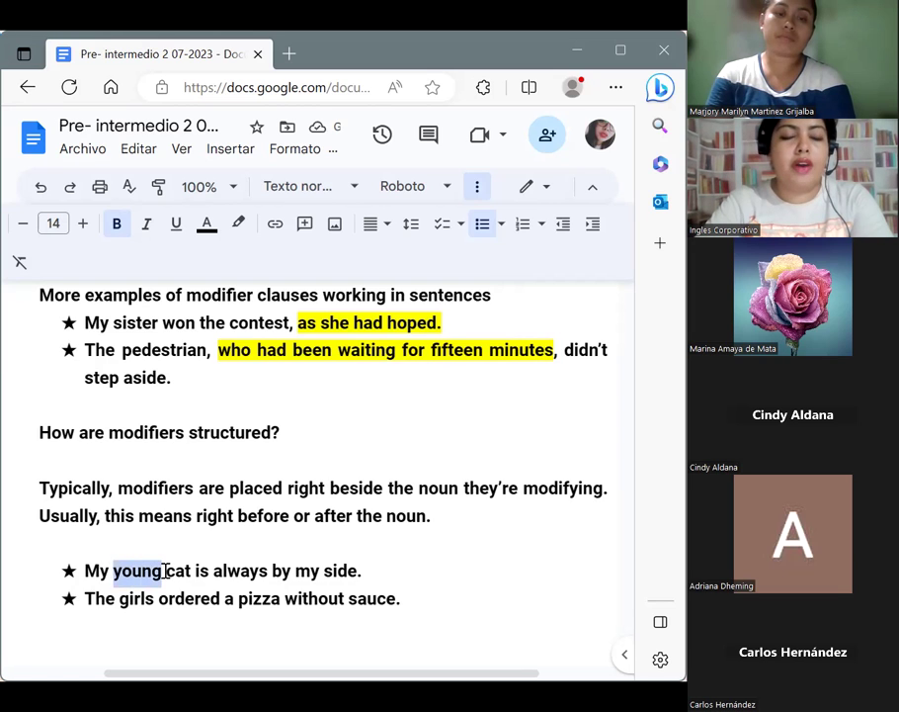
pyautogui.click(239, 226)
pyautogui.click(239, 225)
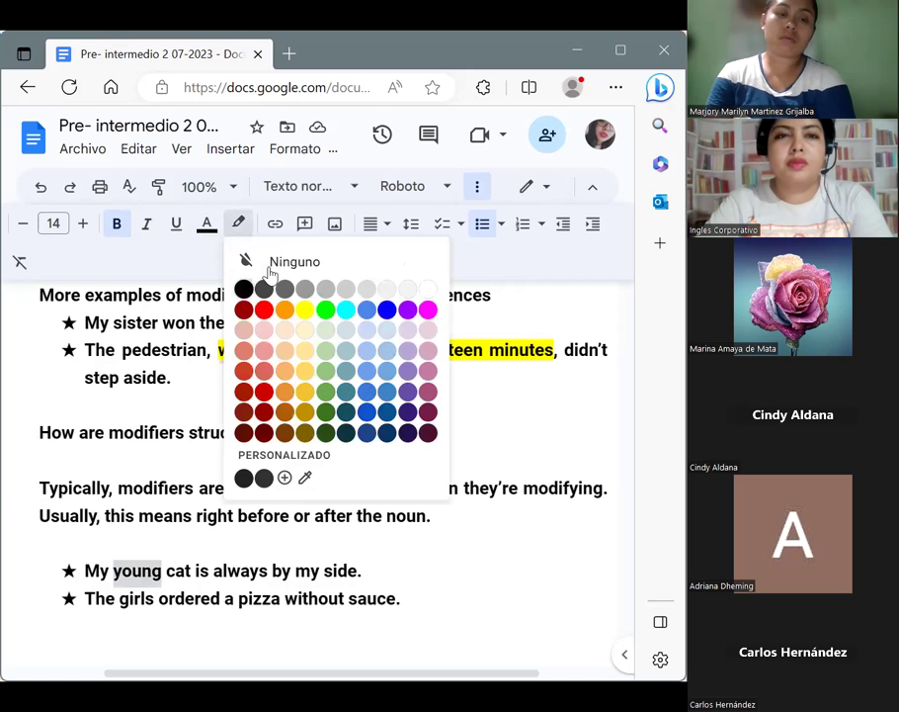
pyautogui.click(308, 309)
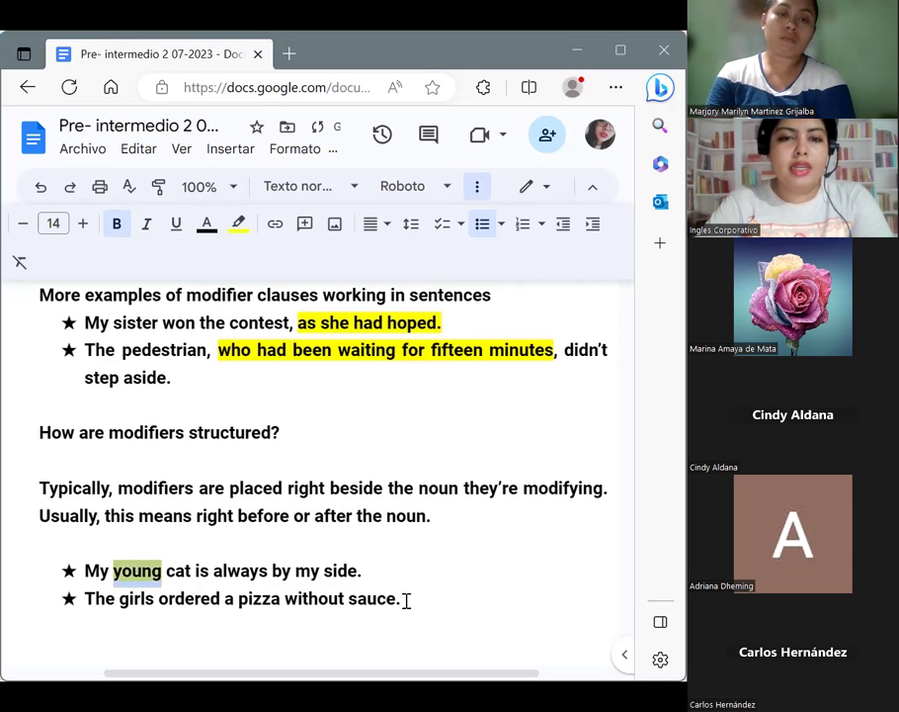
pyautogui.moveTo(398, 599); pyautogui.dragTo(290, 601)
pyautogui.click(239, 225)
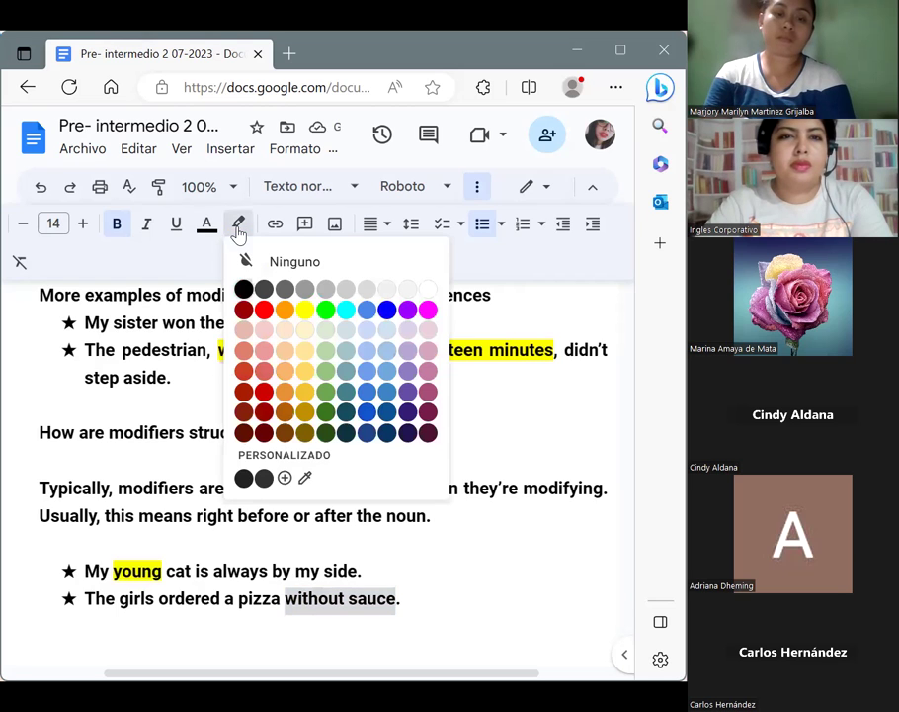
pyautogui.click(305, 311)
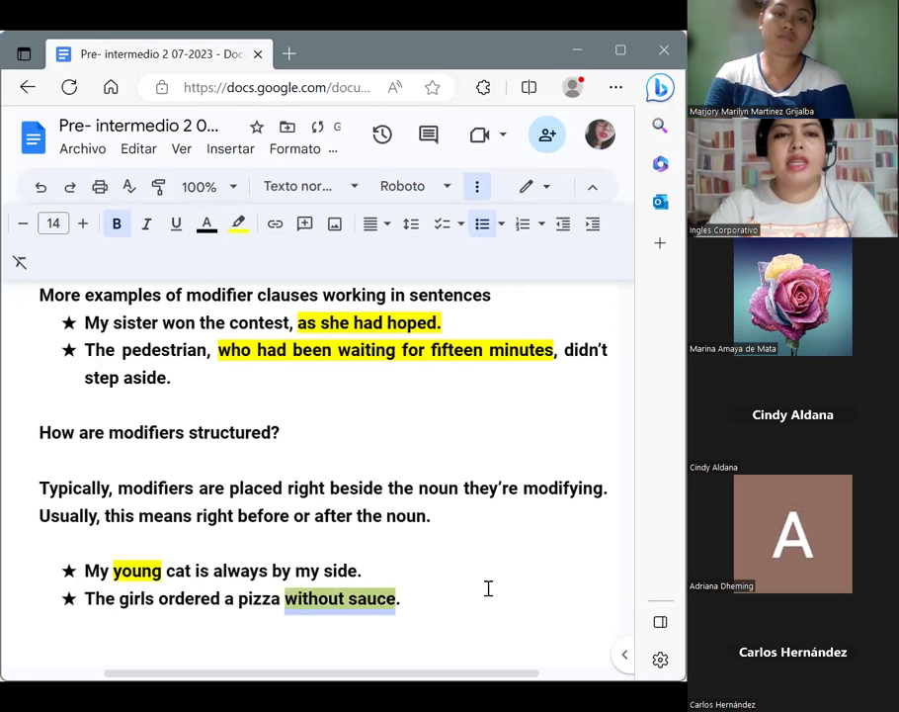
pyautogui.click(488, 588)
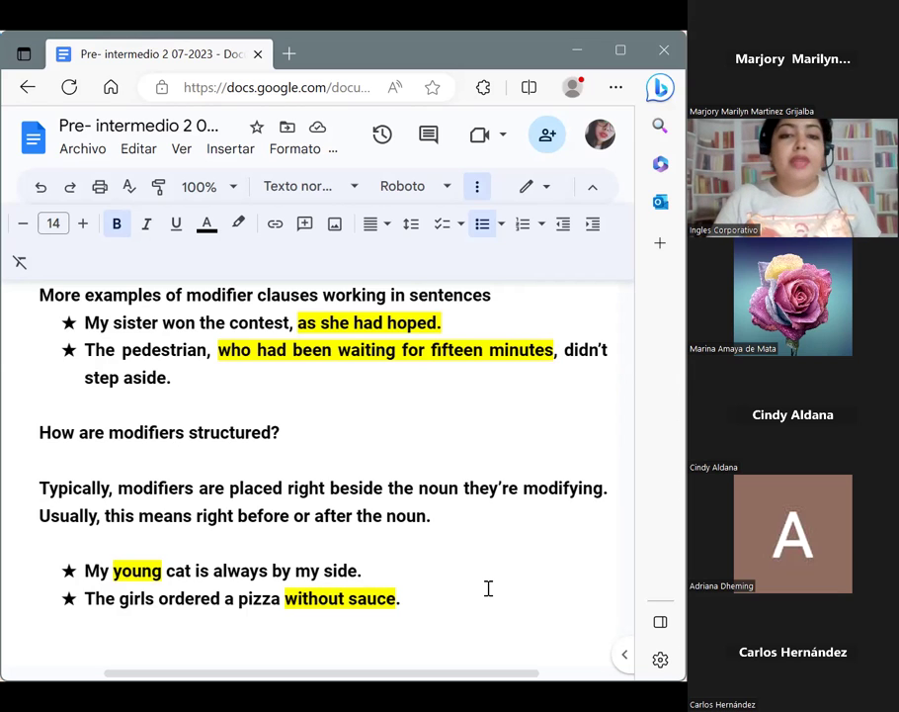
# Step: Below the pizza example, add the plain line 'This is also true when they're modifying a verb or adjective.'
pyautogui.click(454, 588)
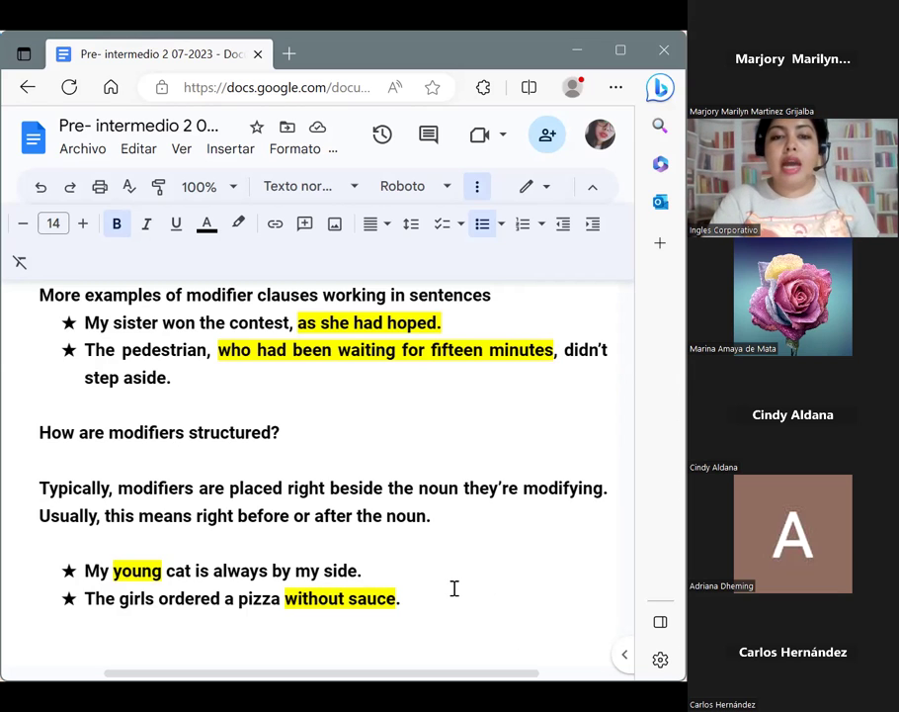
pyautogui.press('Return')
pyautogui.press('Return')
pyautogui.press('Return')
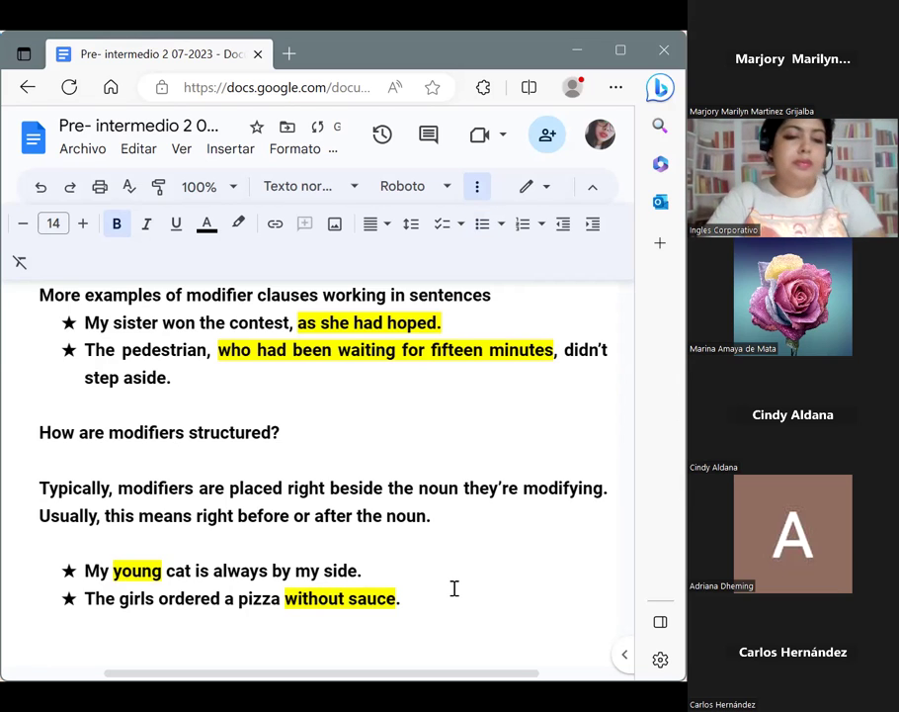
pyautogui.write('This ')
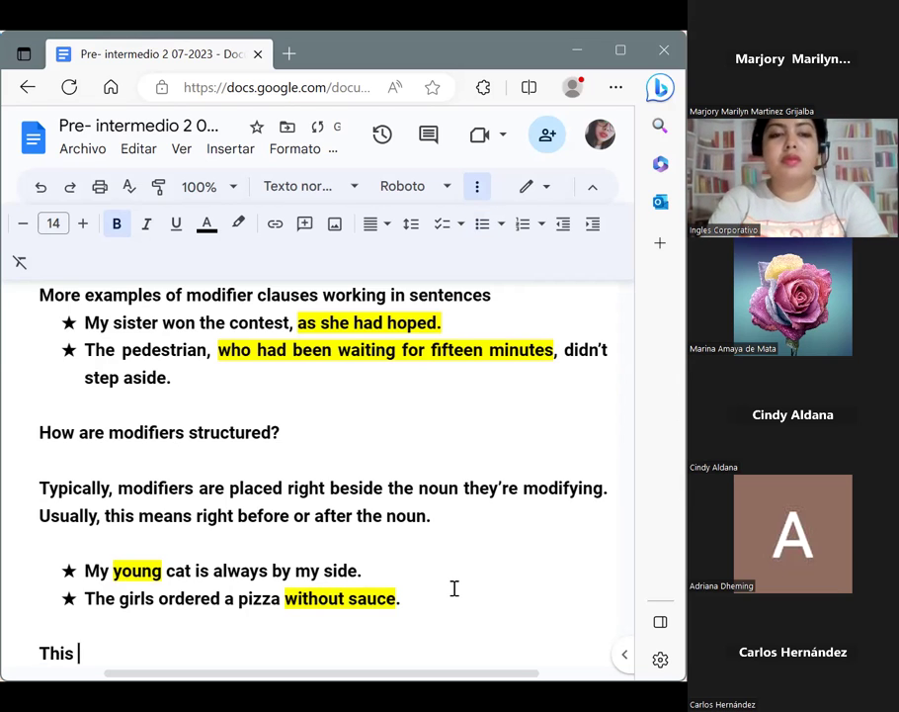
pyautogui.write('is also ')
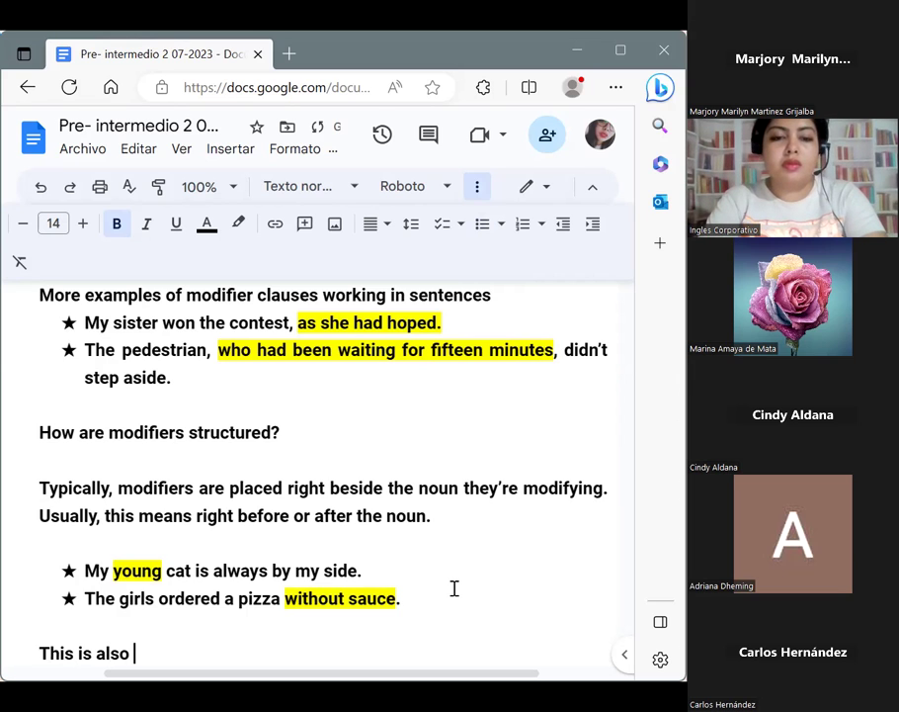
pyautogui.write('true ')
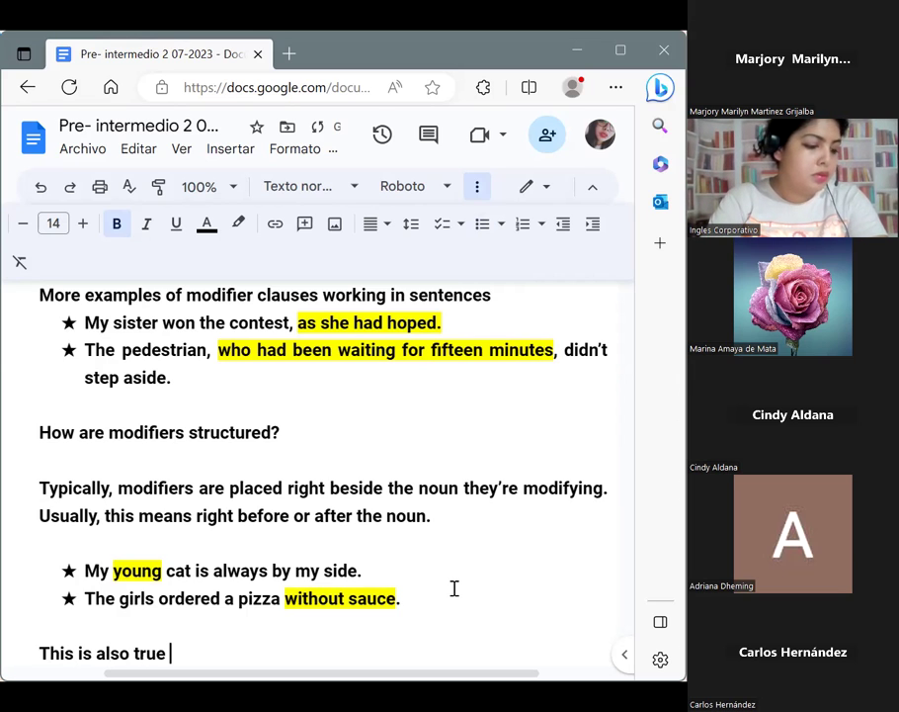
pyautogui.write('when ')
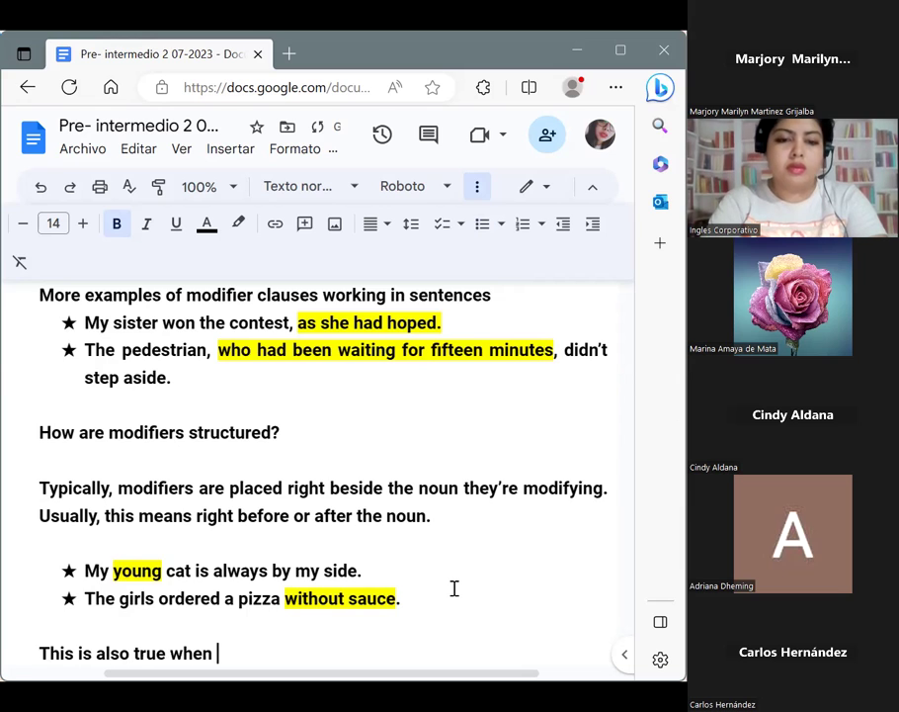
pyautogui.write("they're ")
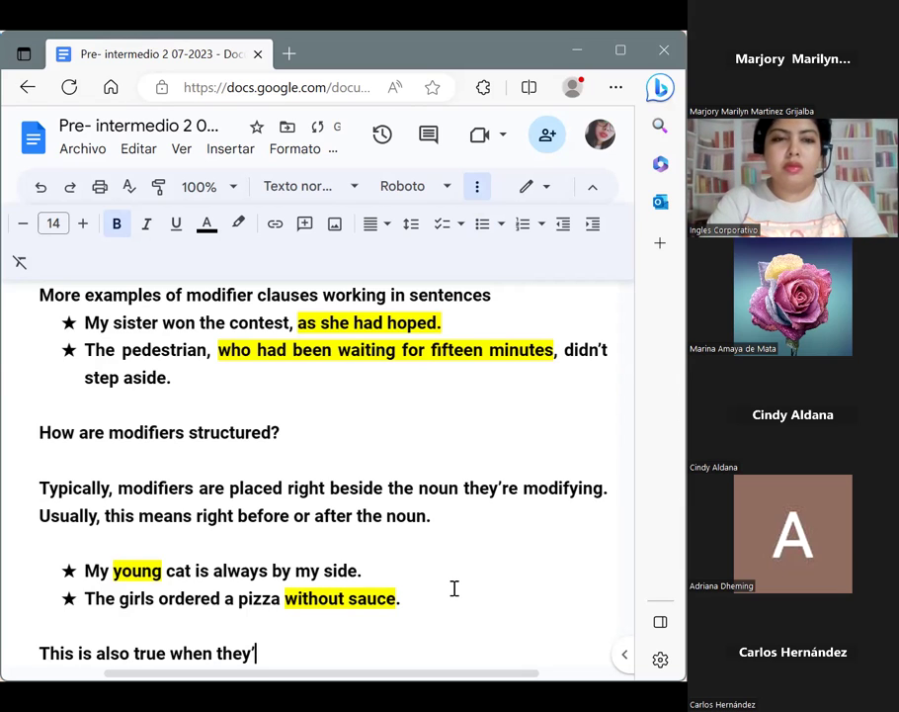
pyautogui.write('modifying ')
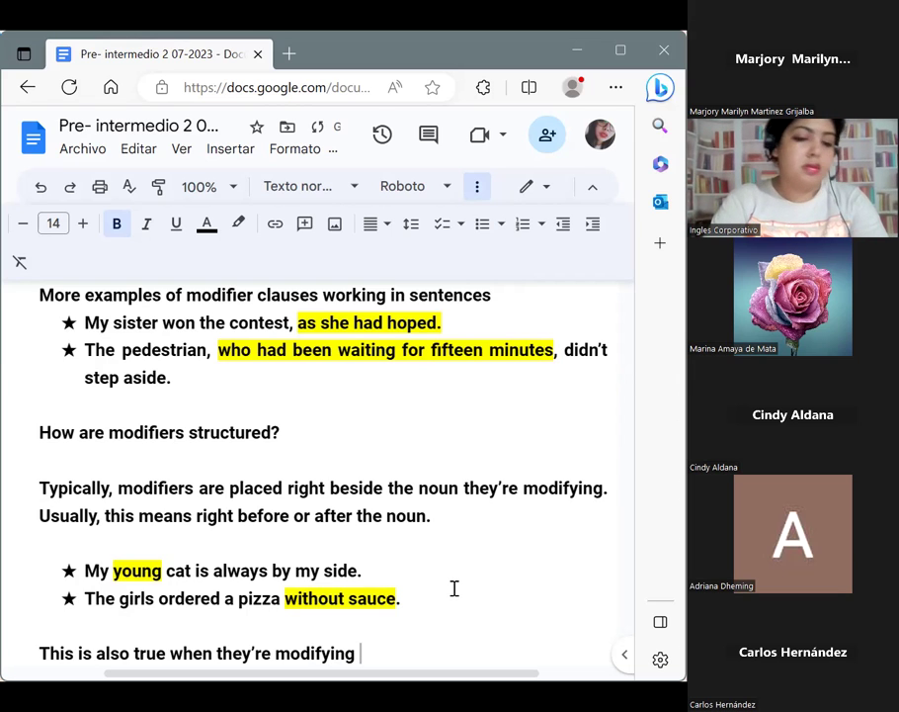
pyautogui.write('a ver or')
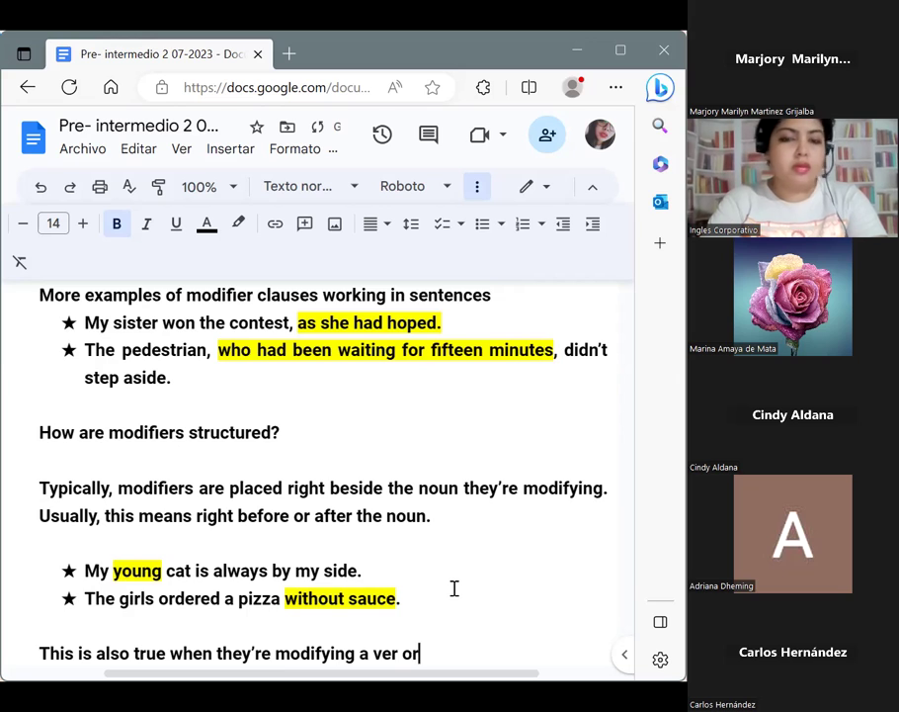
pyautogui.press('BackSpace')
pyautogui.press('BackSpace')
pyautogui.press('BackSpace')
pyautogui.press('BackSpace')
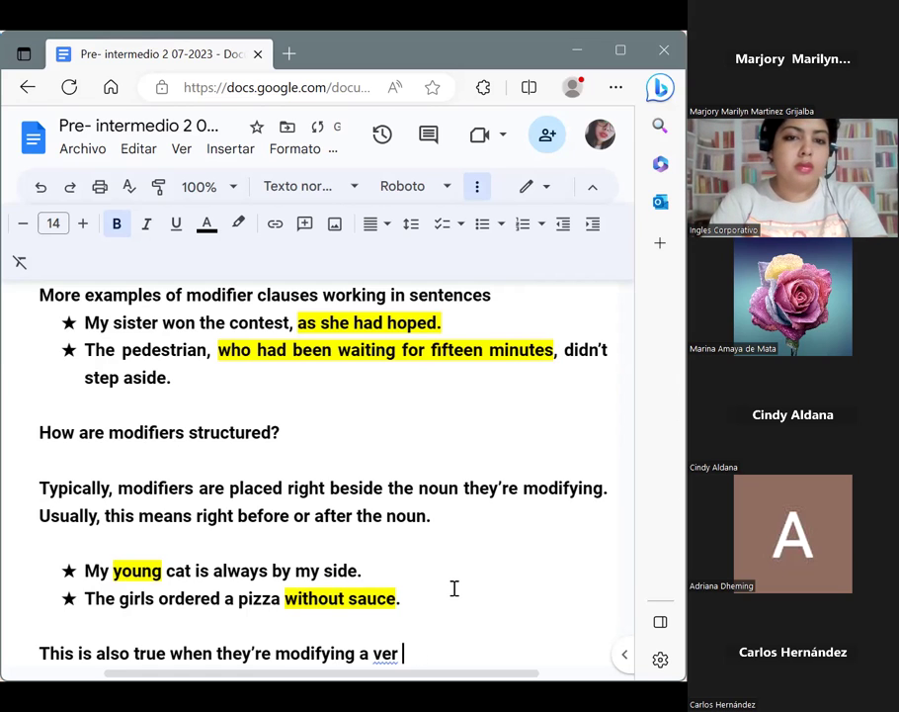
pyautogui.write('b or')
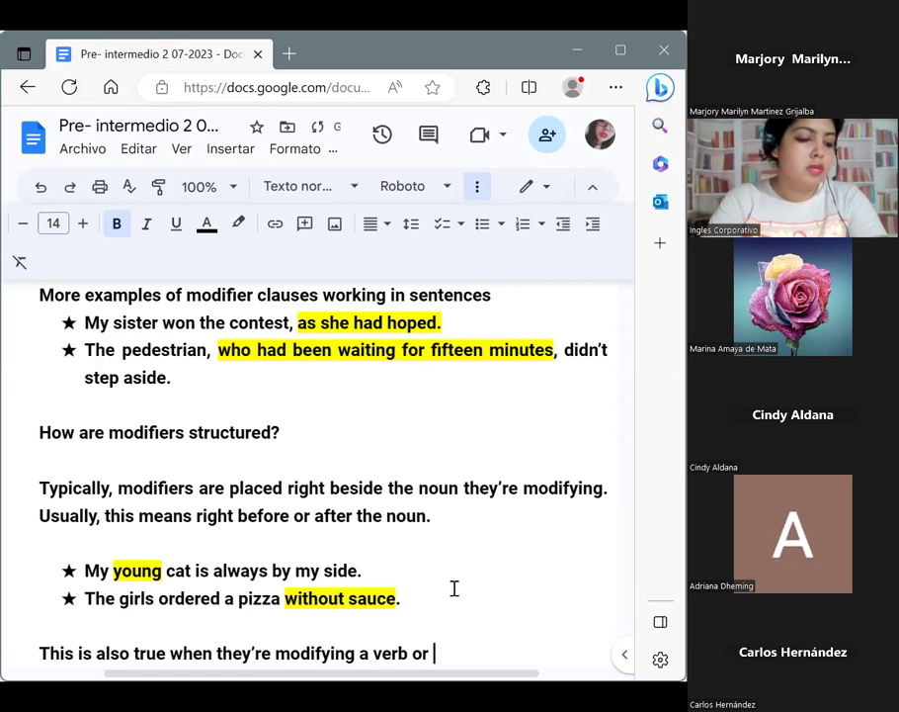
pyautogui.write(' ad')
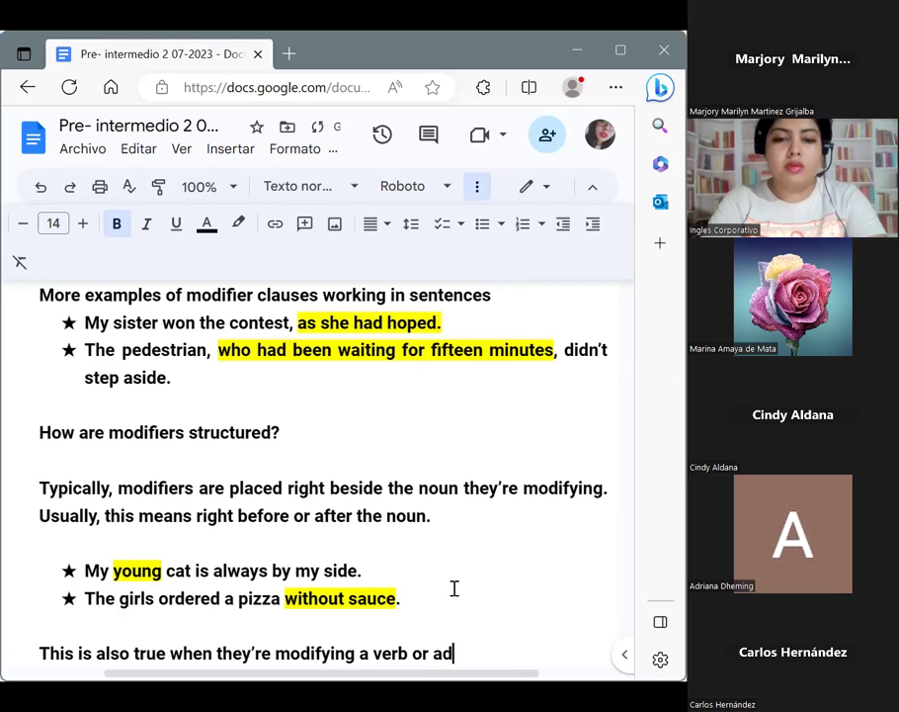
pyautogui.write('jective.')
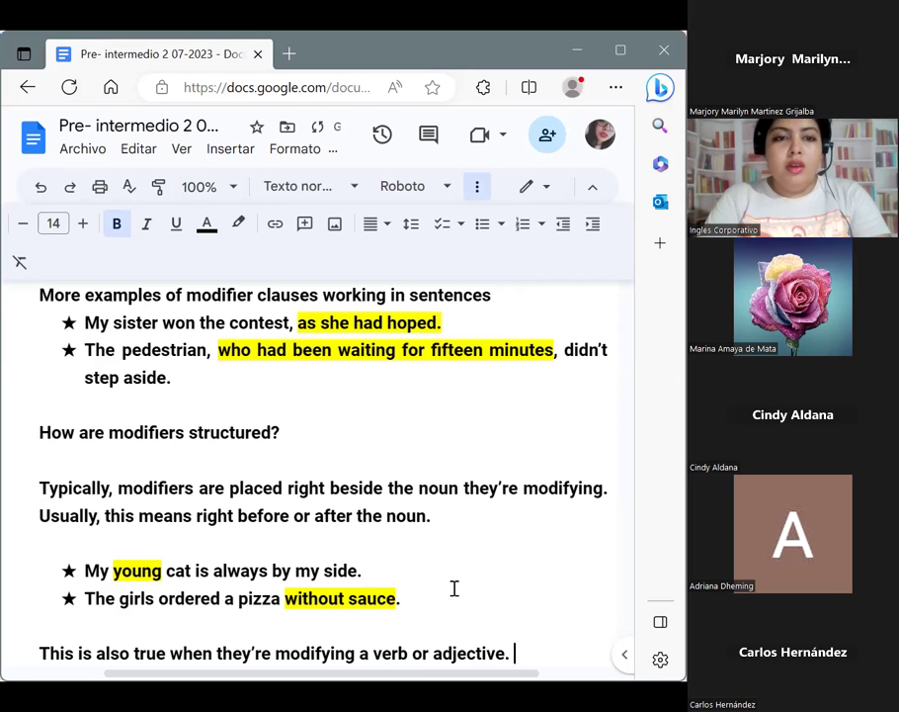
pyautogui.press('Return')
pyautogui.press('Return')
pyautogui.press('Return')
pyautogui.press('Return')
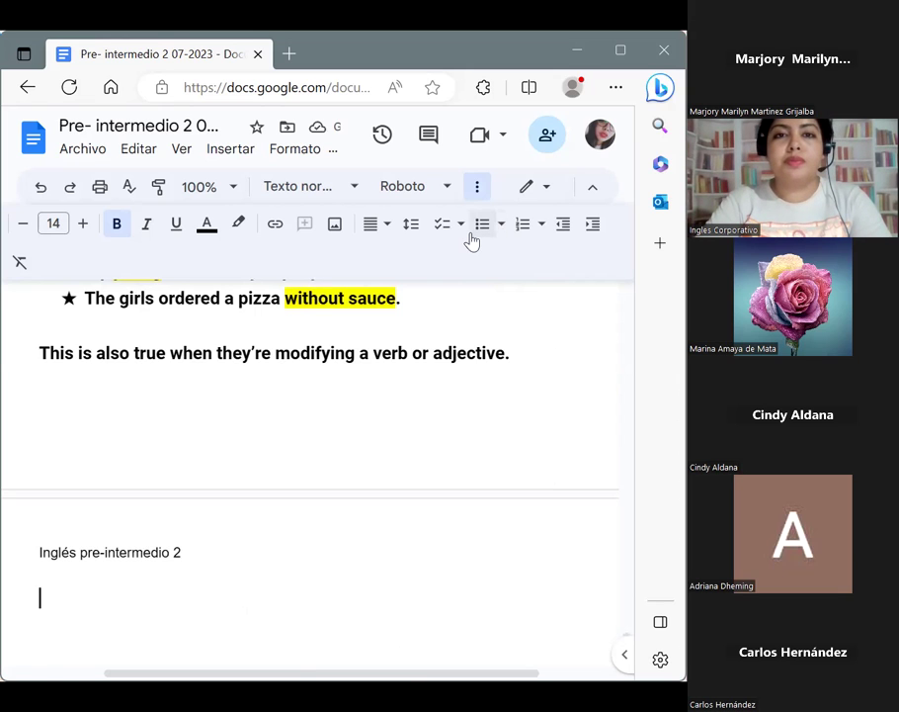
# Step: Start a star-bulleted list with 'He bought a bright blue van.'
pyautogui.click(502, 231)
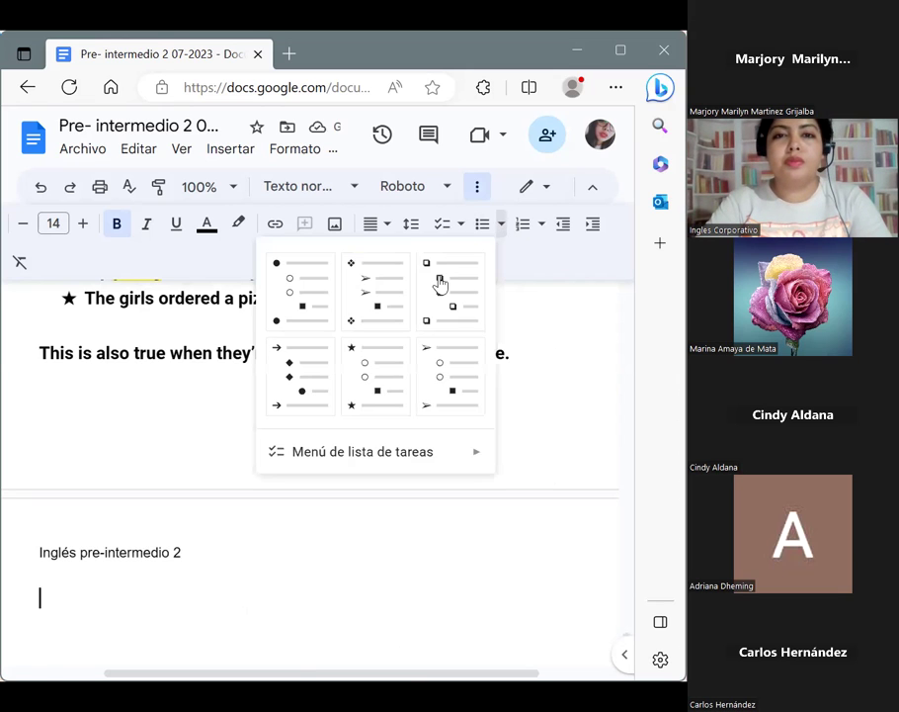
pyautogui.click(338, 411)
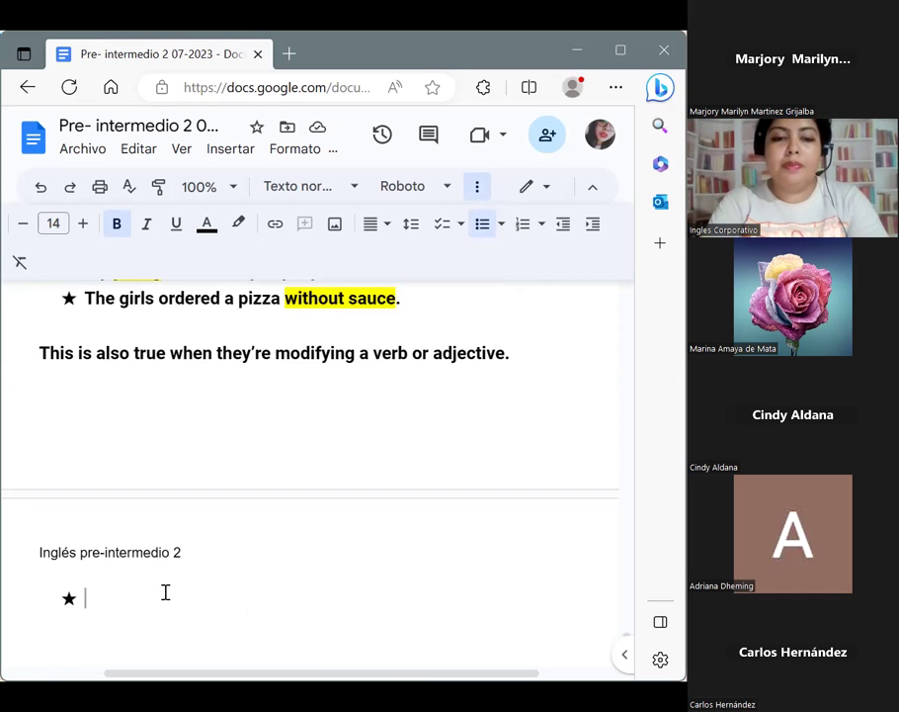
pyautogui.write('He bought')
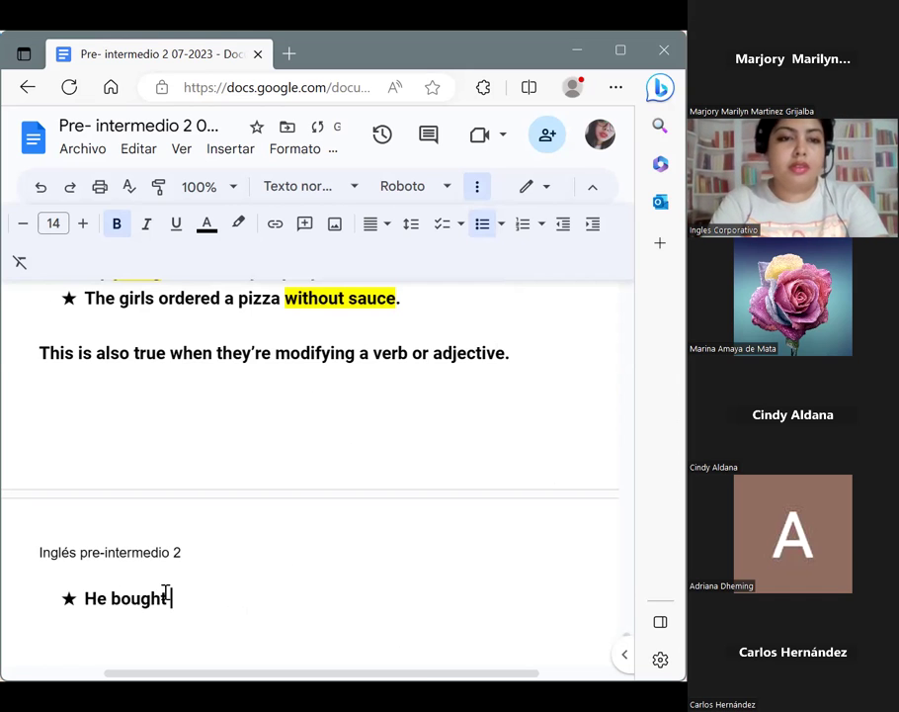
pyautogui.write(' a bright')
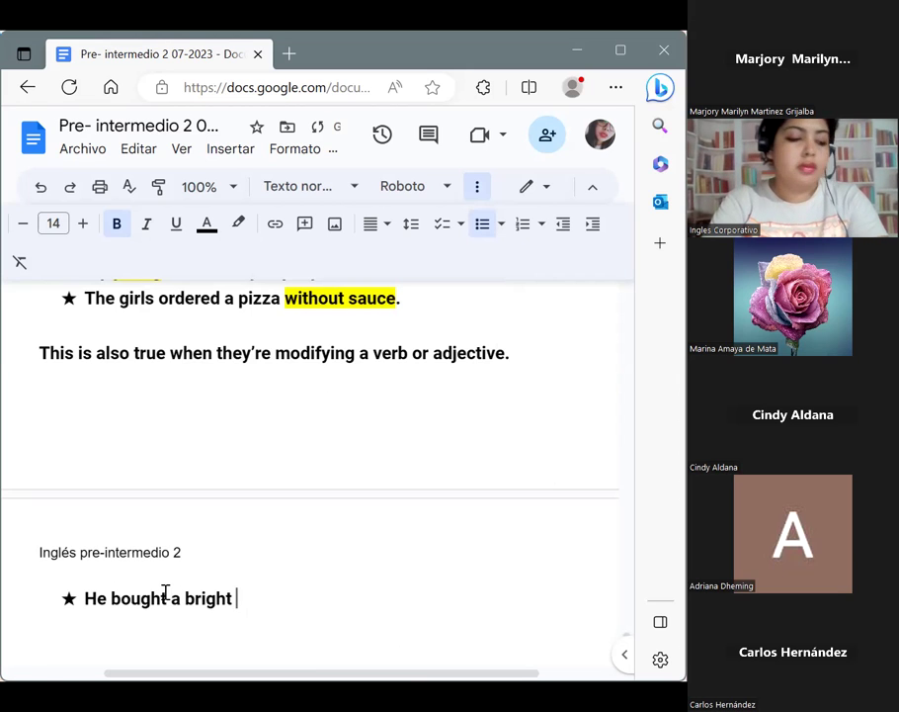
pyautogui.write('blu')
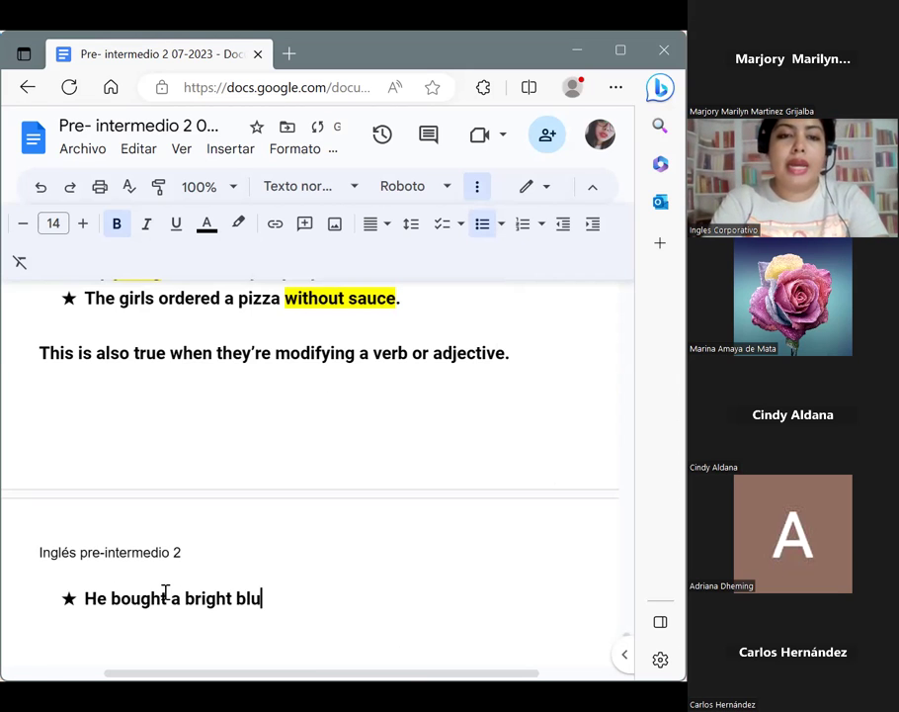
pyautogui.write('e van')
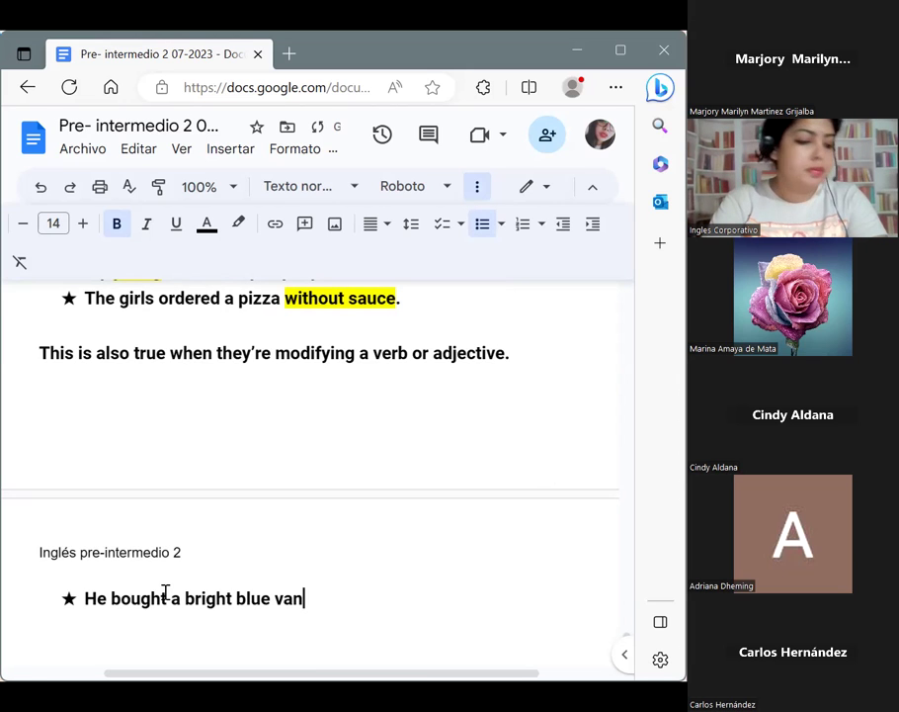
pyautogui.write('.')
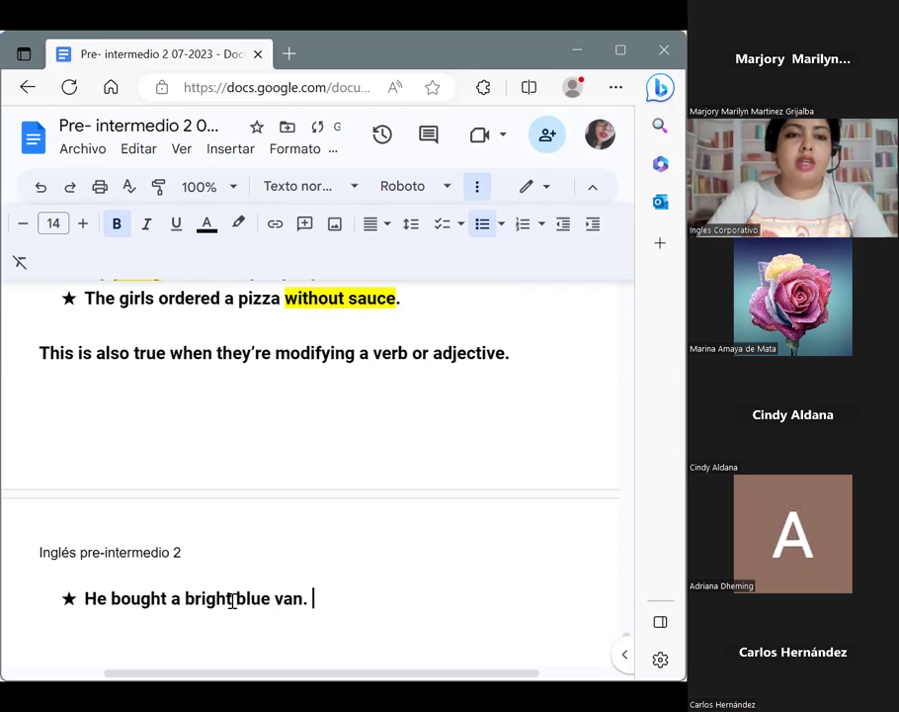
# Step: Highlight 'bright' in yellow and add an empty star bullet below the sentence
pyautogui.moveTo(233, 596); pyautogui.dragTo(188, 597)
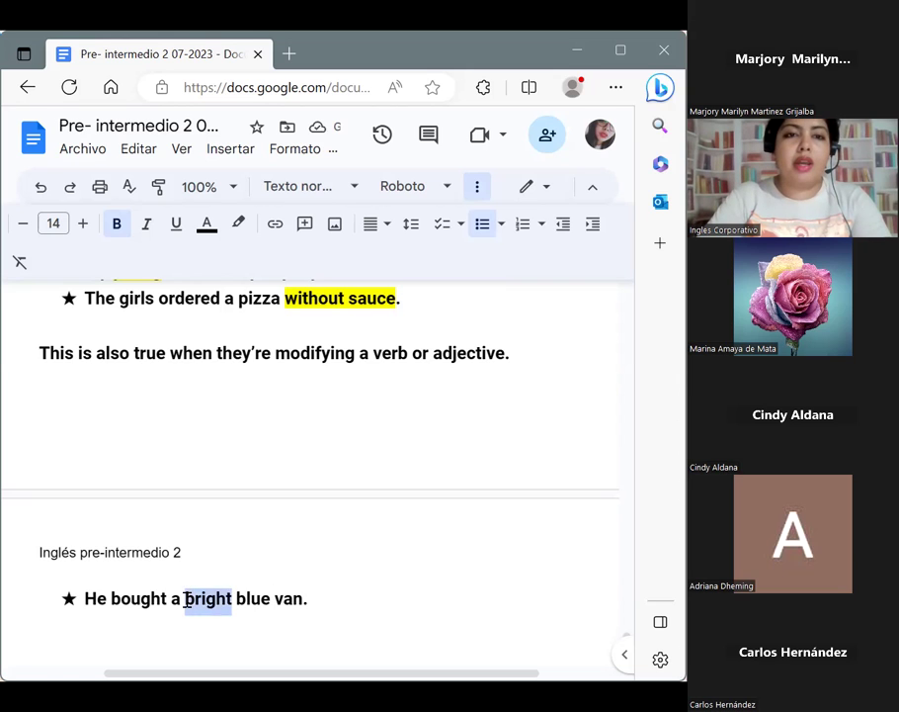
pyautogui.click(241, 225)
pyautogui.click(317, 314)
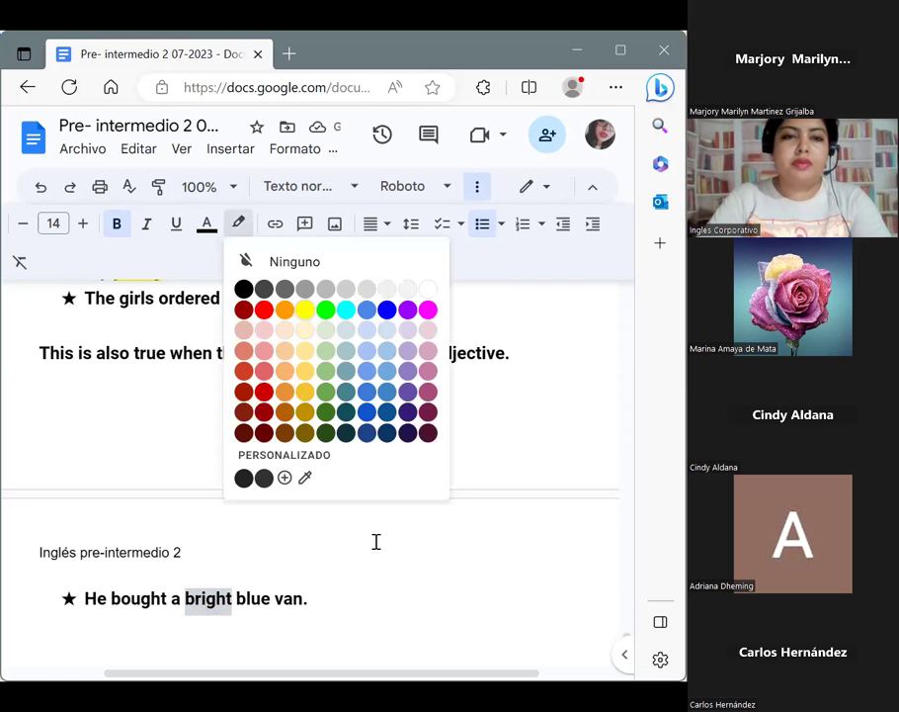
pyautogui.click(351, 592)
pyautogui.press('Return')
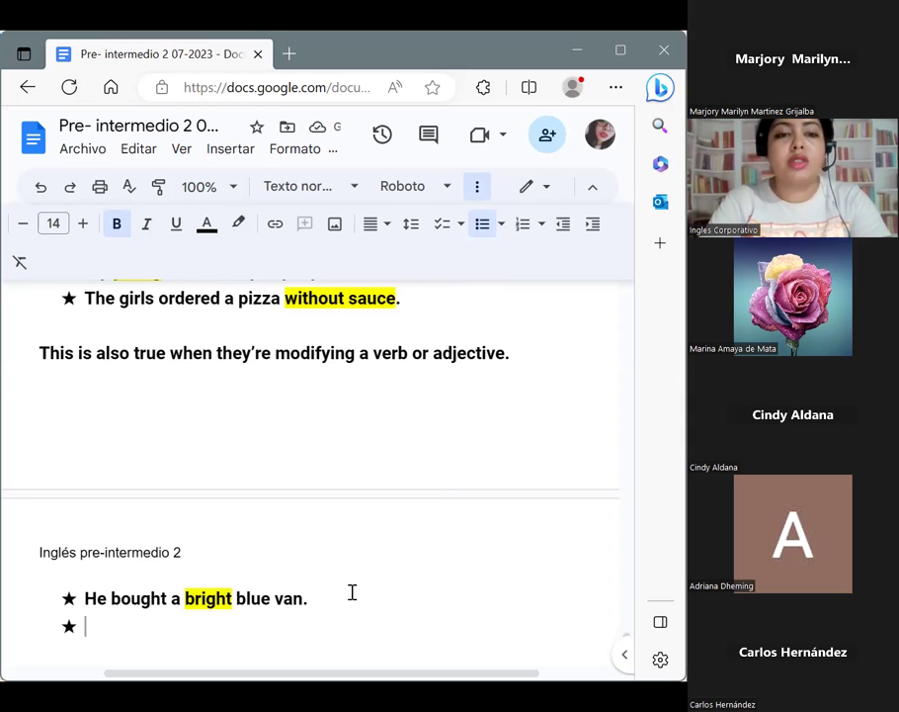
# Step: Add the starred example 'I told the students to listen carefully to the lecture.', highlight 'carefully' yellow, and end the list
pyautogui.write('I')
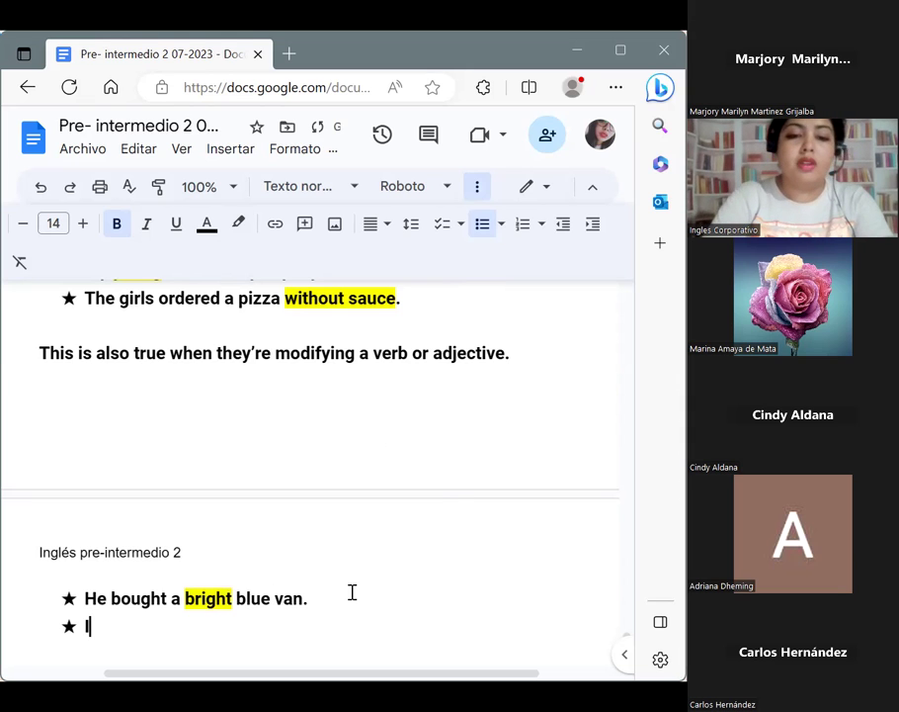
pyautogui.write(' told ')
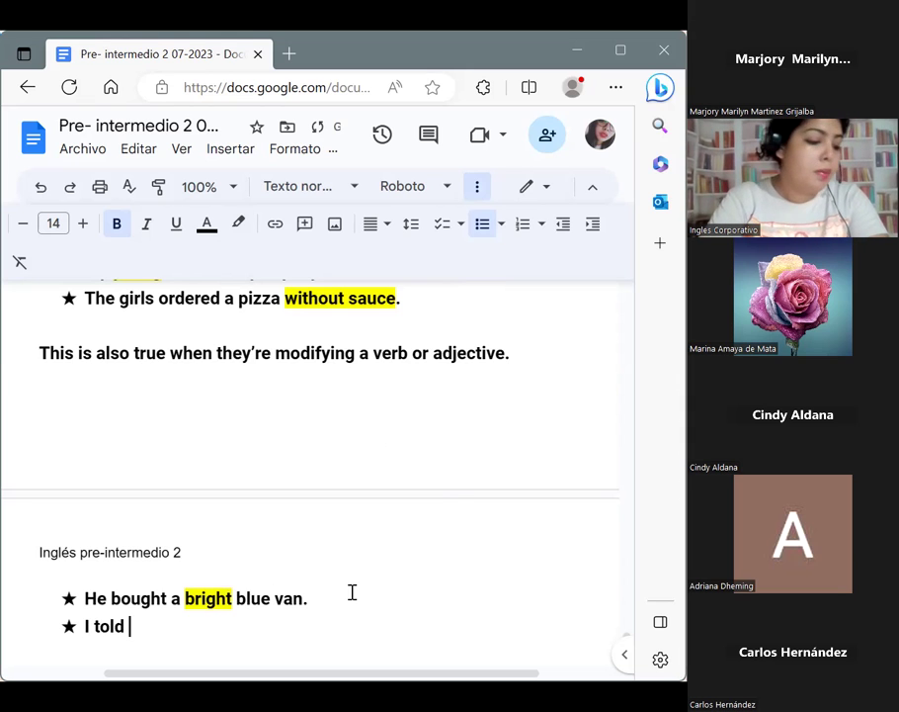
pyautogui.write('the s')
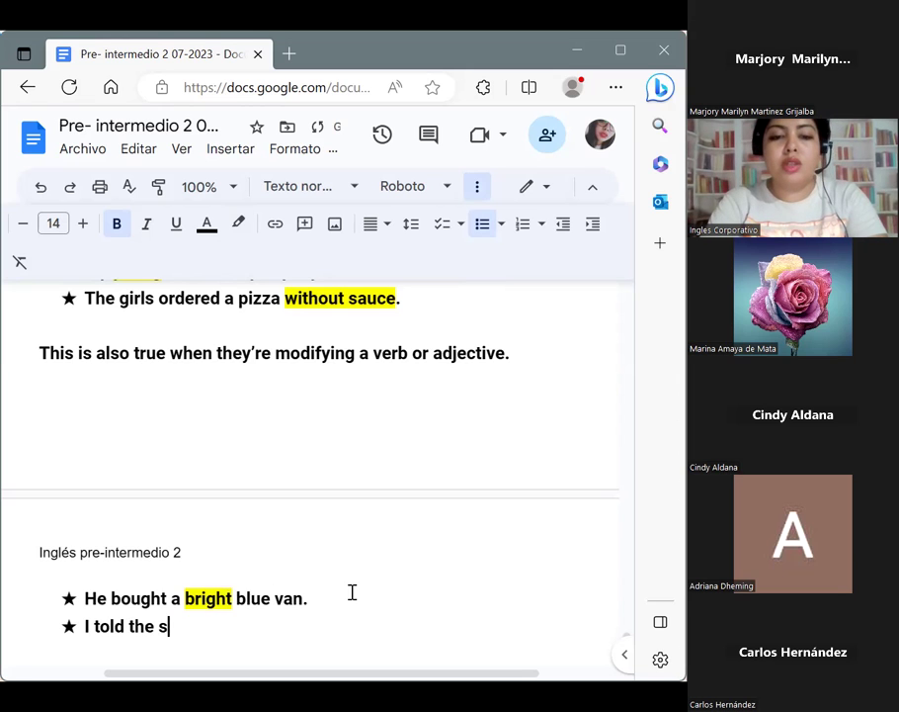
pyautogui.write('tudents ')
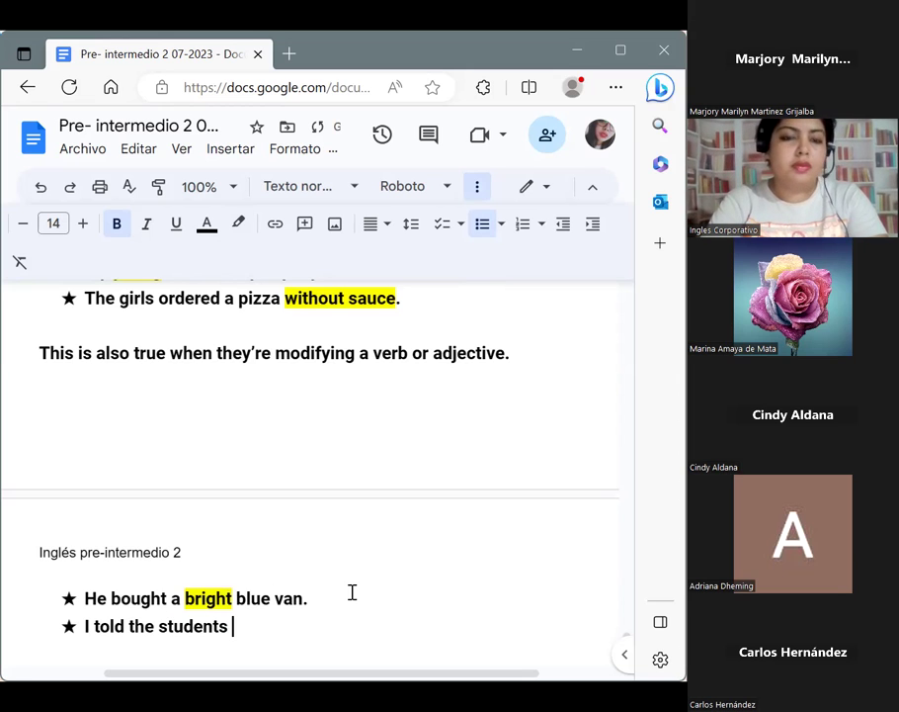
pyautogui.write('to')
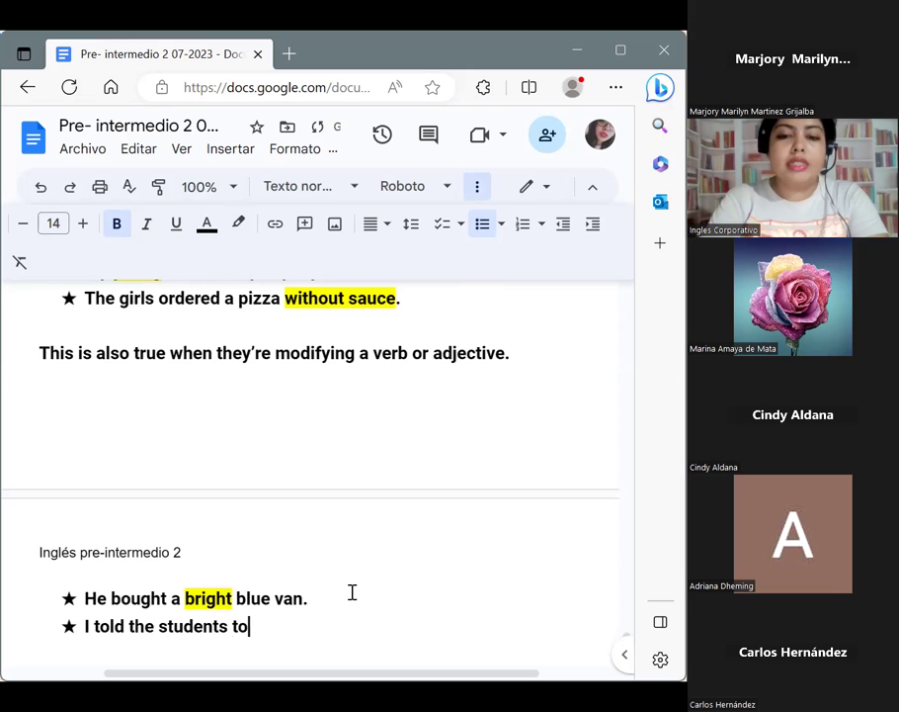
pyautogui.write(' listen ')
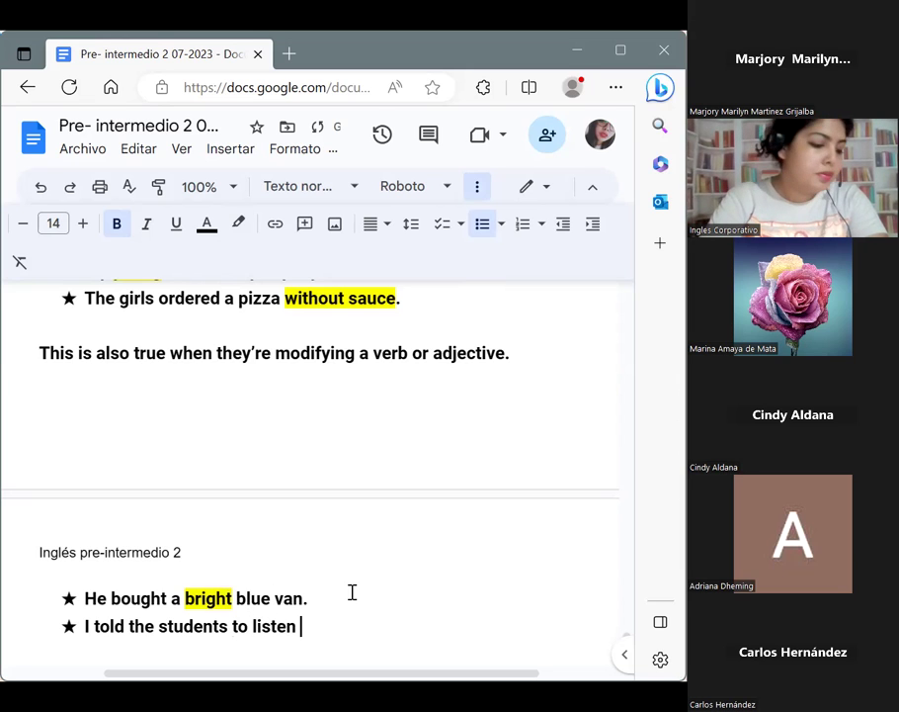
pyautogui.write('carefully ')
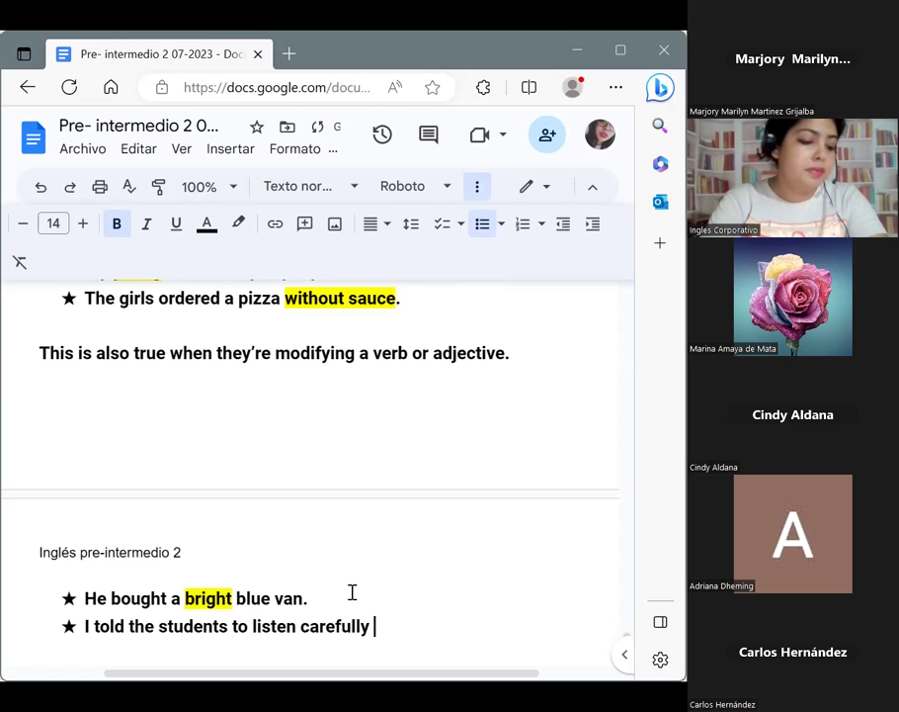
pyautogui.write('to the lecture')
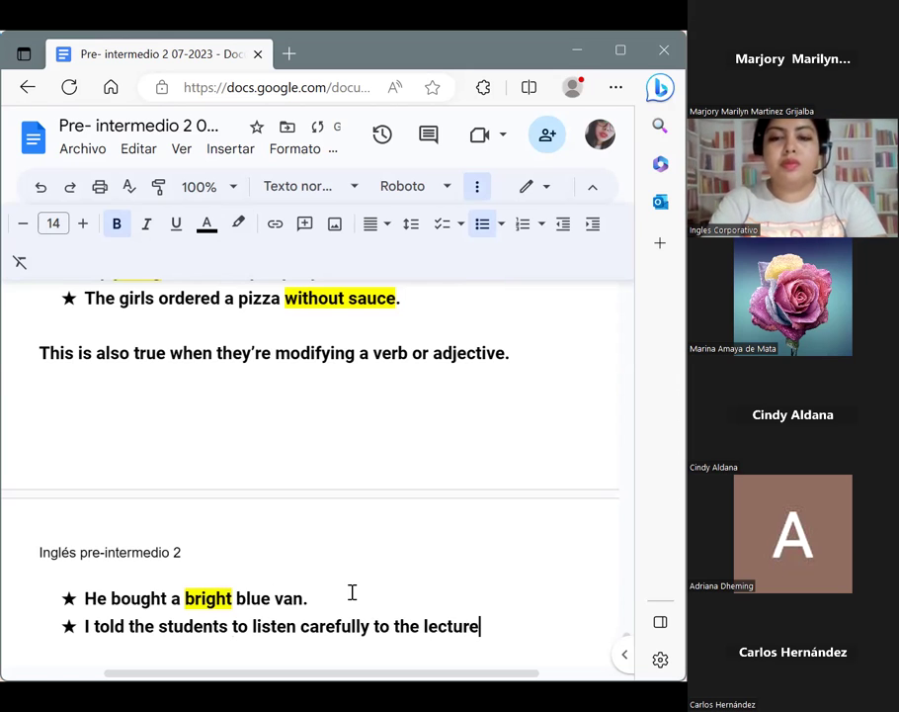
pyautogui.write('.')
pyautogui.press('Return')
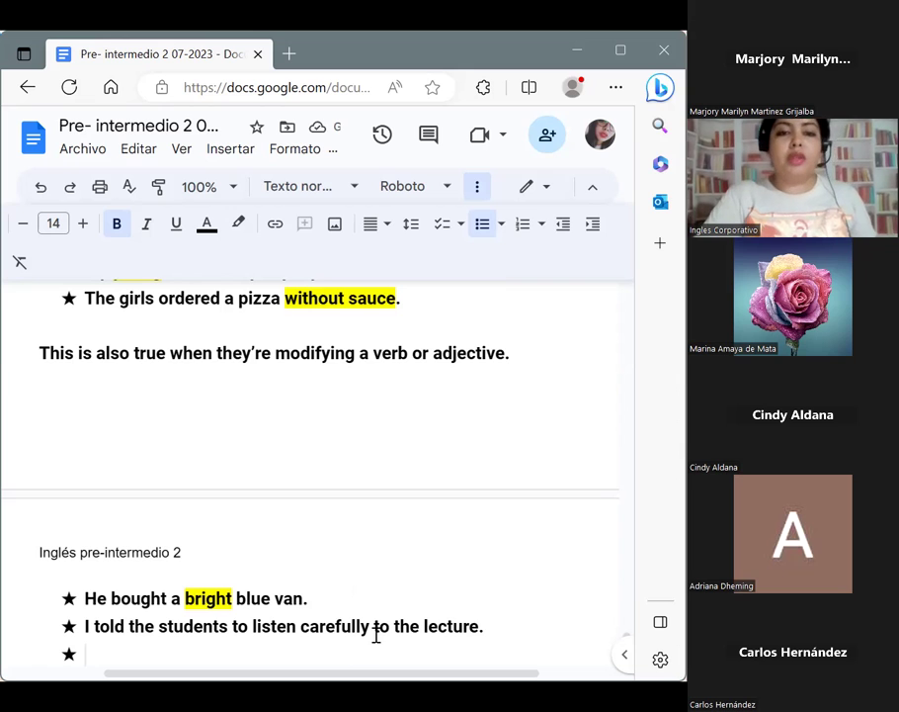
pyautogui.moveTo(371, 629); pyautogui.dragTo(300, 626)
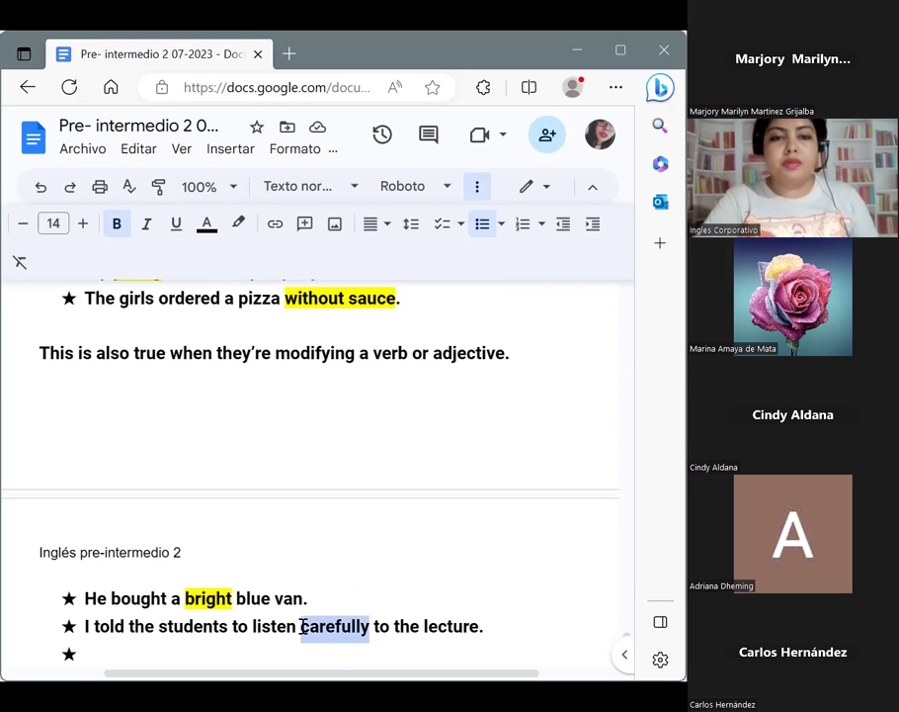
pyautogui.click(241, 225)
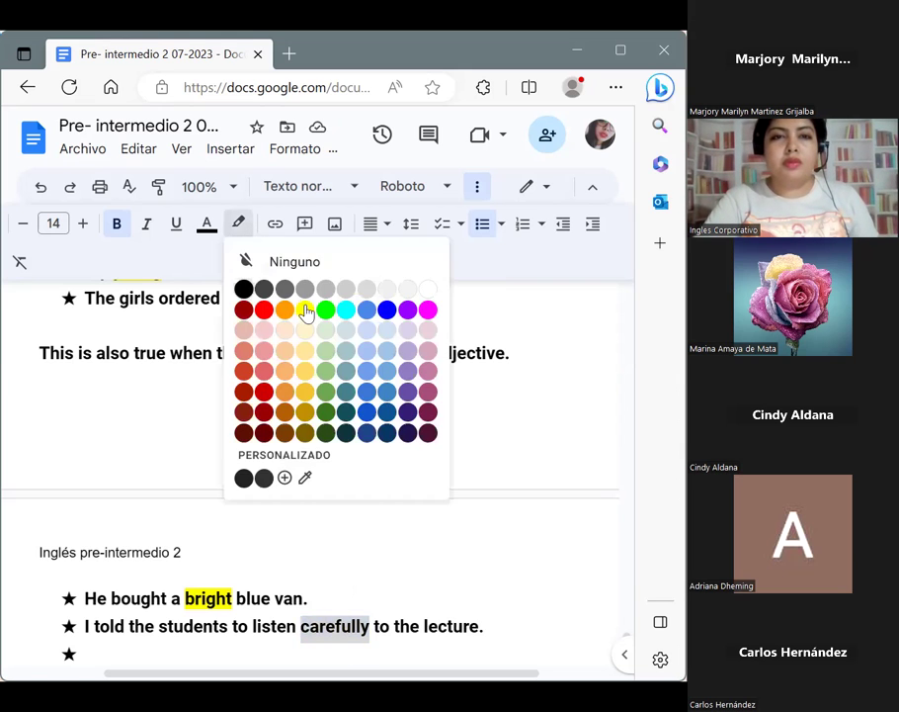
pyautogui.click(306, 310)
pyautogui.click(154, 653)
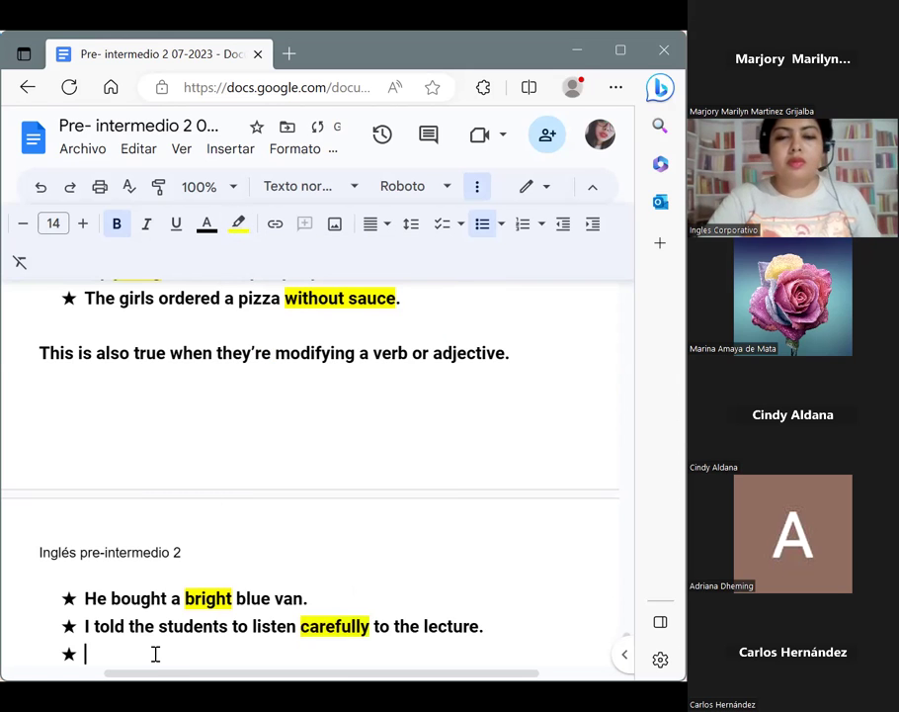
pyautogui.press('BackSpace')
pyautogui.press('BackSpace')
pyautogui.scroll(-1, 155, 653)
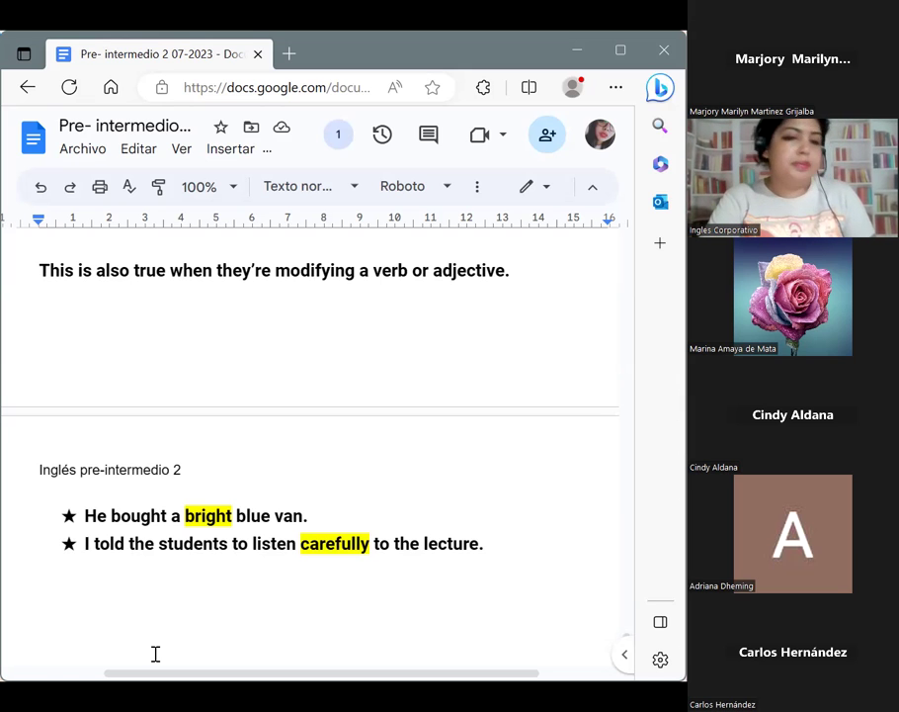
# Step: Type the paragraph 'When a modifier isn't in this position, it can make the sentence confusing for a reader or listener. This is known as a misplaced modifier.'
pyautogui.write('When ')
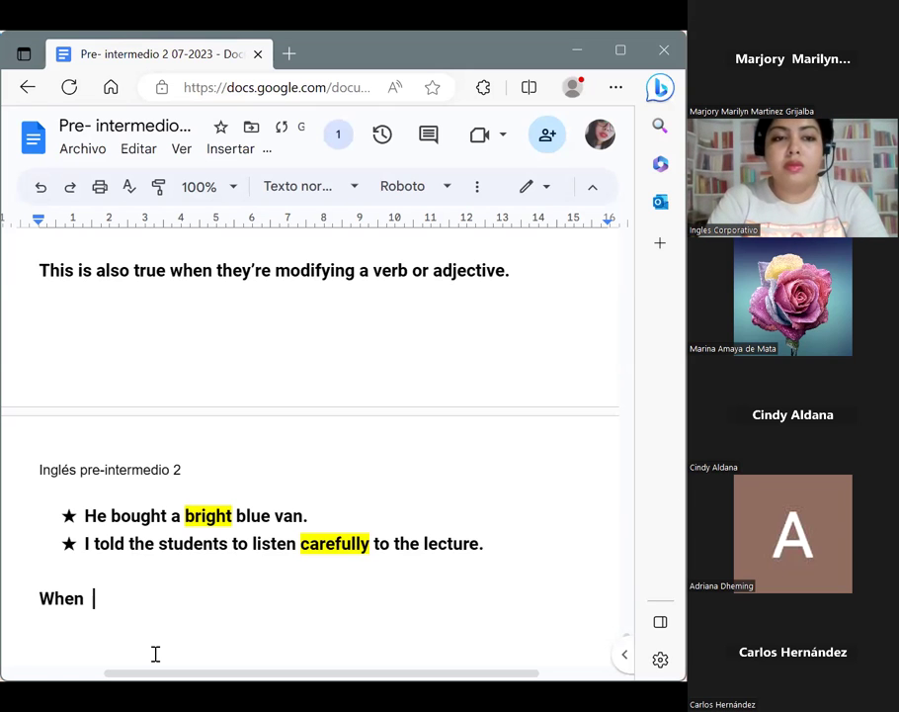
pyautogui.write('a modifi')
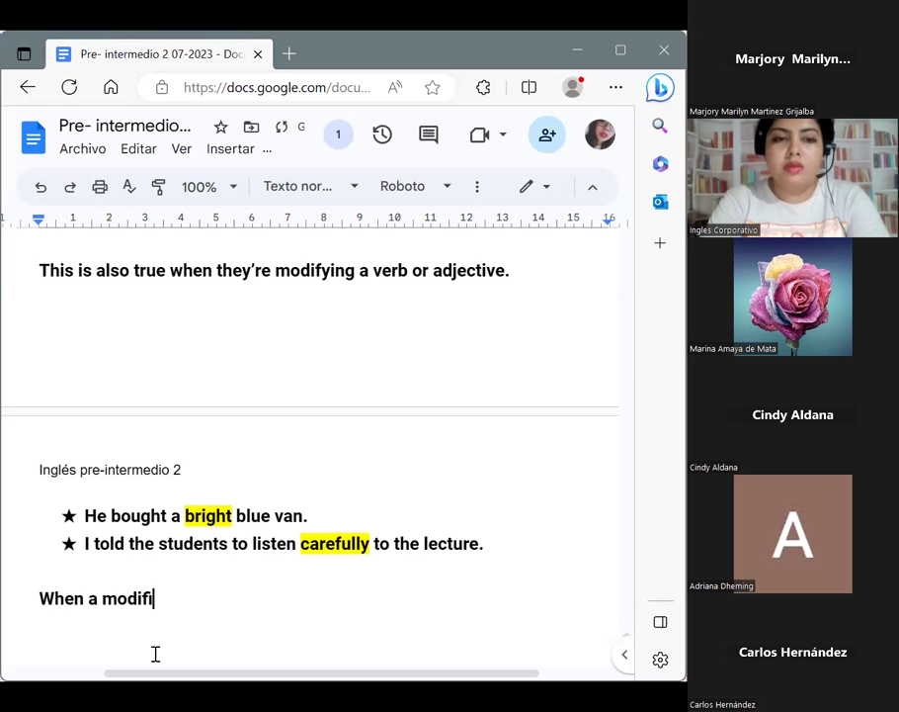
pyautogui.write('er isn')
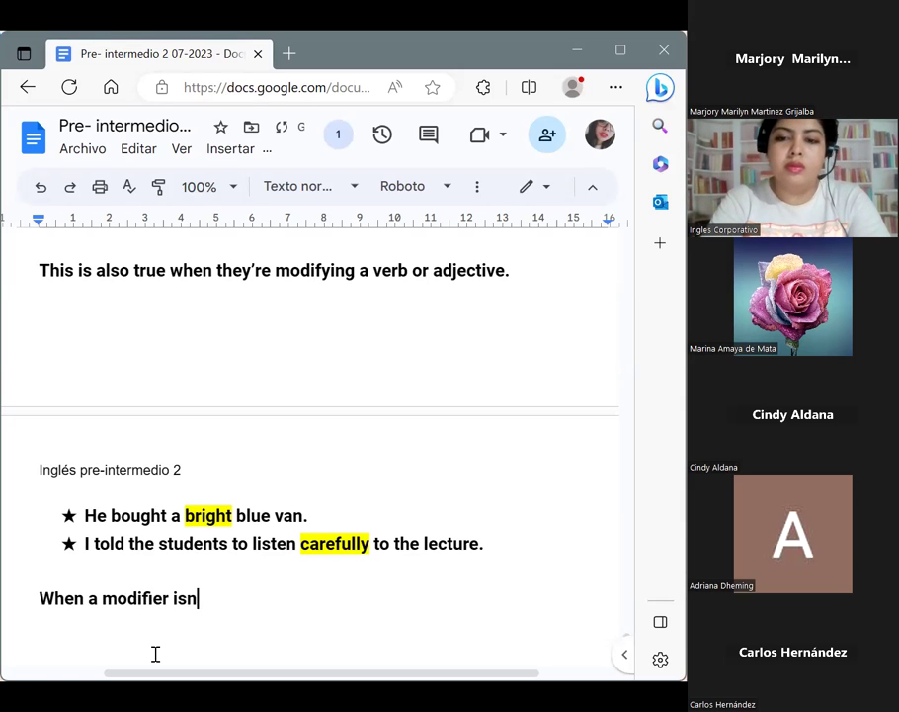
pyautogui.write("'r")
pyautogui.press('BackSpace')
pyautogui.write('t')
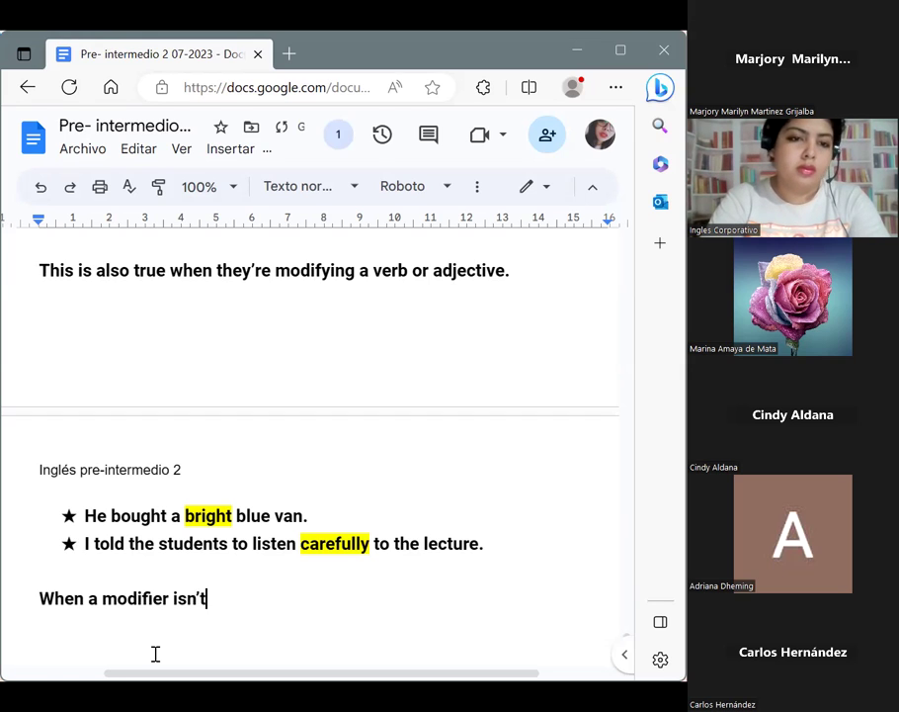
pyautogui.write(' in this position')
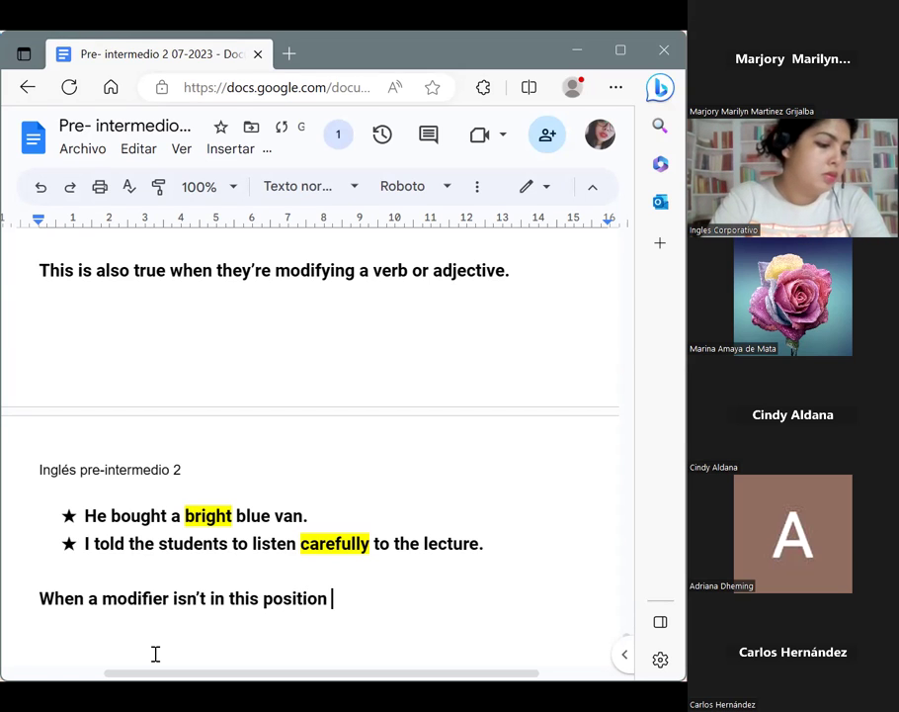
pyautogui.press('BackSpace')
pyautogui.write(', i')
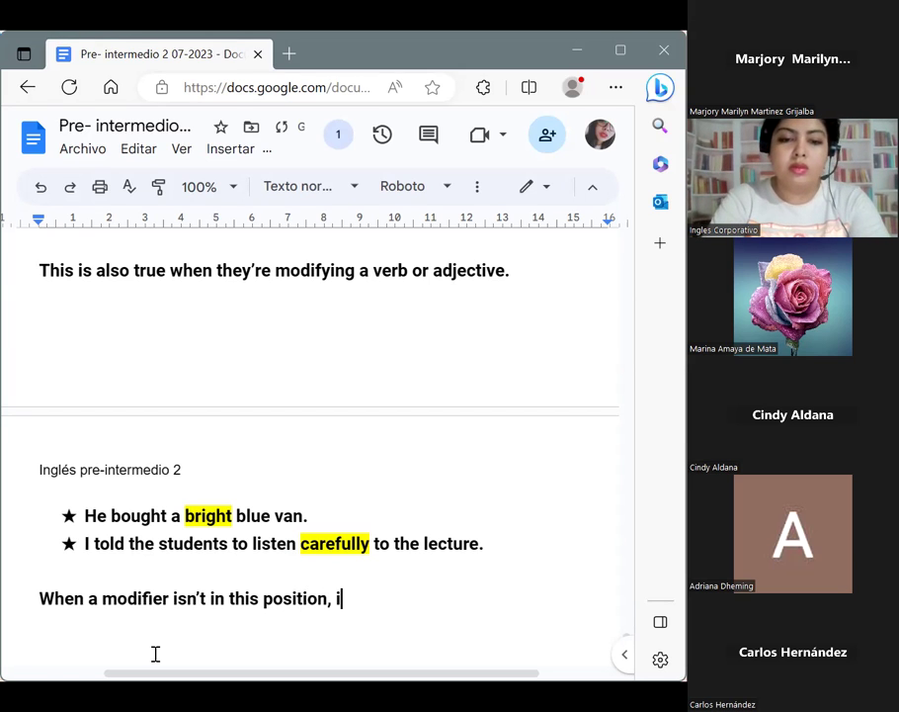
pyautogui.write('t can make ')
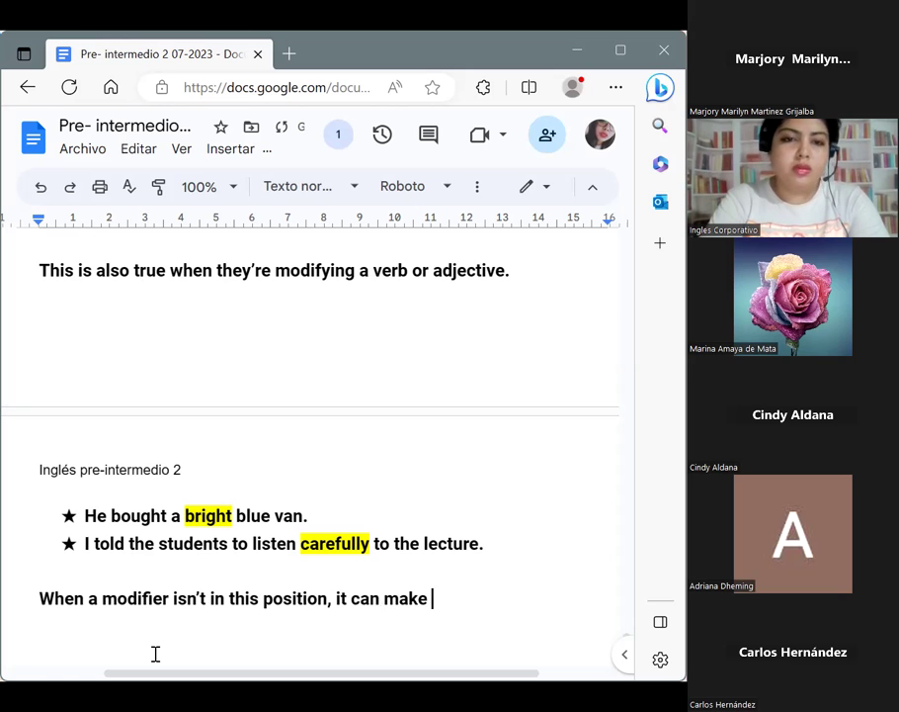
pyautogui.write('t')
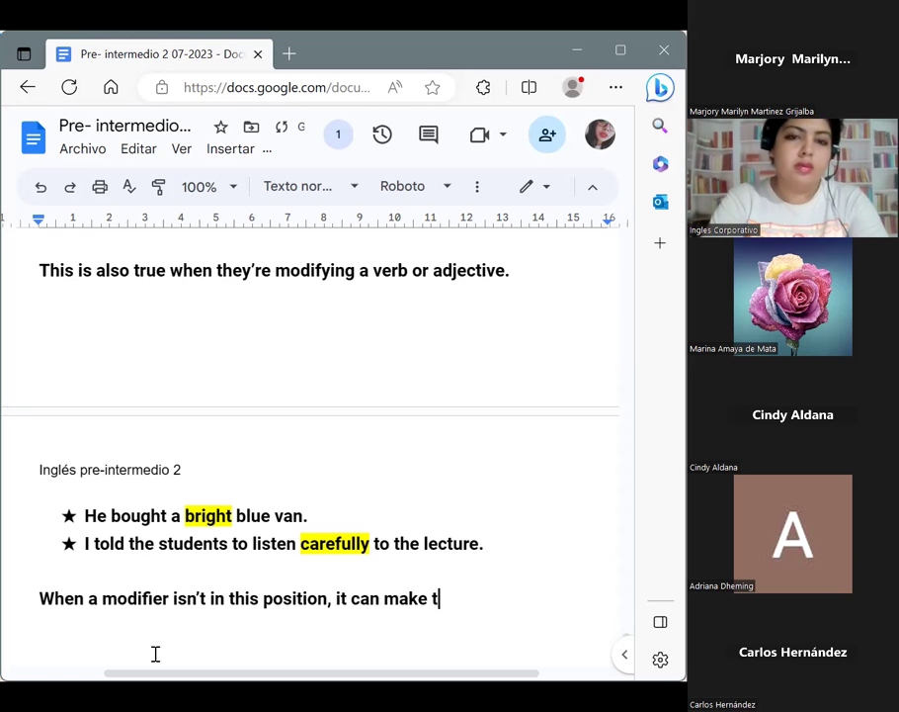
pyautogui.write('he sentenc')
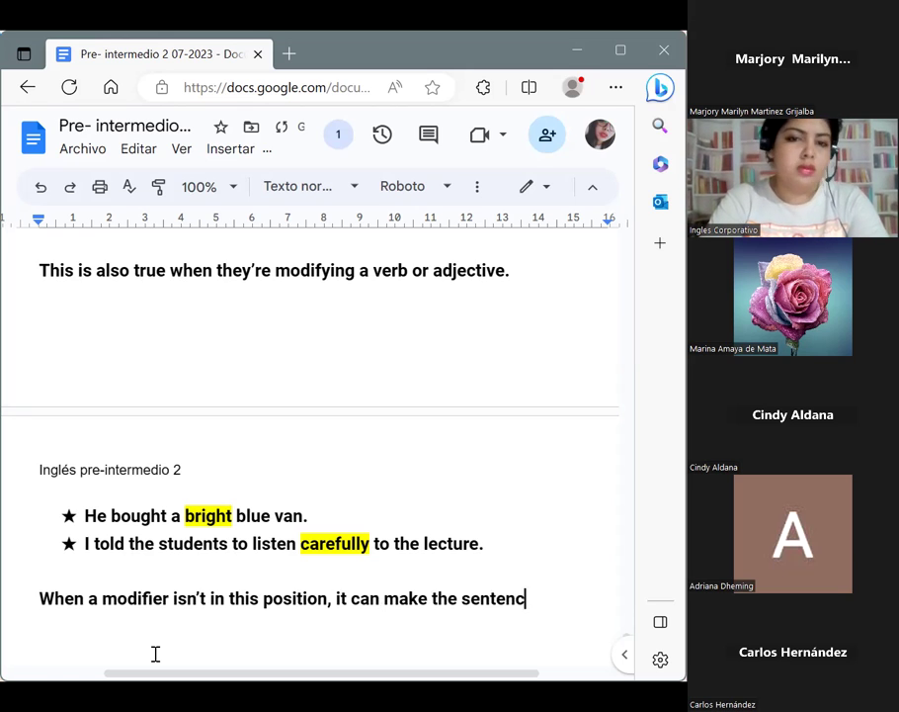
pyautogui.write('e c')
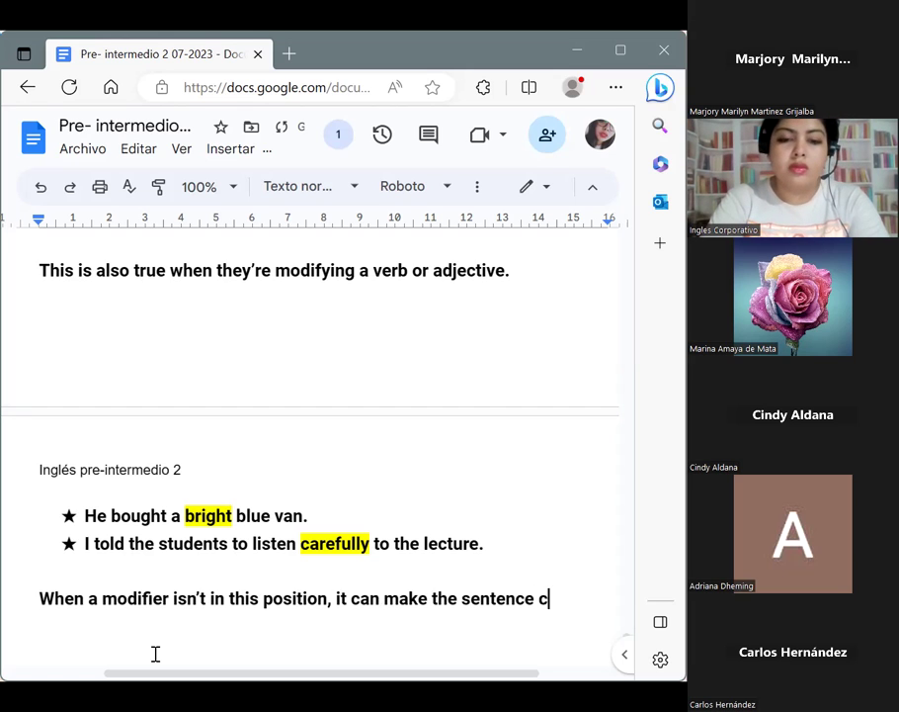
pyautogui.write('onfusing ')
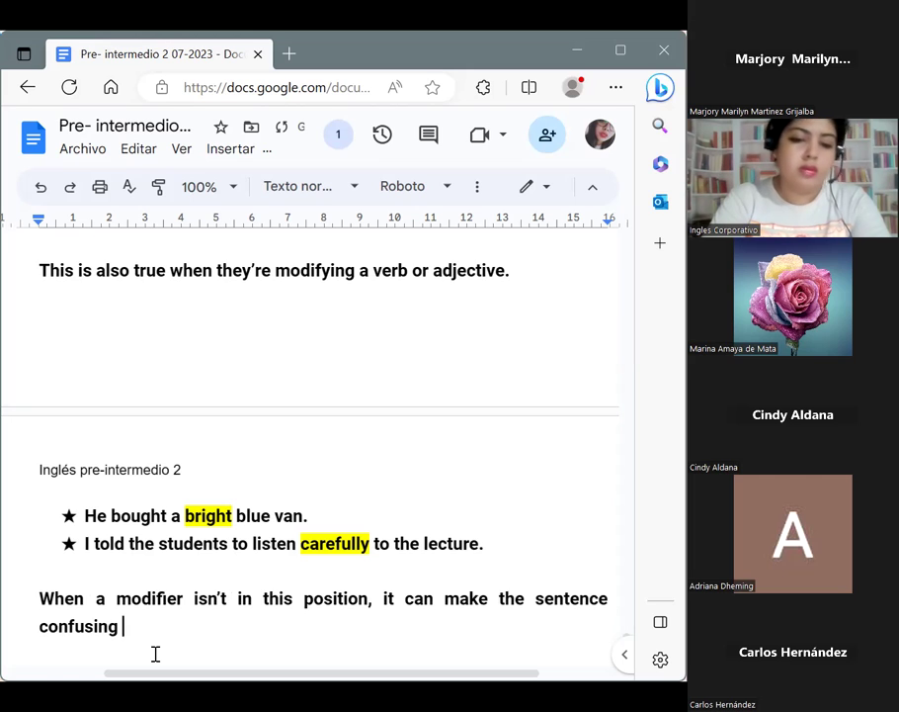
pyautogui.write('for a reader ')
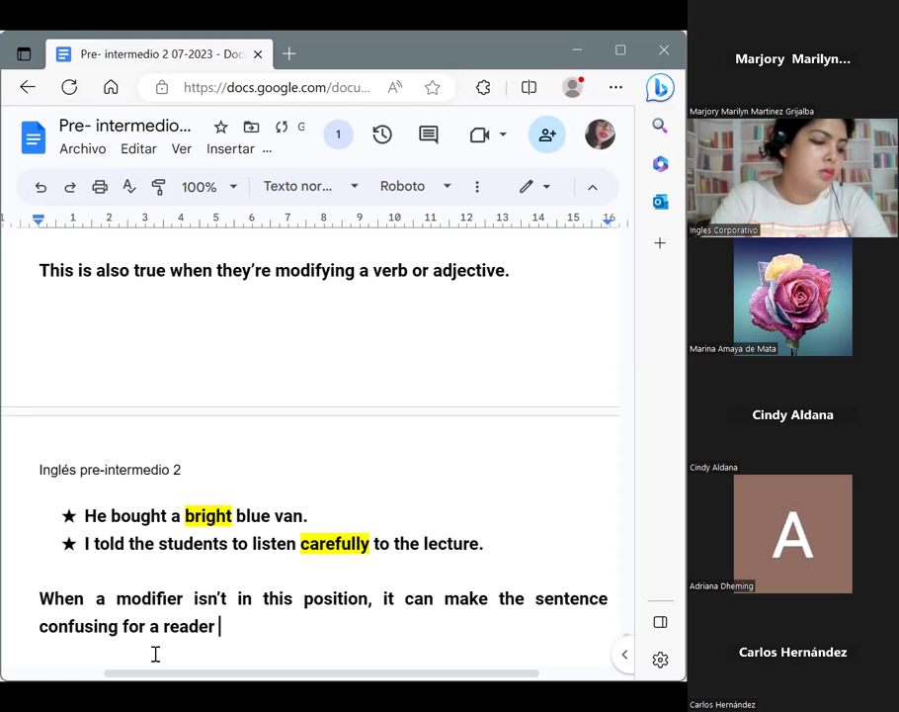
pyautogui.write('or listener')
pyautogui.press('BackSpace')
pyautogui.write('. ')
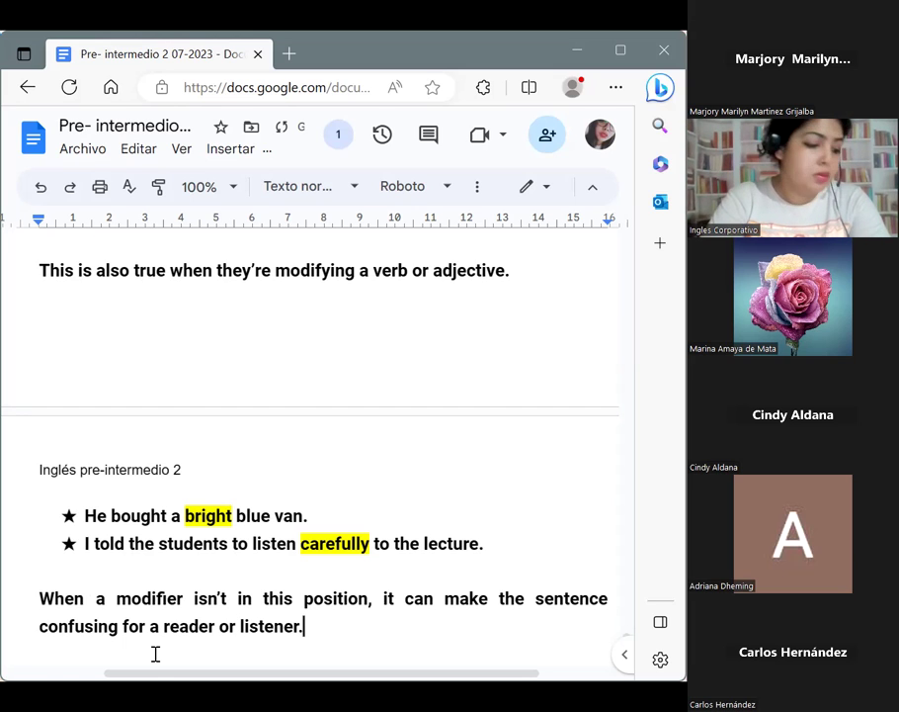
pyautogui.write('Thi')
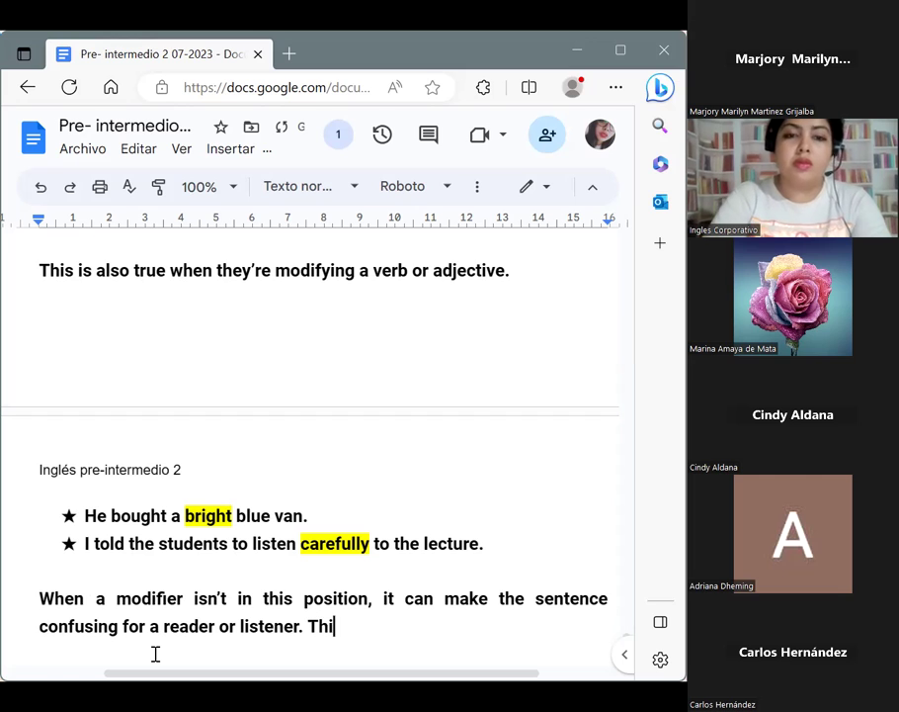
pyautogui.write('s is kow')
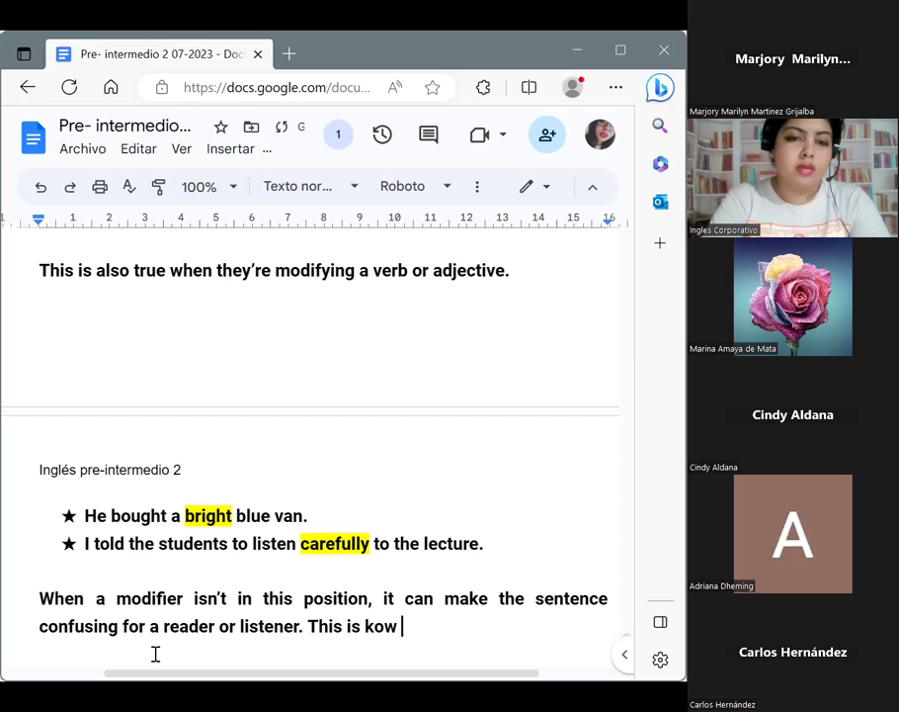
pyautogui.press('BackSpace')
pyautogui.press('BackSpace')
pyautogui.write('now')
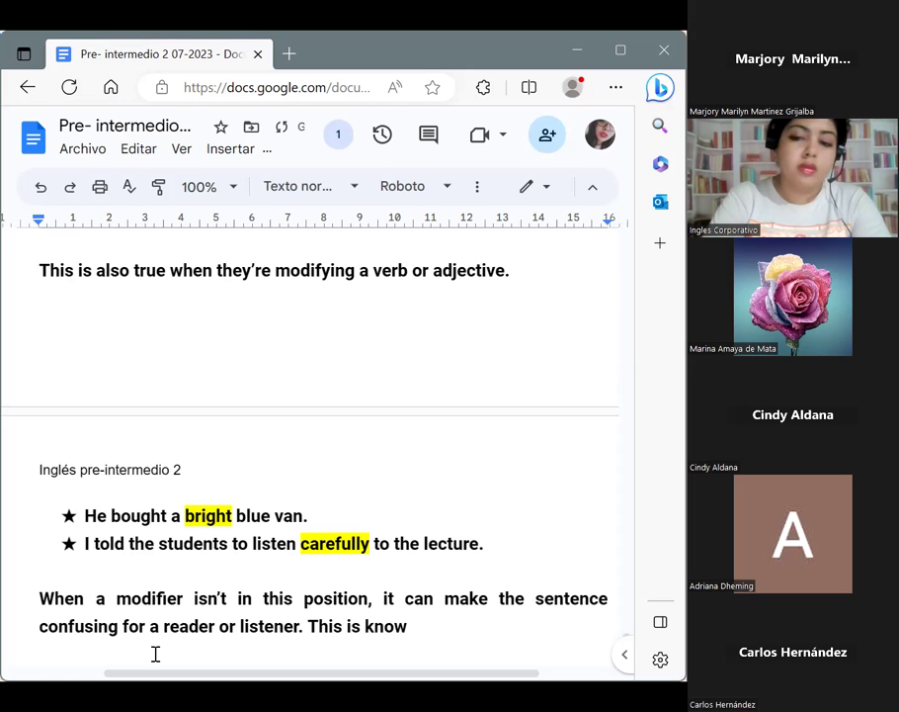
pyautogui.press('BackSpace')
pyautogui.write('n as a ')
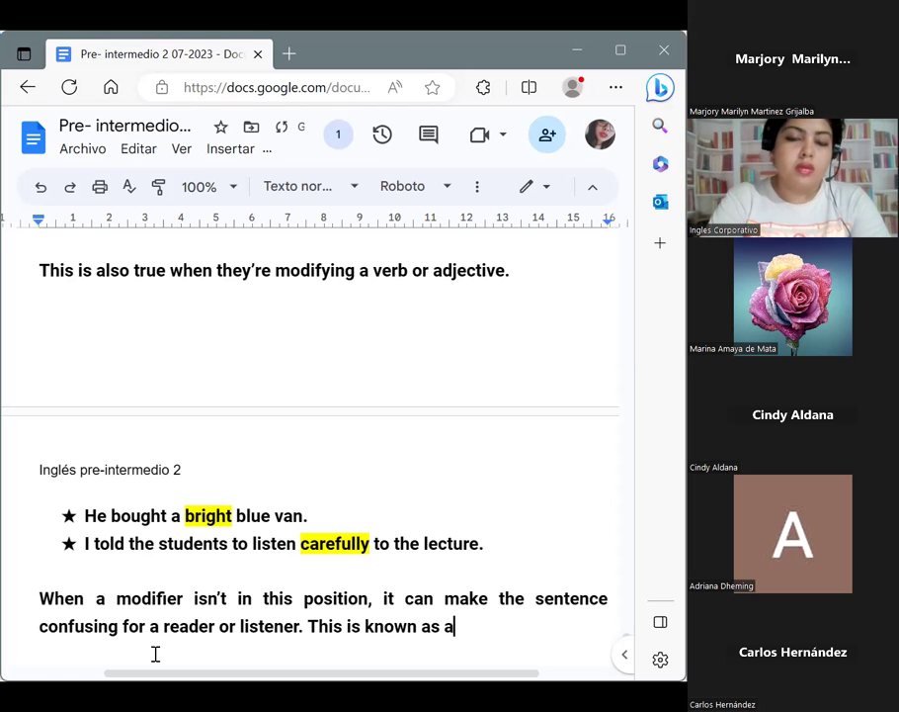
pyautogui.write('misplaced')
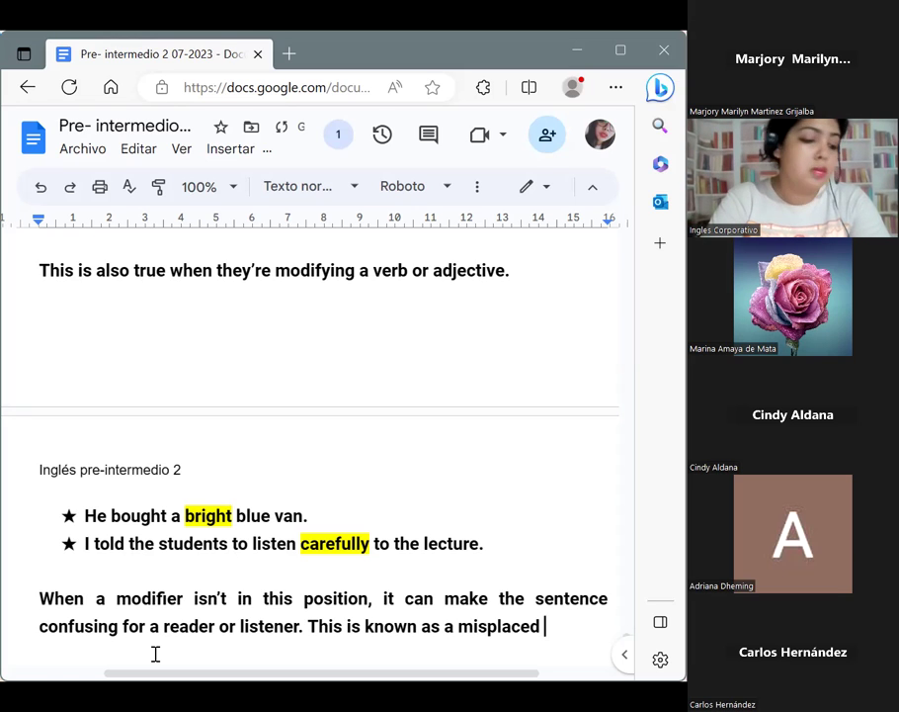
pyautogui.write(' modi')
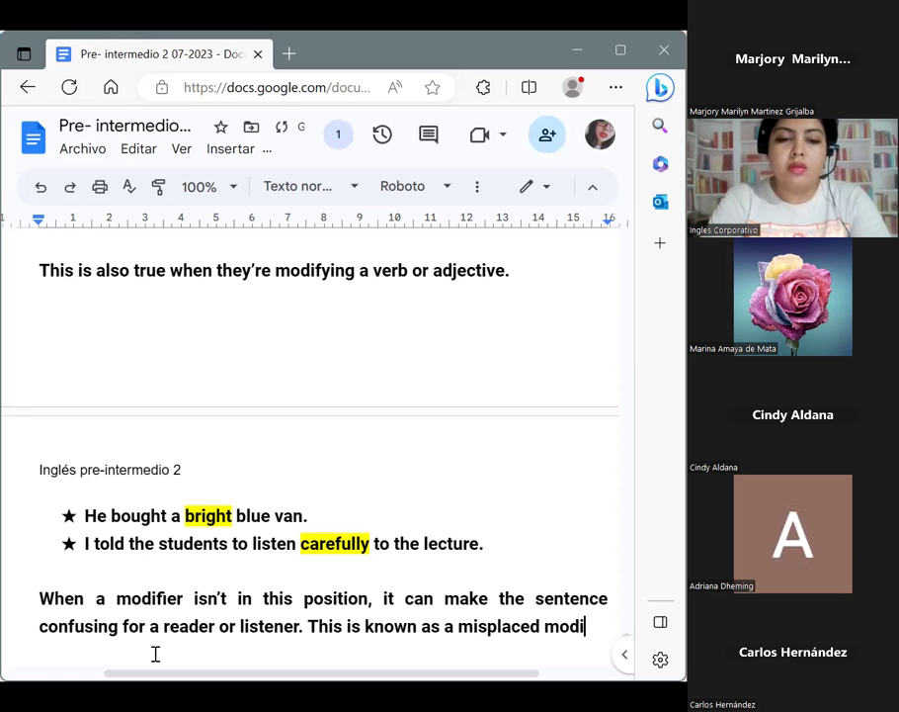
pyautogui.write('fier.')
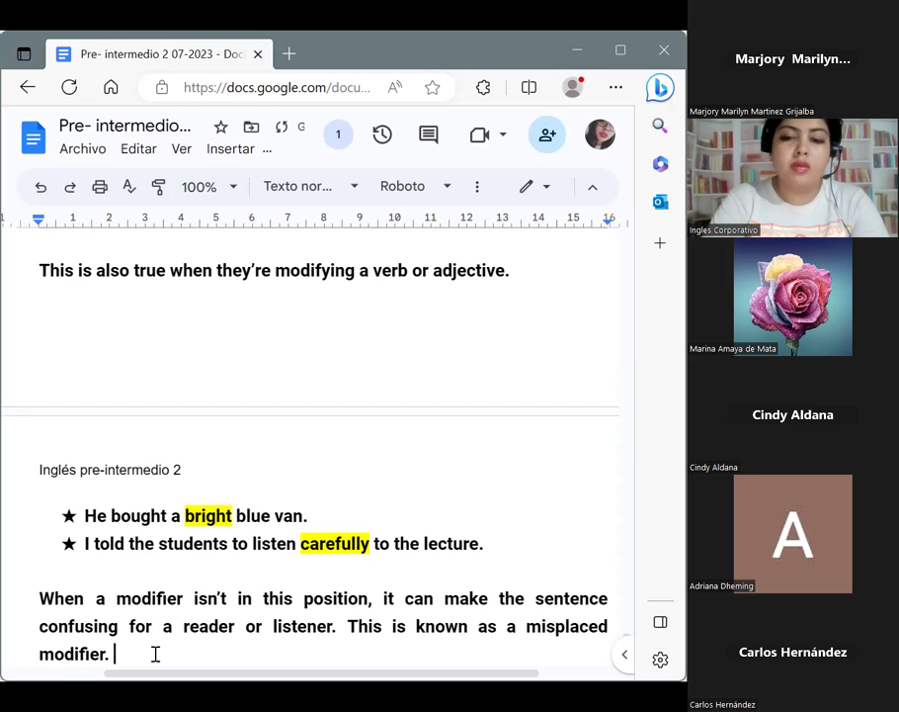
pyautogui.press('Return')
# Step: Add an 'Examples:' heading line below the paragraph
pyautogui.write('Examples')
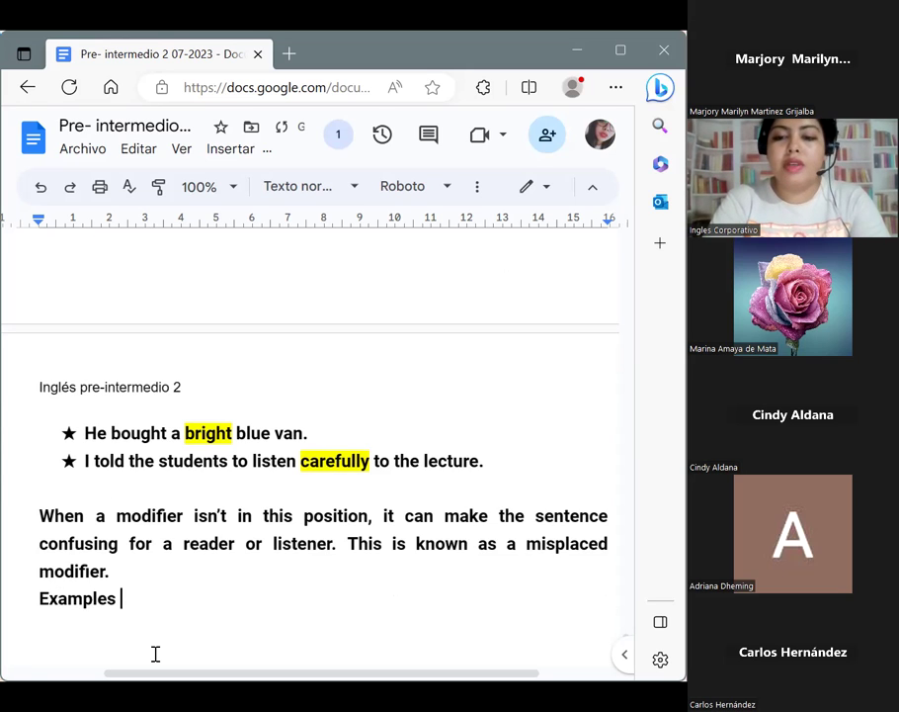
pyautogui.press('BackSpace')
pyautogui.write(':')
pyautogui.press('Return')
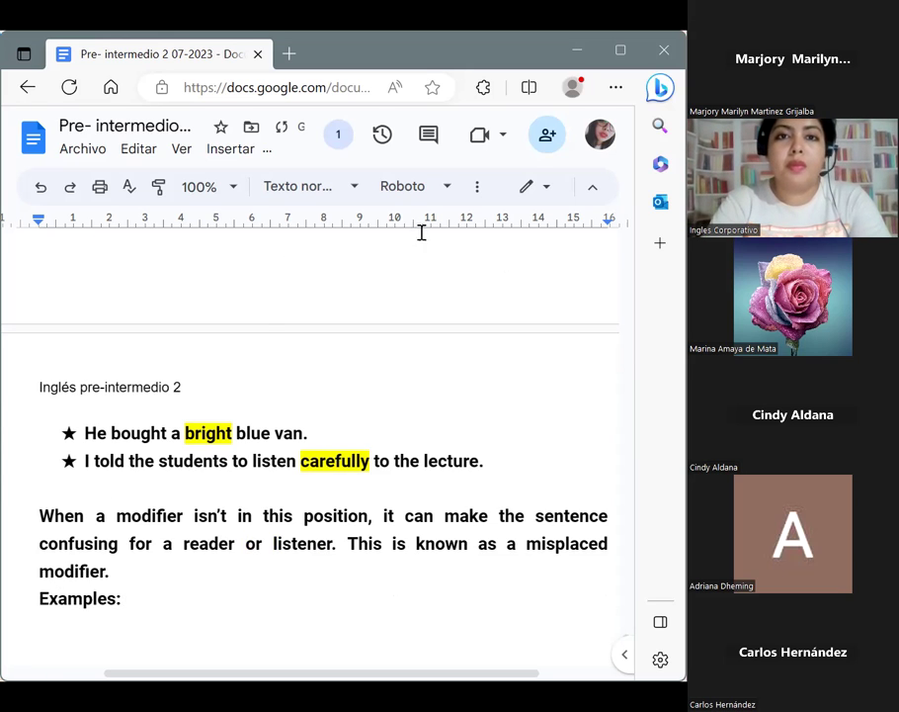
# Step: Apply a star bullet to the empty line beneath 'Examples:'
pyautogui.click(475, 188)
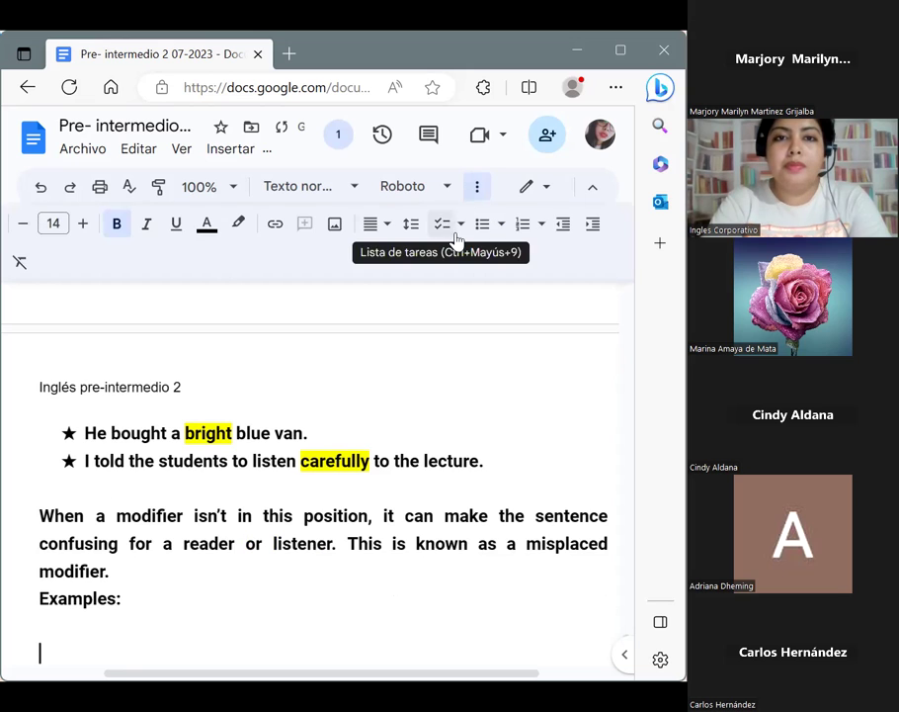
pyautogui.click(503, 228)
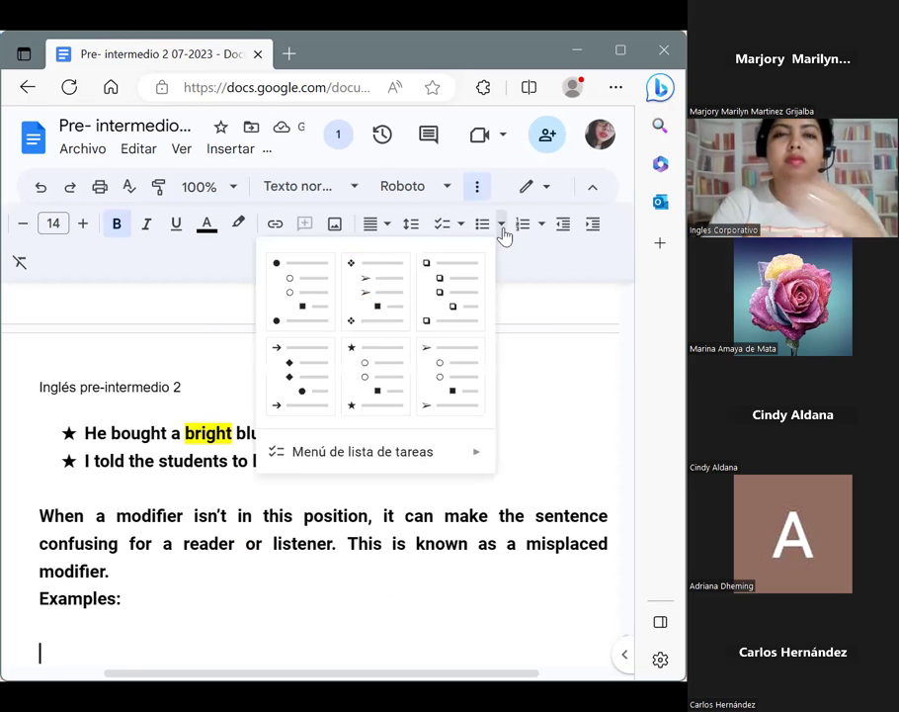
pyautogui.press('Return')
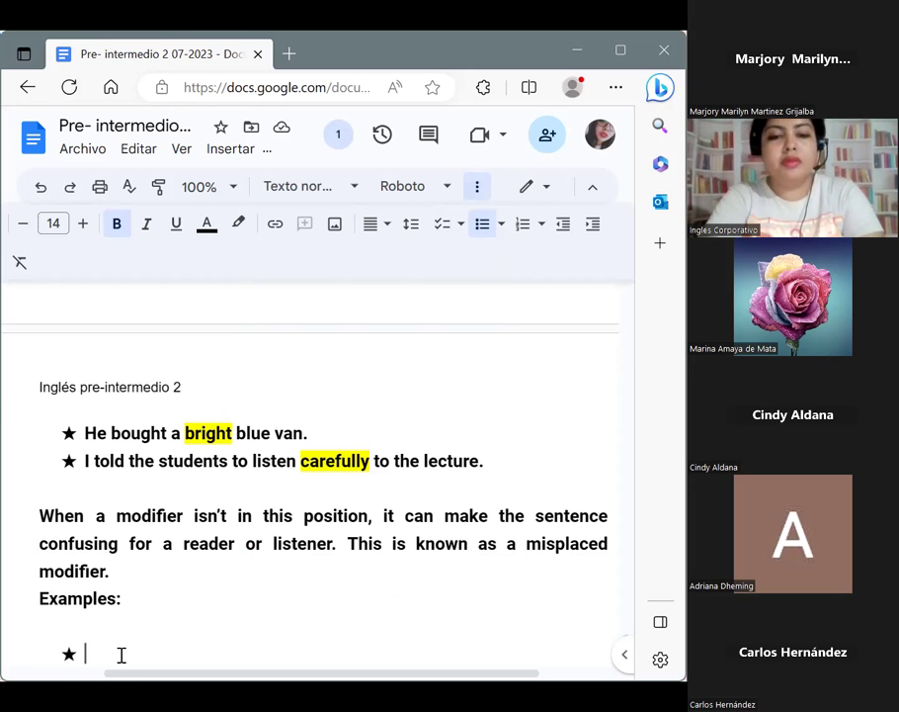
# Step: Add the example 'They bought a car for my sister they call Pumpkin.', correcting 'Pumpking' to 'Pumpkin'
pyautogui.write('They ')
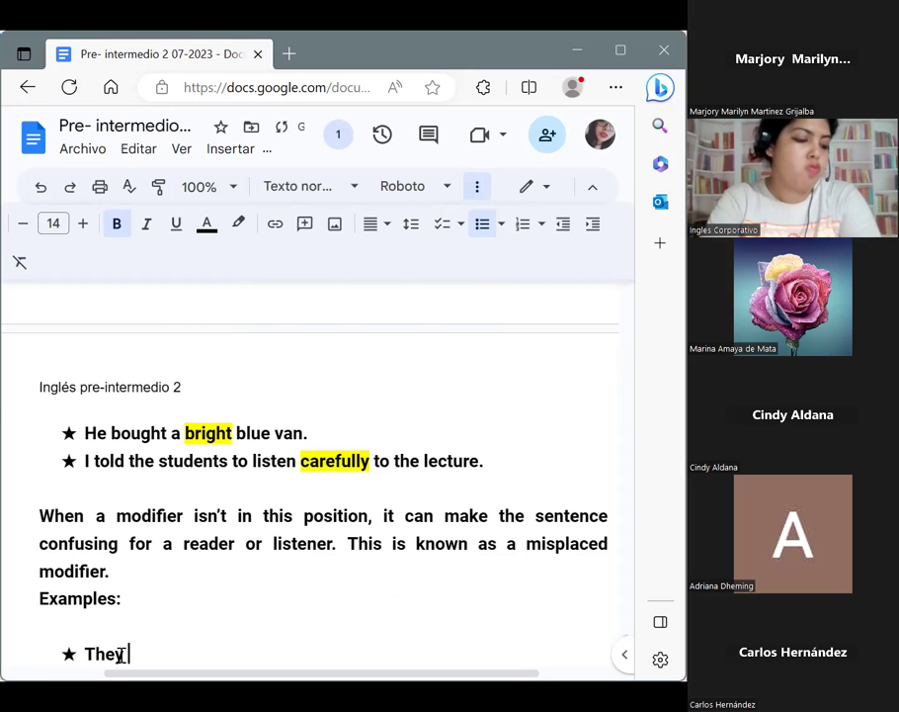
pyautogui.write('boug')
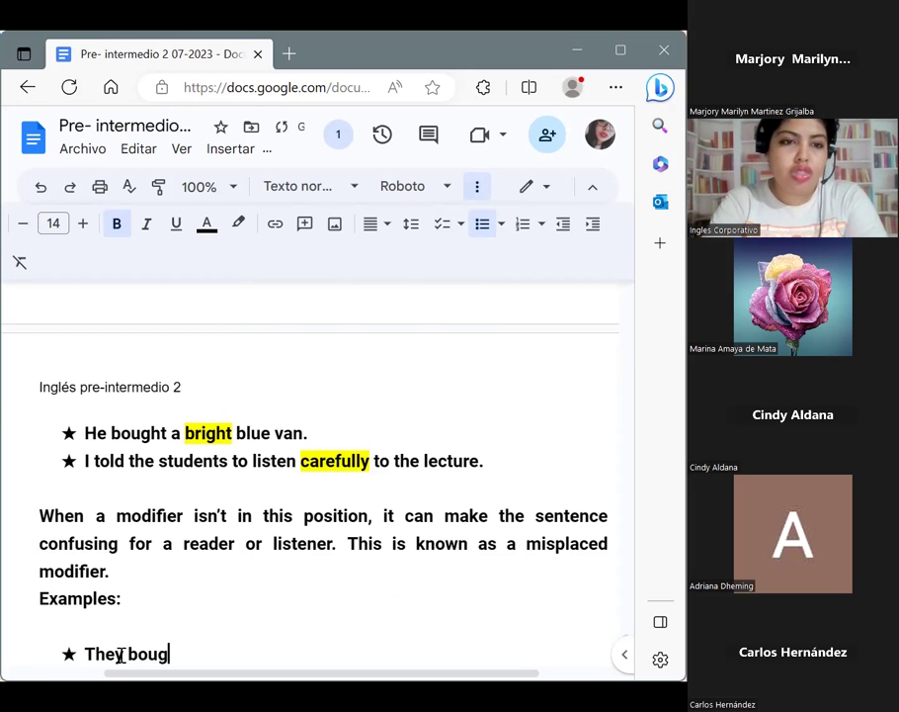
pyautogui.write('ht a car')
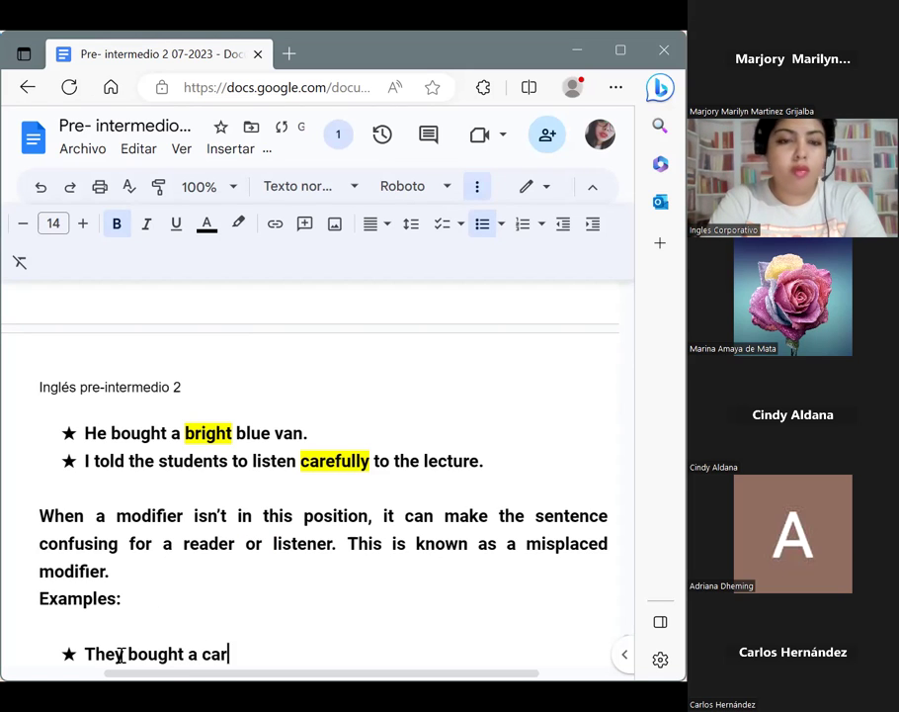
pyautogui.write(' fo')
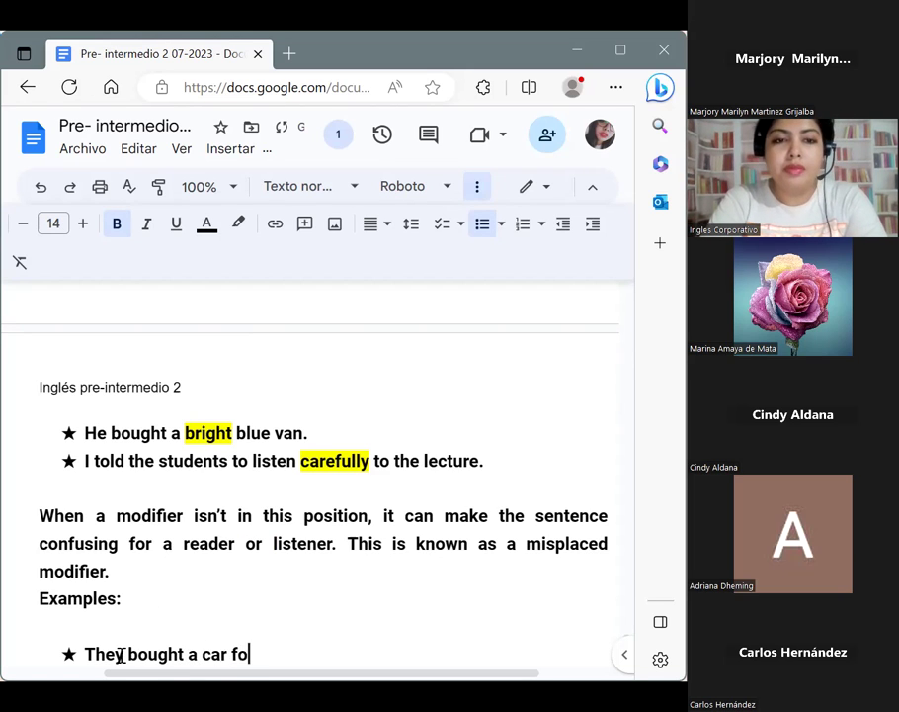
pyautogui.write('r my sis')
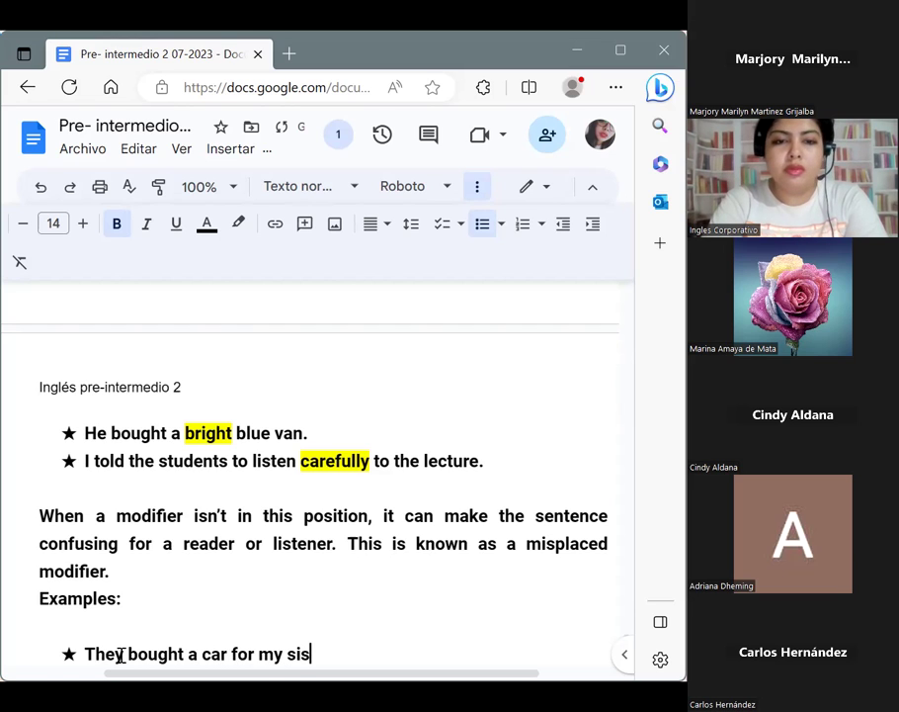
pyautogui.write('ter ')
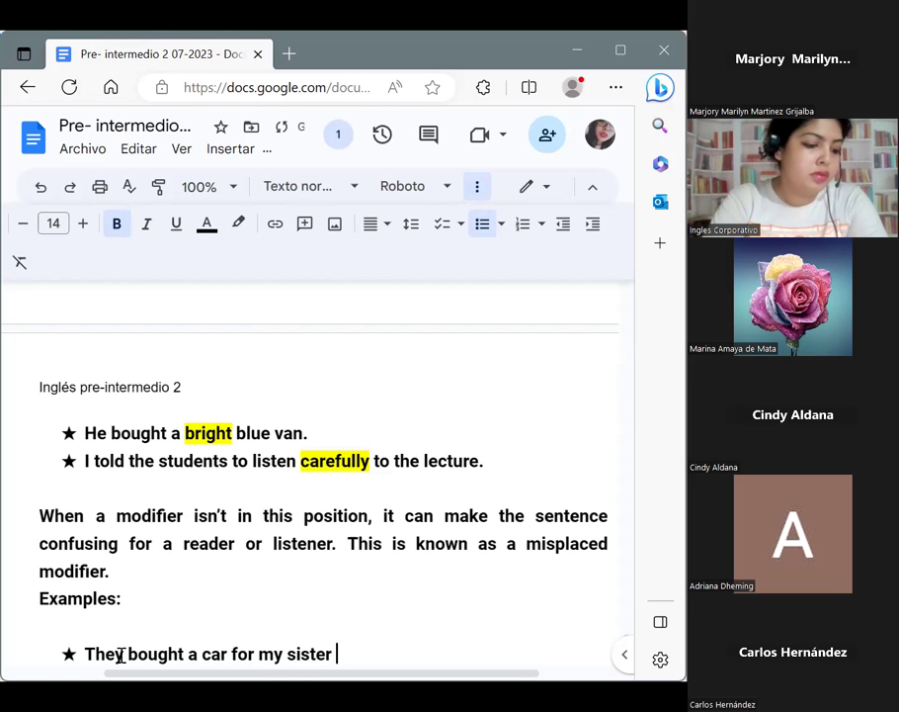
pyautogui.write('they ')
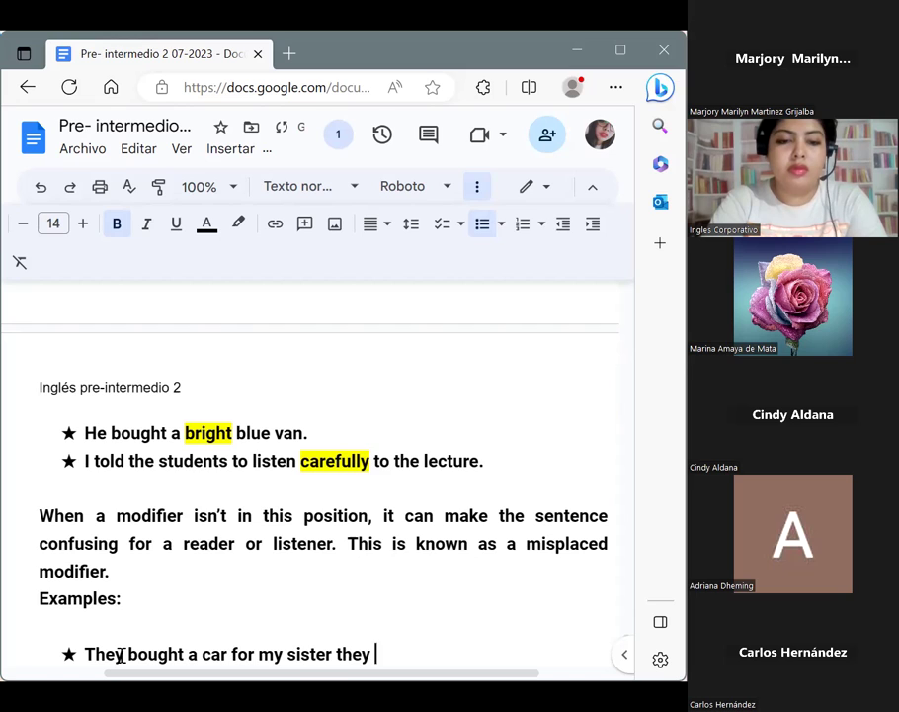
pyautogui.write('call ')
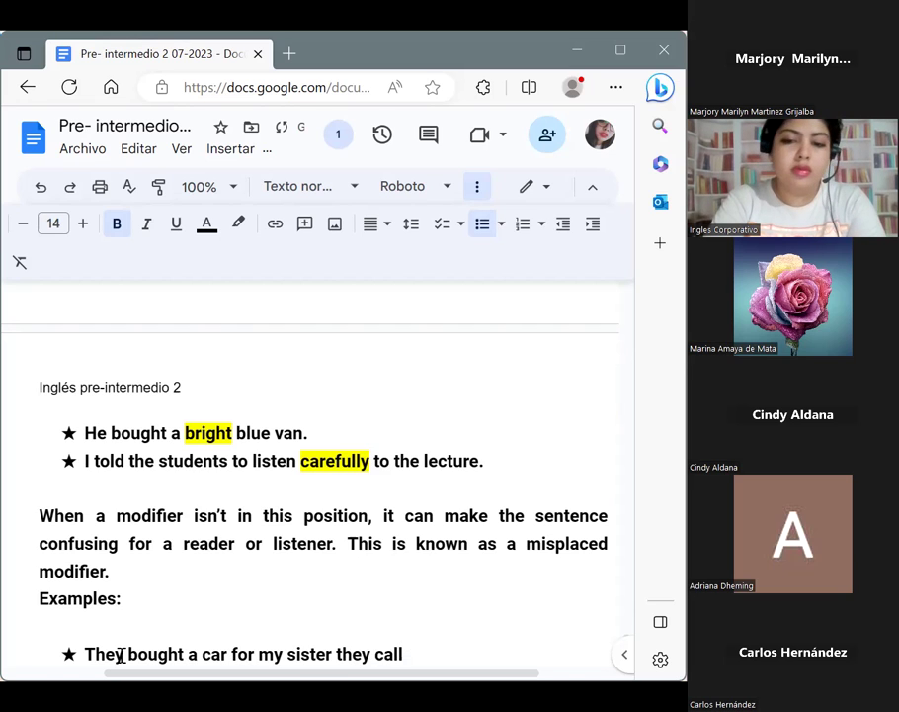
pyautogui.write('Pum')
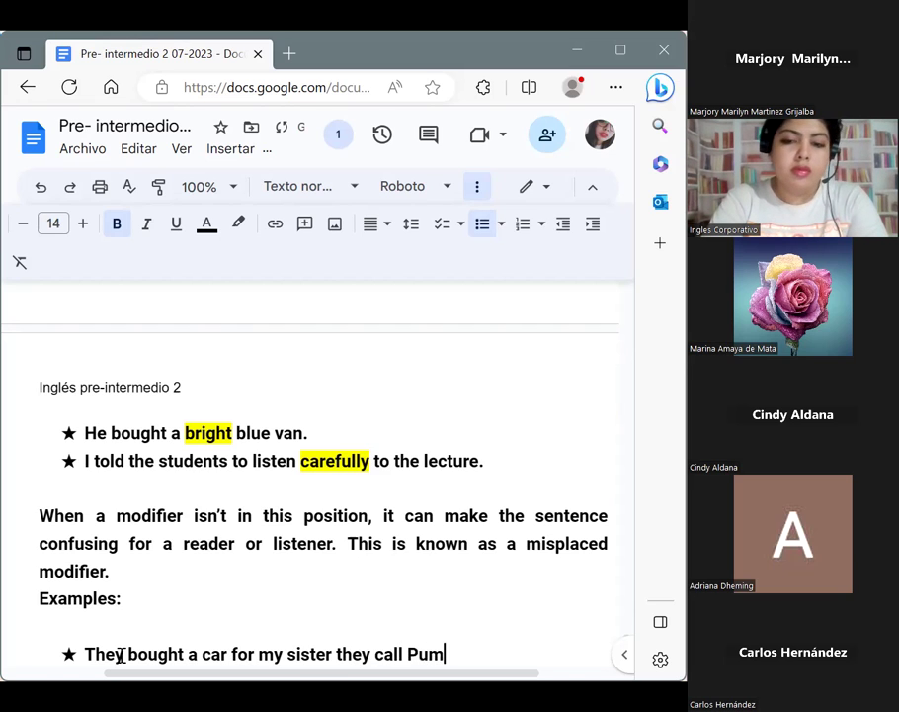
pyautogui.write('pking.')
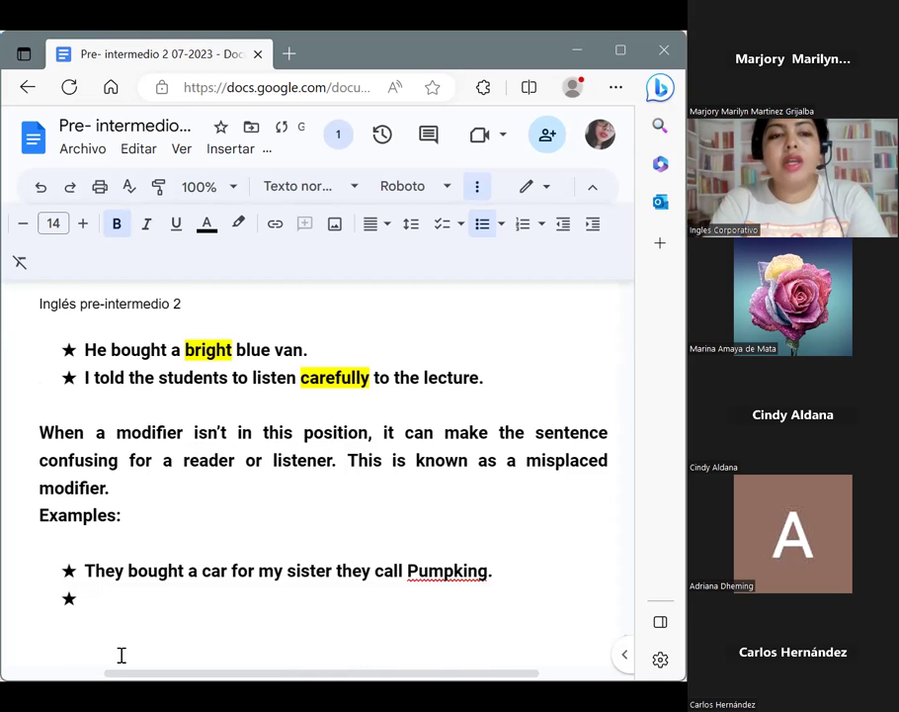
pyautogui.press('BackSpace')
pyautogui.press('BackSpace')
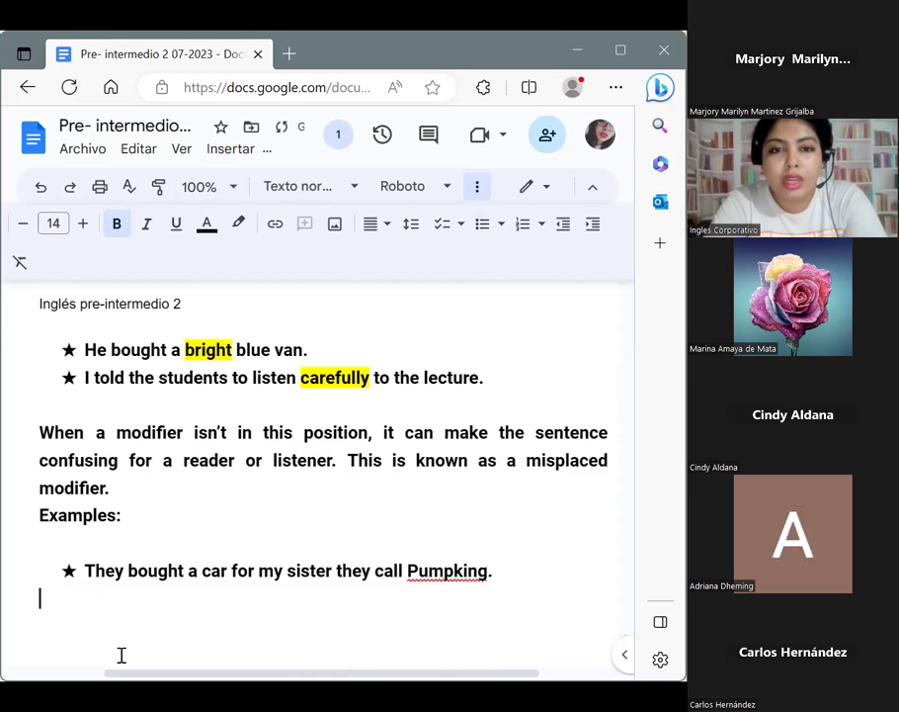
pyautogui.click(454, 572)
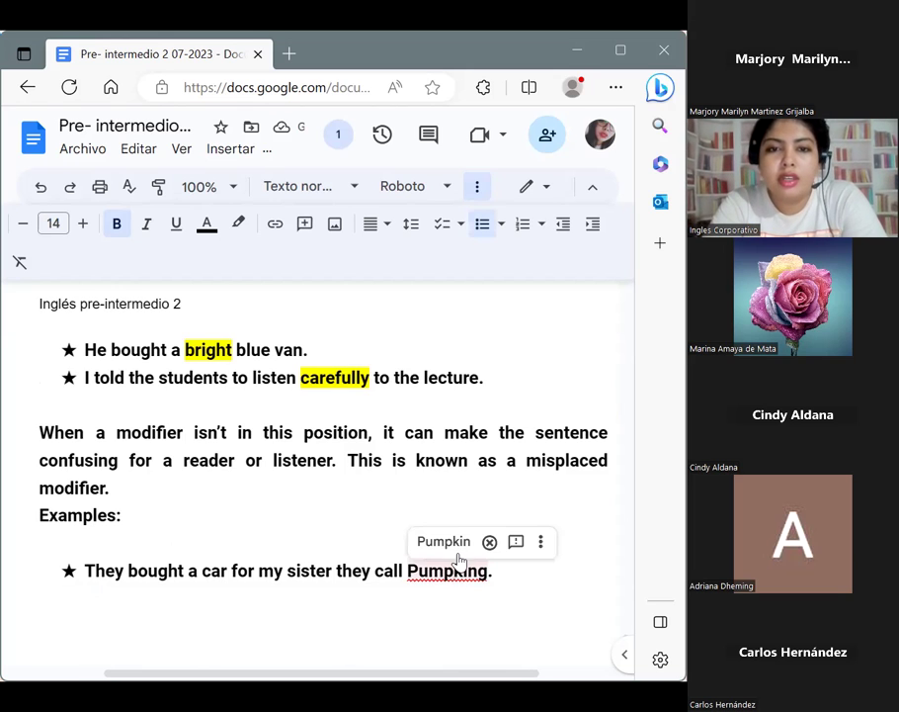
pyautogui.click(446, 542)
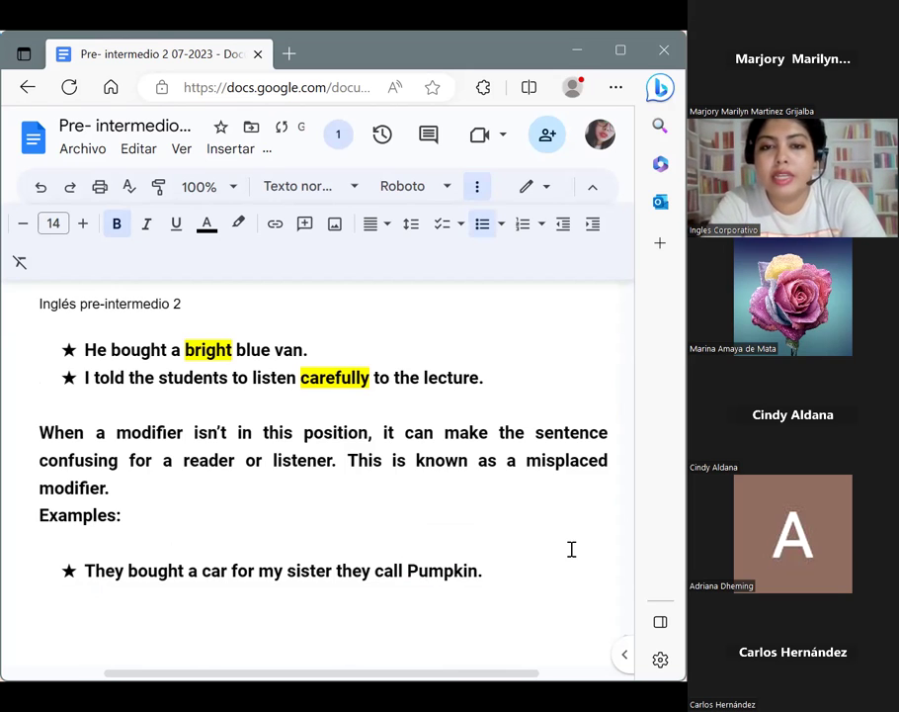
pyautogui.click(498, 572)
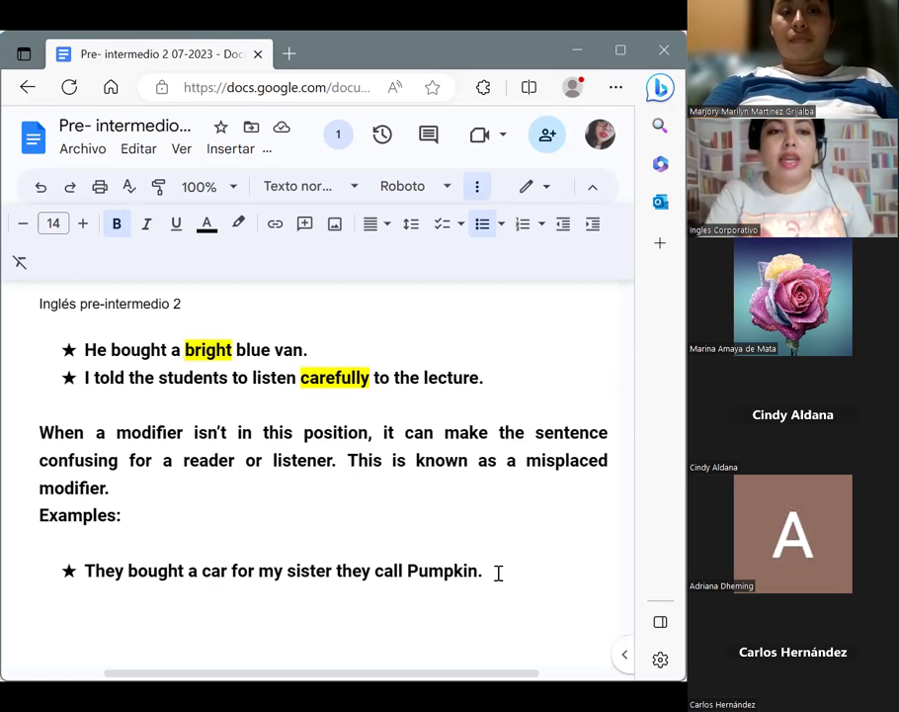
# Step: Start a new star-bulleted line below the Pumpkin example
pyautogui.press('Return')
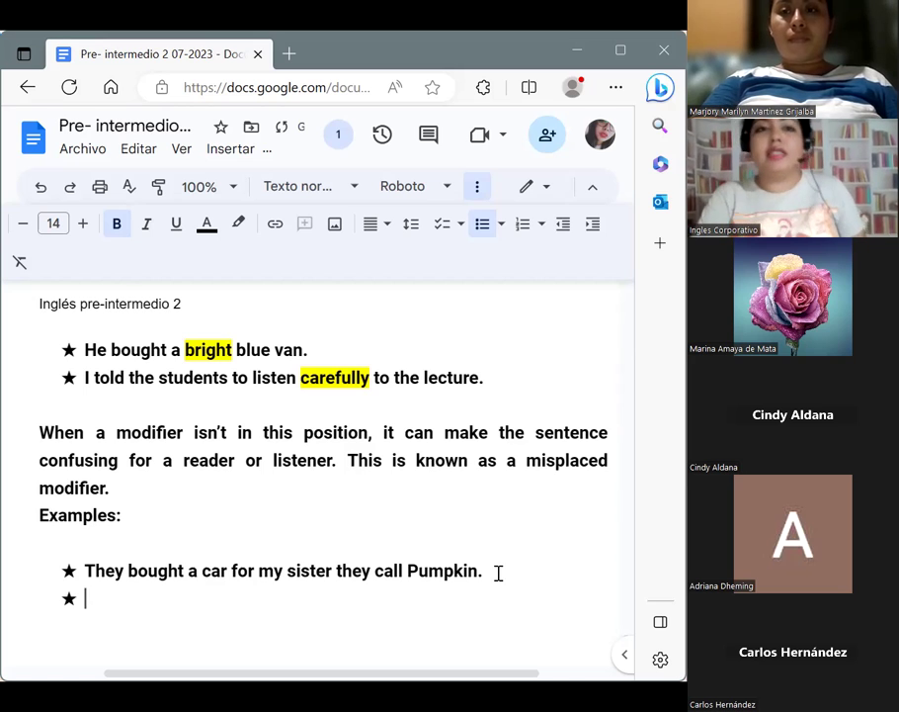
# Step: In red text, type the corrected example 'They bought a car that they call Pumpkin for my sister.'
pyautogui.click(203, 229)
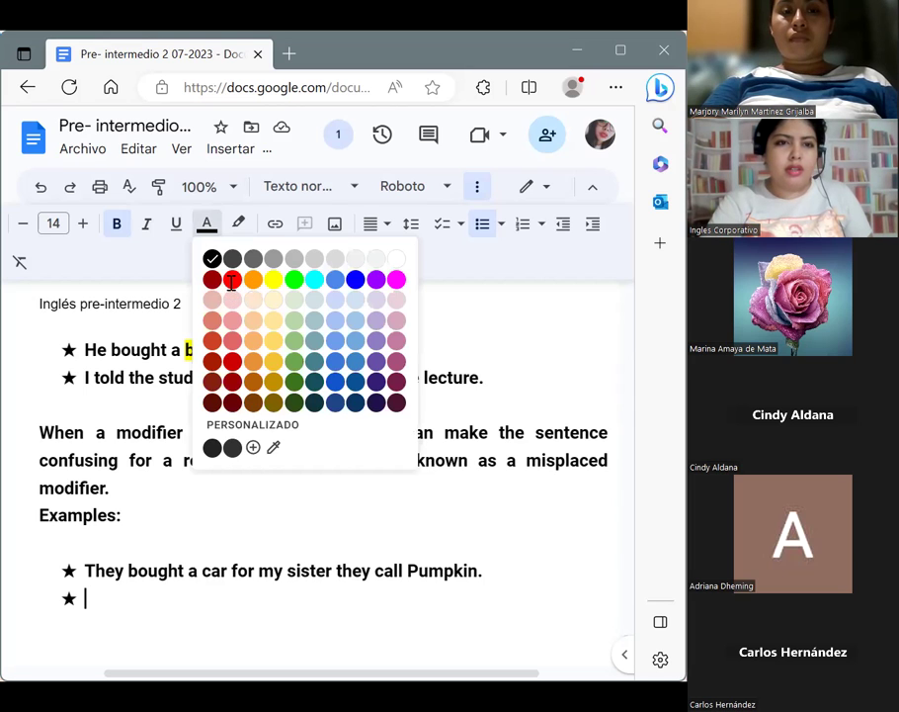
pyautogui.click(231, 280)
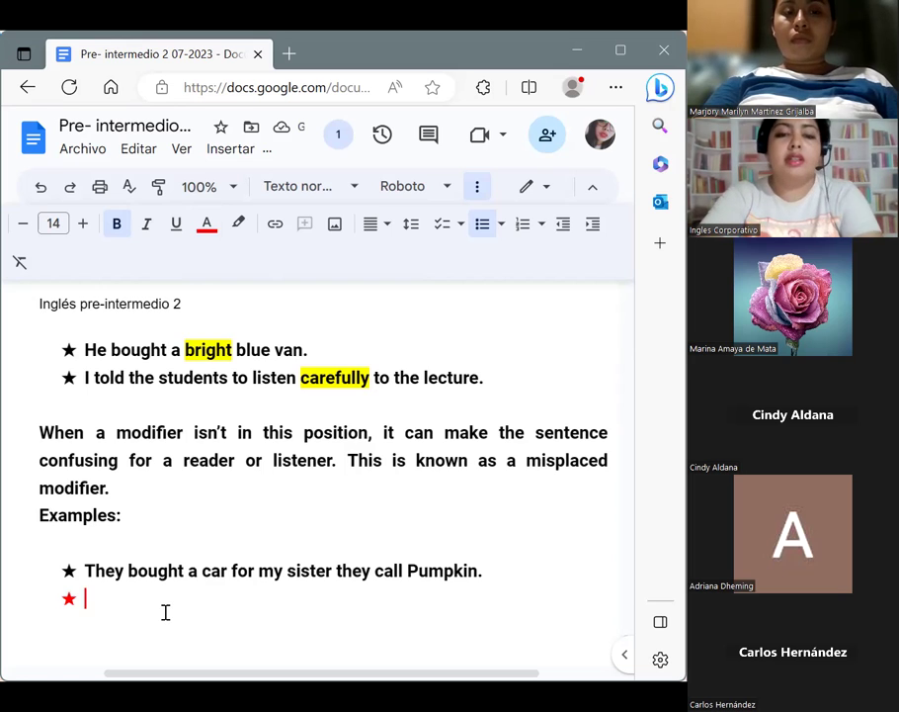
pyautogui.write('They bought a car')
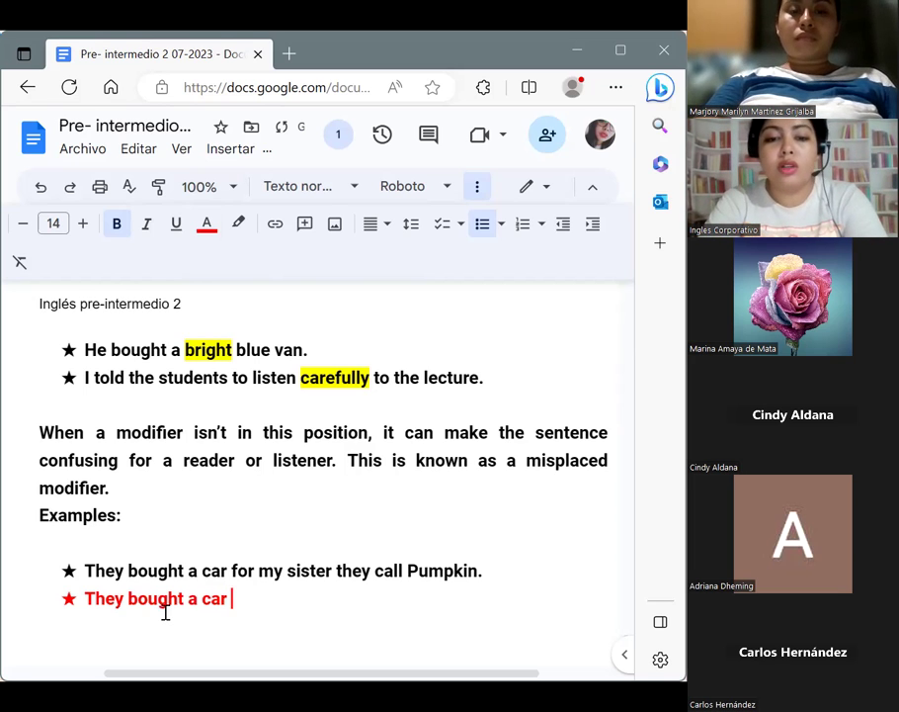
pyautogui.write(' that the')
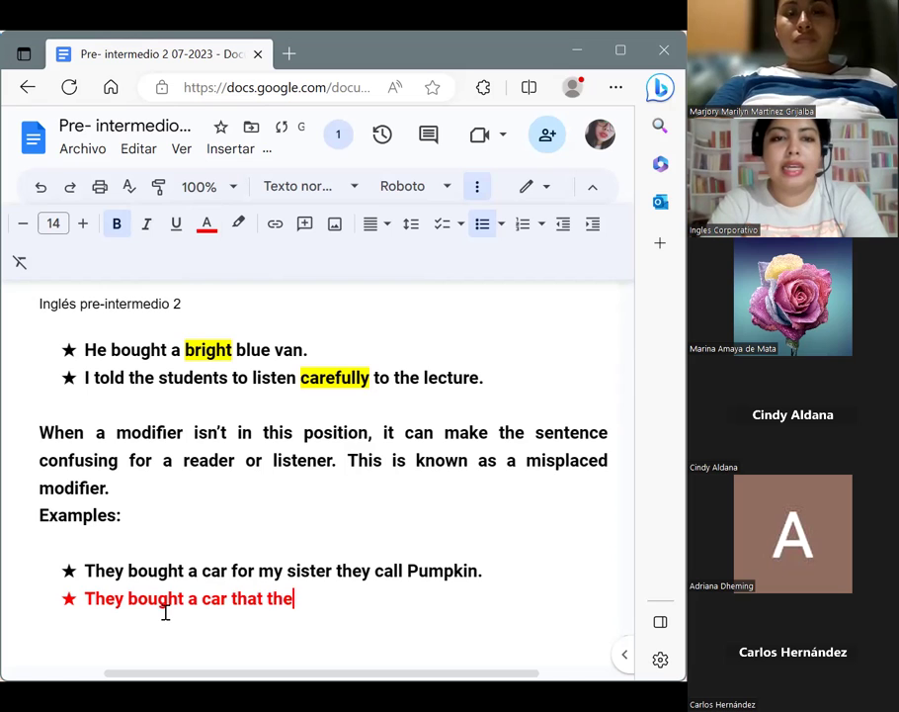
pyautogui.write('y call ')
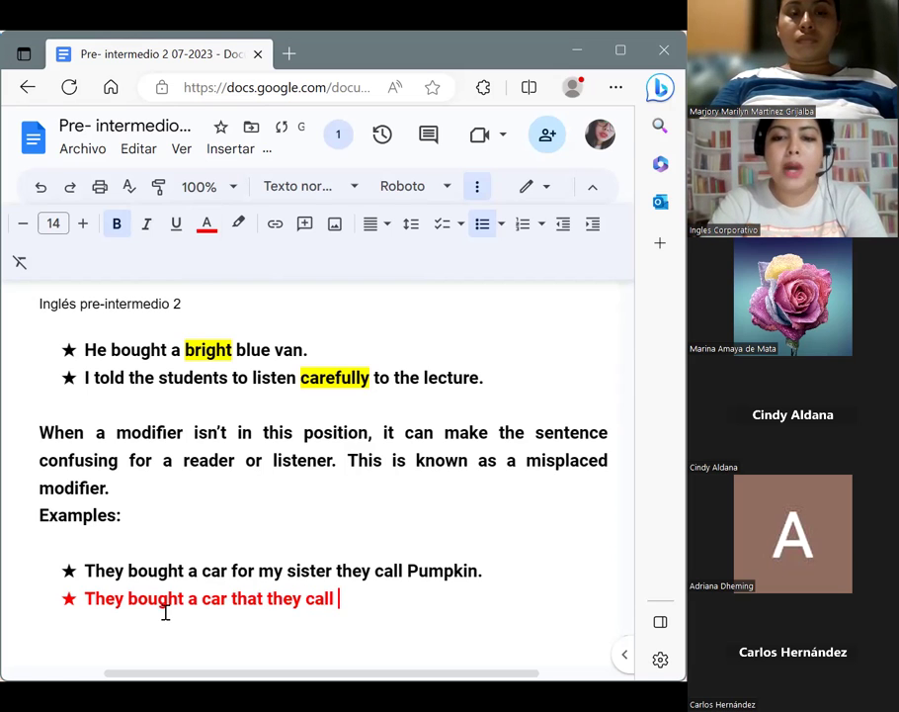
pyautogui.write('Pum')
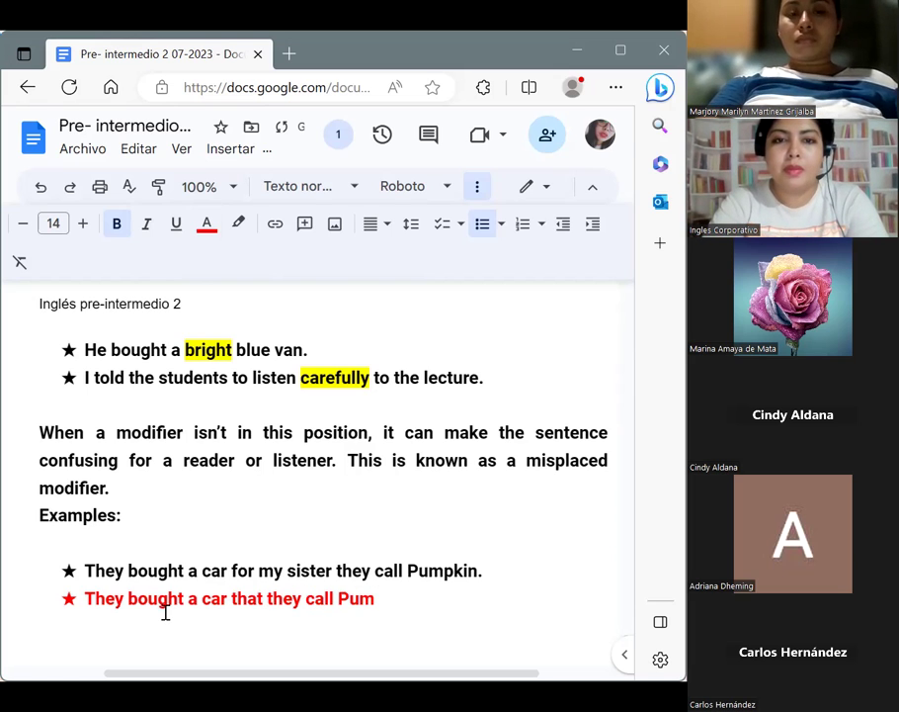
pyautogui.write('pkin')
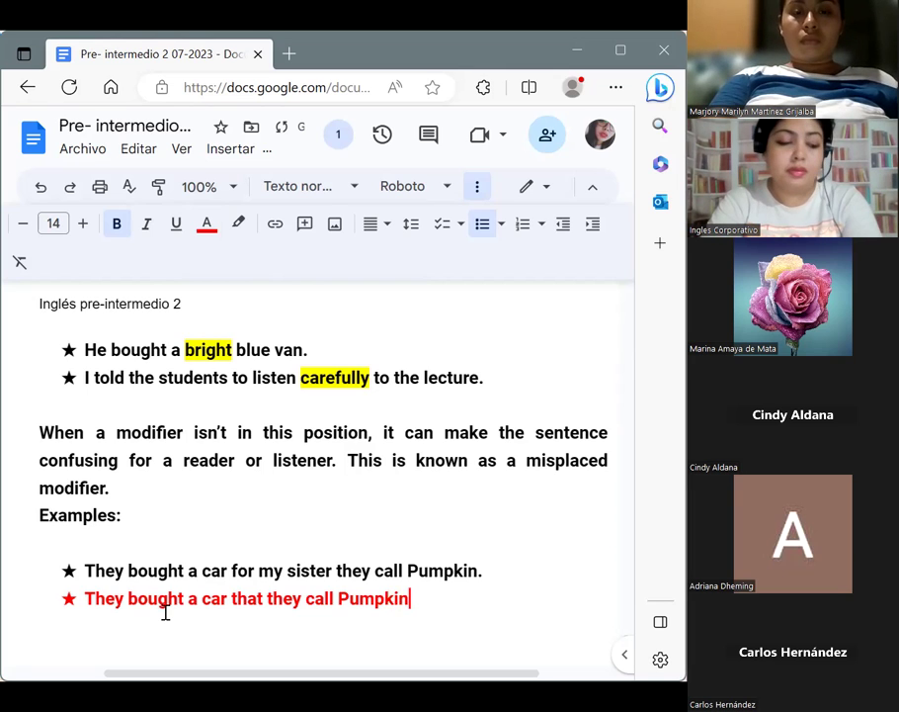
pyautogui.write(' f')
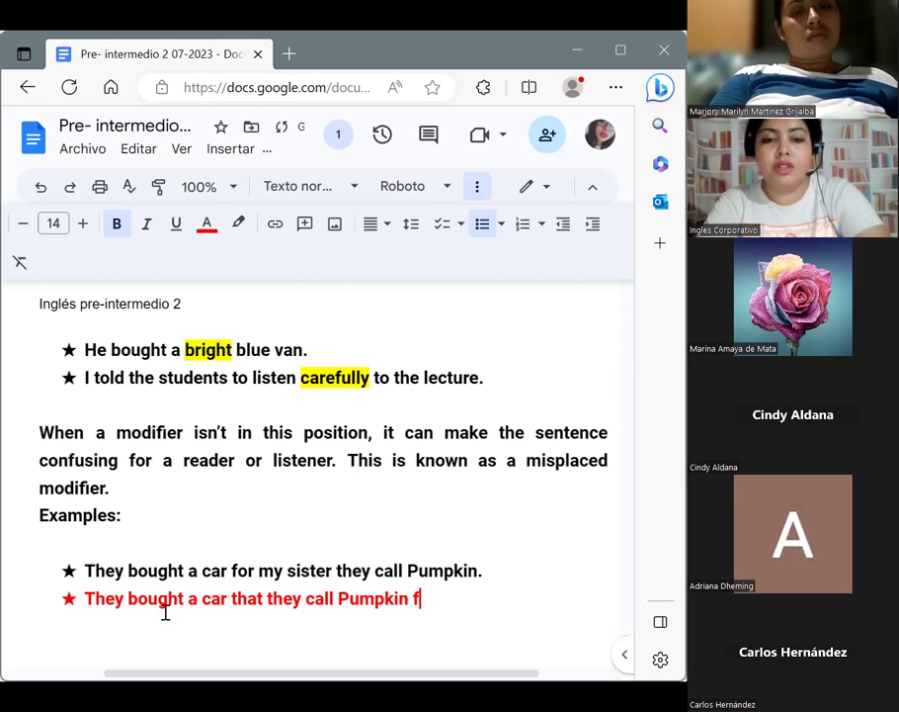
pyautogui.write('or my sis')
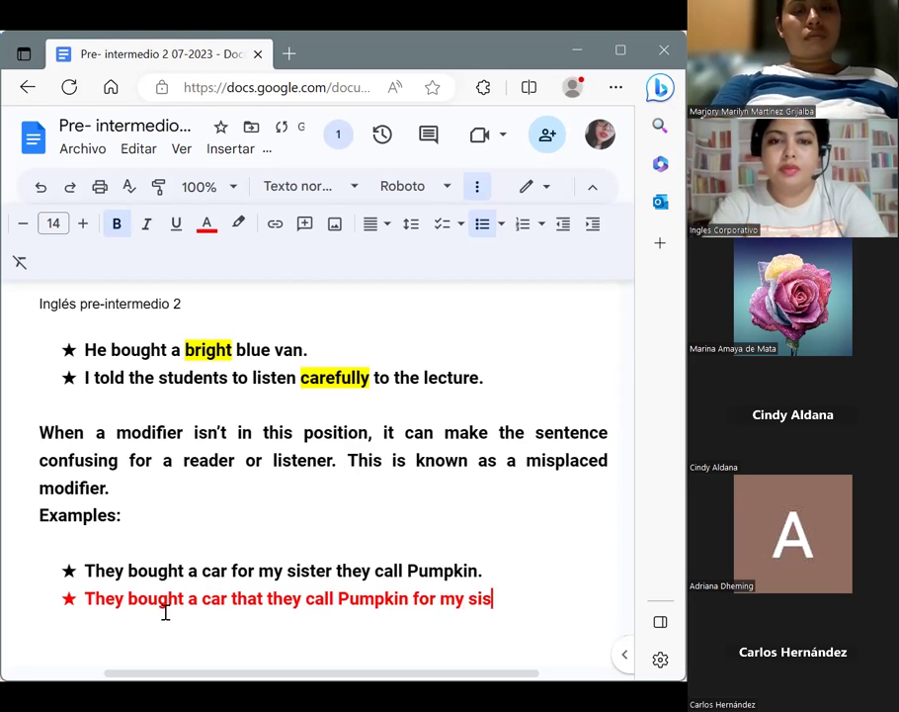
pyautogui.write('ter.')
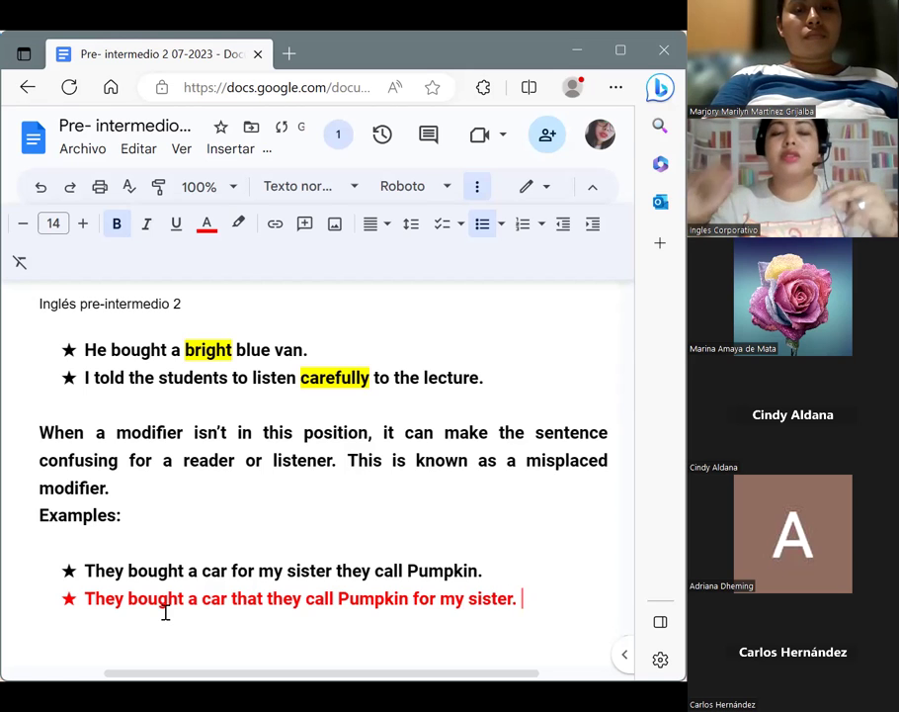
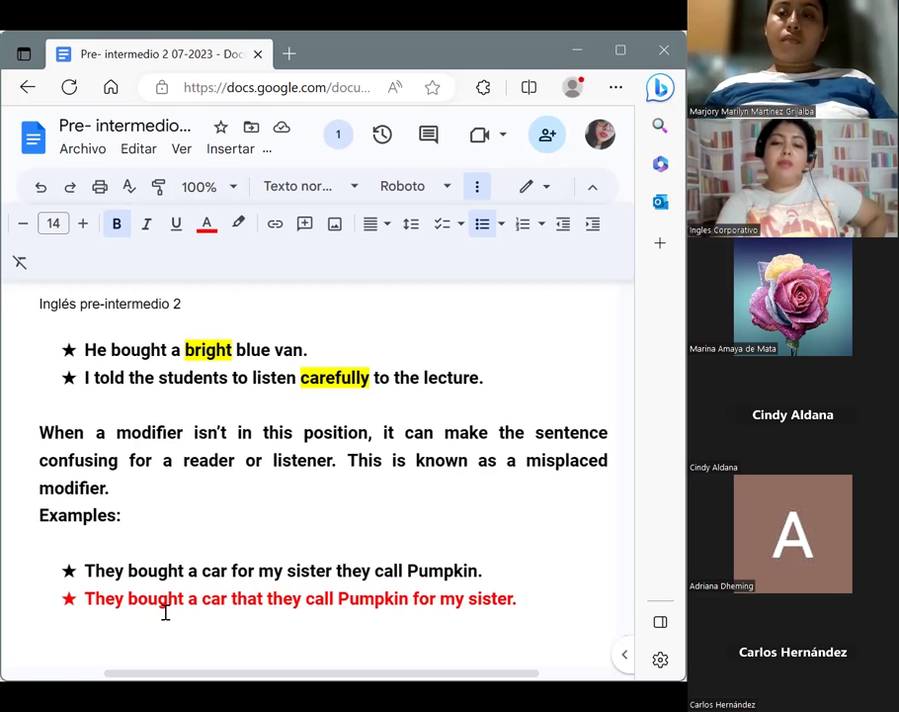
# Step: Open gaps in the black example before 'for my sister' and before 'they call Pumpkin.'
pyautogui.click(327, 571)
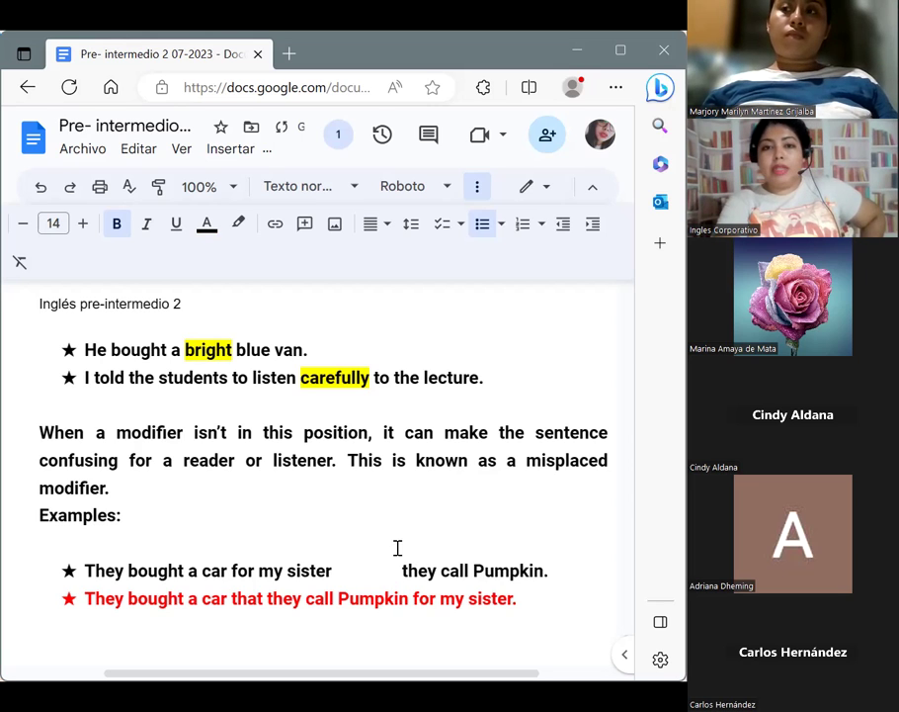
pyautogui.click(606, 580)
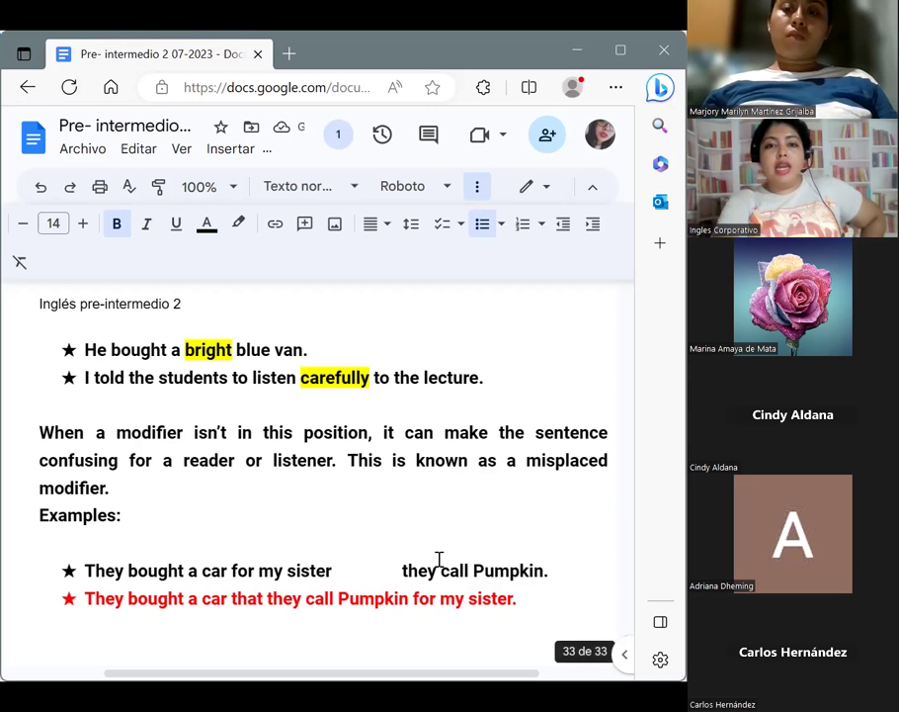
pyautogui.moveTo(403, 570)
pyautogui.mouseDown()
pyautogui.moveTo(532, 568)
pyautogui.moveTo(386, 558)
pyautogui.moveTo(401, 571)
pyautogui.mouseUp()
pyautogui.click(531, 569)
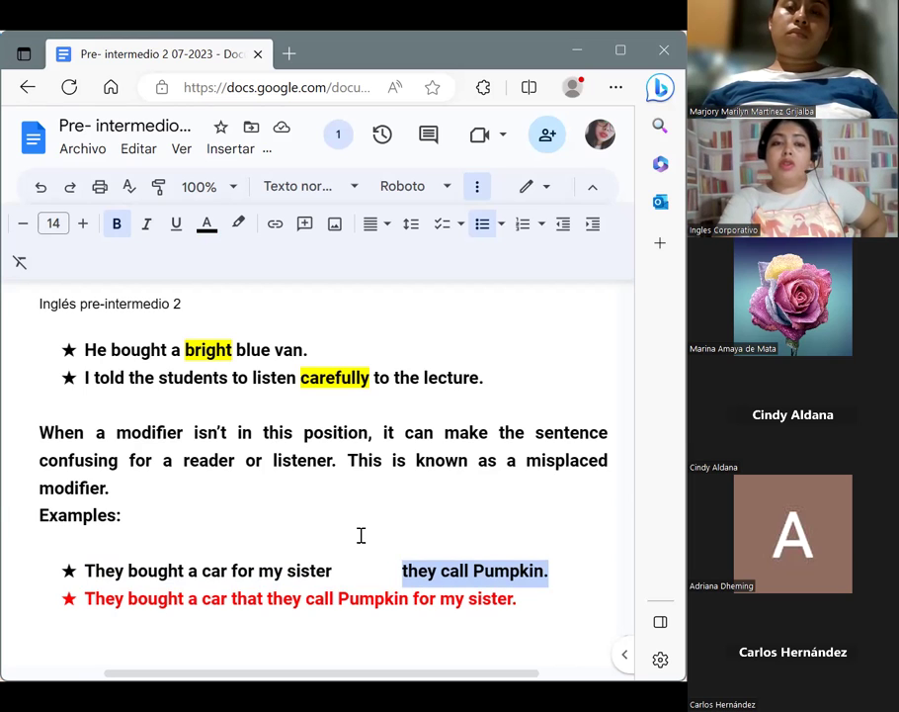
pyautogui.click(229, 570)
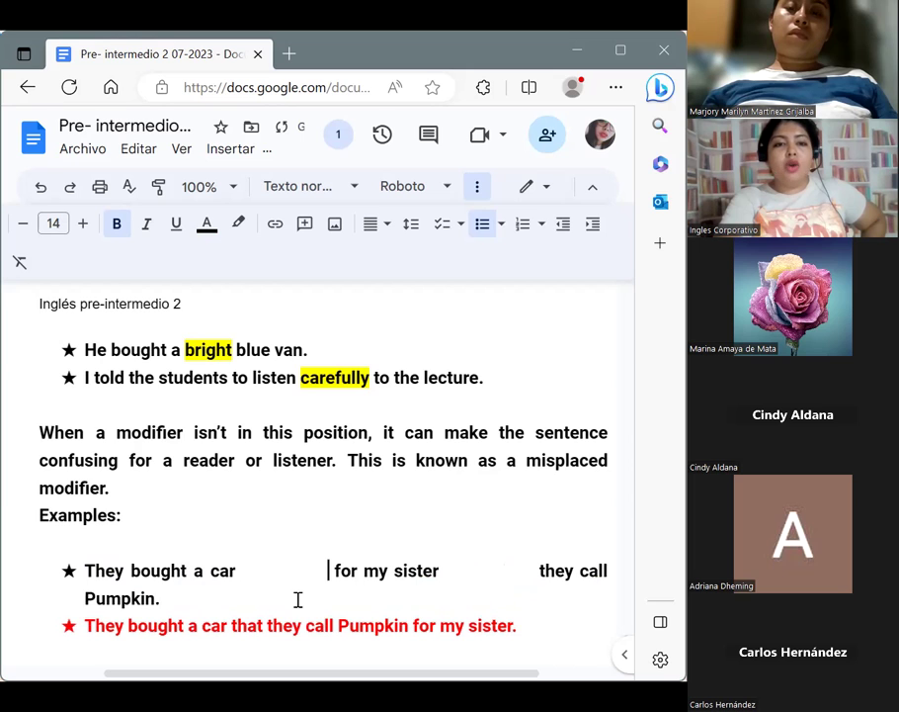
pyautogui.click(229, 625)
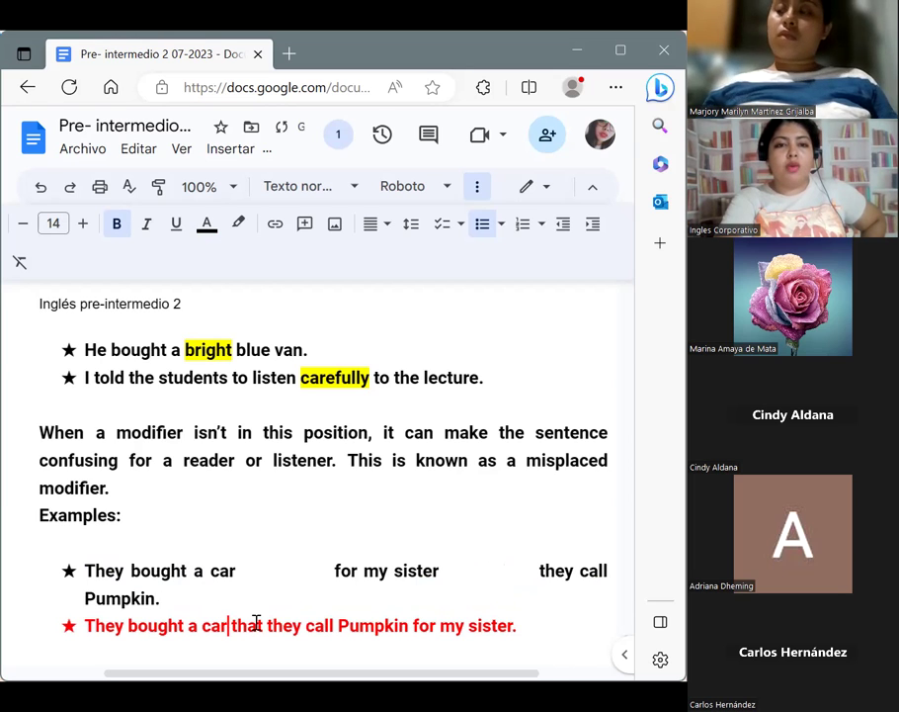
pyautogui.doubleClick(256, 622)
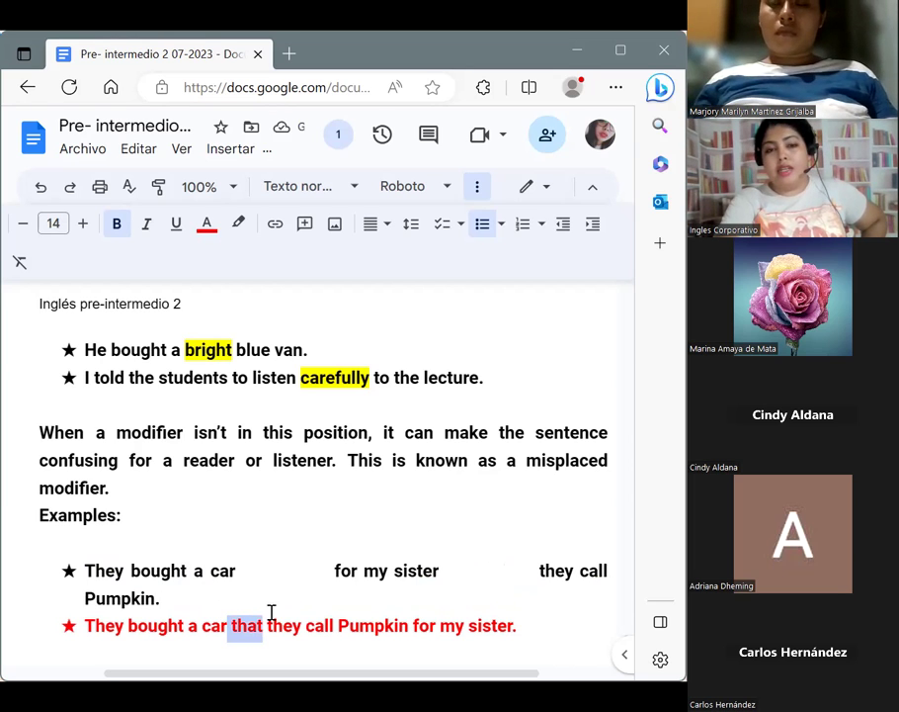
pyautogui.click(296, 573)
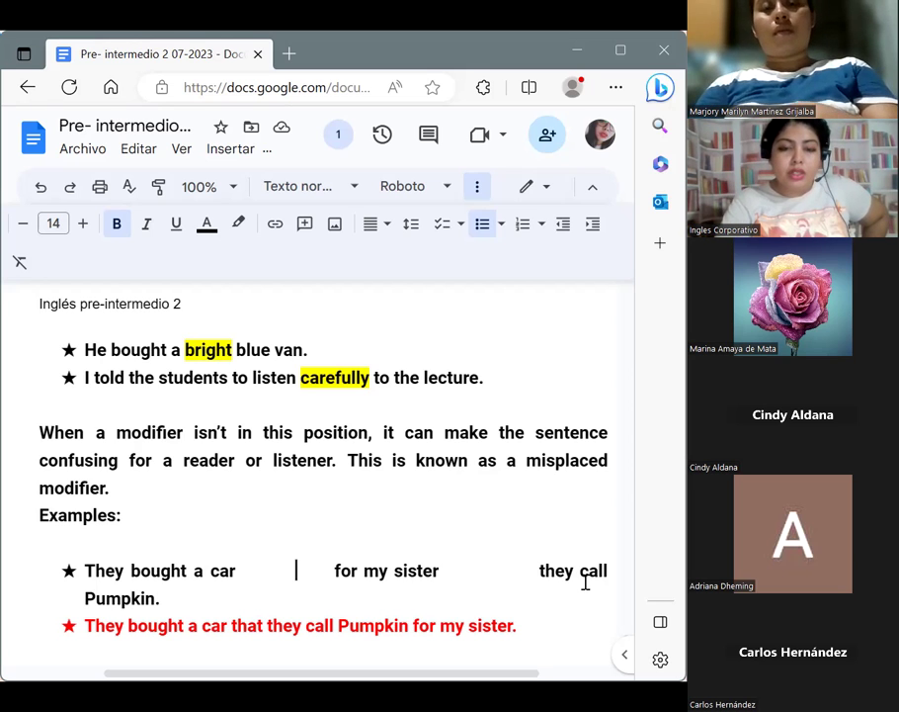
# Step: Below the red sentence, add an unbulleted black line reading 'Squinting and dangling modifiers'
pyautogui.click(567, 637)
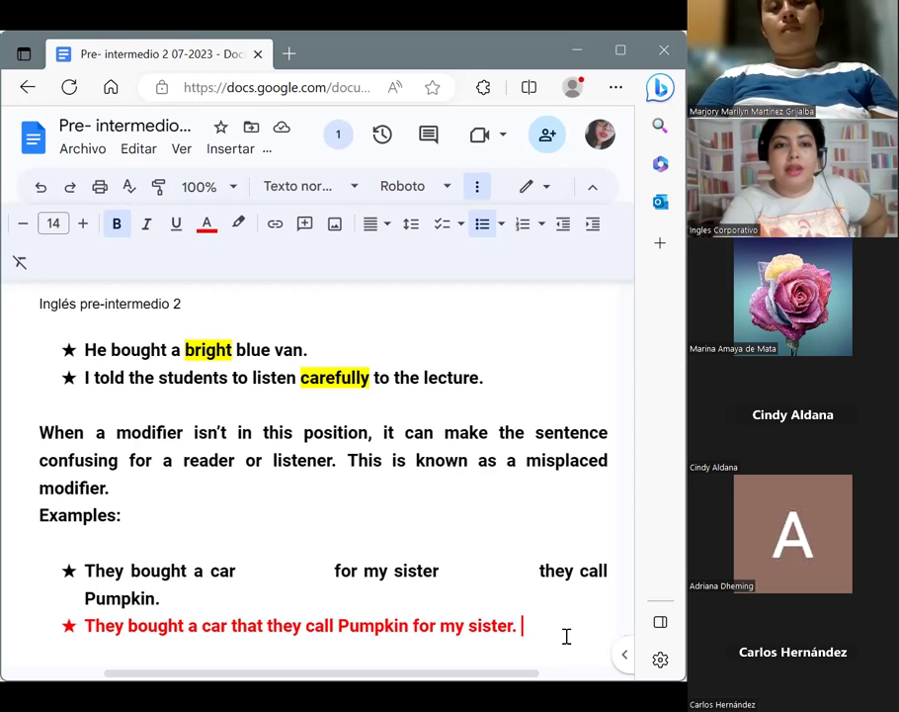
pyautogui.press('Return')
pyautogui.press('Return')
pyautogui.press('Return')
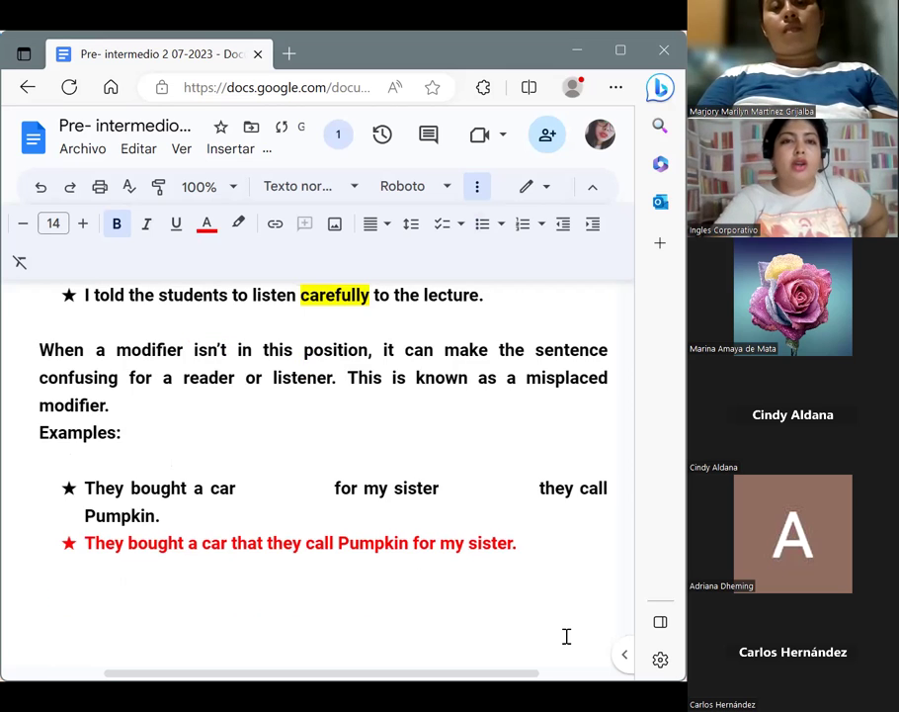
pyautogui.click(207, 225)
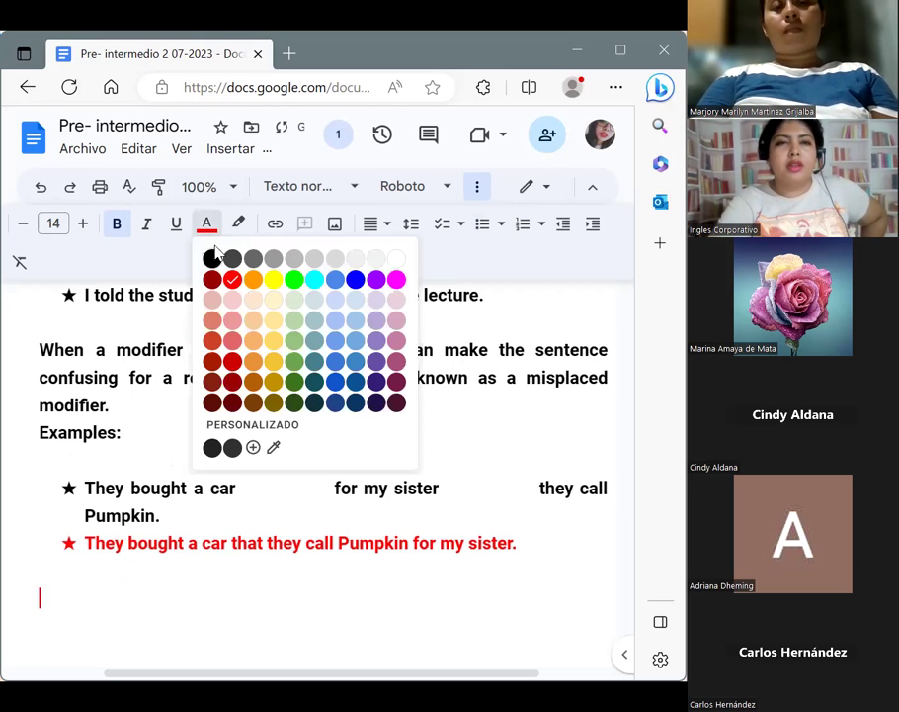
pyautogui.click(73, 614)
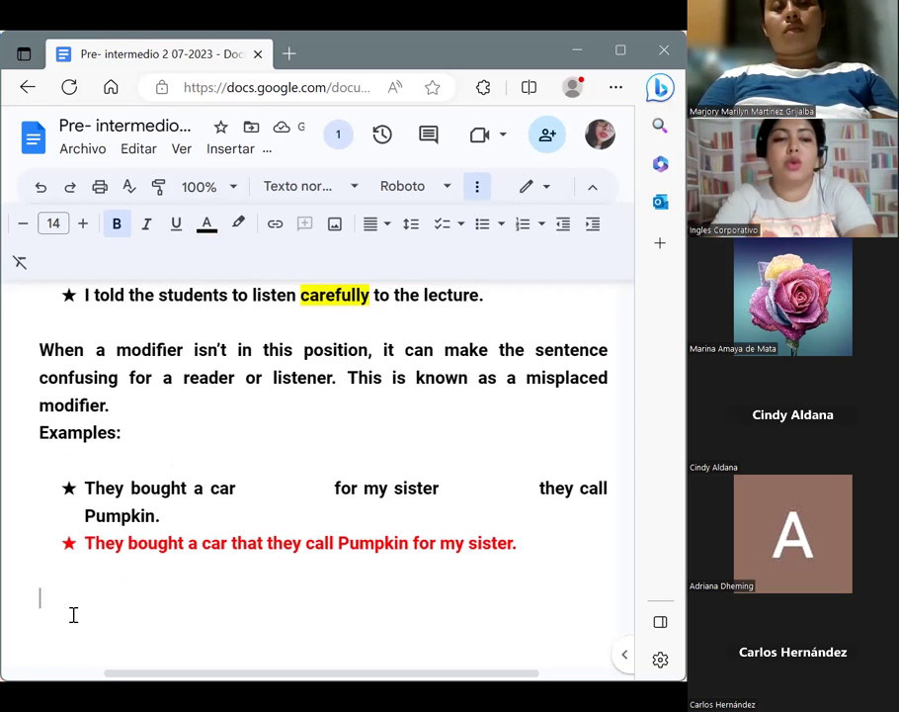
pyautogui.write('Squinting ')
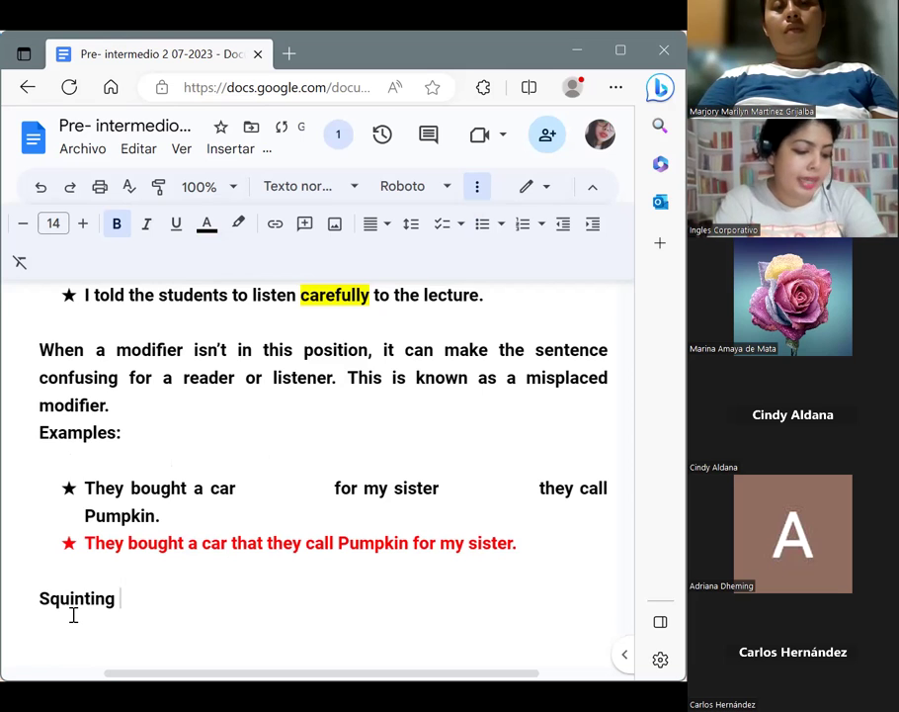
pyautogui.write('and ')
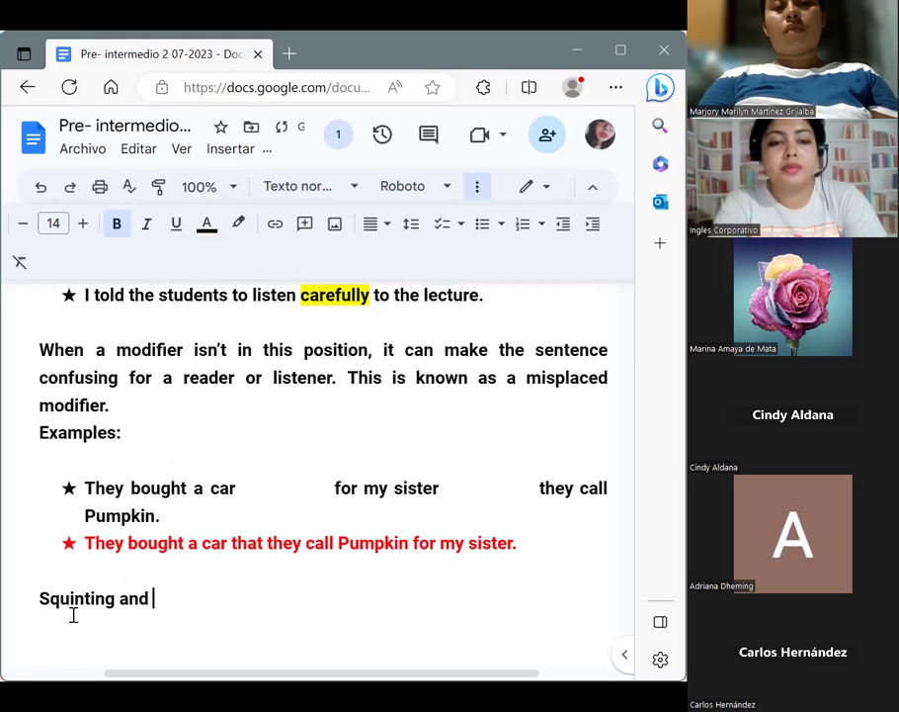
pyautogui.write('dangling ')
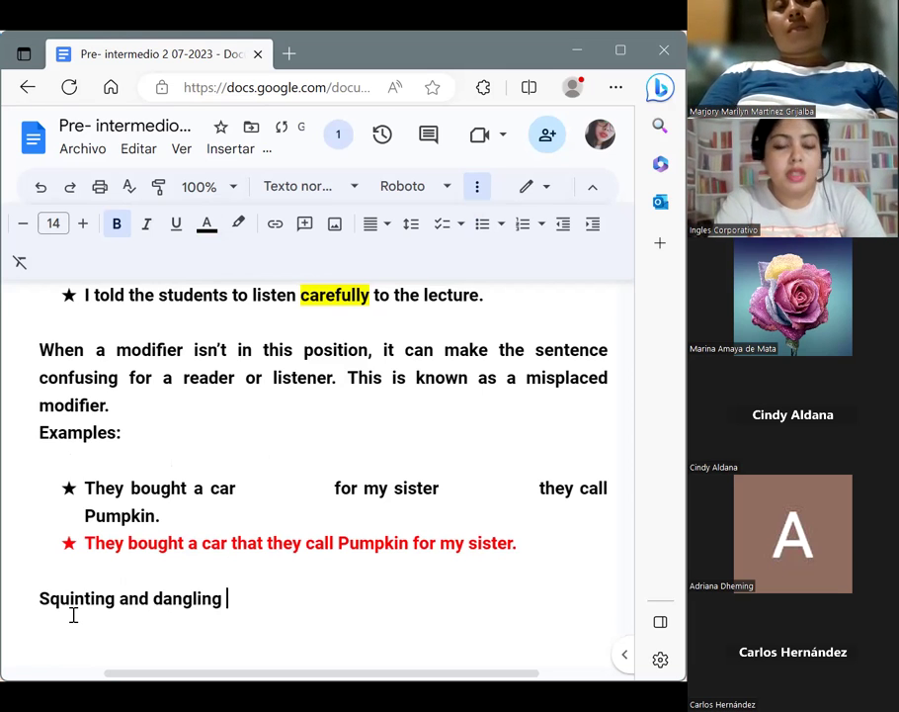
pyautogui.write('modifiers')
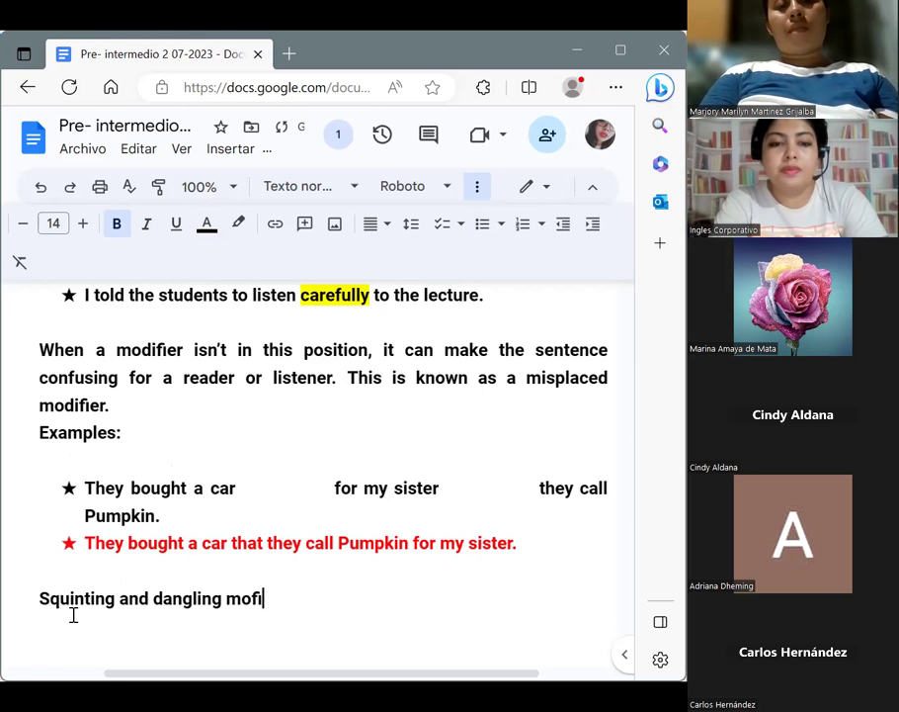
pyautogui.press('Return')
pyautogui.press('Return')
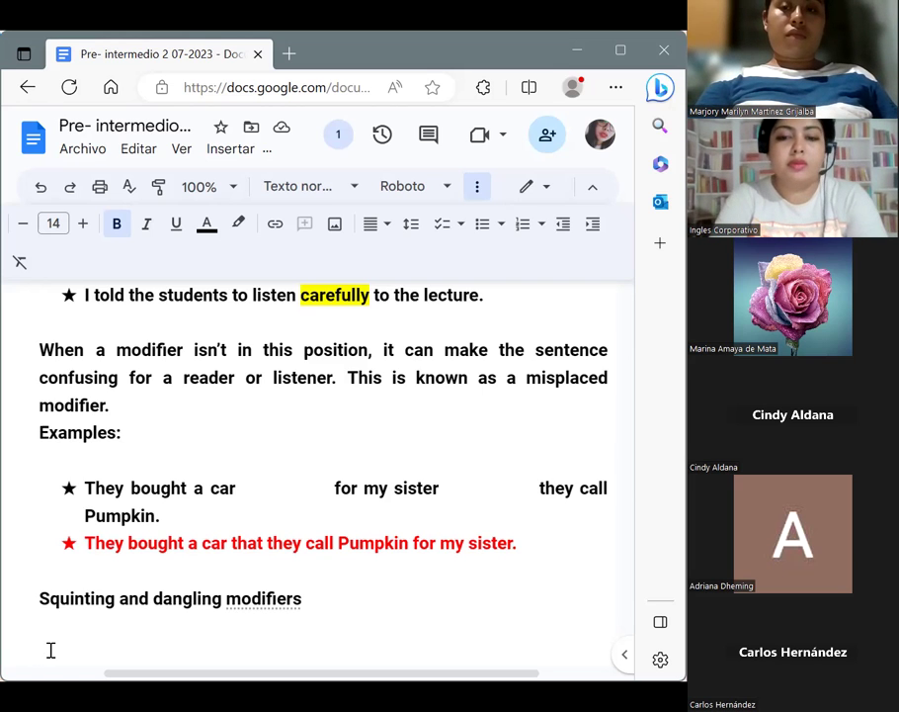
# Step: Write that a dangling modifier is a misplaced modifier that doesn't modify any specific word in the sentence
pyautogui.write('One ')
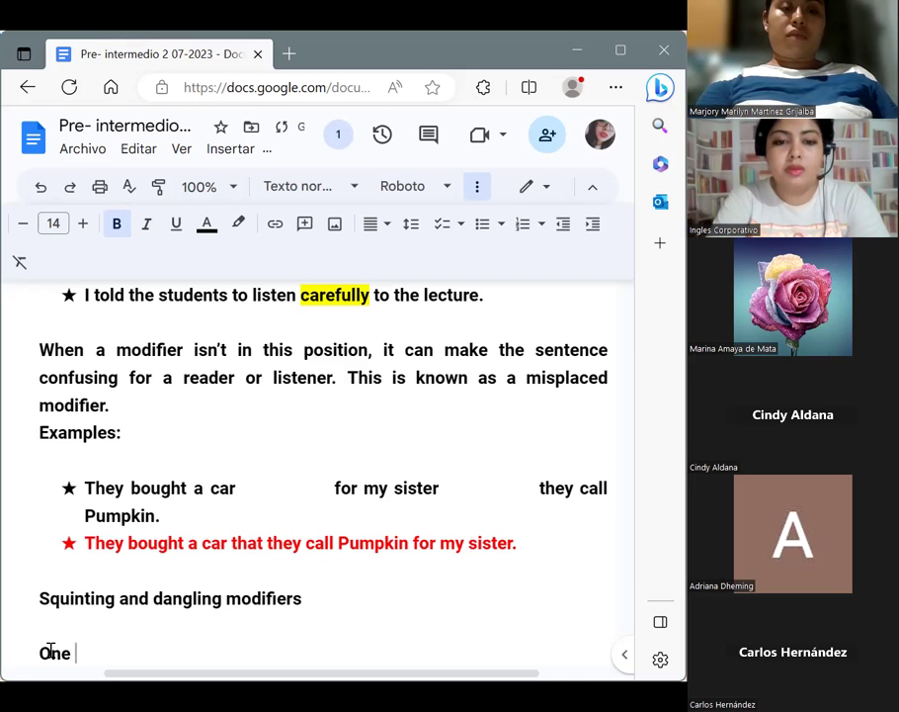
pyautogui.write('of')
pyautogui.press('BackSpace')
pyautogui.press('BackSpace')
pyautogui.press('BackSpace')
pyautogui.write('type of ')
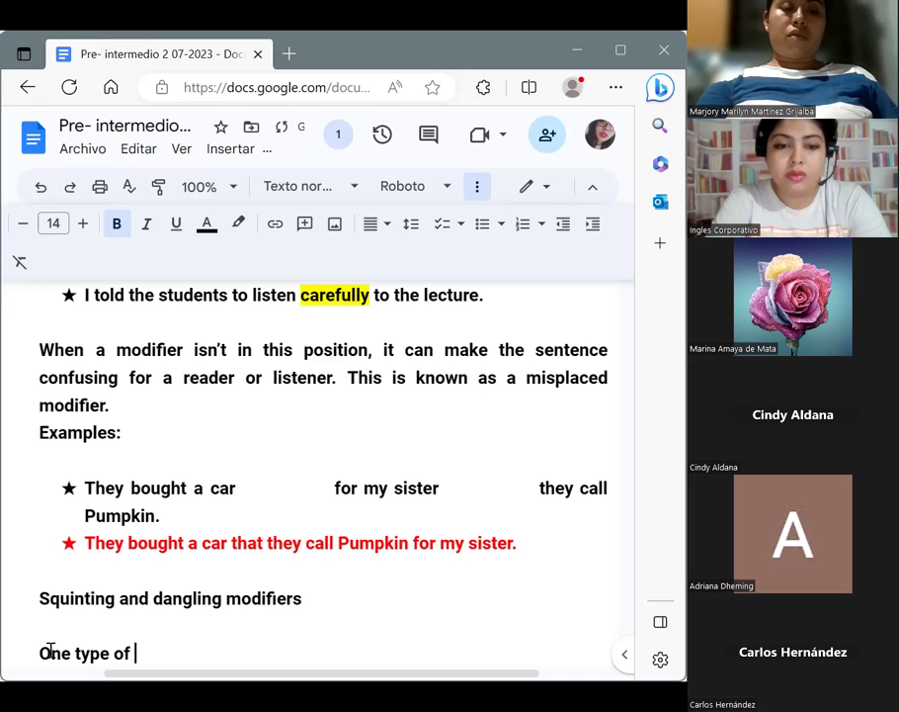
pyautogui.write('misplaced ')
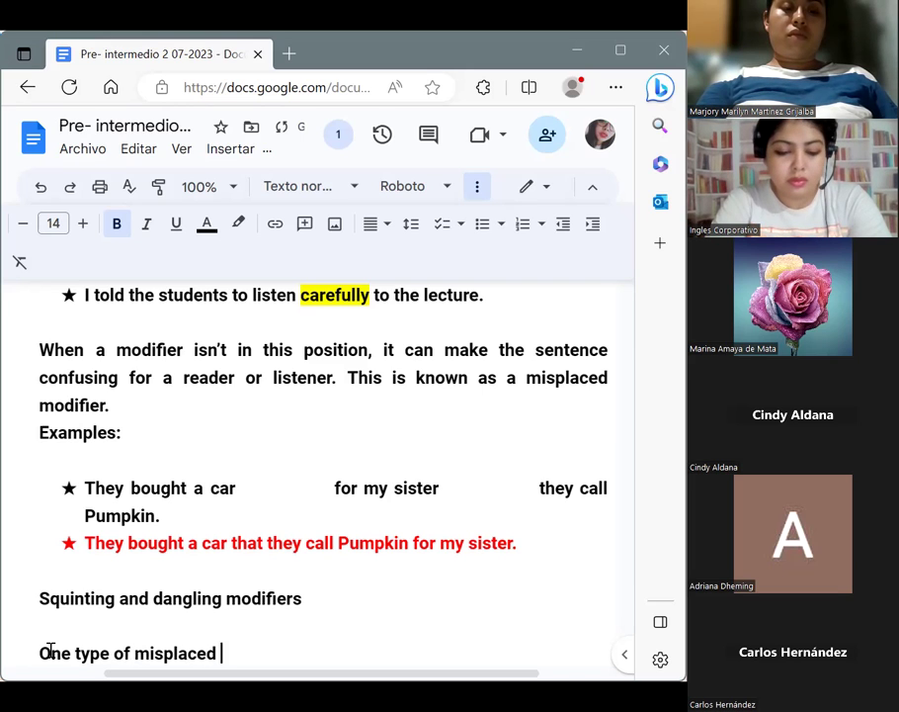
pyautogui.write('modifier is know')
pyautogui.press('BackSpace')
pyautogui.write('n as a ')
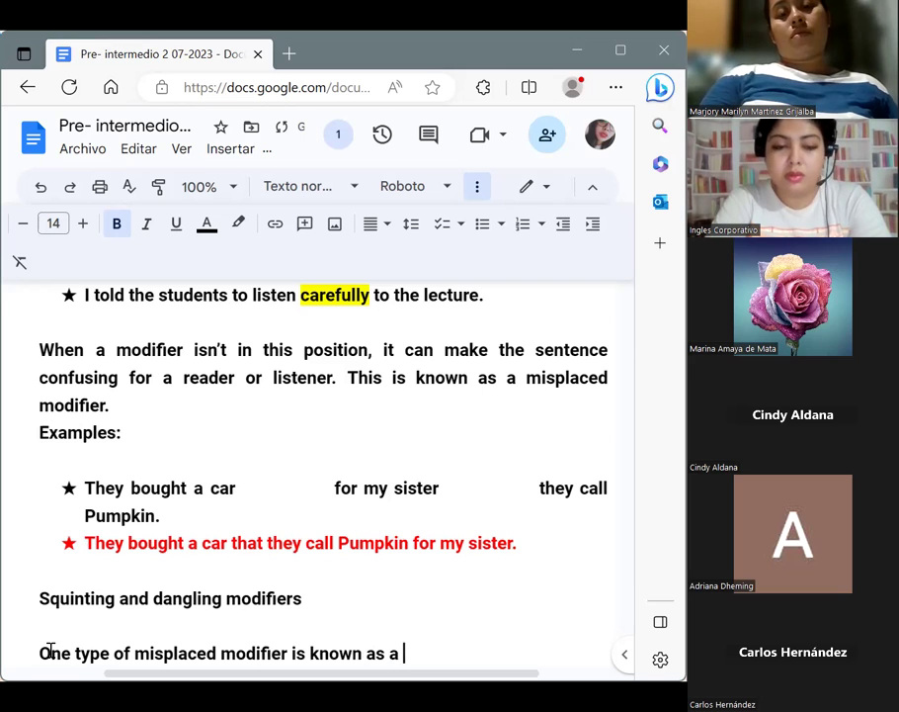
pyautogui.write('dangling modifier')
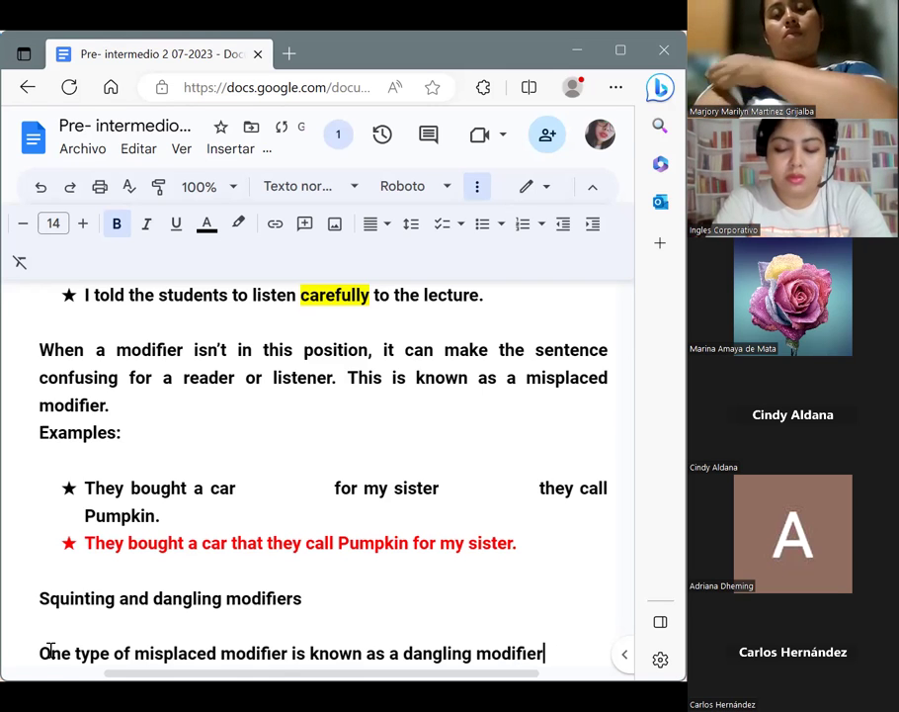
pyautogui.write('. ')
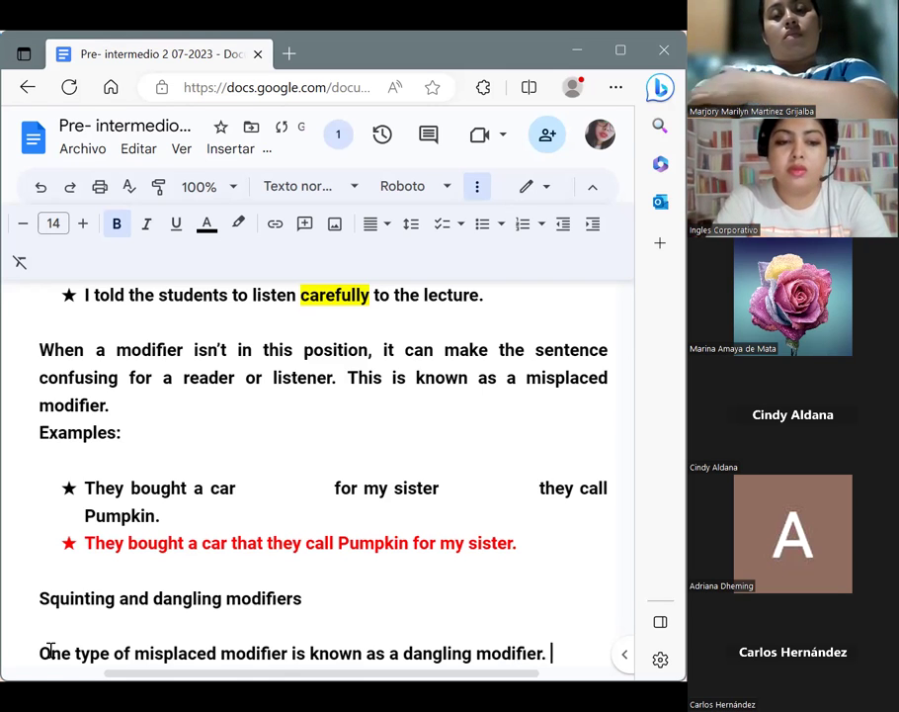
pyautogui.write('A dangling modifi')
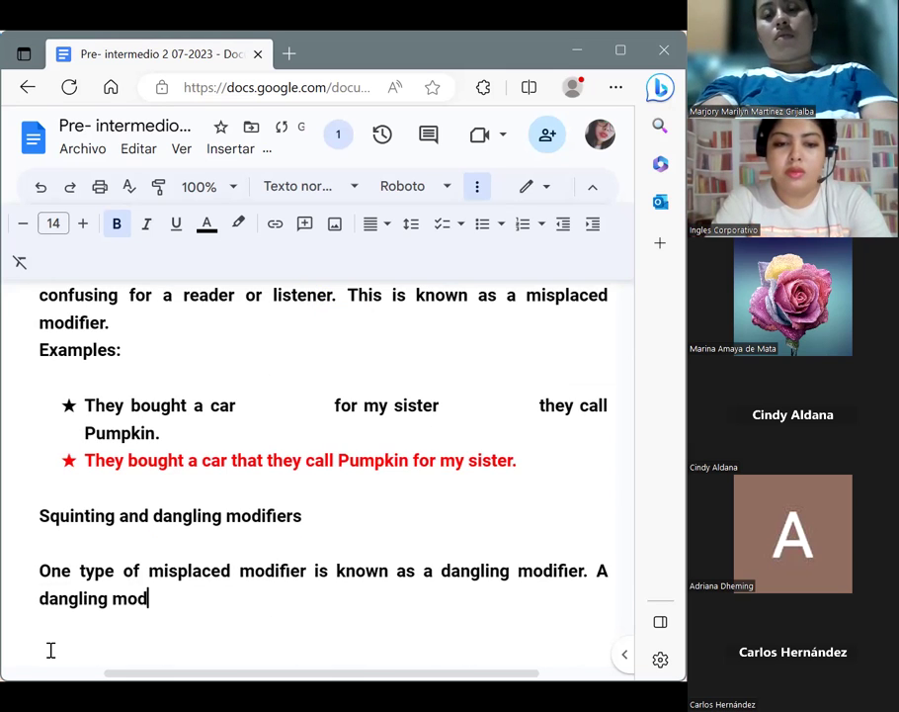
pyautogui.write('er')
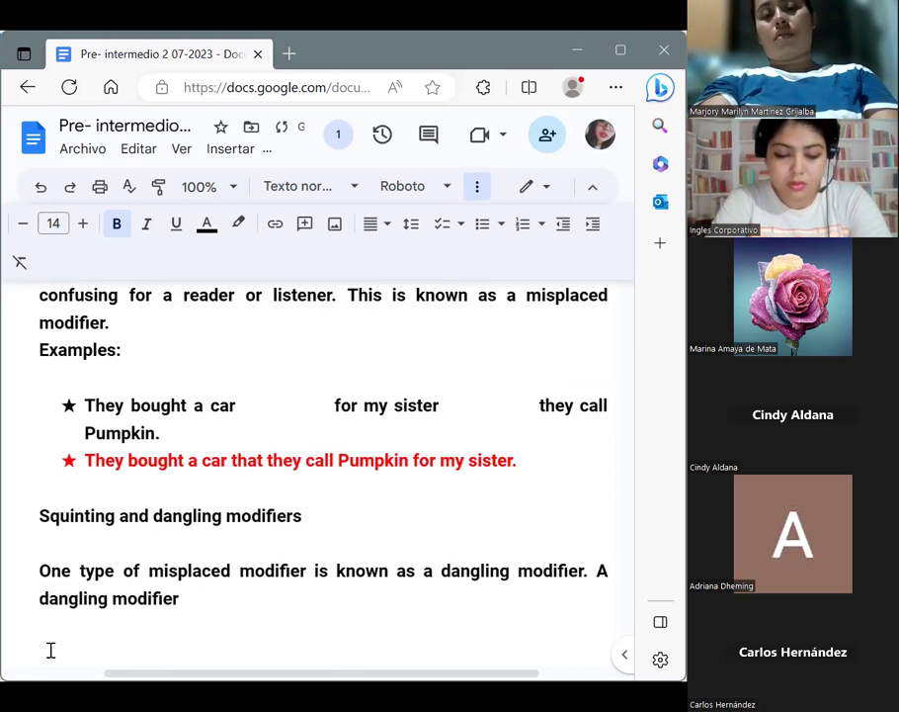
pyautogui.write(' is ')
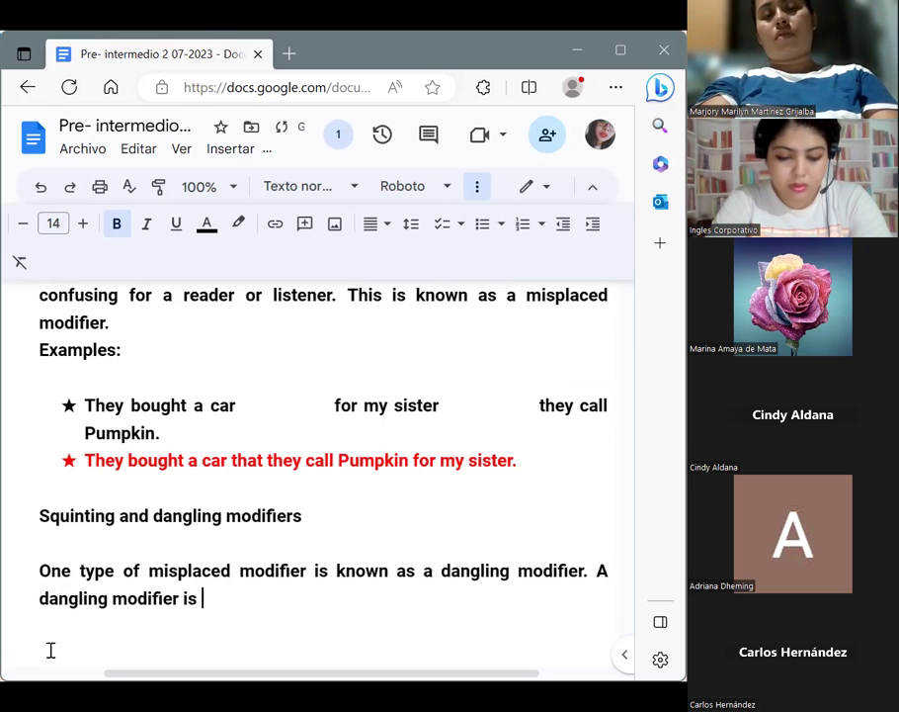
pyautogui.write('a word')
pyautogui.press('BackSpace')
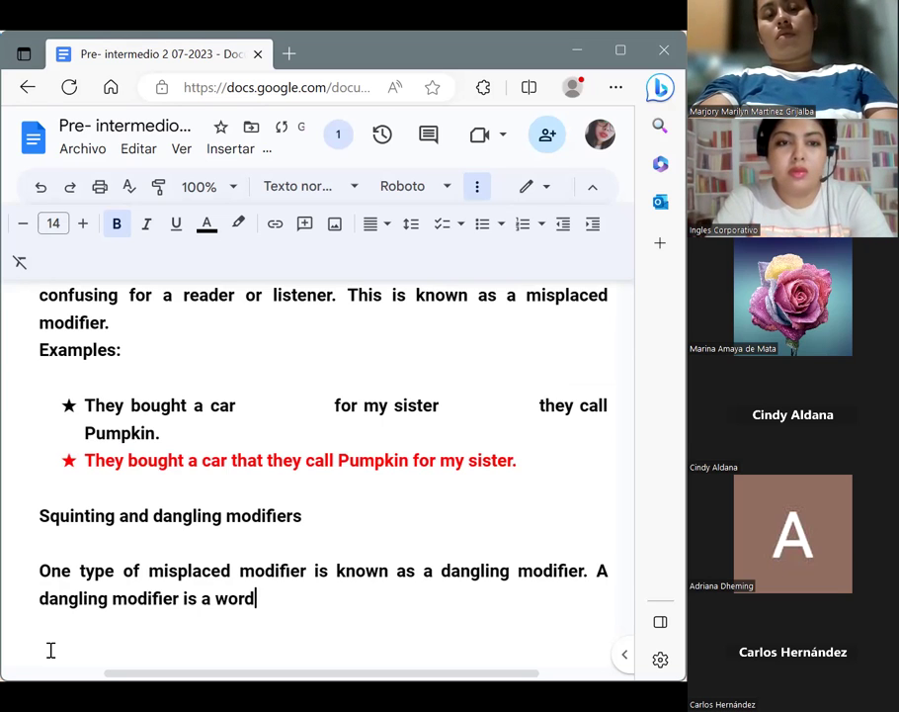
pyautogui.press('BackSpace')
pyautogui.press('BackSpace')
pyautogui.press('BackSpace')
pyautogui.press('BackSpace')
pyautogui.write('modifier')
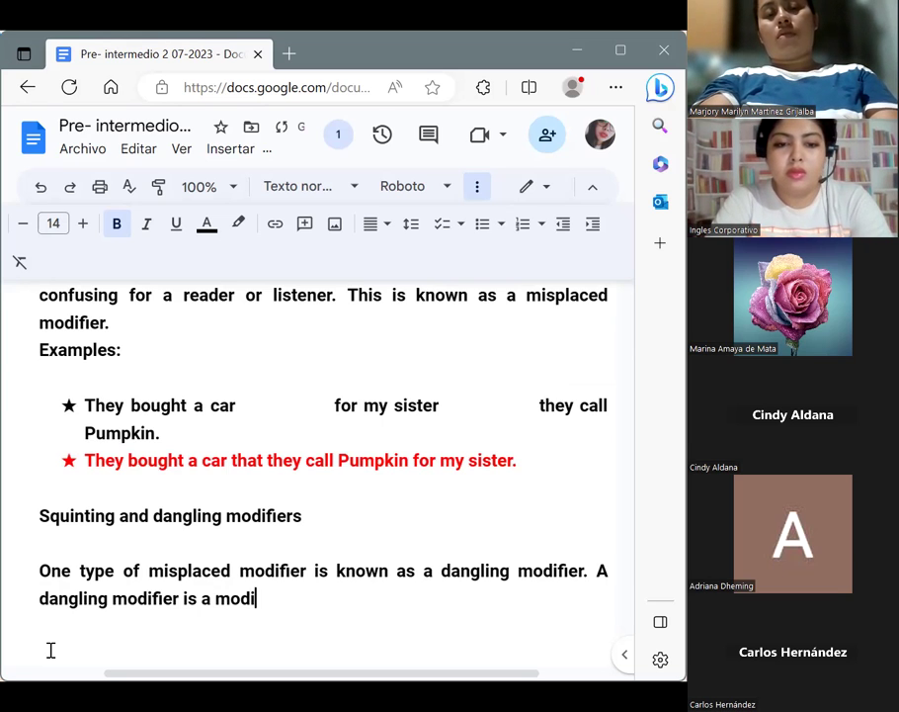
pyautogui.write(' that ')
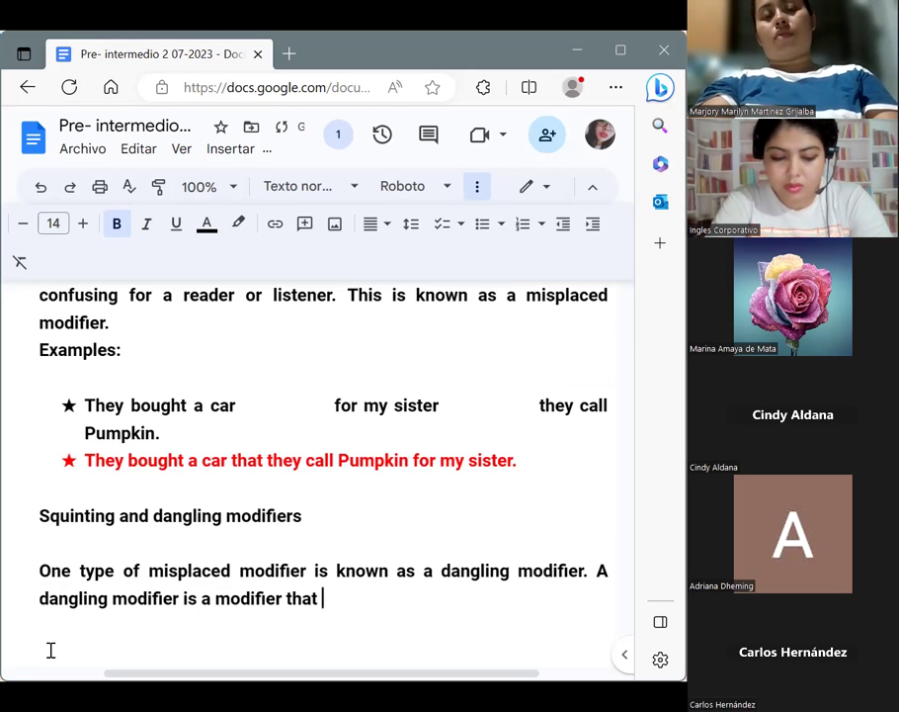
pyautogui.write('doesn')
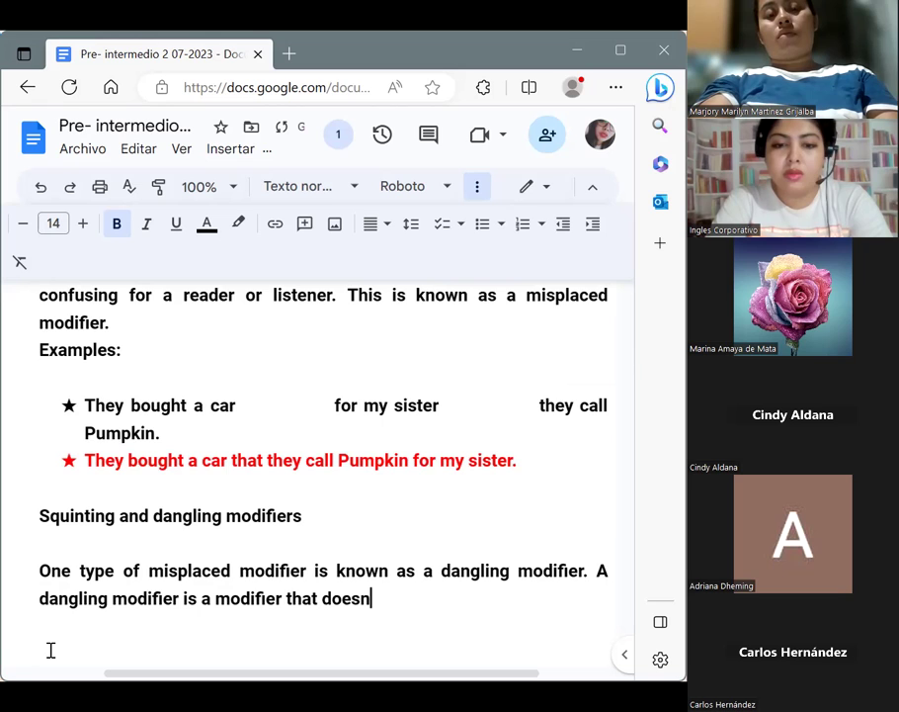
pyautogui.write("'t modify")
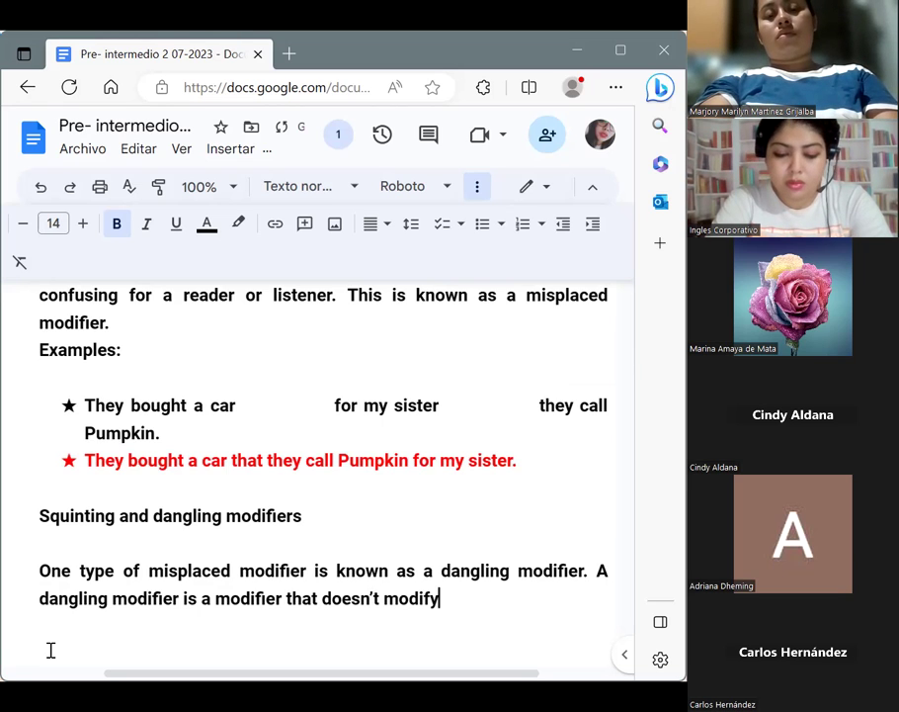
pyautogui.write(' any specific')
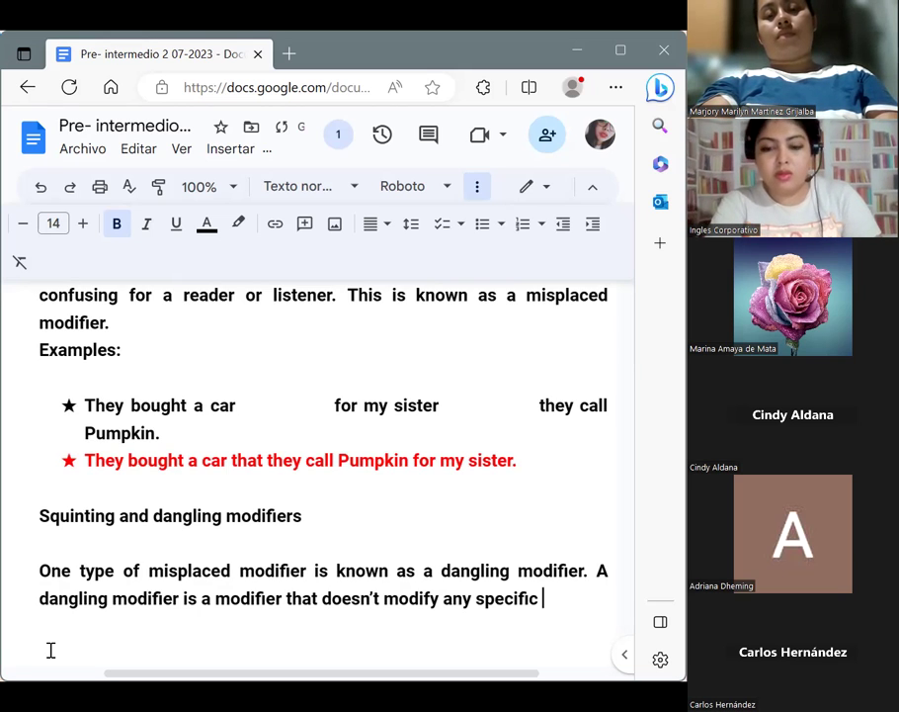
pyautogui.write(' word ')
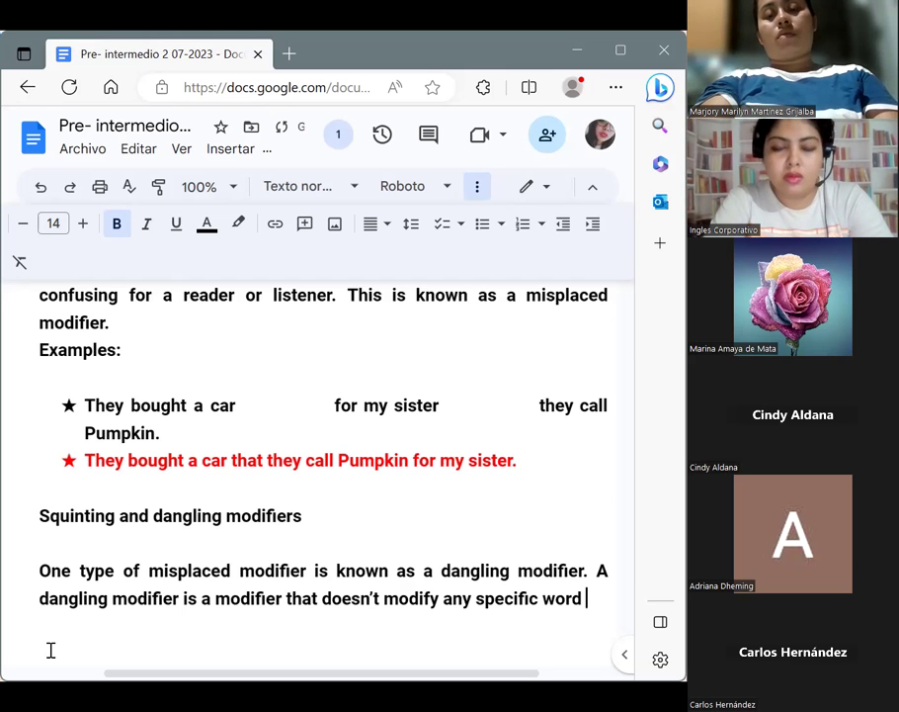
pyautogui.write('in the ')
pyautogui.write('sentence')
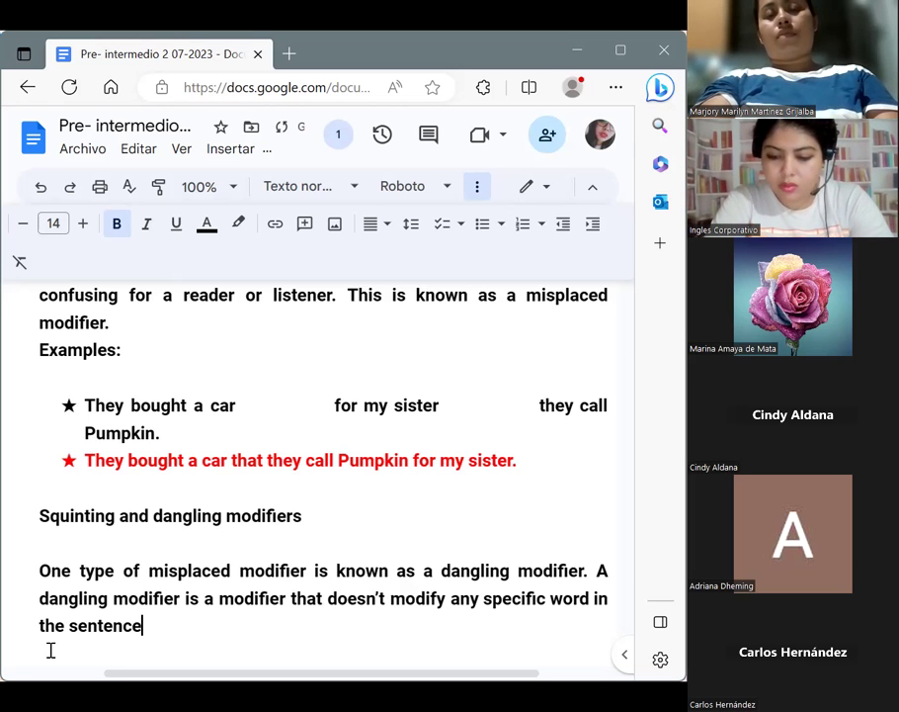
pyautogui.write('.')
pyautogui.press('Return')
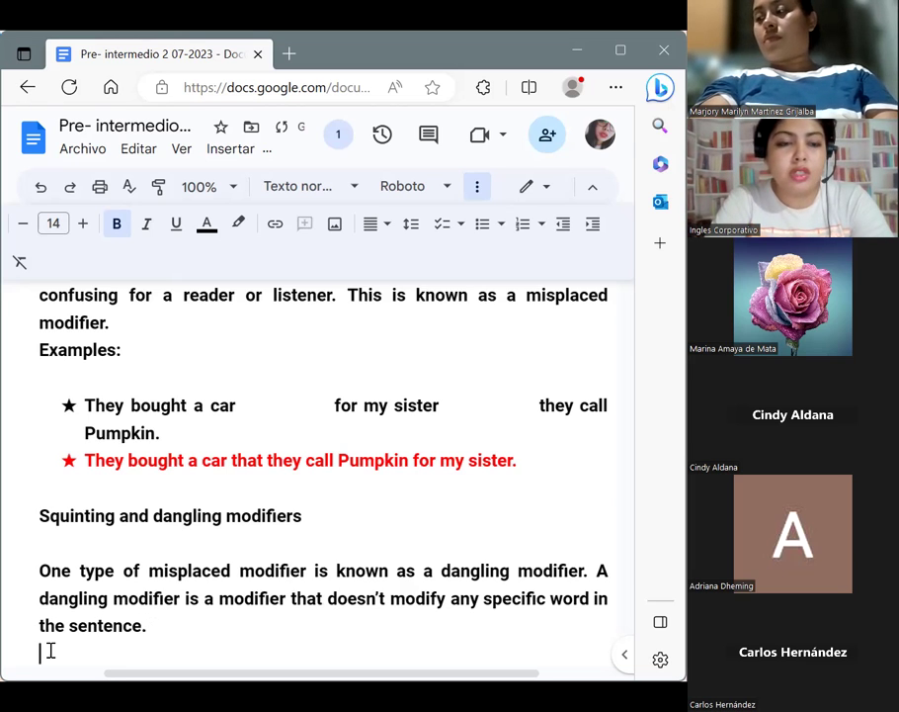
pyautogui.press('Return')
# Step: Add an 'Examples:' line with a ❖ diamond-bulleted item beneath it
pyautogui.write('Exa')
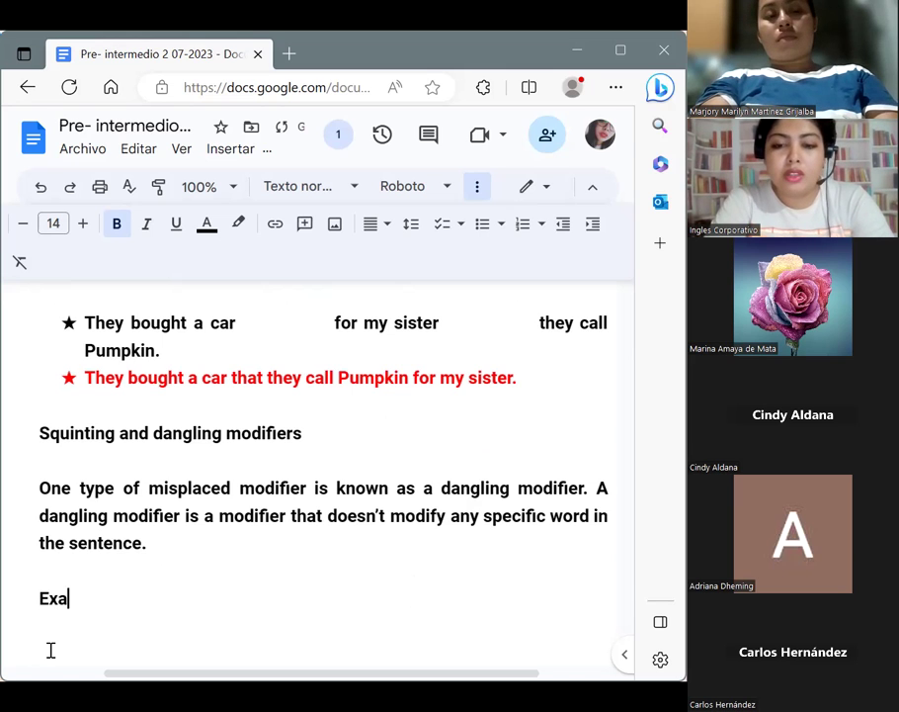
pyautogui.write('mples:')
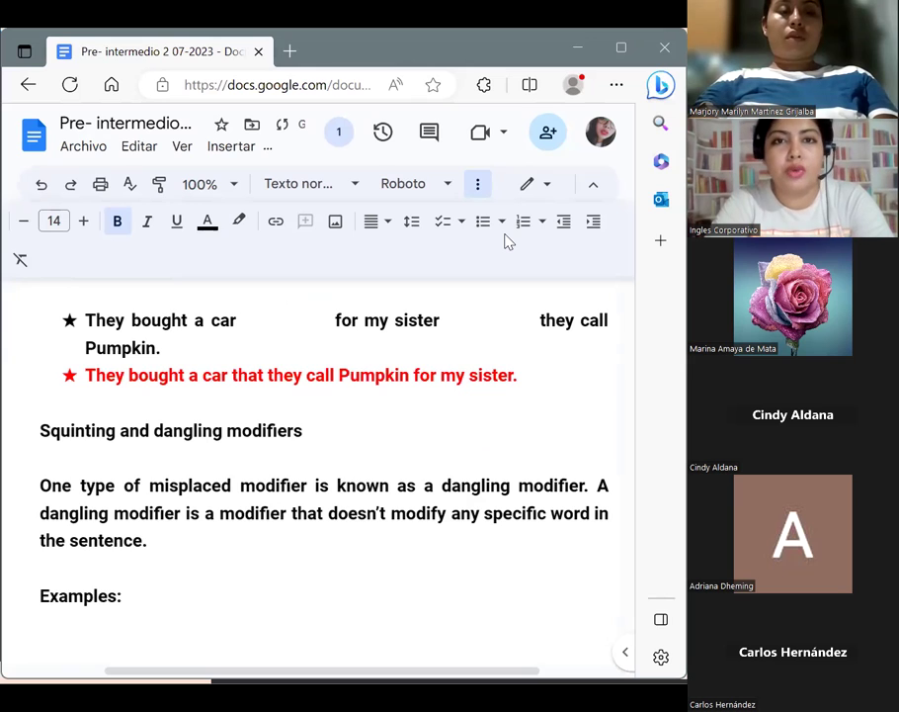
pyautogui.press('Return')
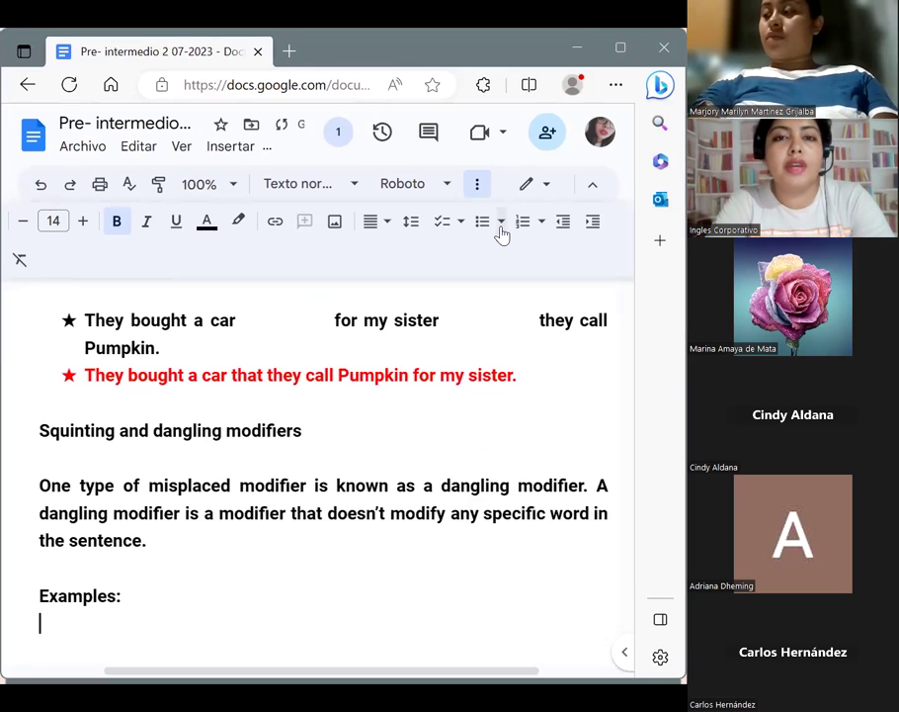
pyautogui.click(501, 223)
pyautogui.click(402, 290)
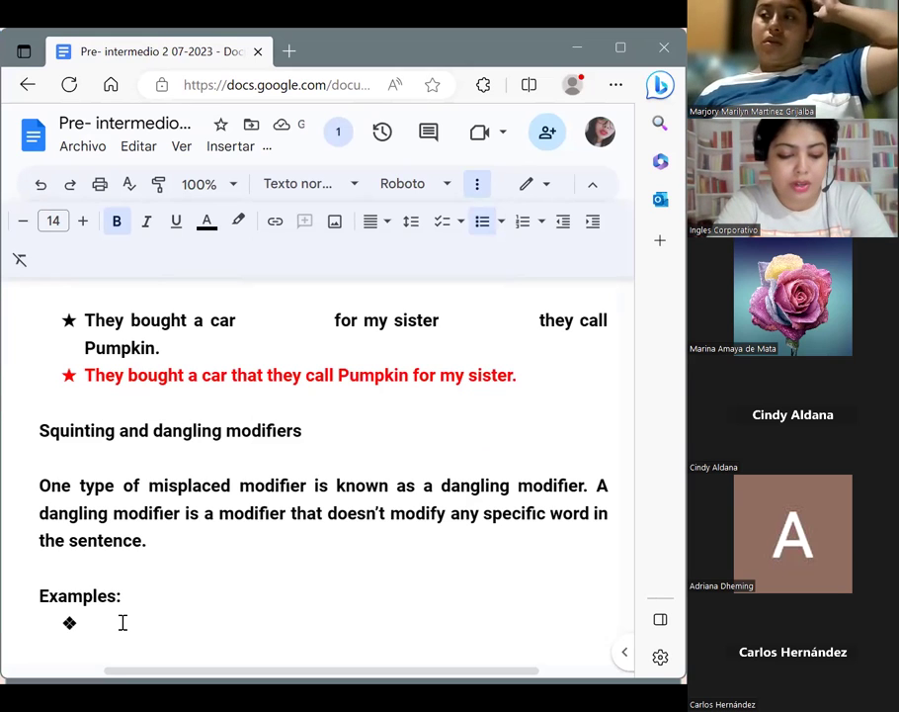
# Step: Type the bullet 'After reading the book, I thought the movie was great.'
pyautogui.write('After')
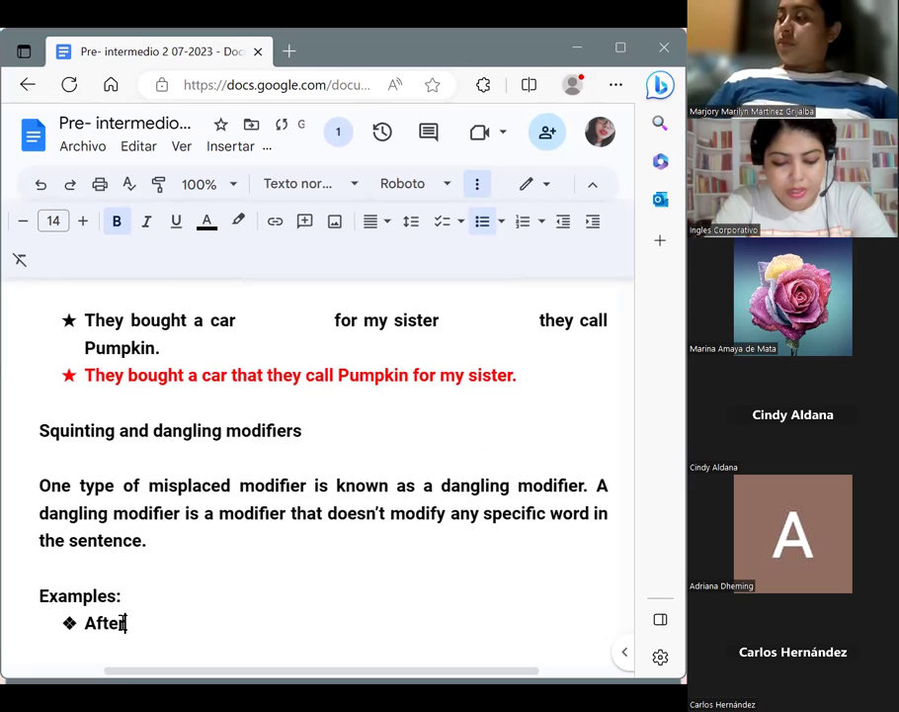
pyautogui.write(' re')
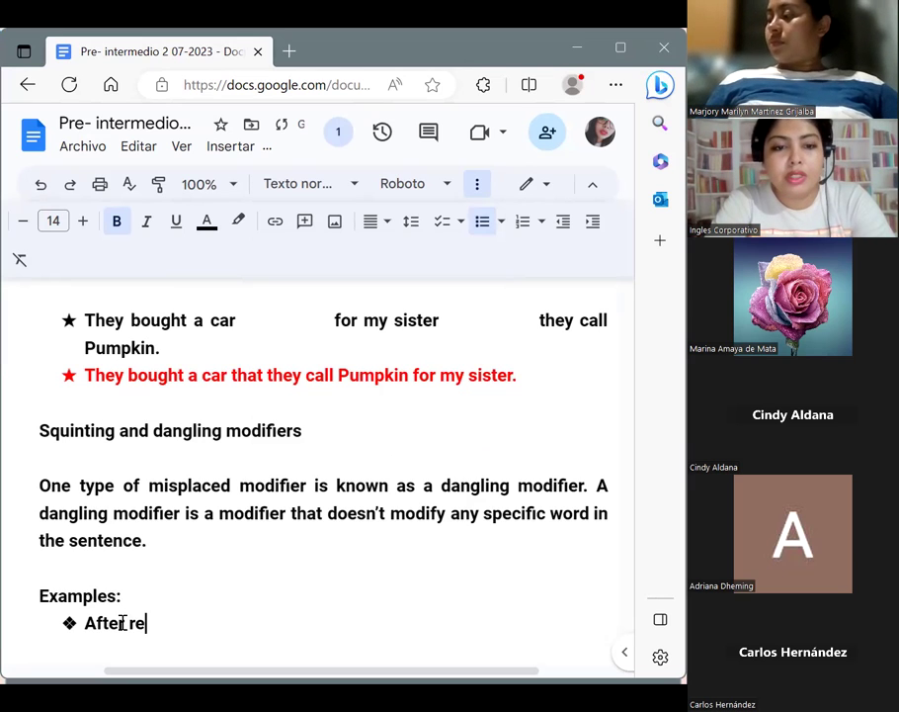
pyautogui.write('ading ')
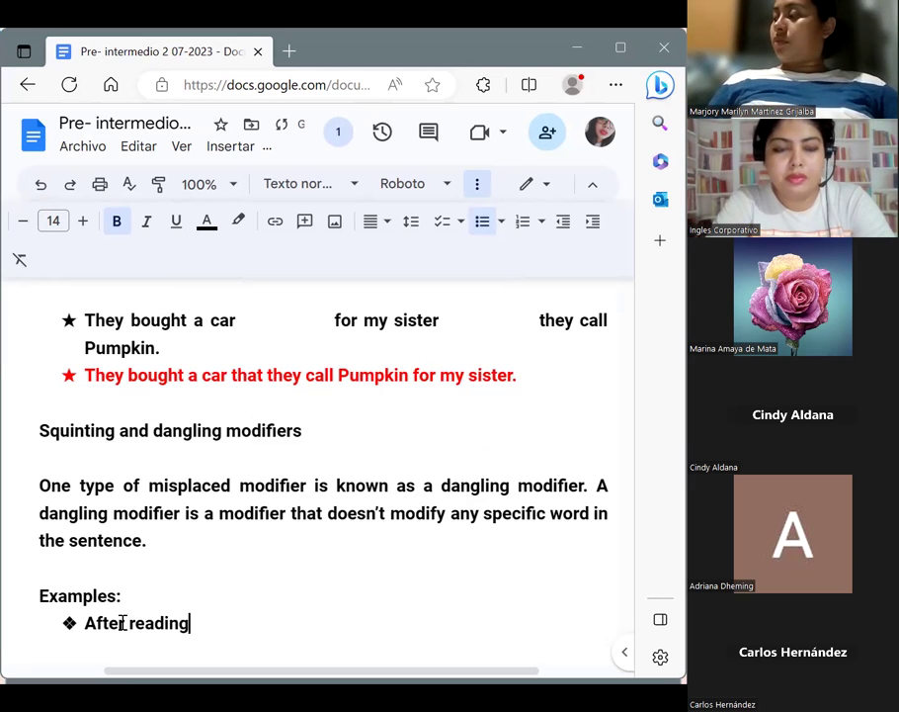
pyautogui.write('th')
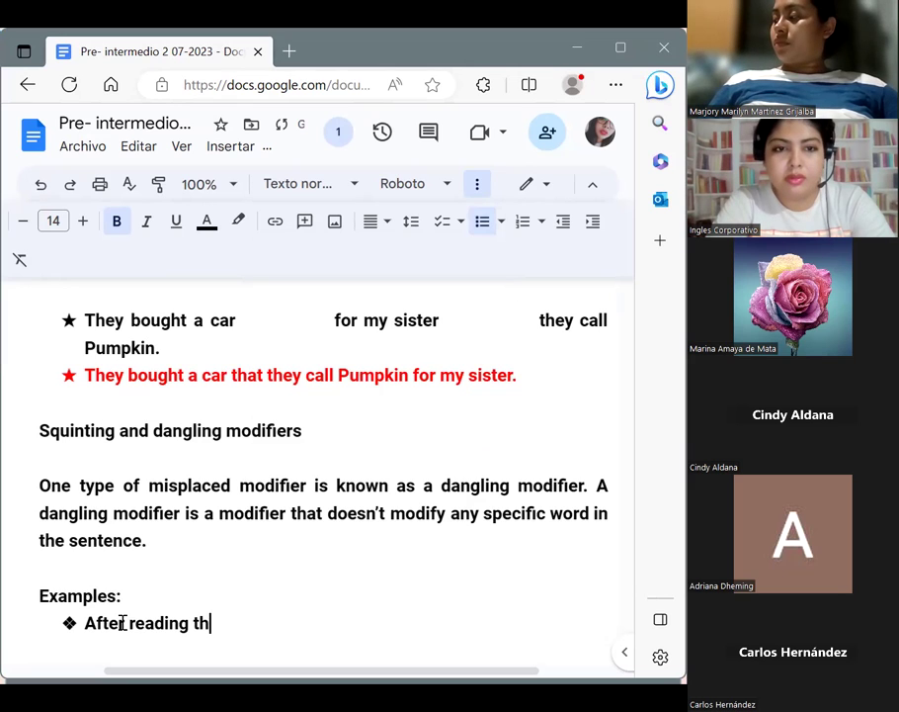
pyautogui.write('e book')
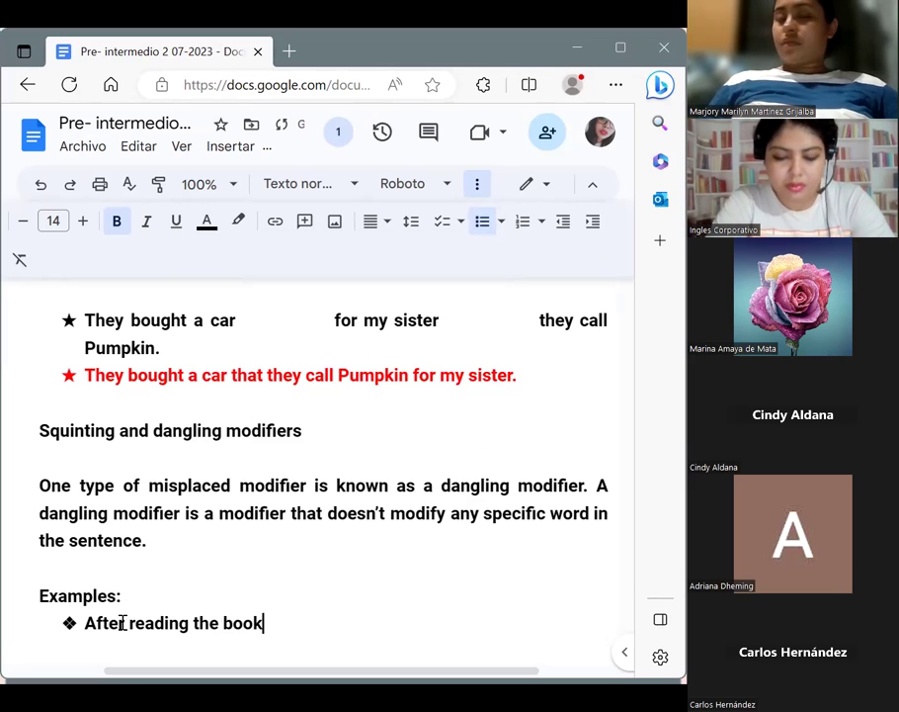
pyautogui.write(', I t')
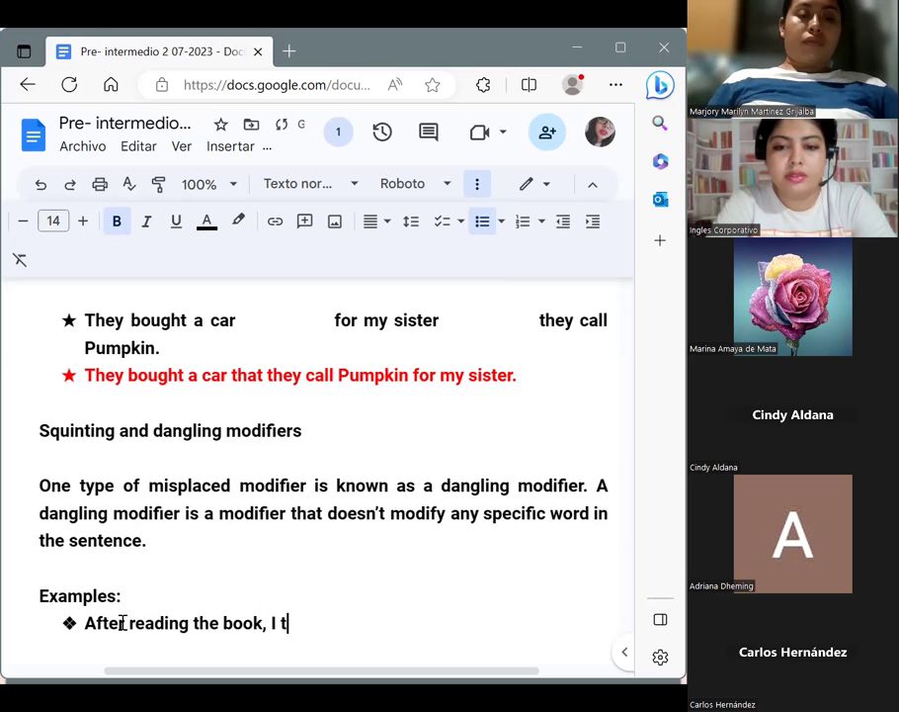
pyautogui.write('hought')
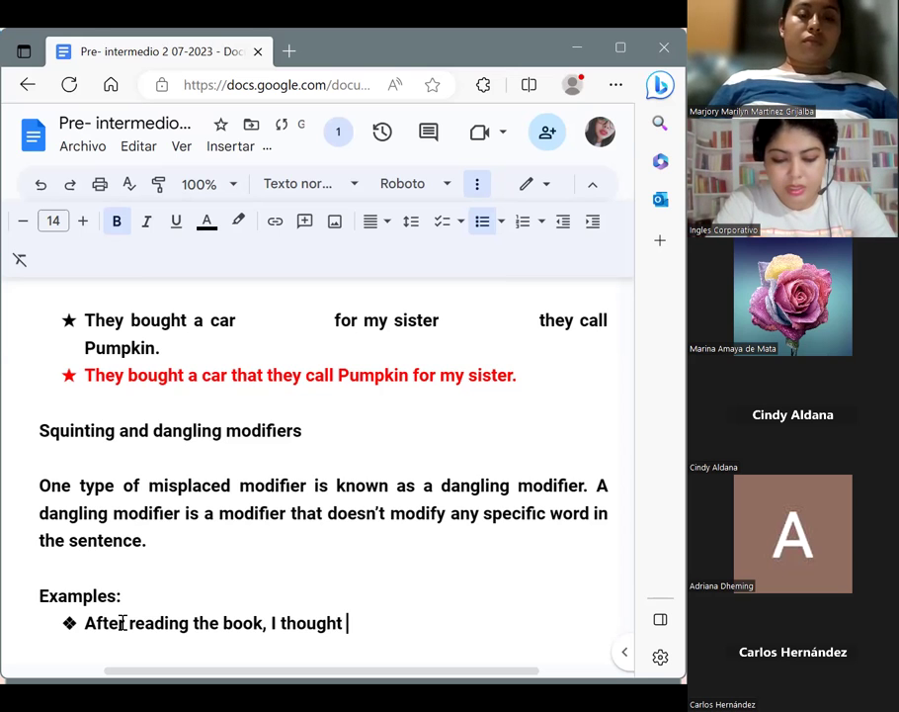
pyautogui.write('the ')
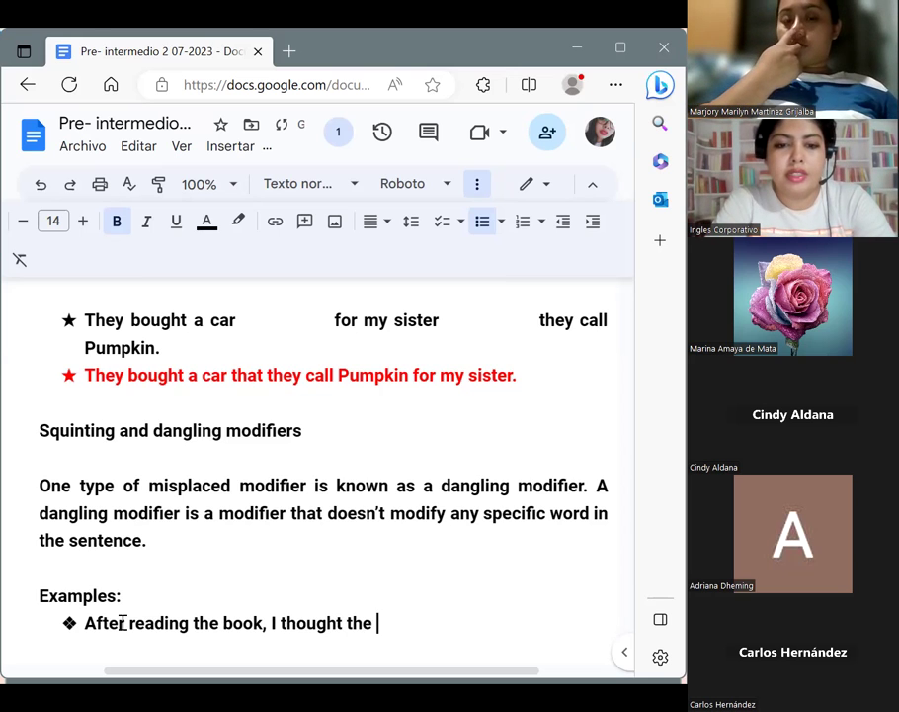
pyautogui.write('mon')
pyautogui.press('BackSpace')
pyautogui.write('vie was ')
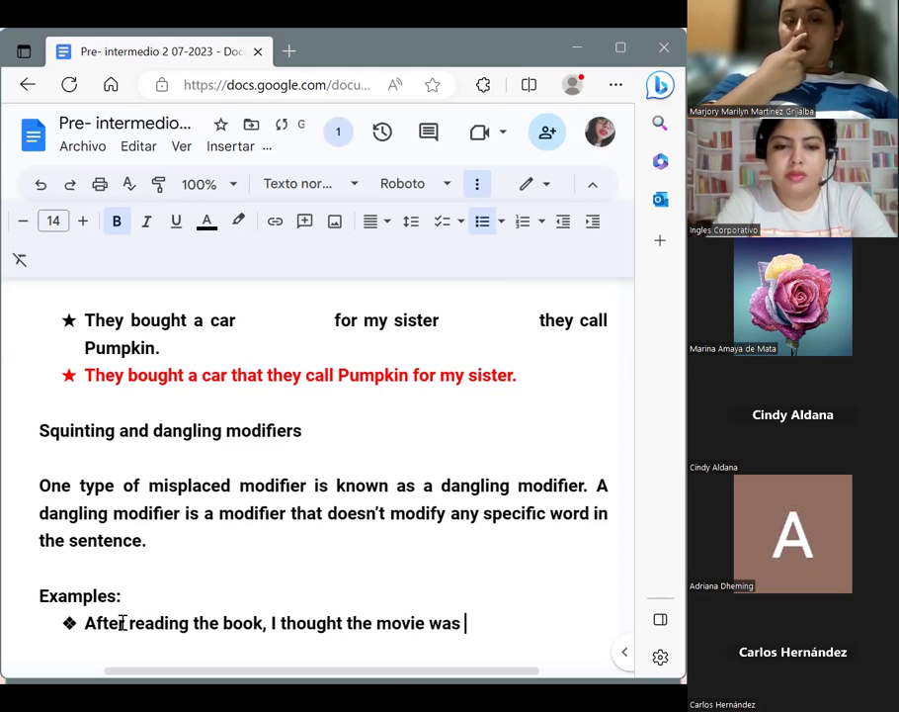
pyautogui.write('great.')
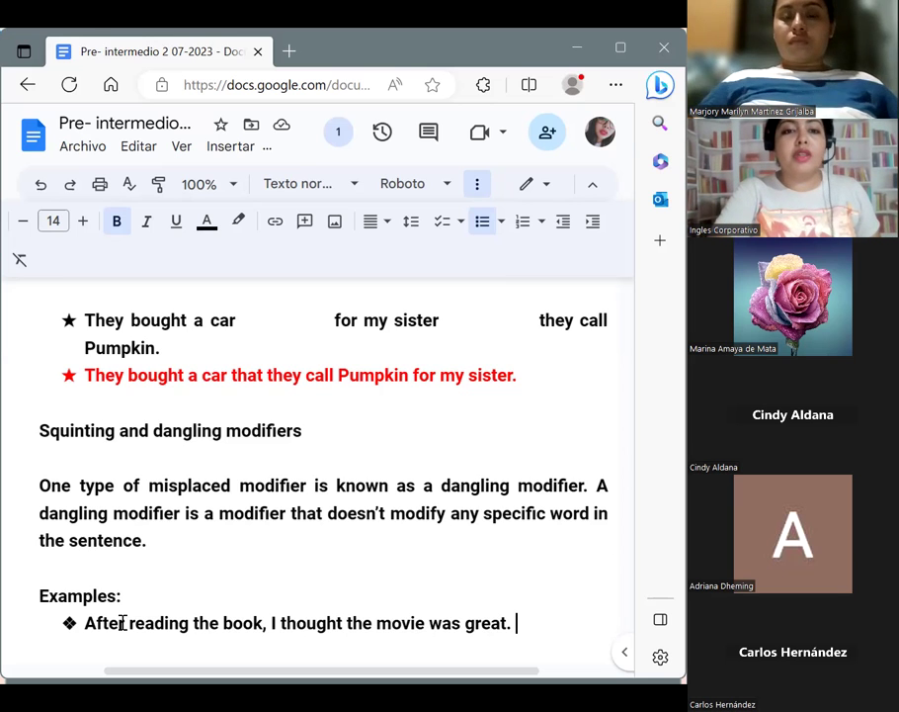
# Step: Highlight 'After reading the book' in yellow in the first example
pyautogui.click(266, 623)
pyautogui.keyDown('shift'); pyautogui.click(96, 623); pyautogui.keyUp('shift')
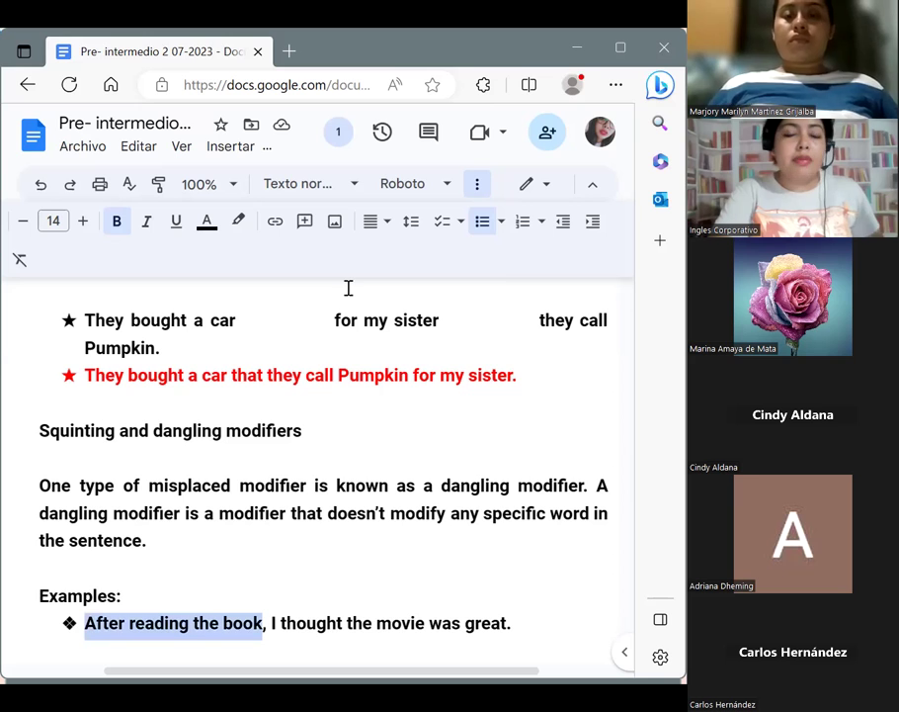
pyautogui.click(238, 220)
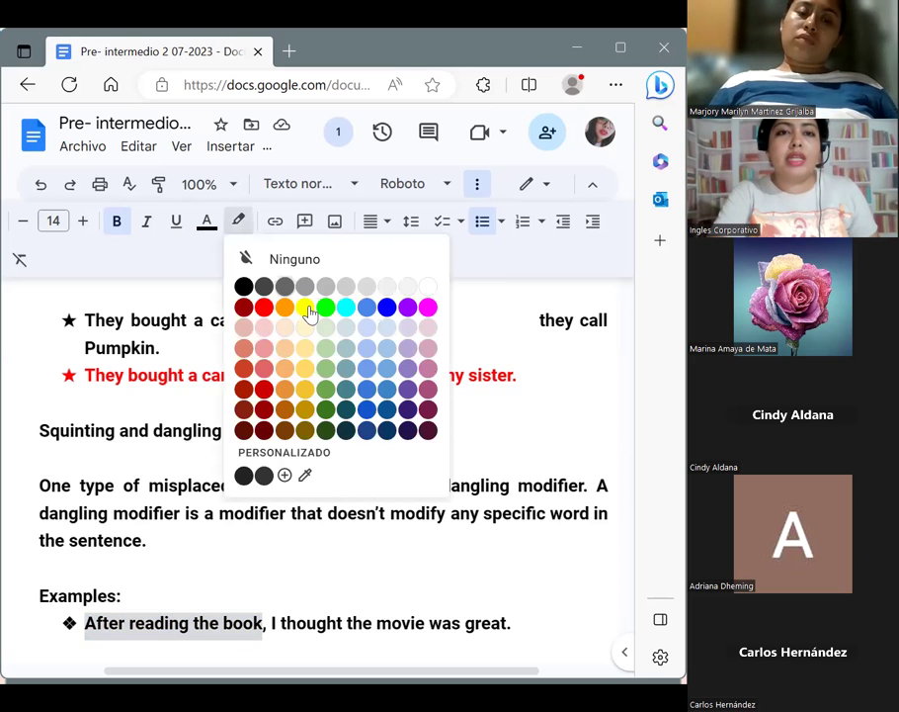
pyautogui.click(309, 314)
pyautogui.click(537, 622)
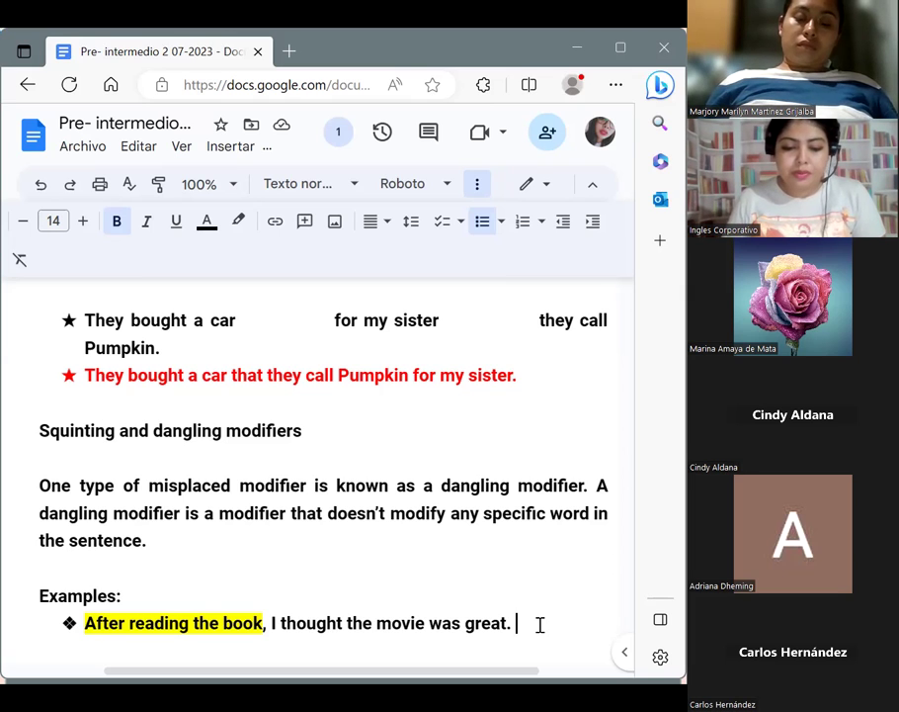
# Step: Add a second diamond bullet reading 'Before leaving, a squirrel crossed the sidewalk.'
pyautogui.press('Return')
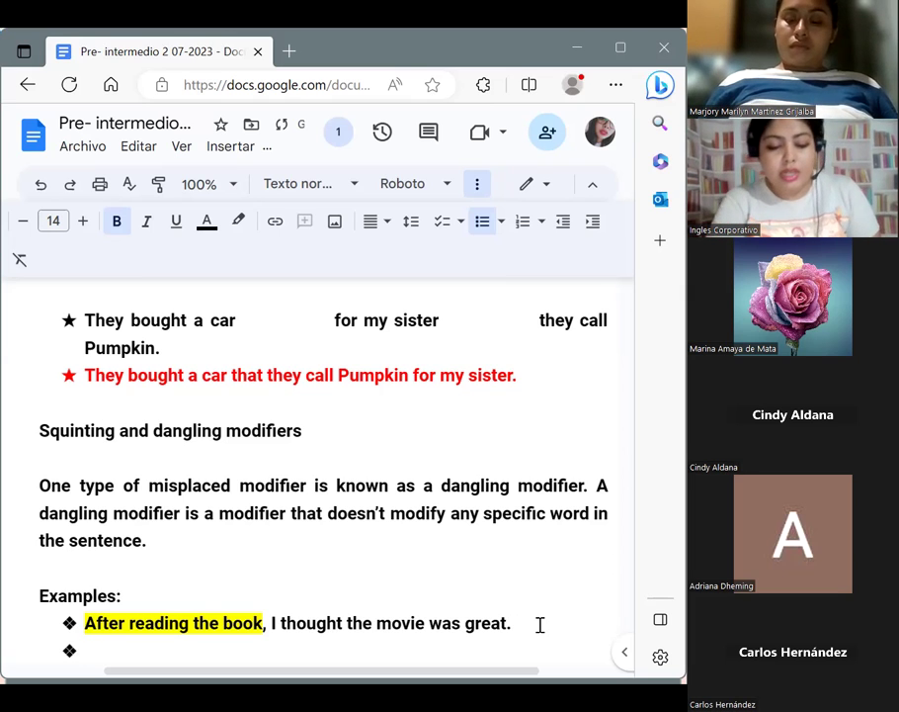
pyautogui.write('Be')
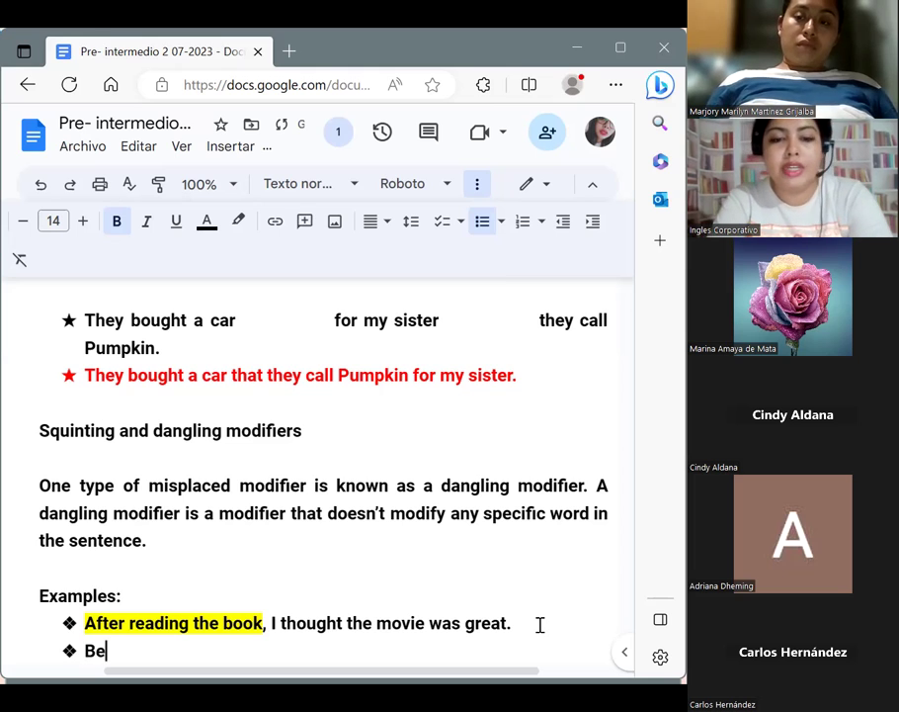
pyautogui.write('for')
pyautogui.write('e fie')
pyautogui.press('BackSpace')
pyautogui.press('BackSpace')
pyautogui.press('BackSpace')
pyautogui.write('Ieaving,')
pyautogui.write(' a squ')
pyautogui.write('irrel ')
pyautogui.write('cre')
pyautogui.press('BackSpace')
pyautogui.write('ossed t')
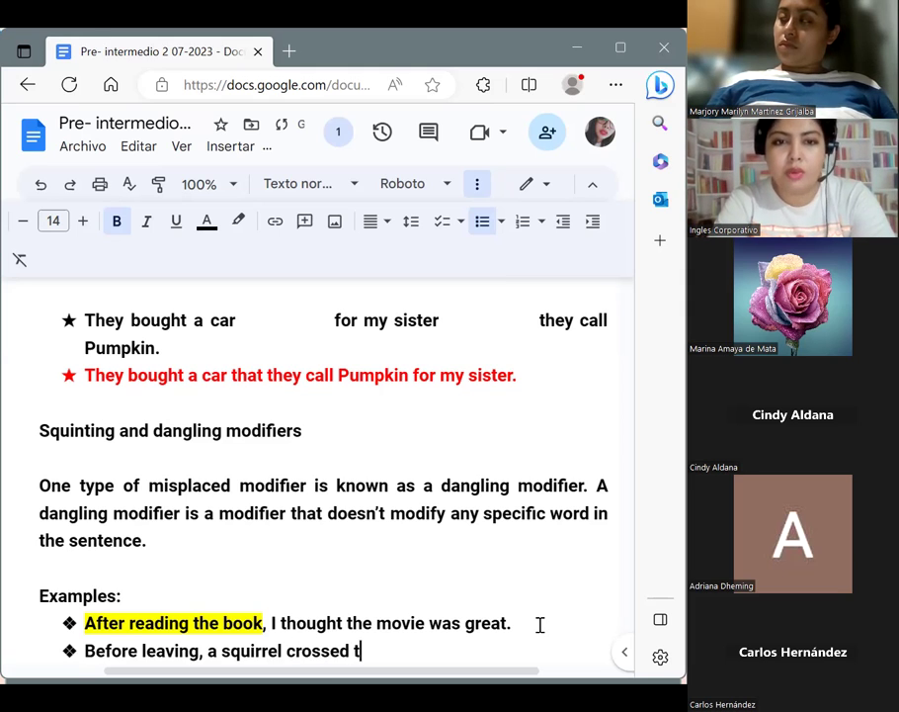
pyautogui.write('he side')
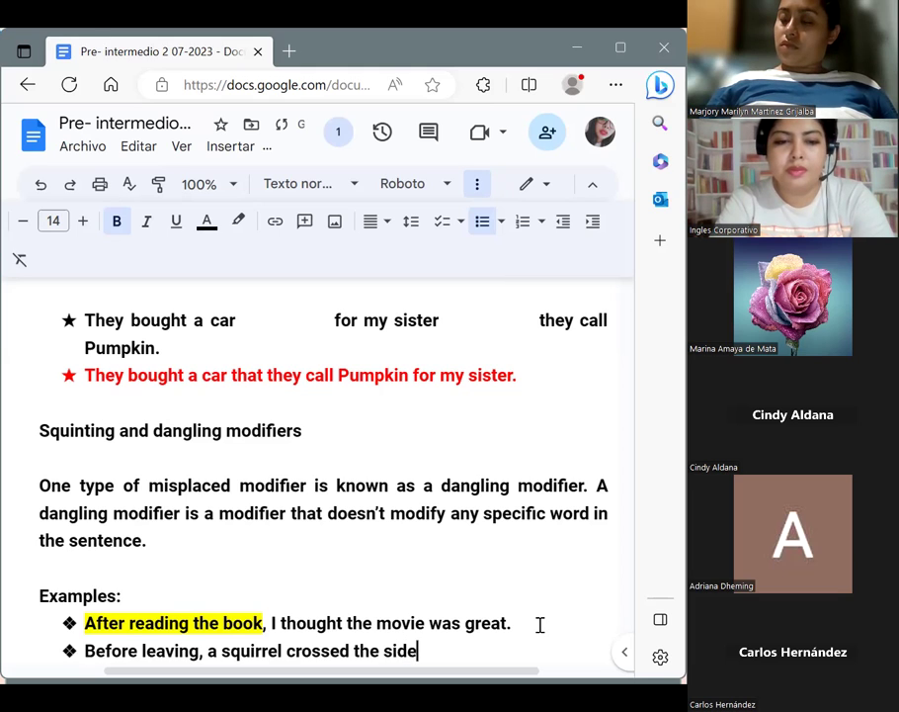
pyautogui.write('walk.')
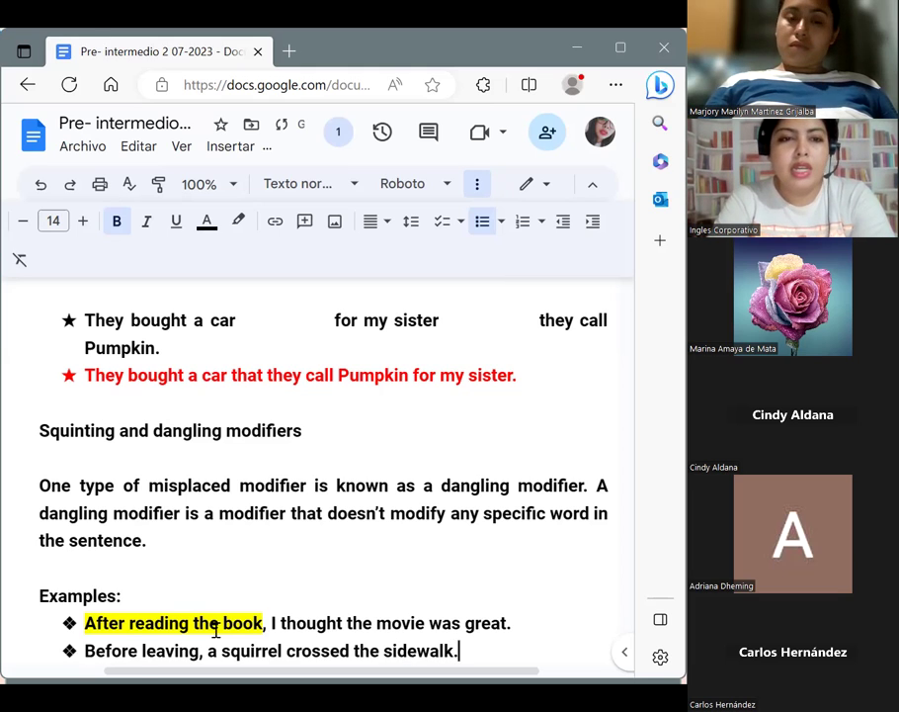
# Step: Apply a yellow highlight to 'Before leaving' in the squirrel example
pyautogui.moveTo(90, 649); pyautogui.dragTo(196, 658)
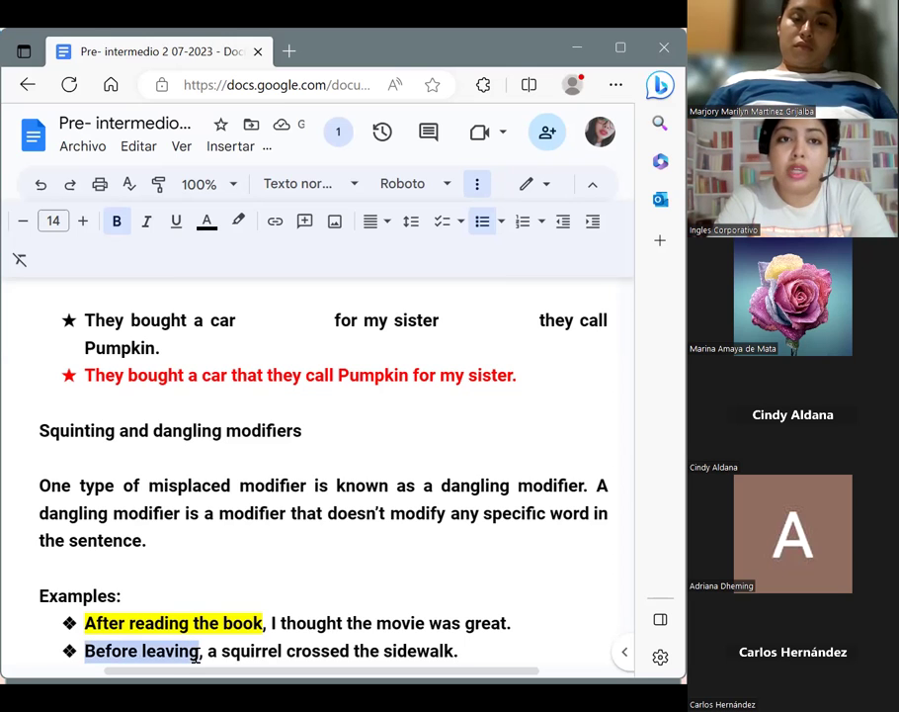
pyautogui.click(238, 221)
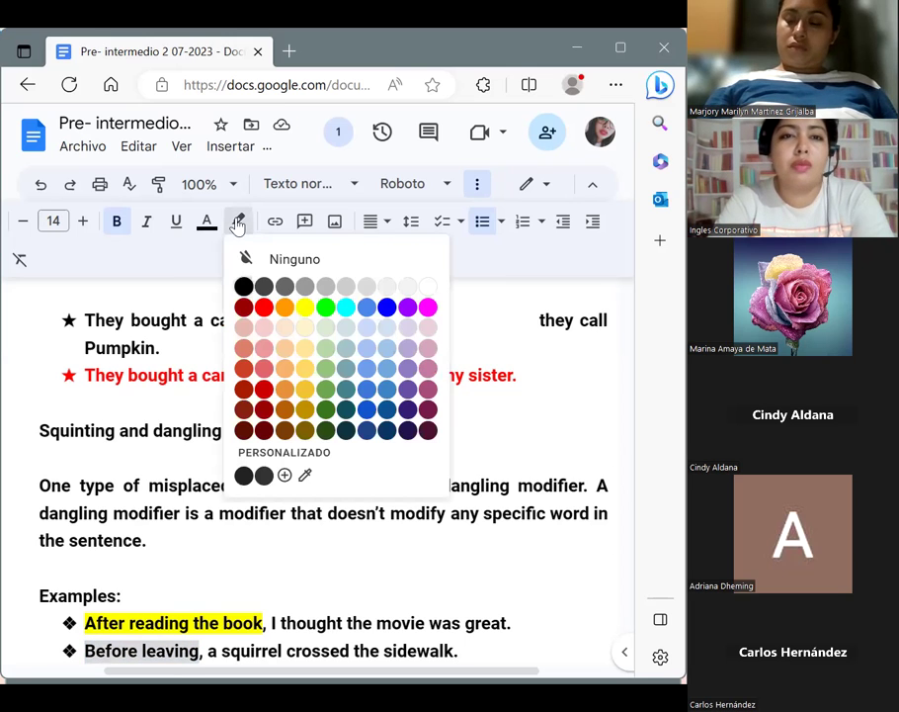
pyautogui.click(304, 309)
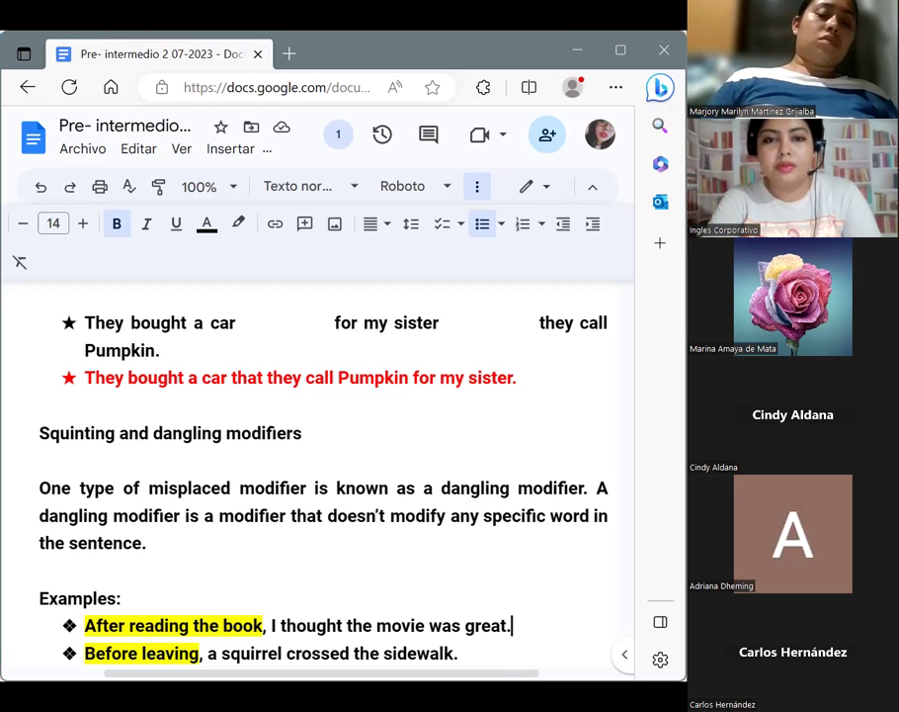
# Step: On a new unbulleted line, explain squinting modifiers apply equally to the word before and after them
pyautogui.click(489, 655)
pyautogui.press('Return')
pyautogui.press('Return')
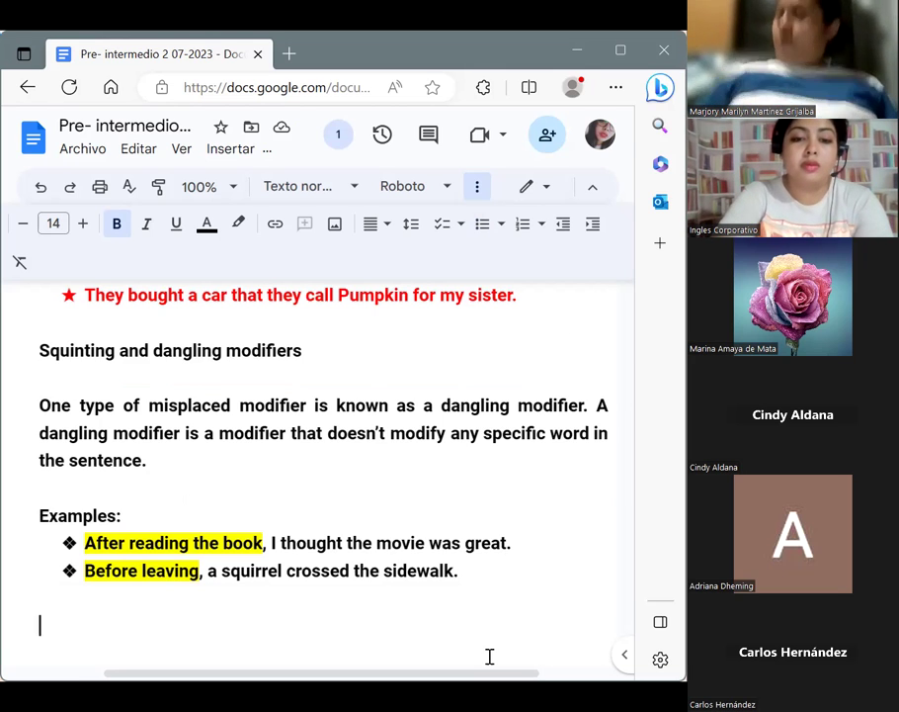
pyautogui.write('The squin')
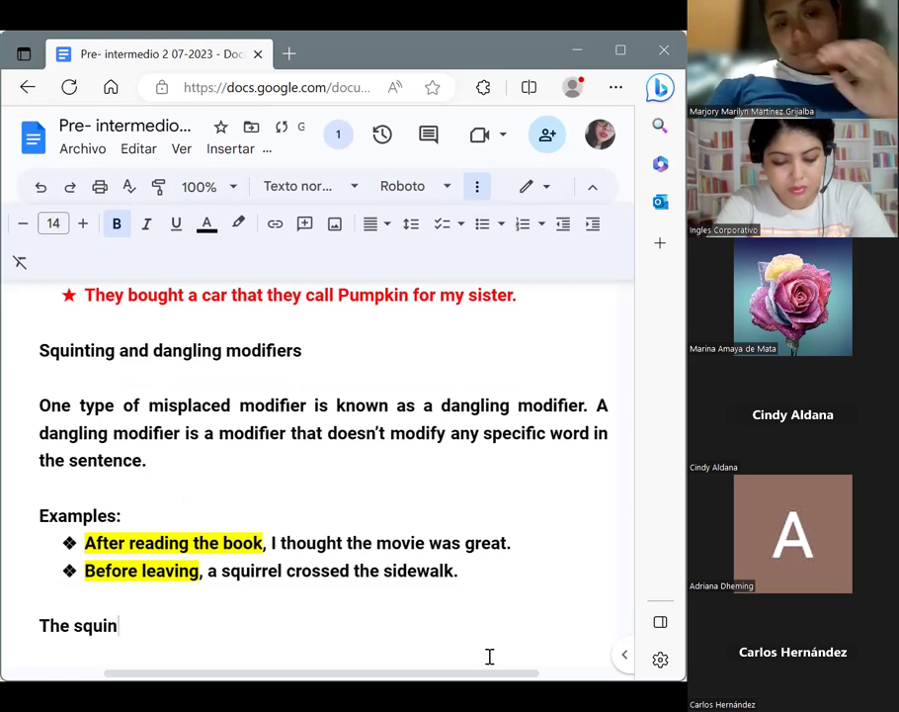
pyautogui.write('ting mo')
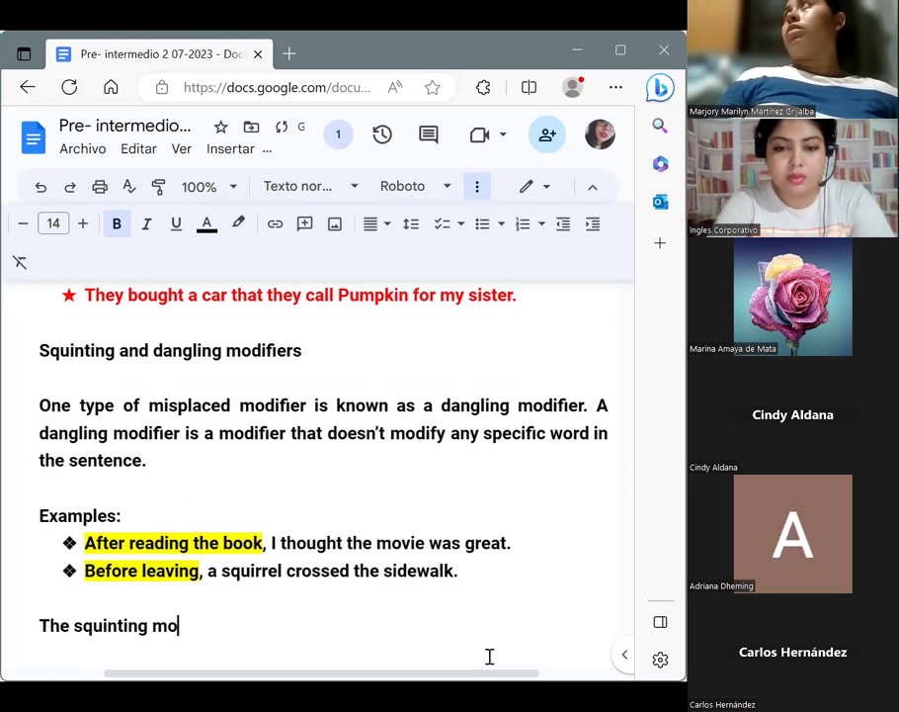
pyautogui.write('difiers')
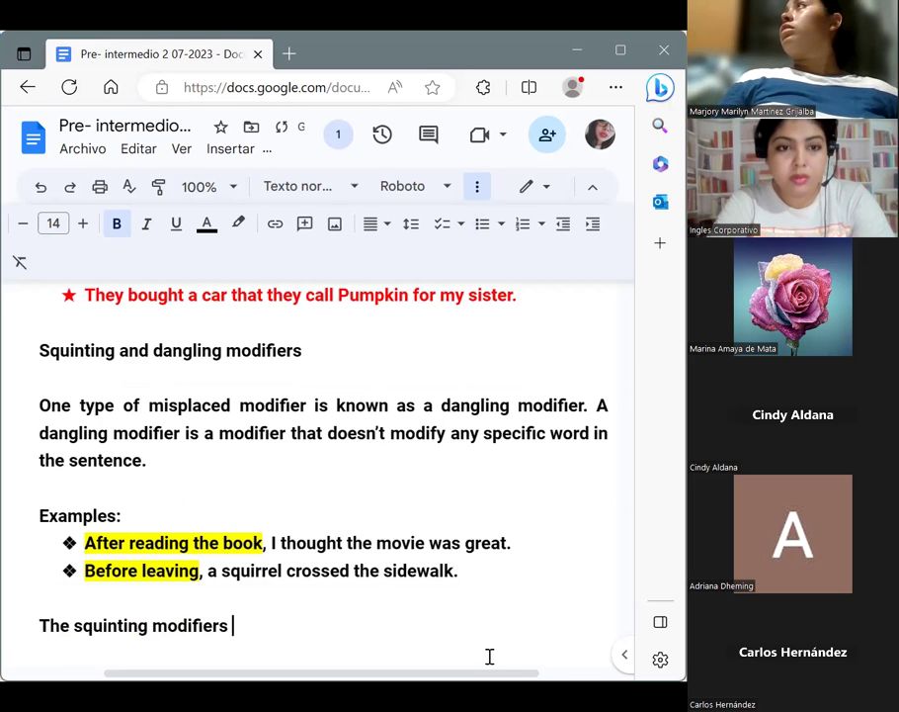
pyautogui.write(' are ')
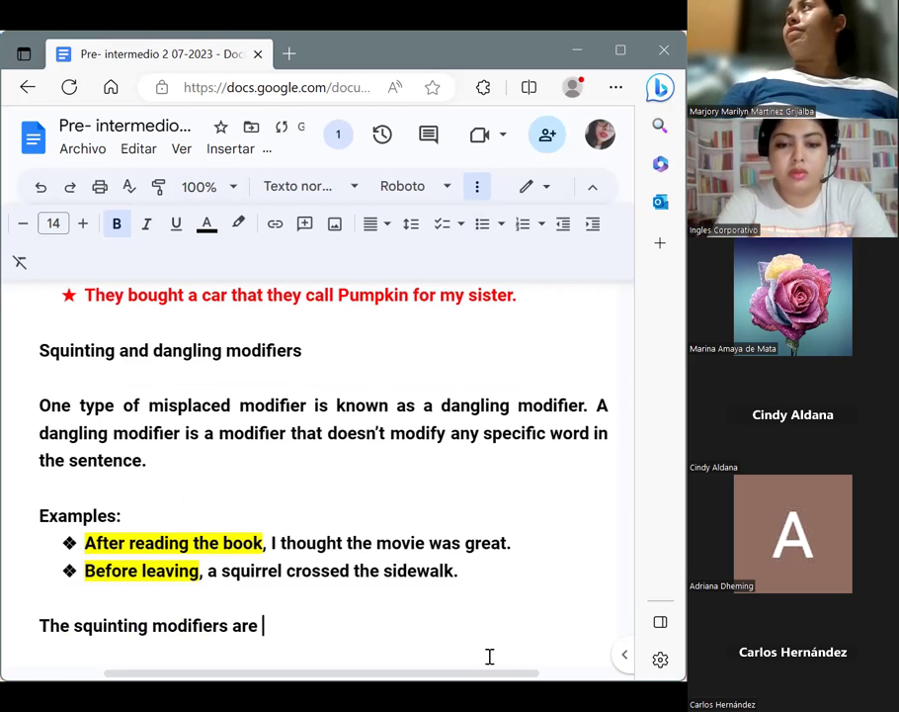
pyautogui.write('unclear ')
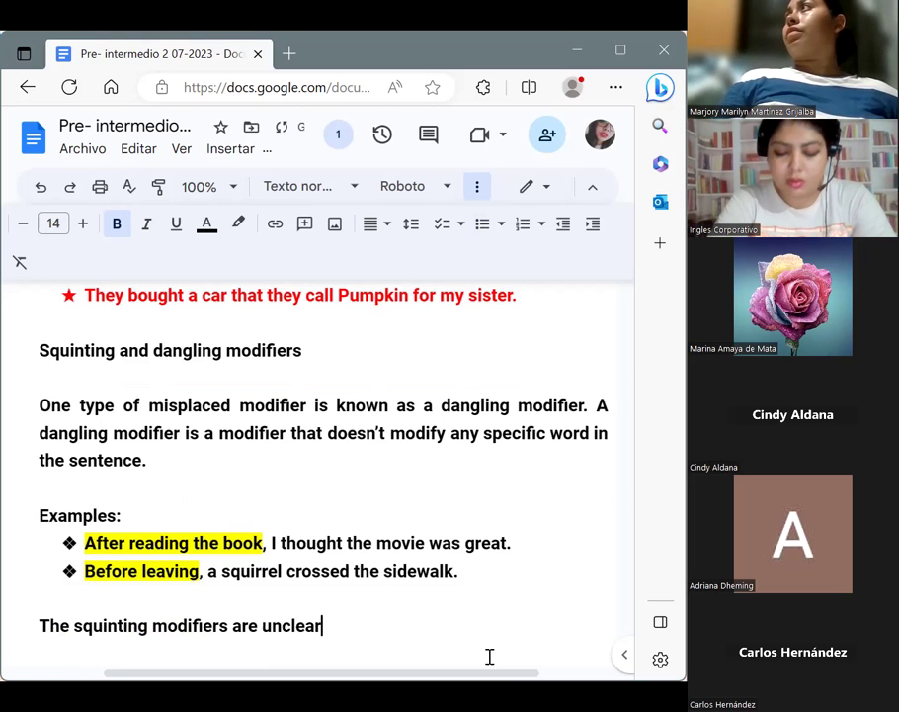
pyautogui.write('because')
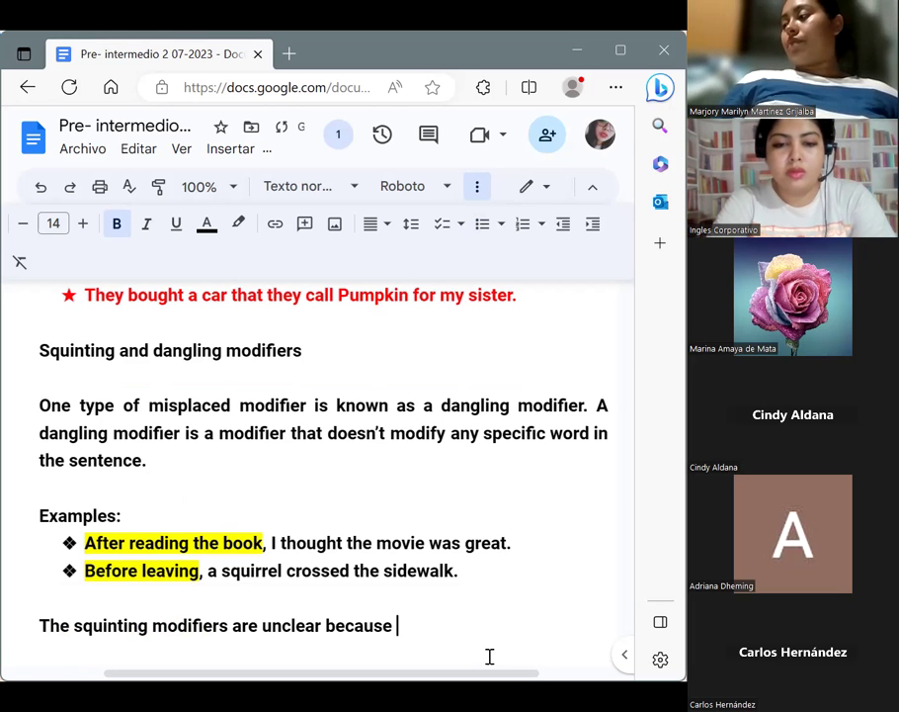
pyautogui.write(' they are ')
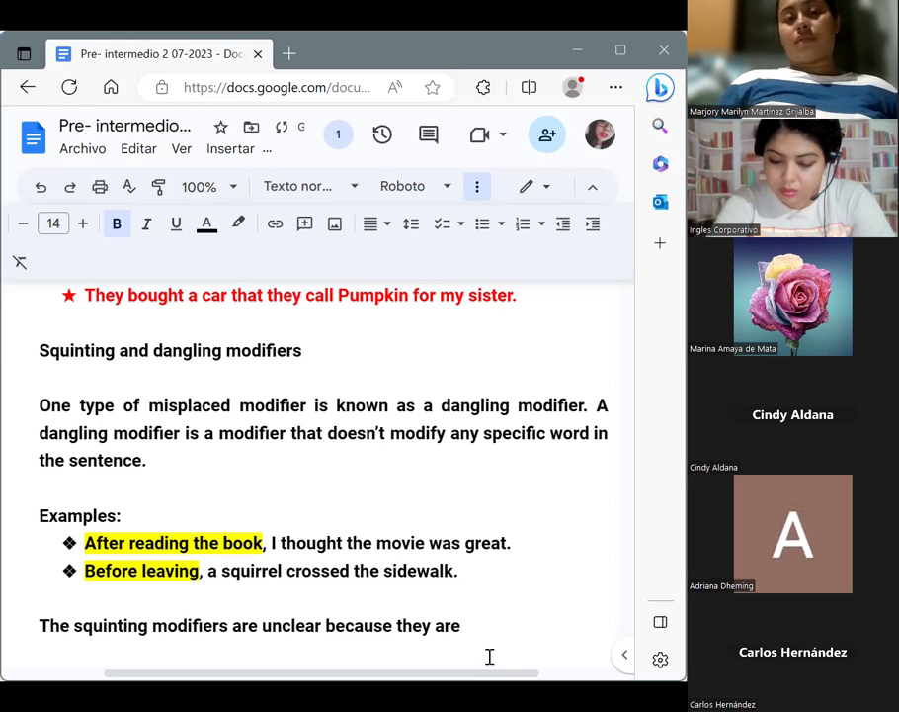
pyautogui.write('pla')
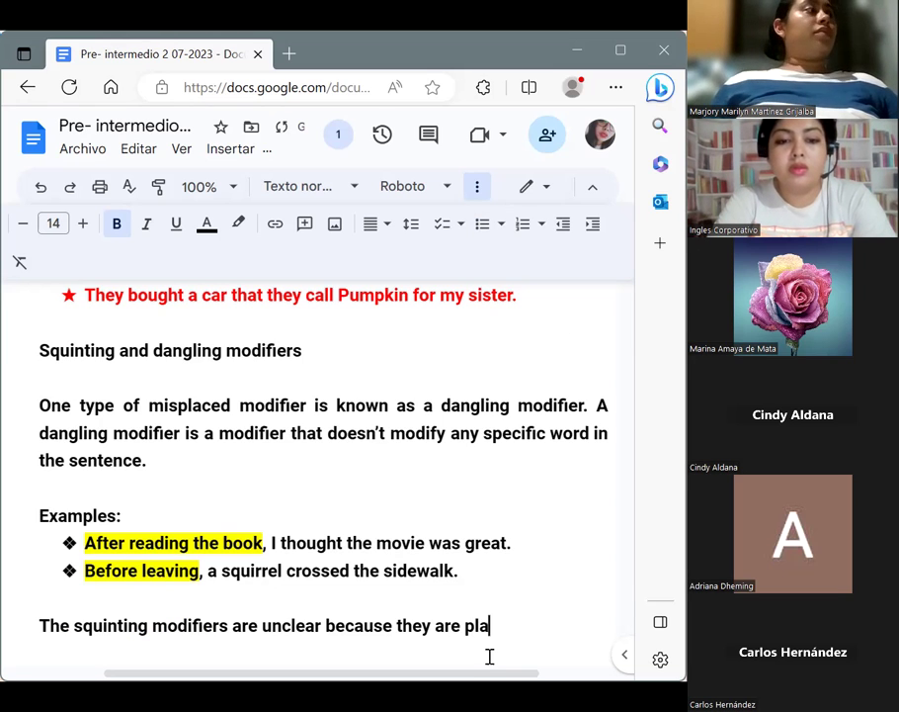
pyautogui.write('ced in a wa')
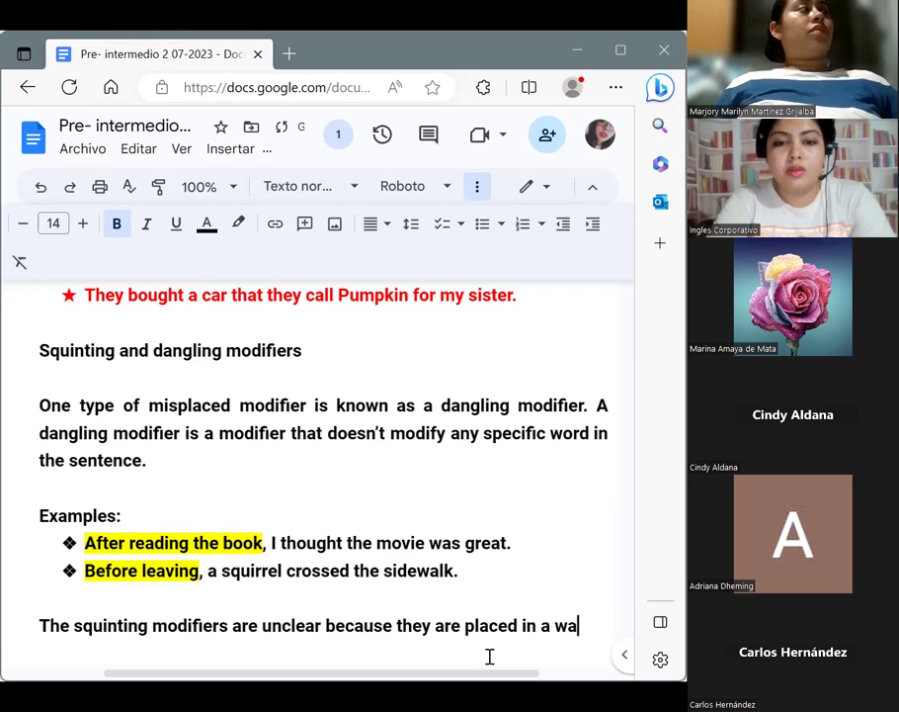
pyautogui.write('y ')
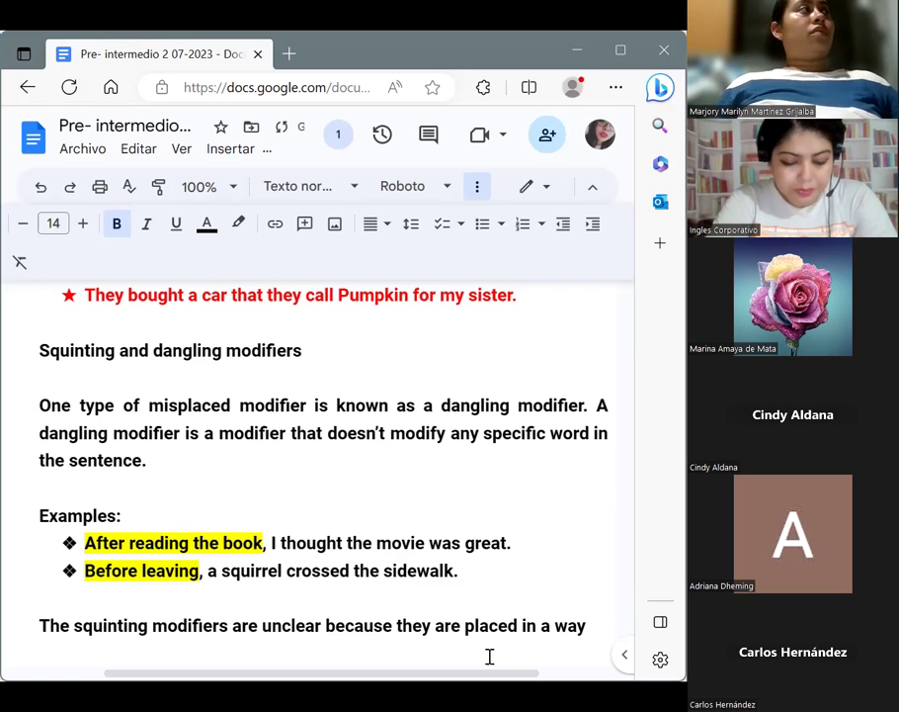
pyautogui.write('that ')
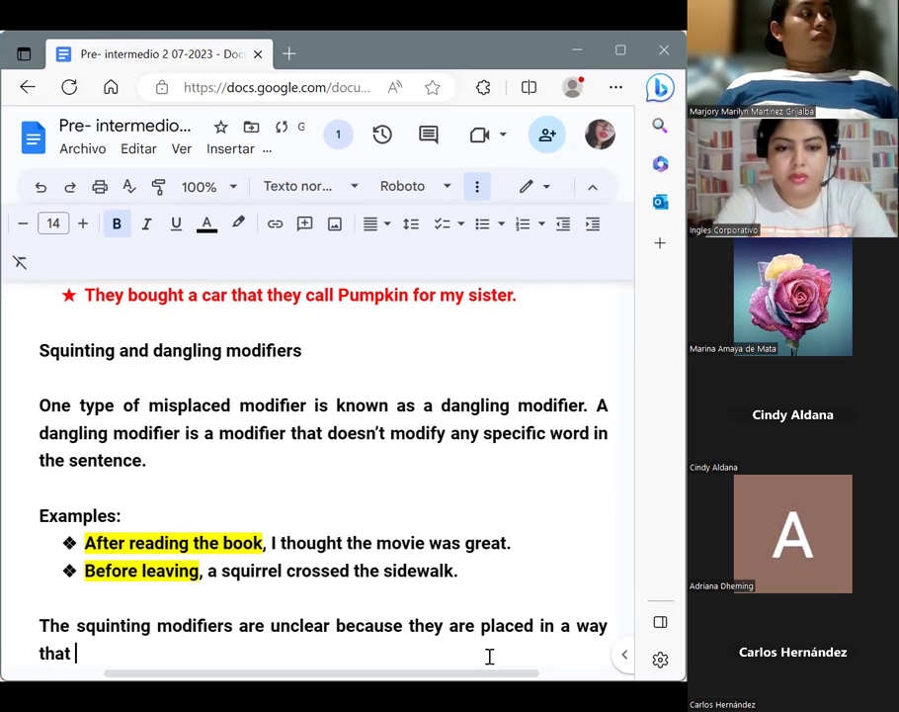
pyautogui.write('makes ')
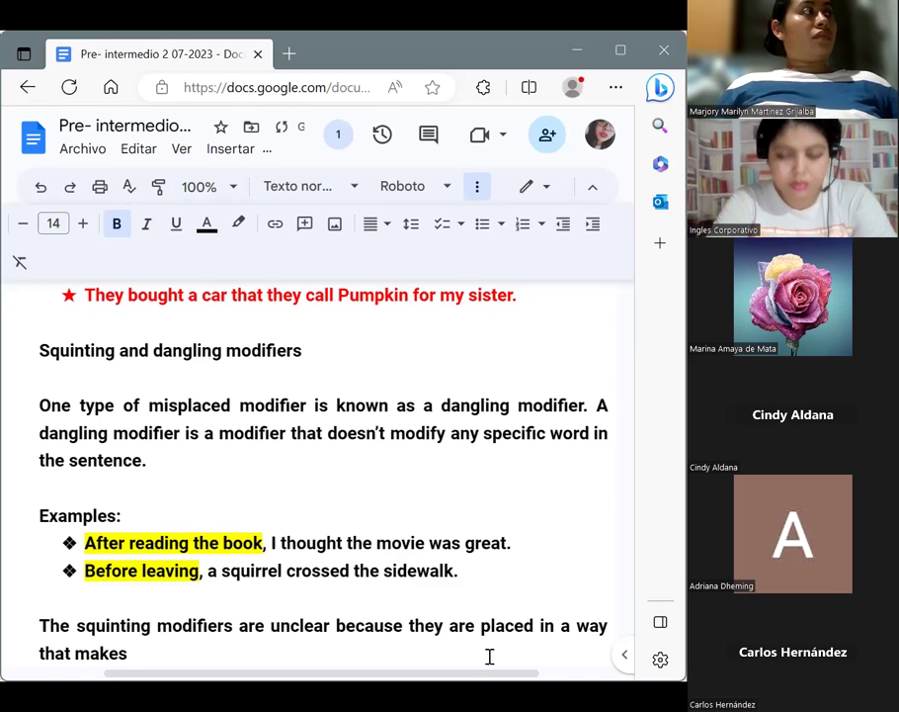
pyautogui.write('is')
pyautogui.press('BackSpace')
pyautogui.write('t ')
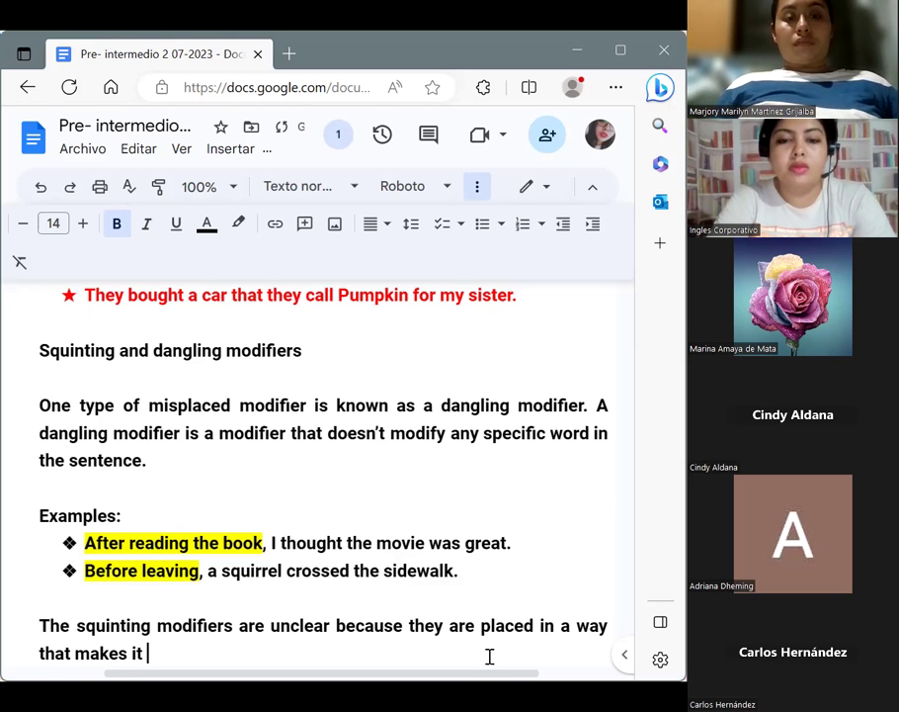
pyautogui.write('just ')
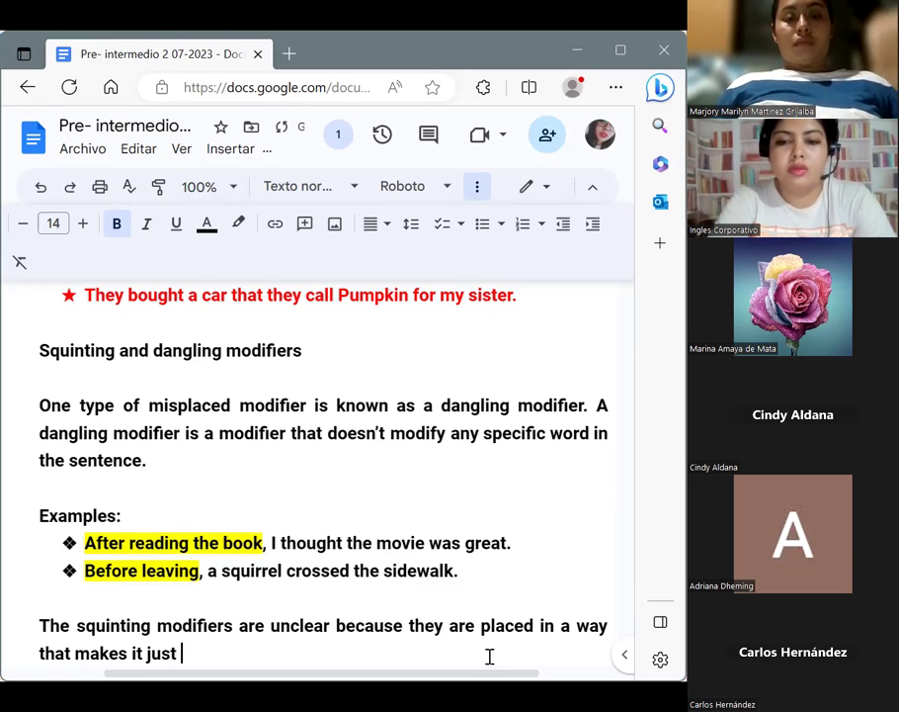
pyautogui.write('applica')
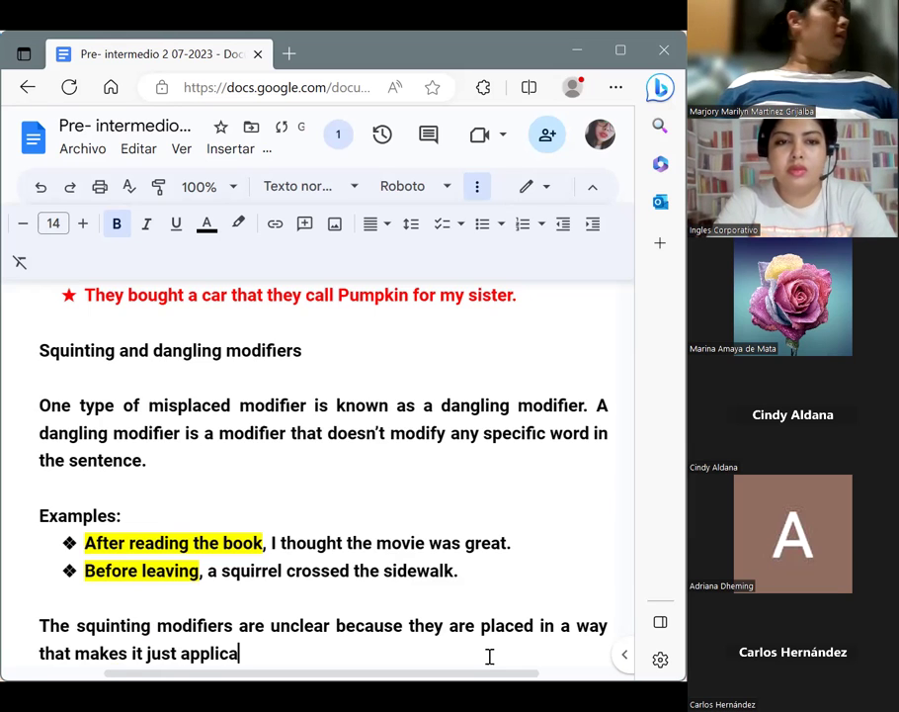
pyautogui.write('ble ')
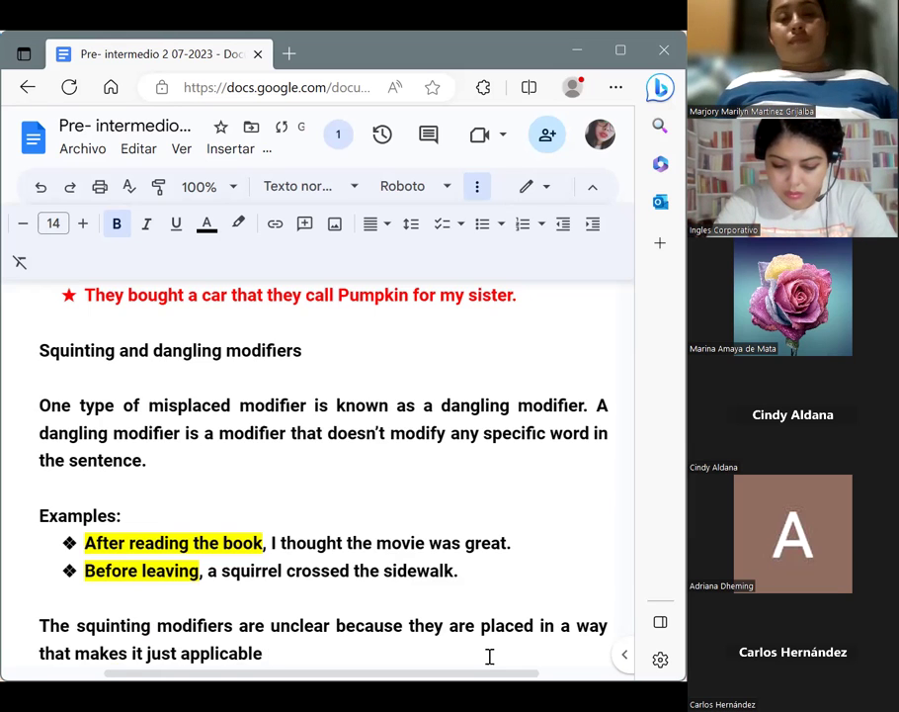
pyautogui.write('to ')
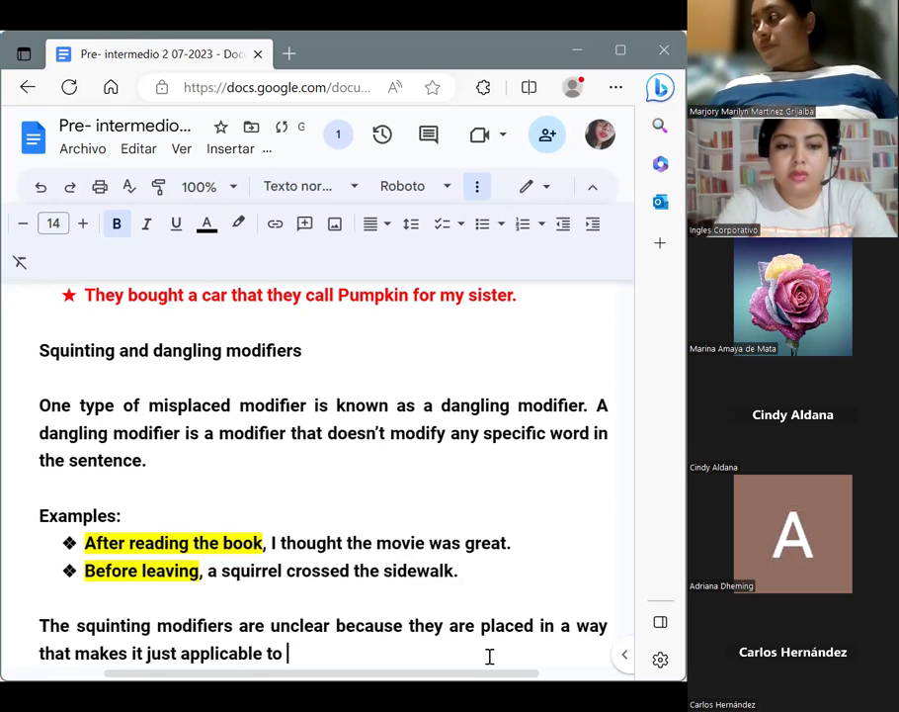
pyautogui.write('the word ')
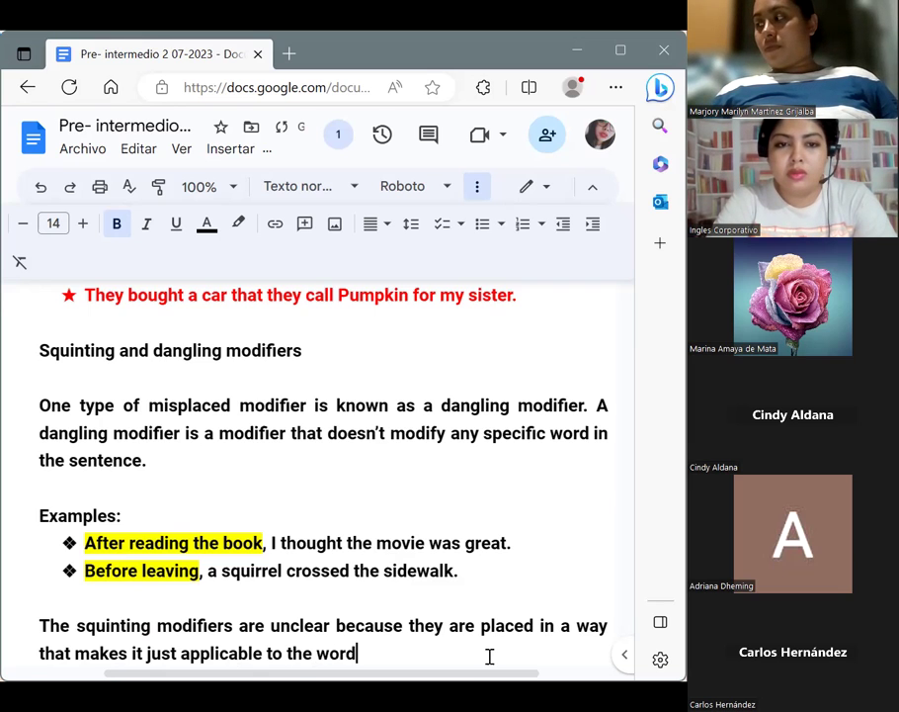
pyautogui.write('befo')
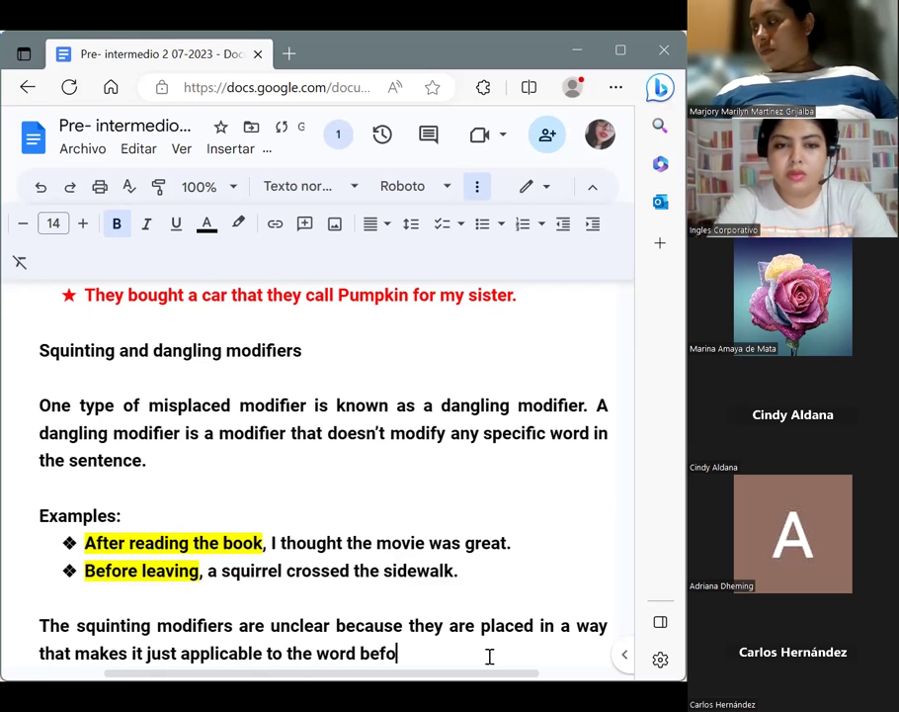
pyautogui.write('re it as ')
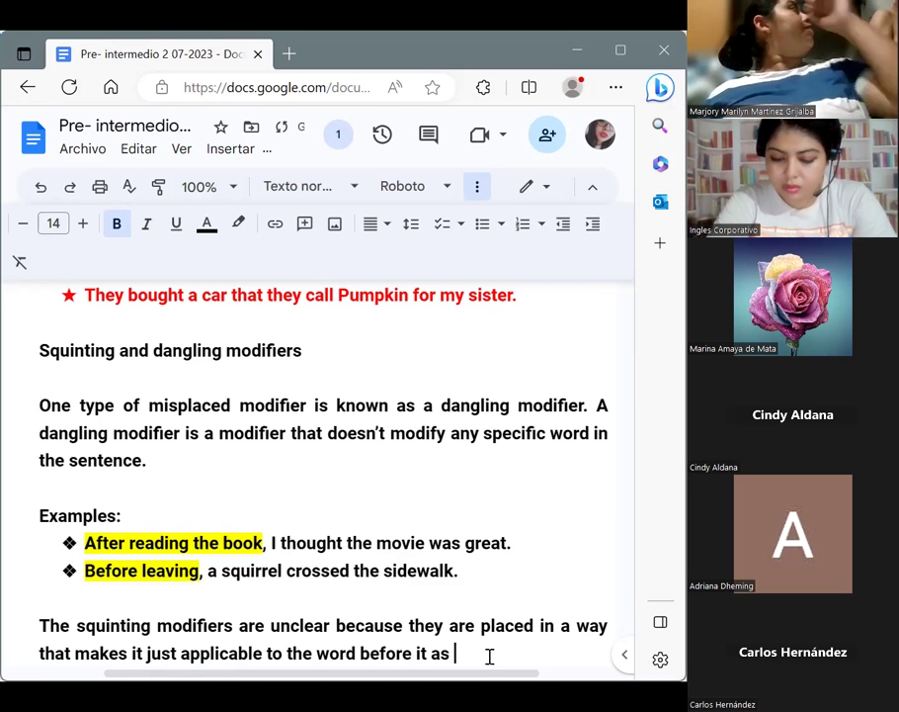
pyautogui.write('it is to the word ')
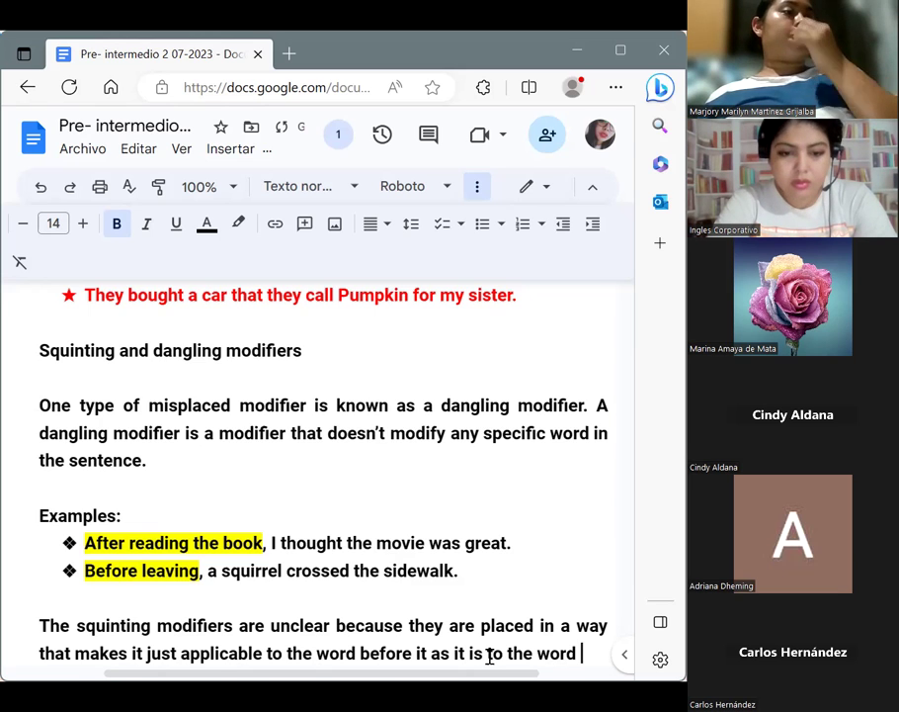
pyautogui.write('followin')
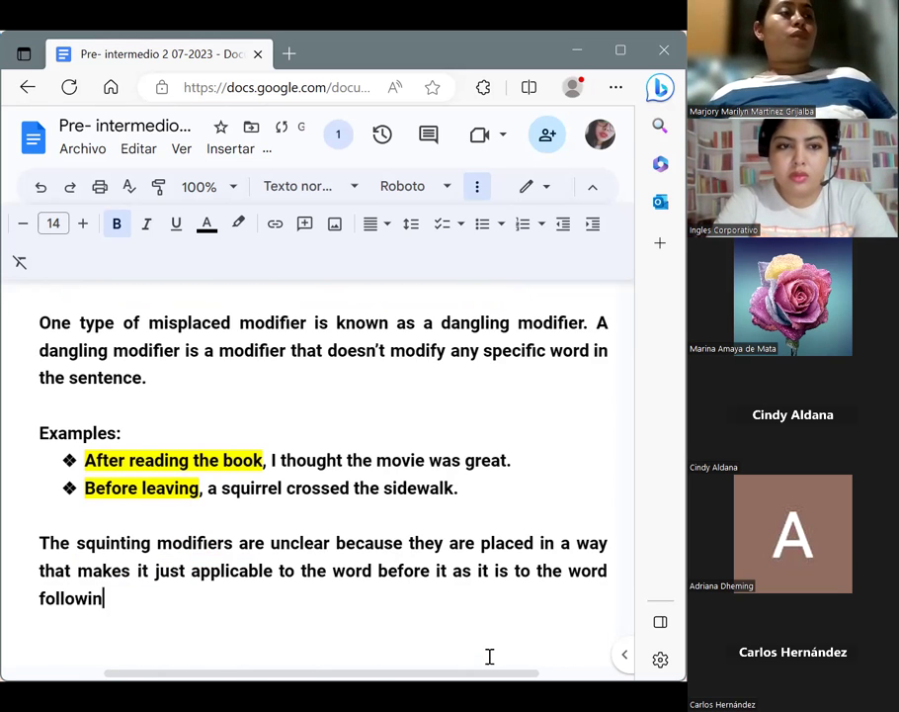
pyautogui.write('g it.')
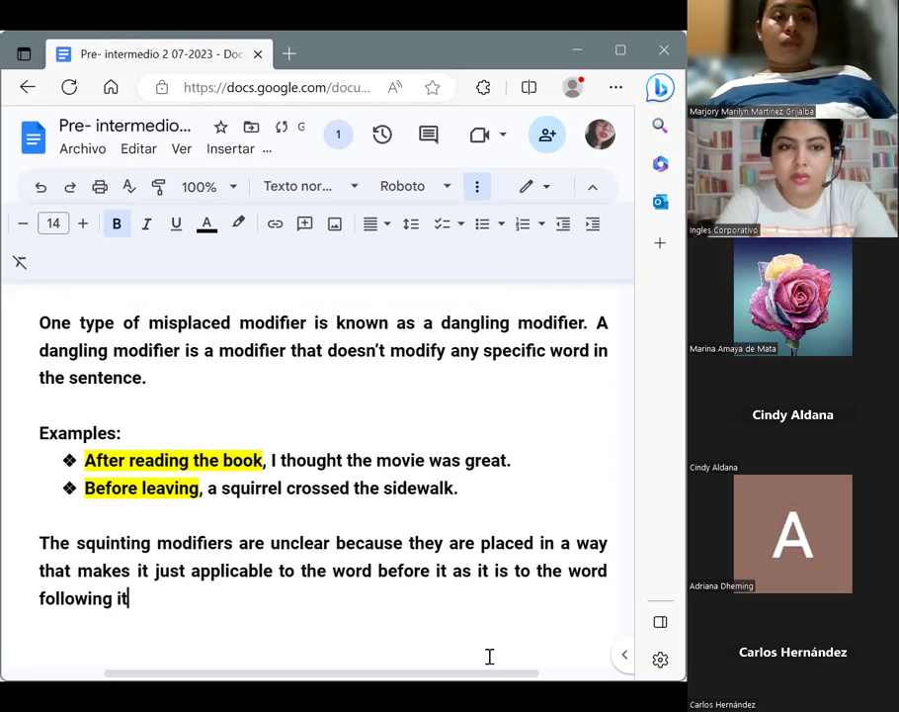
pyautogui.press('Return')
pyautogui.press('Return')
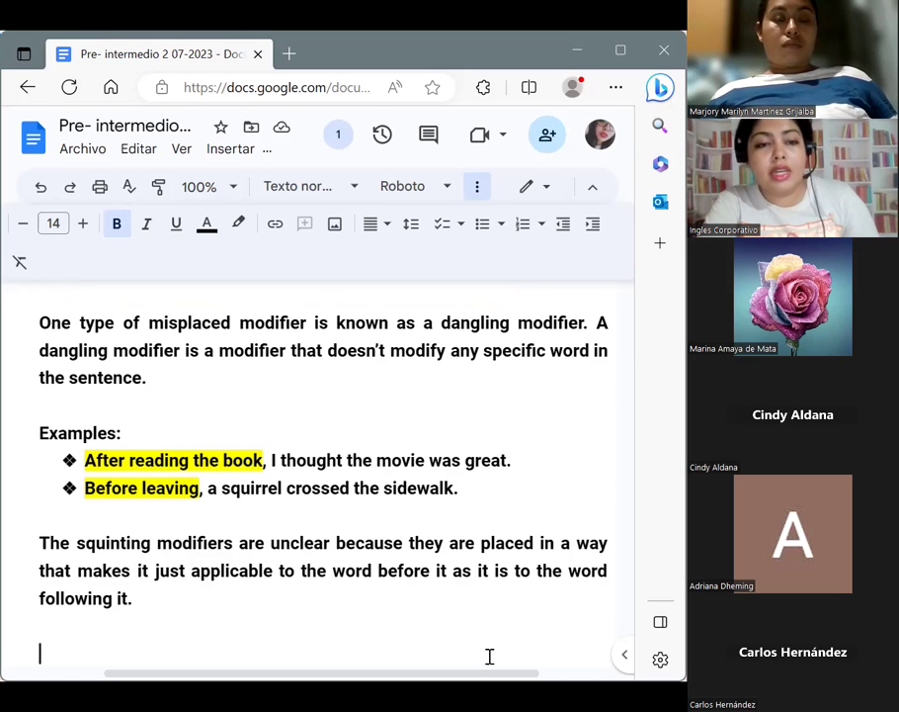
# Step: Add an 'Examples:' line with a ★ bullet: 'The kids who played at the playground sometimes bought ice cream.'
pyautogui.write('E')
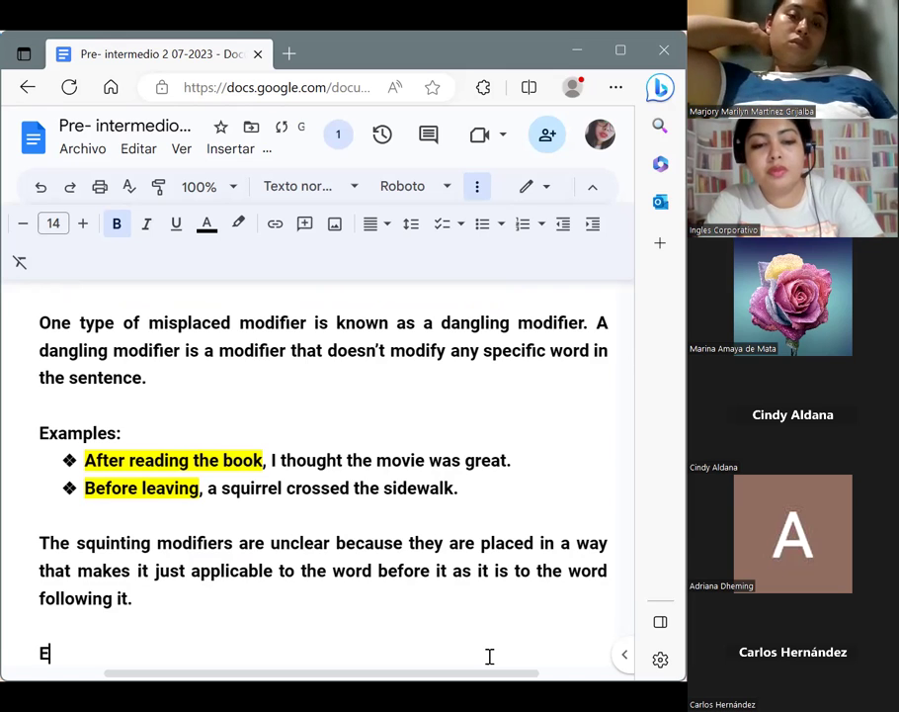
pyautogui.write('xamples:')
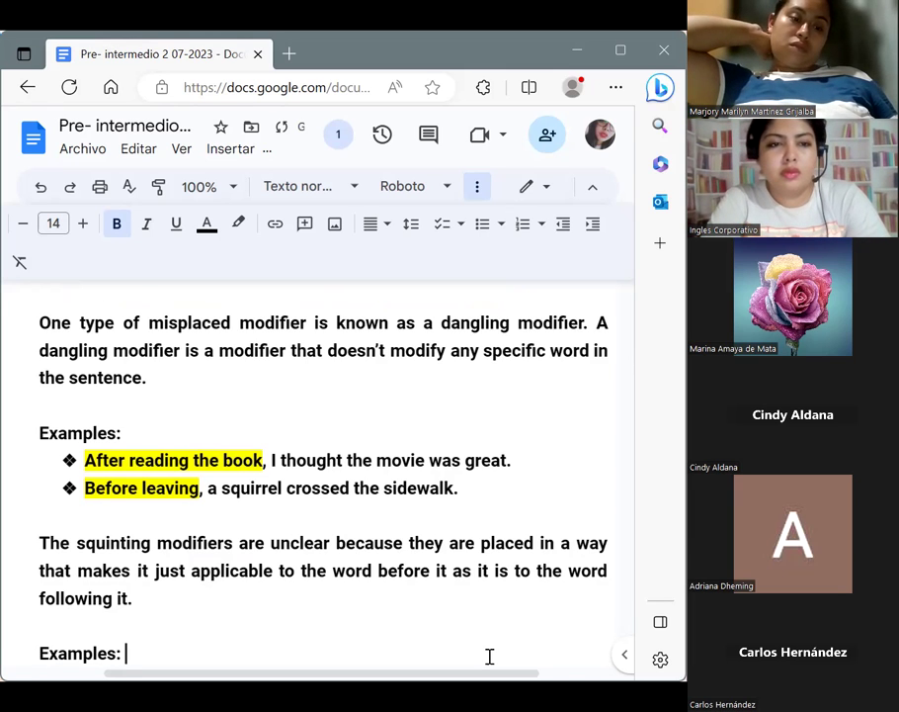
pyautogui.press('Return')
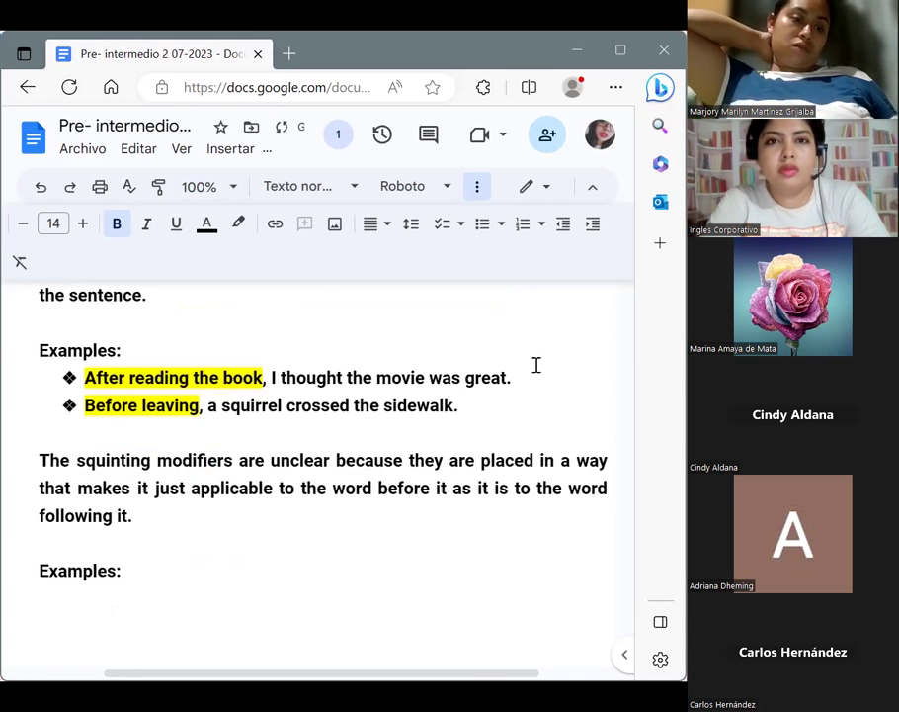
pyautogui.click(503, 234)
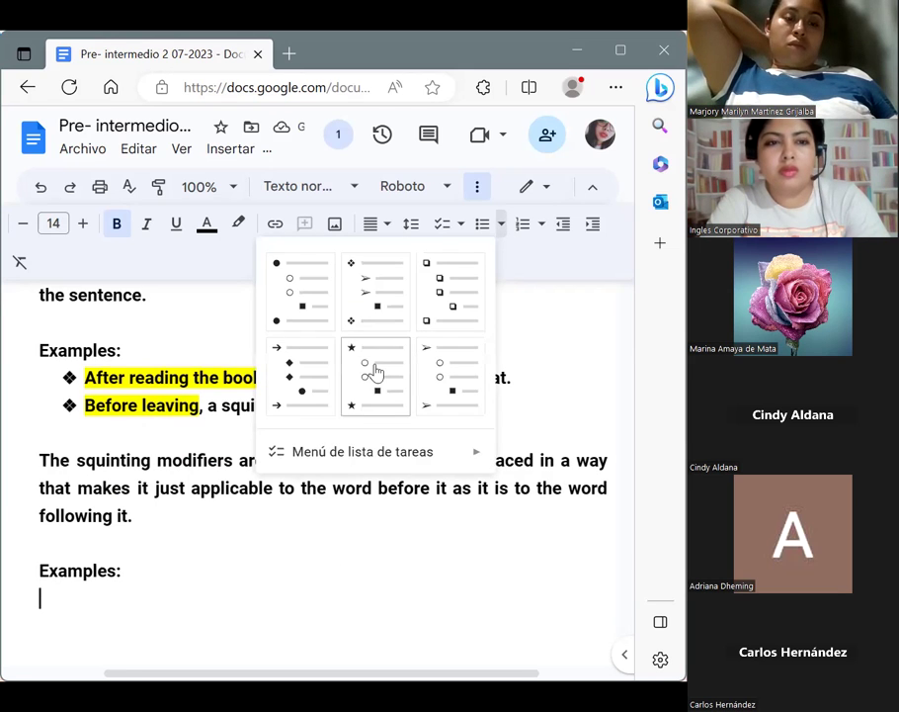
pyautogui.click(376, 364)
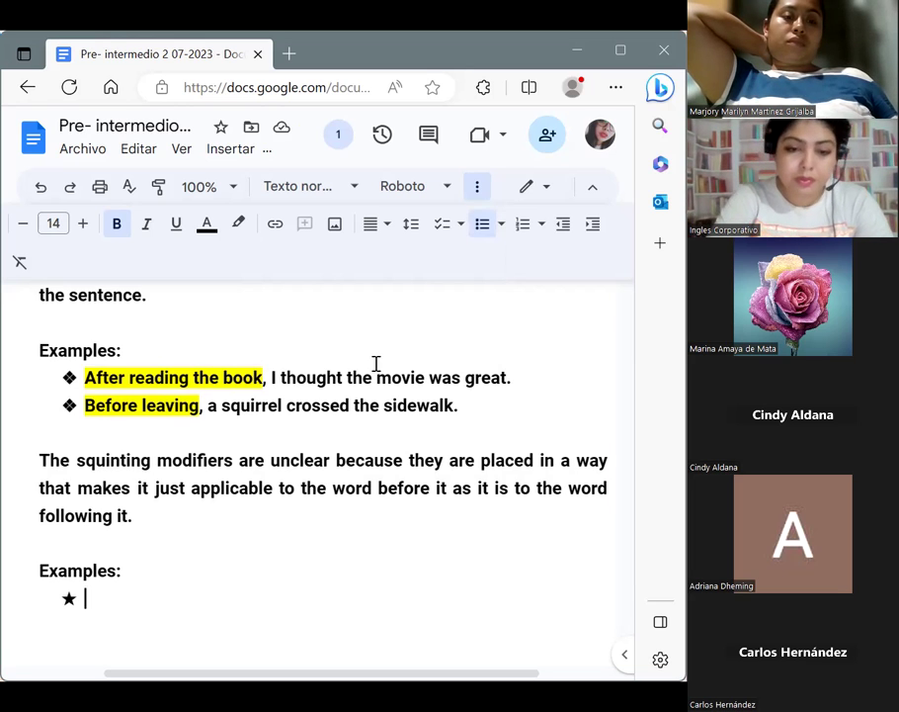
pyautogui.write('The ')
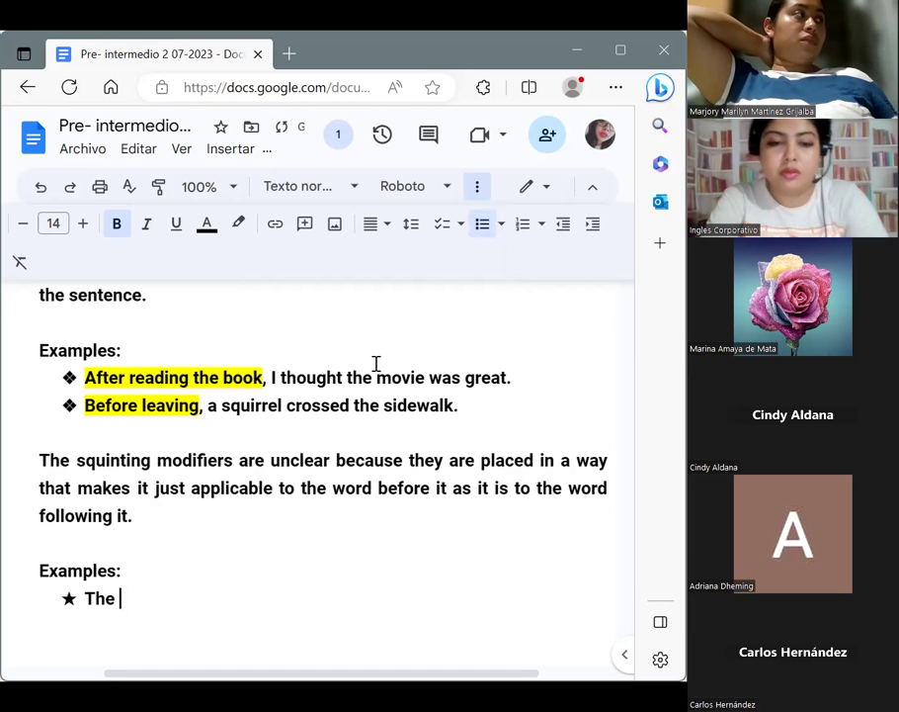
pyautogui.write('kids who ')
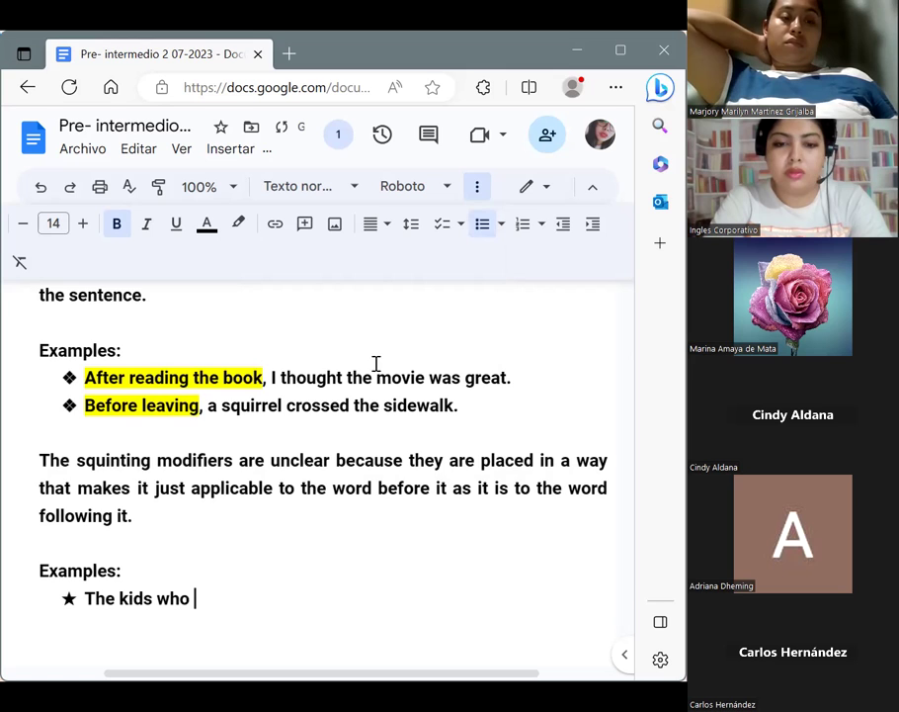
pyautogui.write('played ')
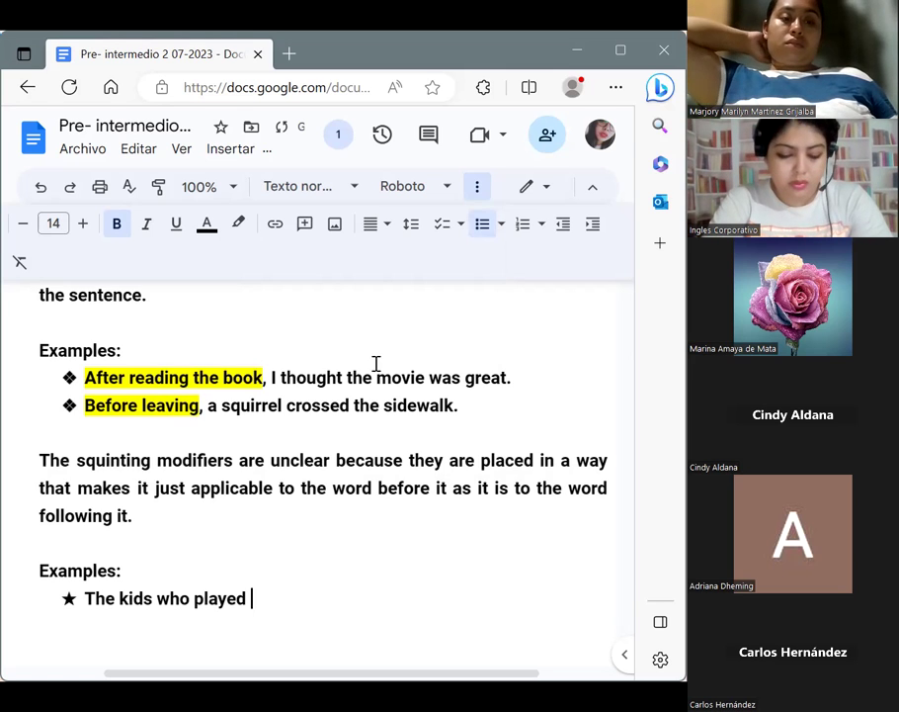
pyautogui.write('at t')
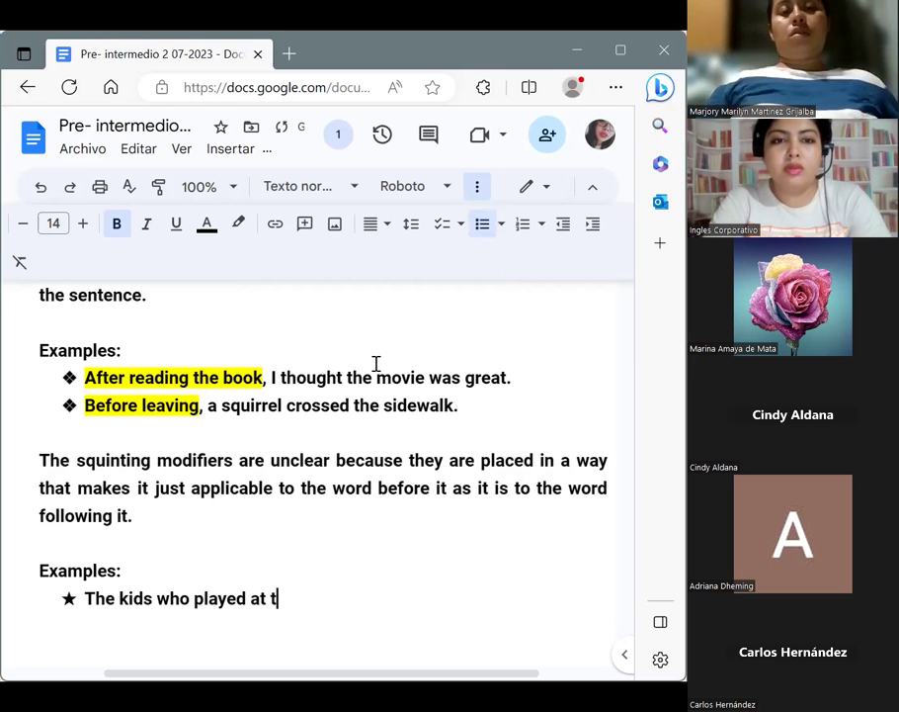
pyautogui.write('he playground s')
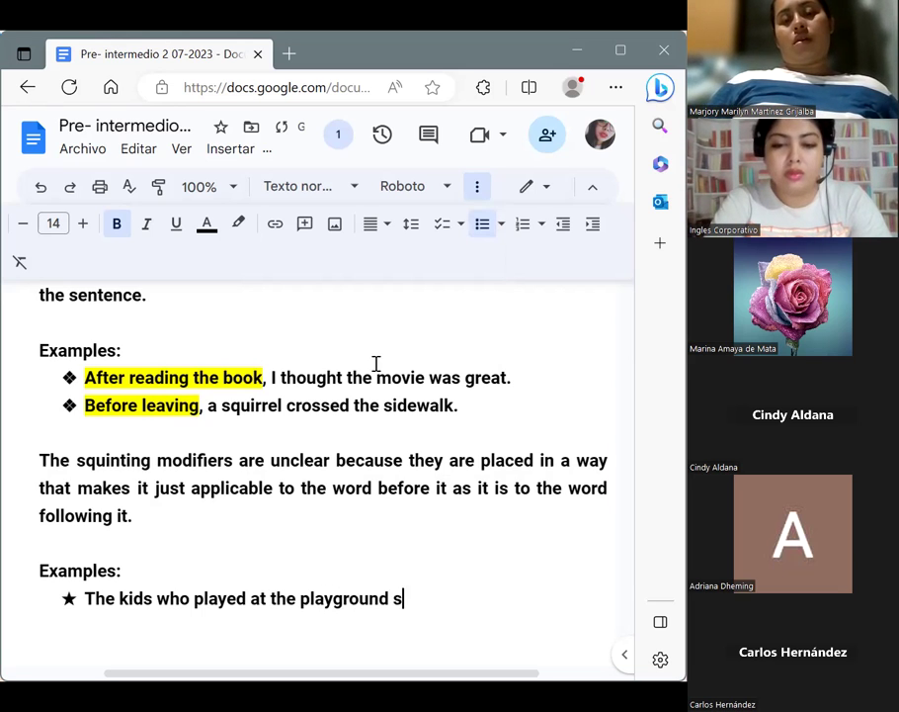
pyautogui.write('ometh')
pyautogui.press('BackSpace')
pyautogui.write('imes ')
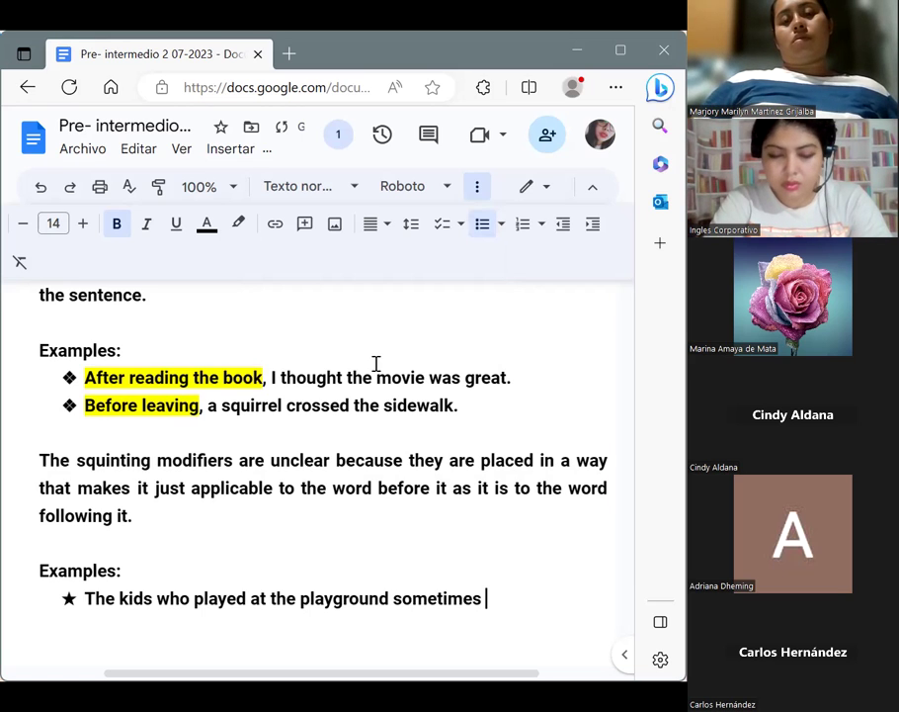
pyautogui.write('bough')
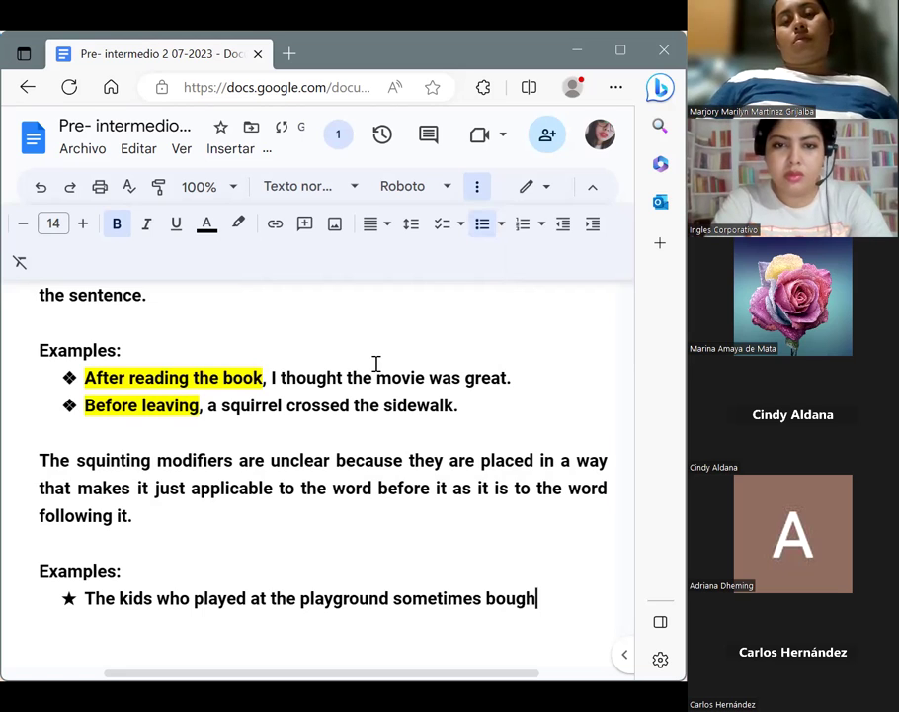
pyautogui.write('t ')
pyautogui.write('i')
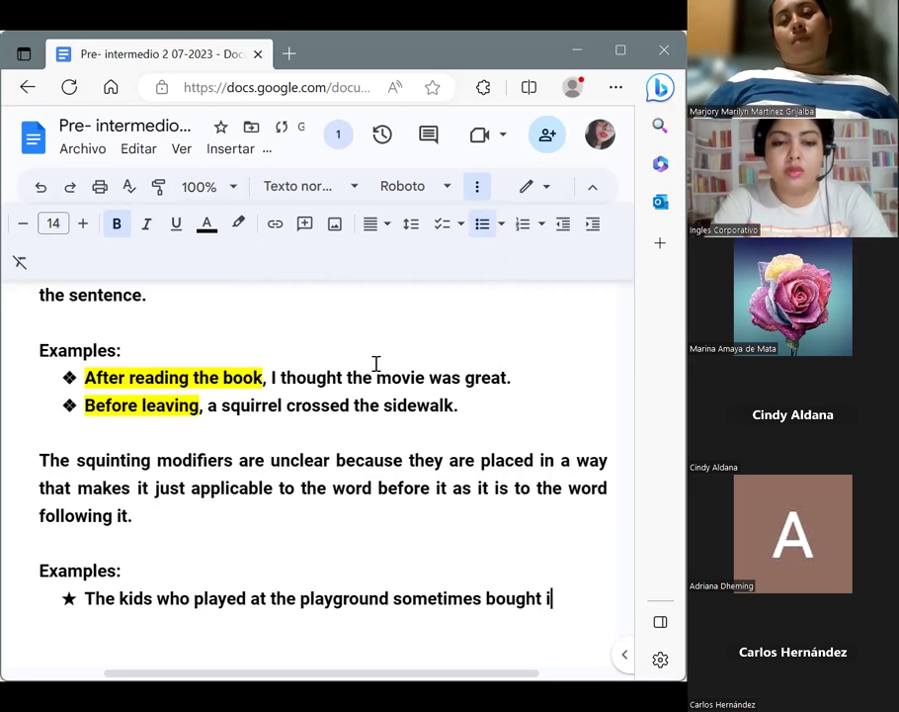
pyautogui.write('ce cream.')
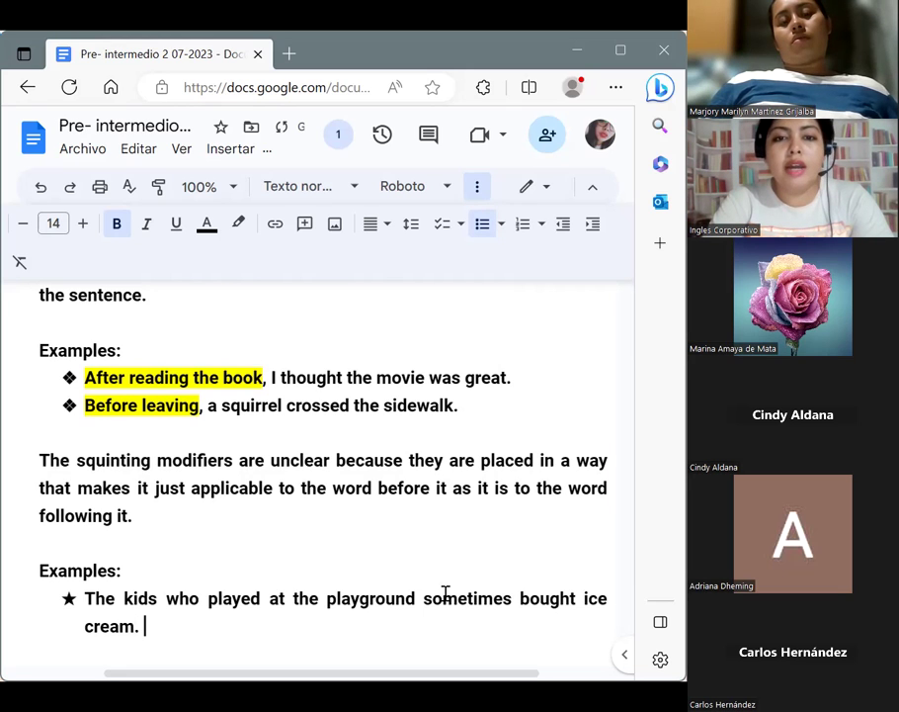
# Step: Highlight 'sometimes' in yellow, then begin a new starred line
pyautogui.moveTo(427, 602); pyautogui.dragTo(515, 594)
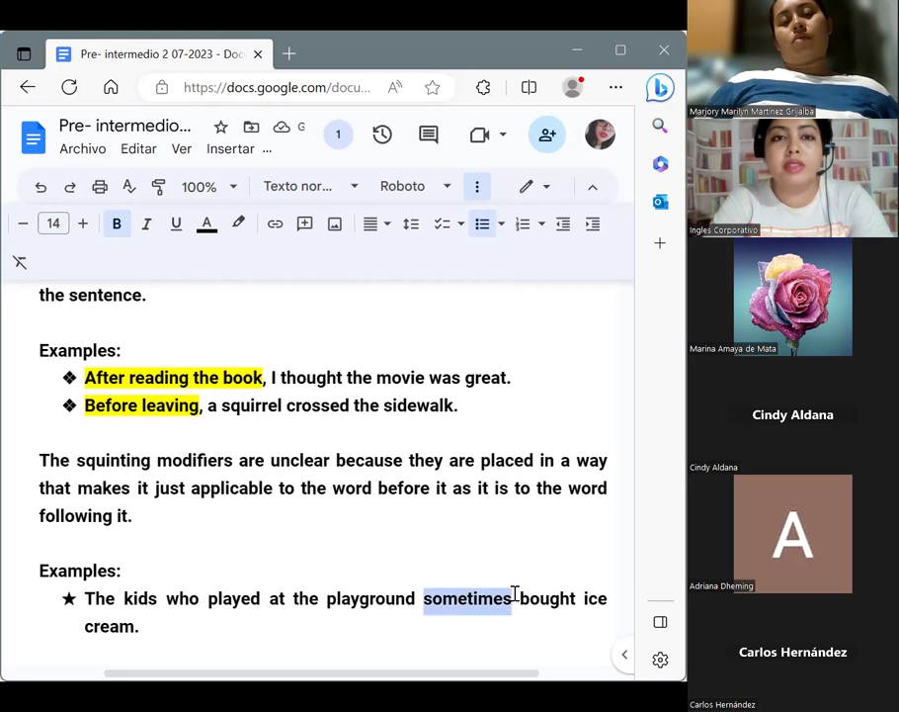
pyautogui.click(237, 223)
pyautogui.click(305, 311)
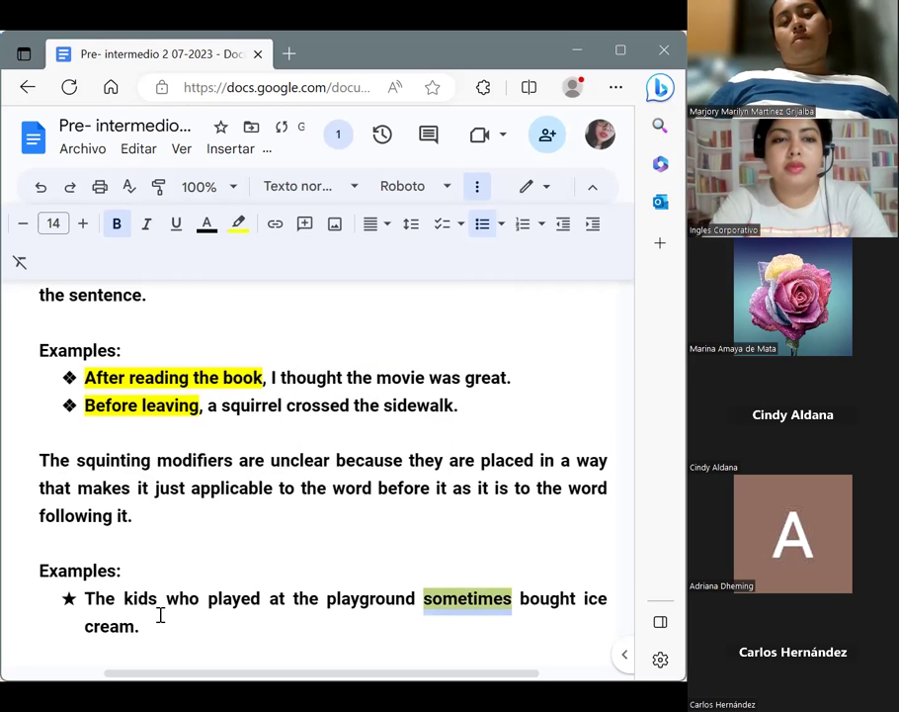
pyautogui.click(158, 626)
pyautogui.press('Return')
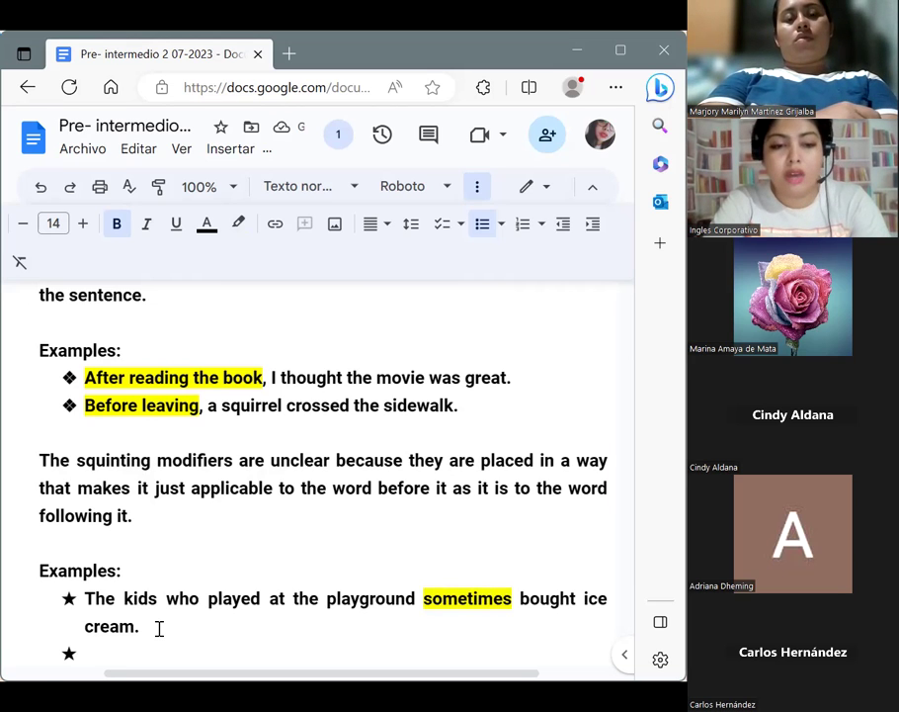
# Step: Add the starred example about checking her phone, highlighting 'when class was over' in yellow
pyautogui.write('Eme')
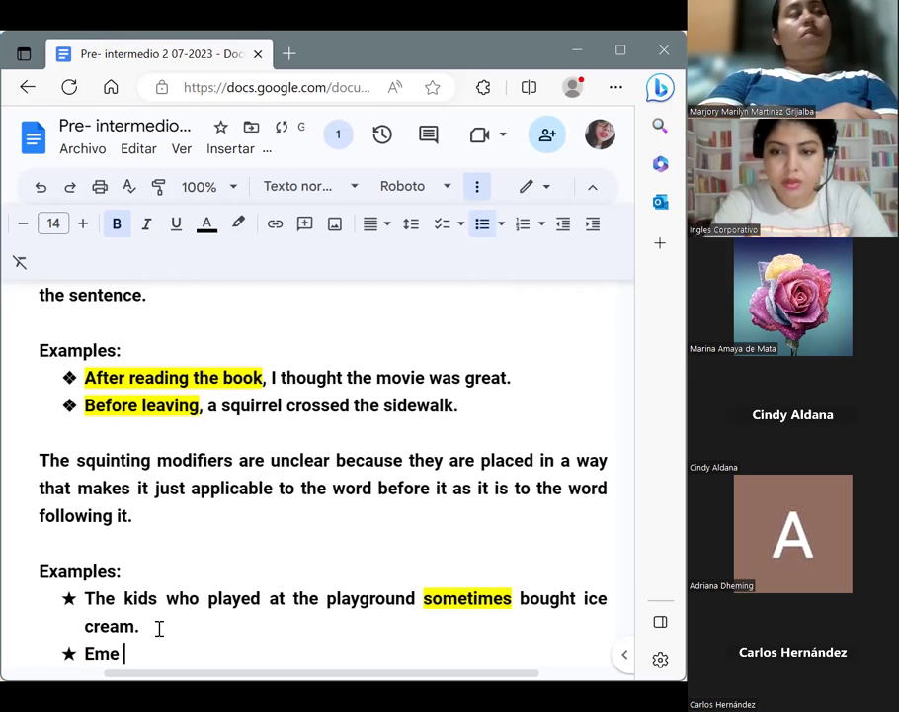
pyautogui.press('BackSpace')
pyautogui.press('BackSpace')
pyautogui.write('i')
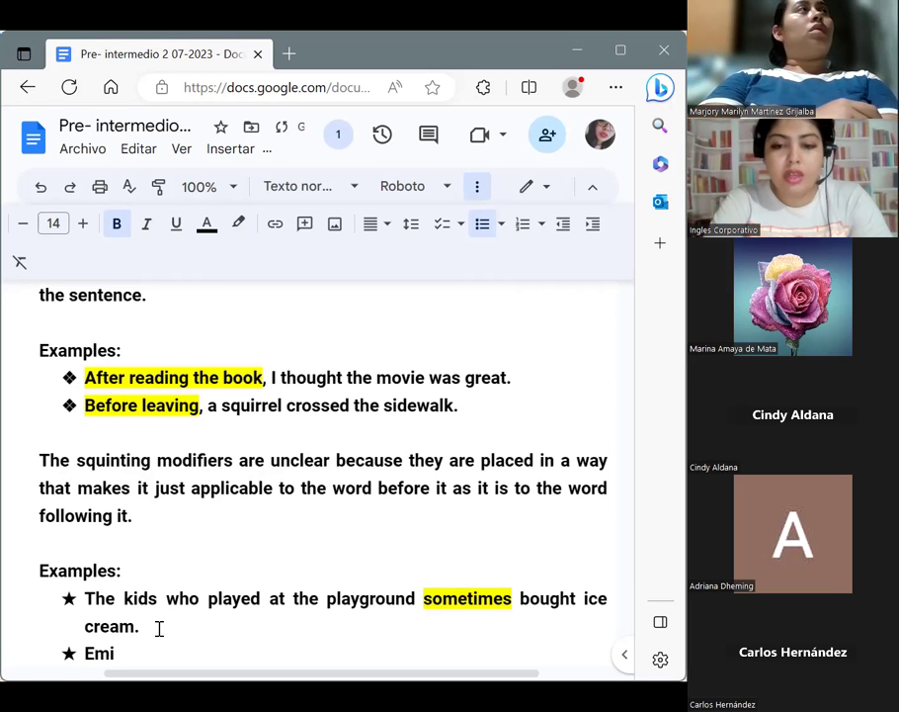
pyautogui.write(' hoped ')
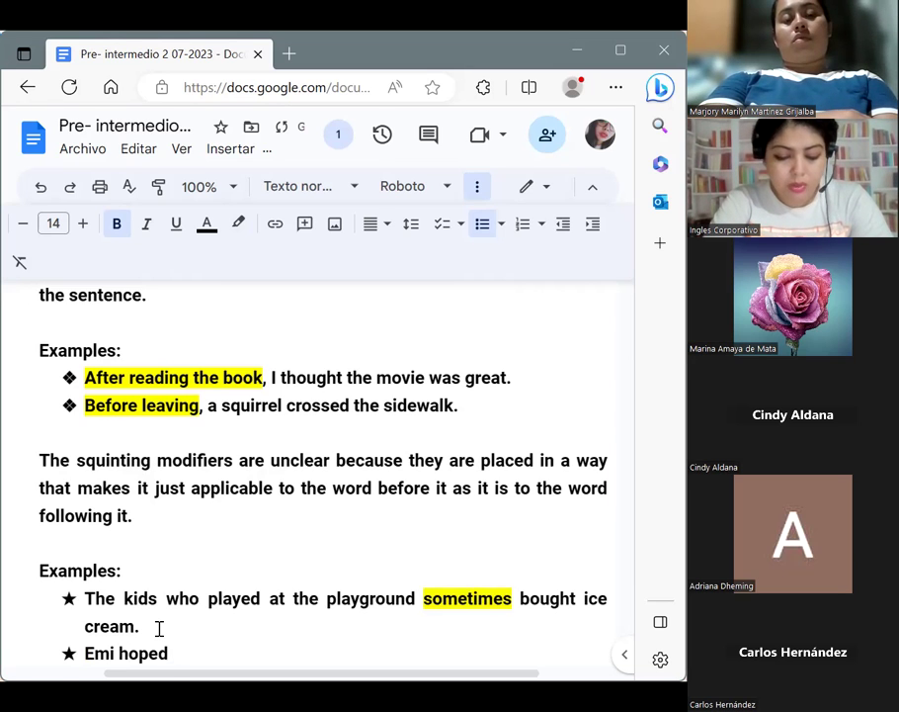
pyautogui.write('when class was over')
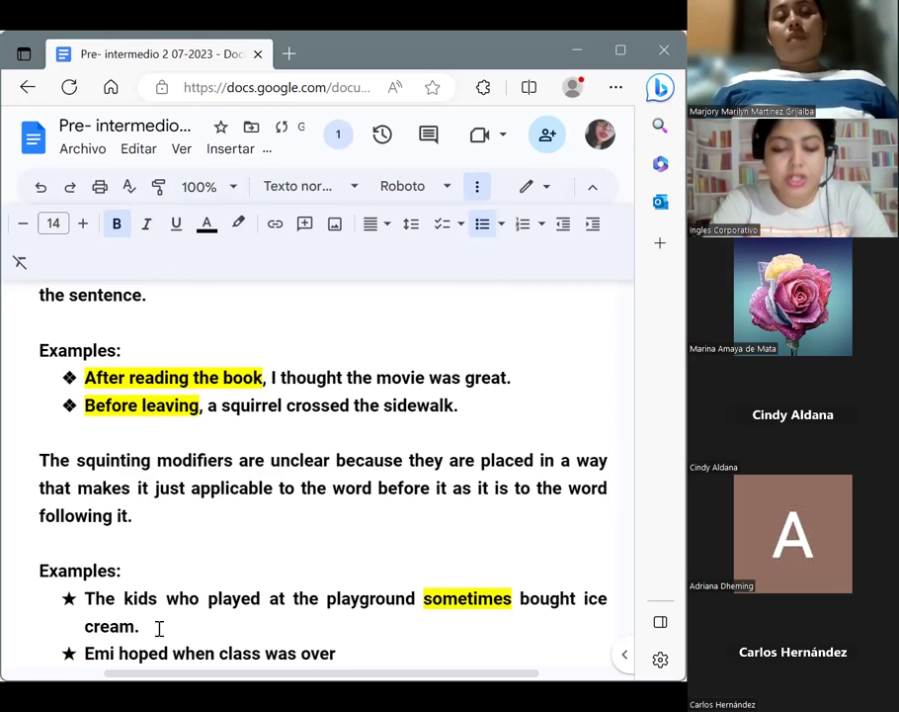
pyautogui.write(' she ')
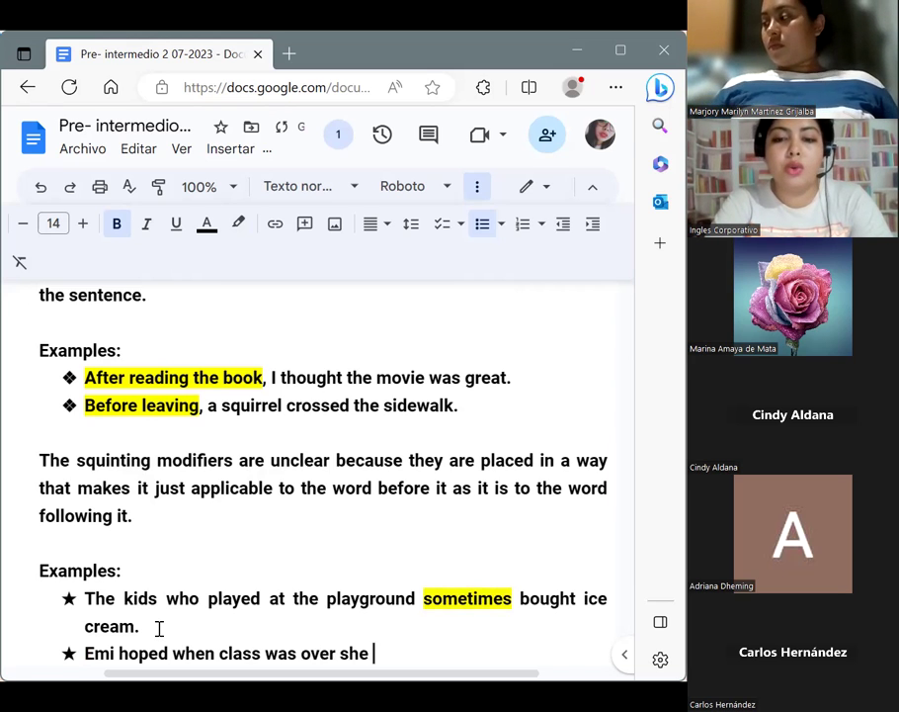
pyautogui.write('could check')
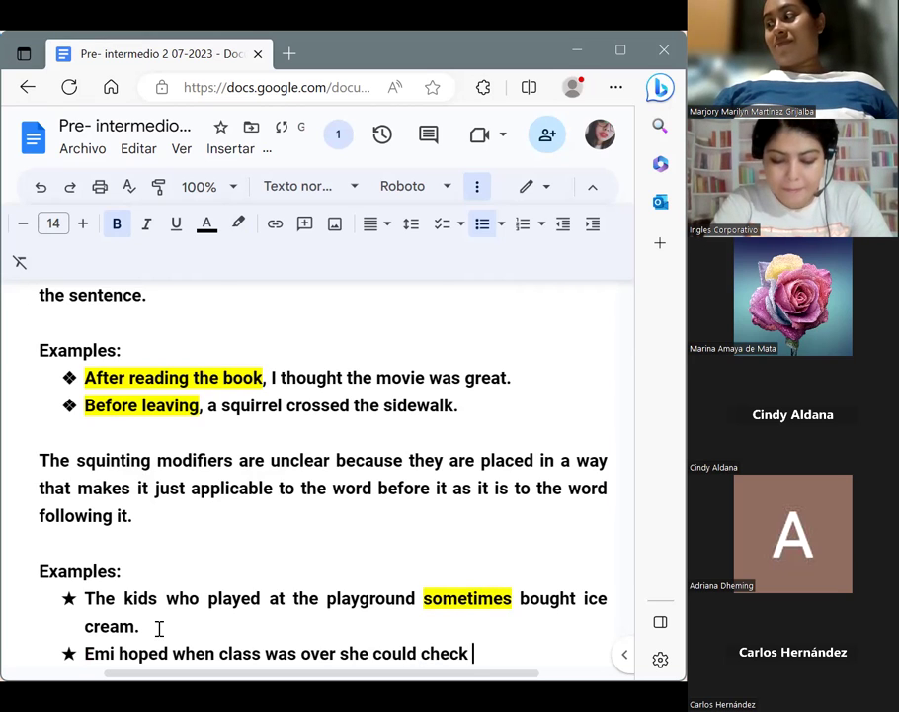
pyautogui.write(' her ')
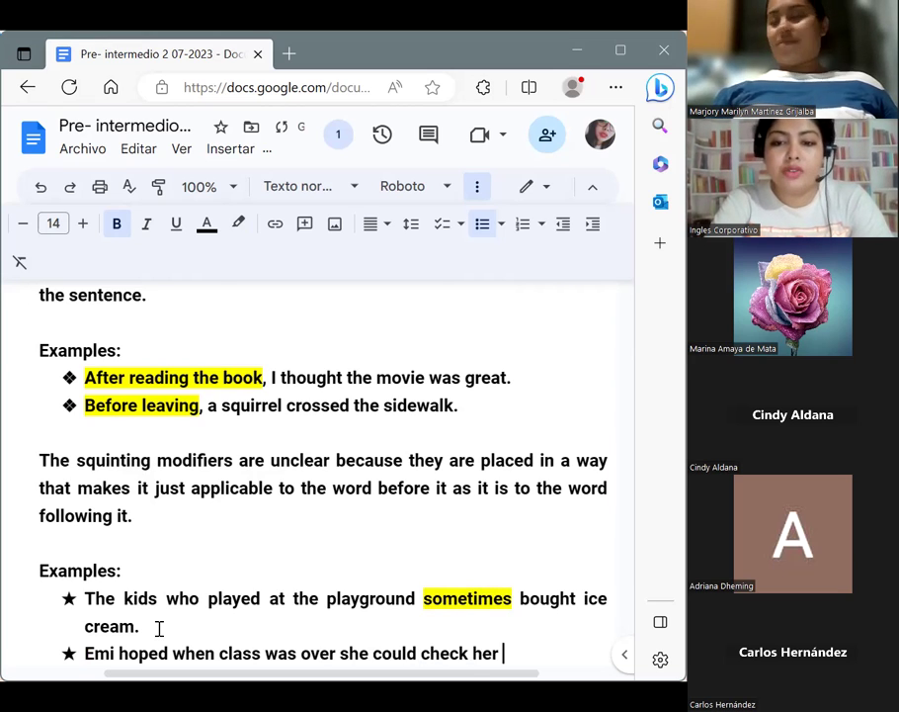
pyautogui.write('phone.')
pyautogui.moveTo(173, 653); pyautogui.dragTo(339, 653)
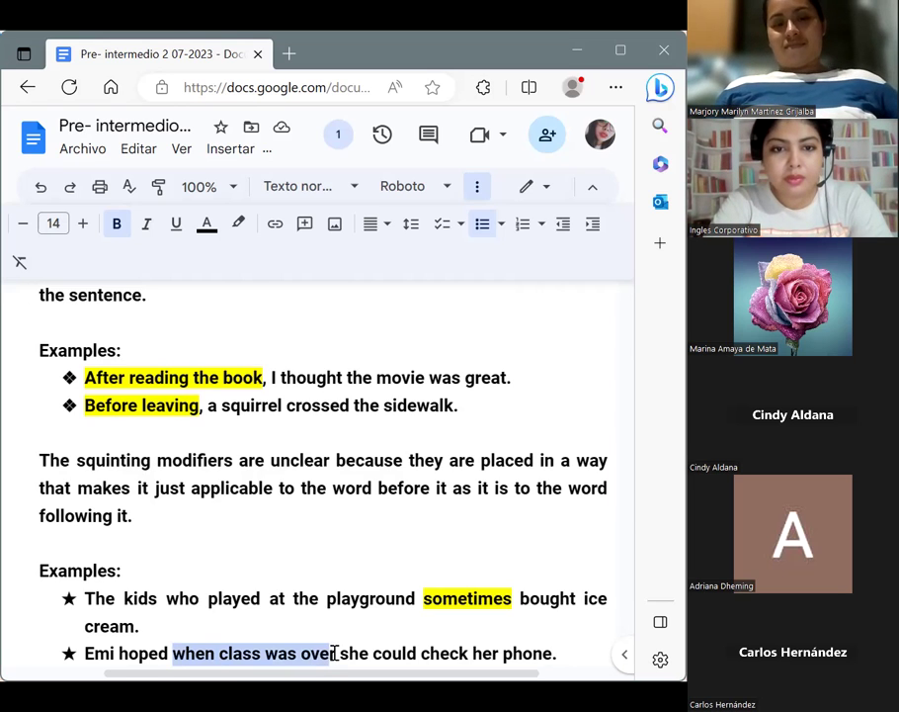
pyautogui.click(239, 223)
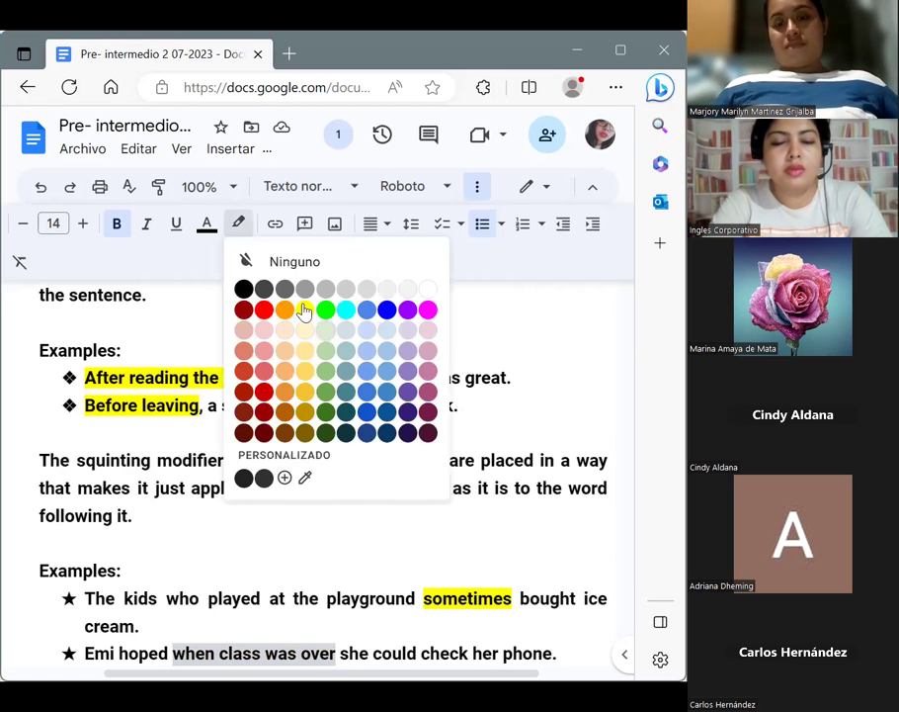
pyautogui.click(326, 333)
pyautogui.click(566, 653)
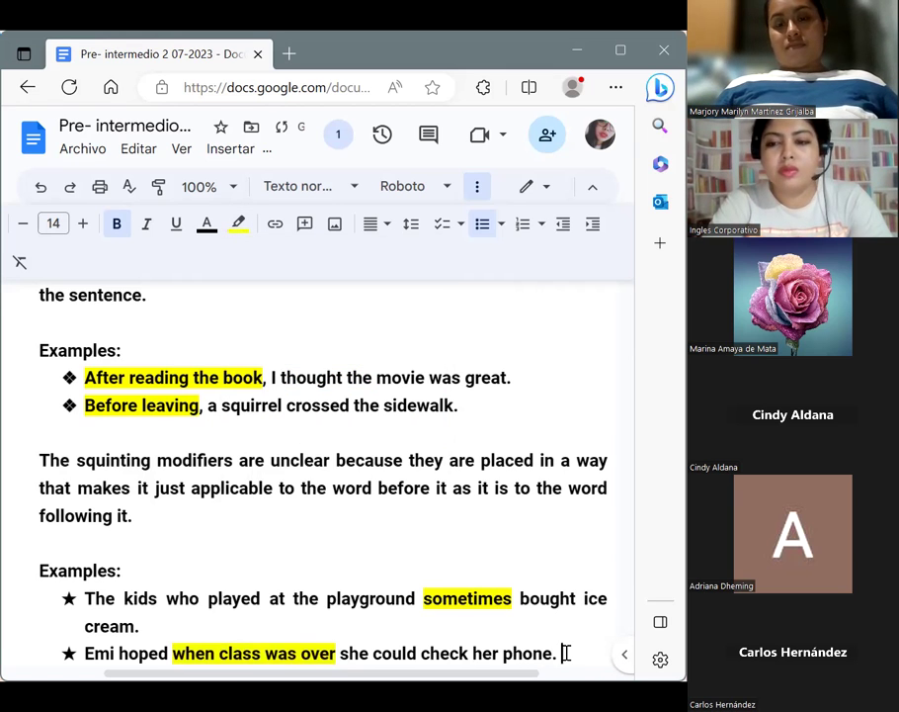
pyautogui.press('Return')
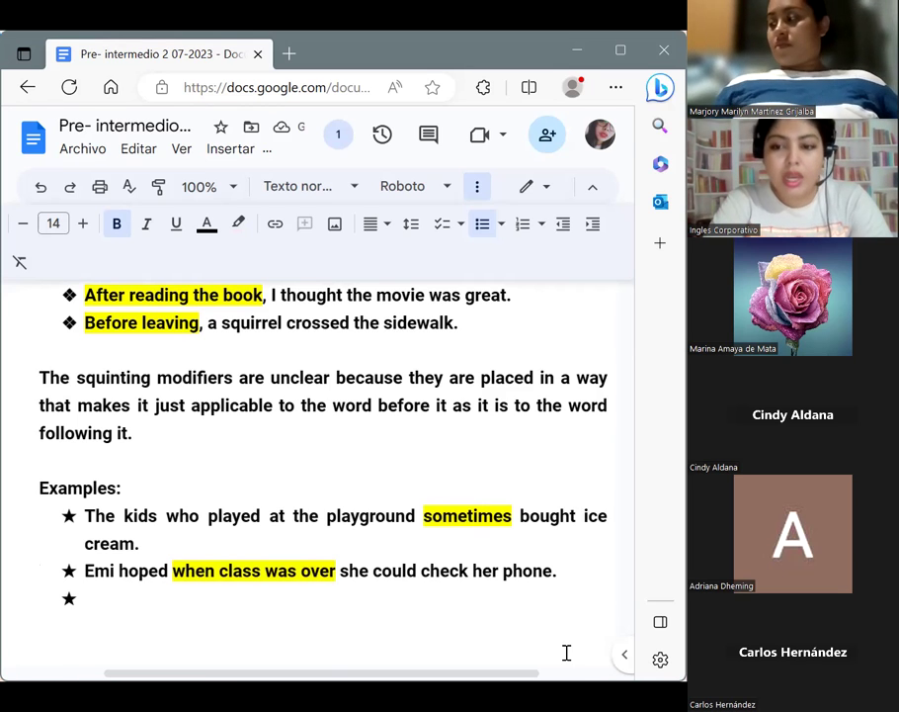
# Step: Remove the empty bullet and its indent, then add a plain blank line below the phone example
pyautogui.press('BackSpace')
pyautogui.press('BackSpace')
pyautogui.press('Return')
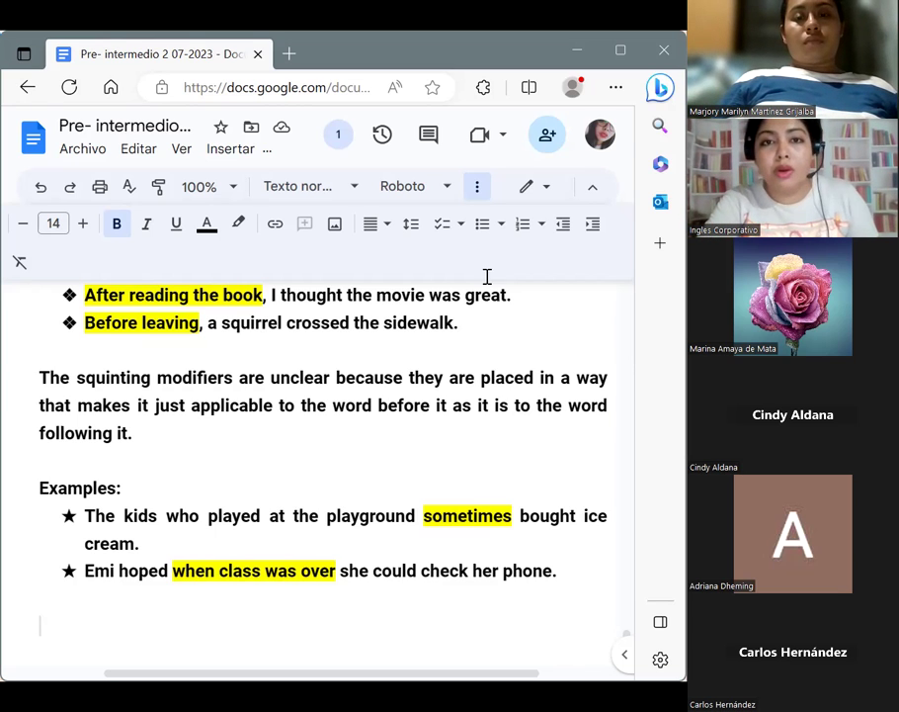
# Step: Add a ❖ bullet reading 'Sometimes, the kids who played at the playground bought ice cream.'
pyautogui.click(503, 229)
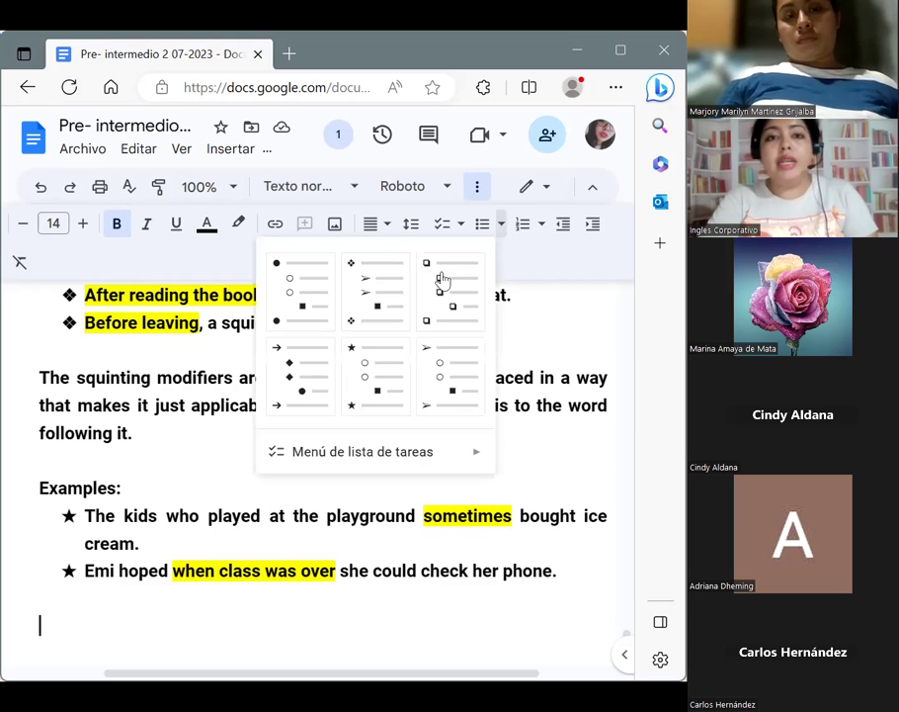
pyautogui.click(392, 285)
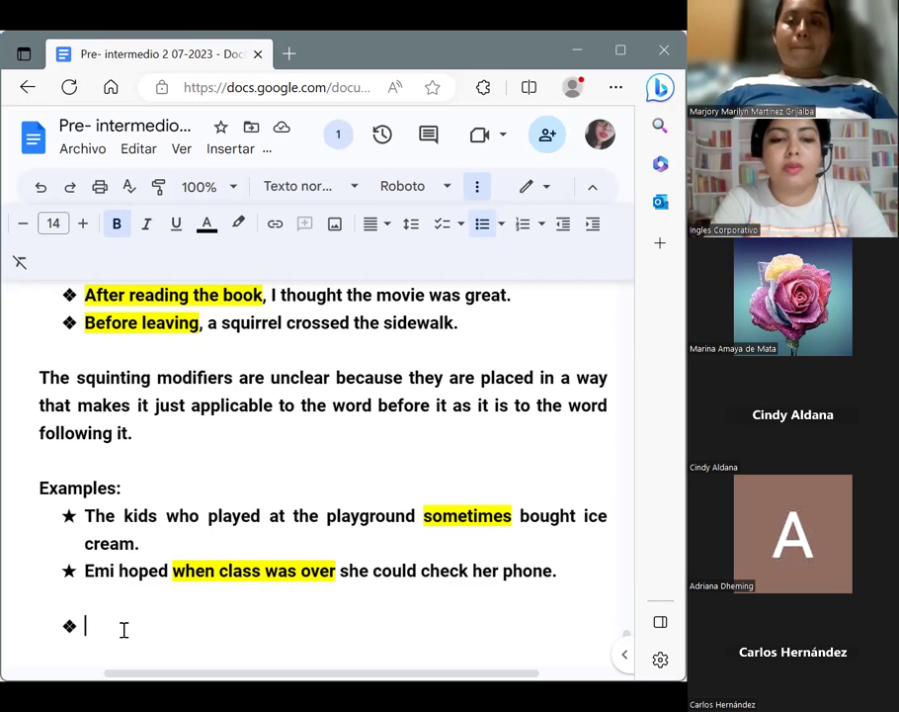
pyautogui.write('Sometimes, ')
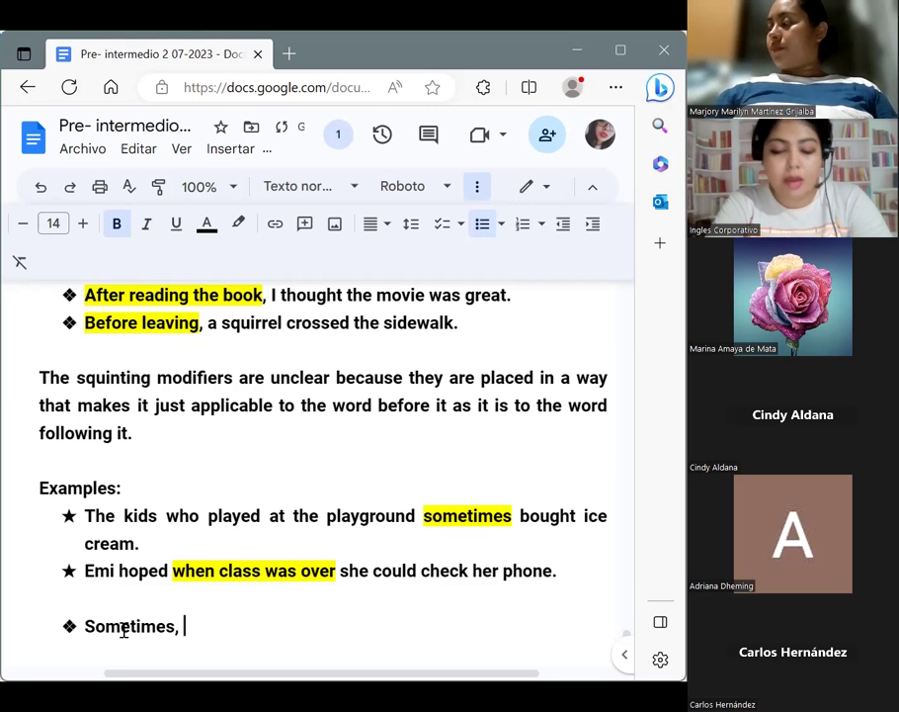
pyautogui.write('they')
pyautogui.press('BackSpace')
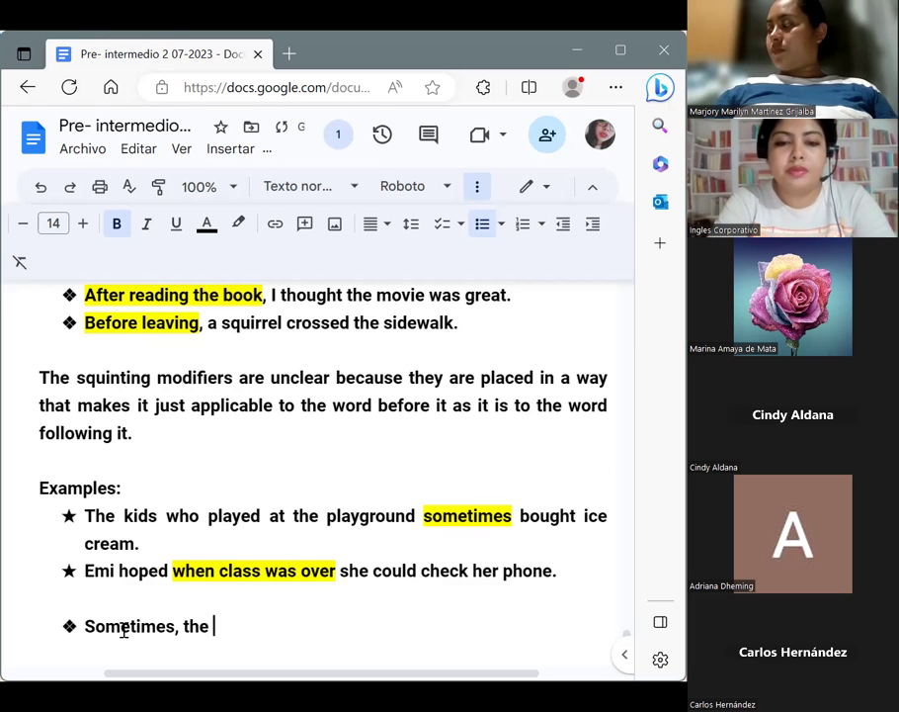
pyautogui.write('kids who played ')
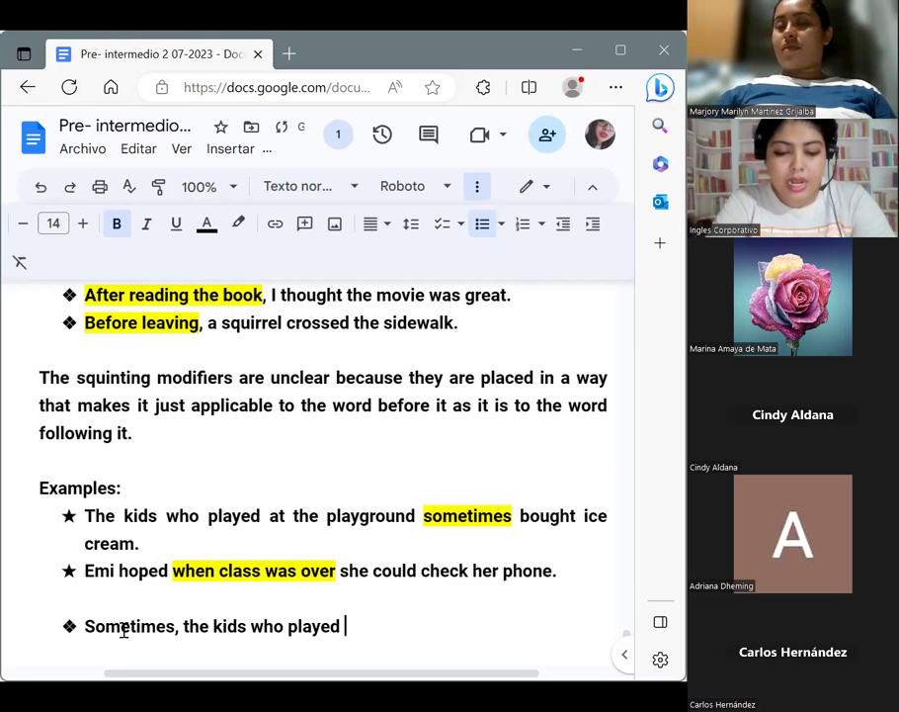
pyautogui.write('at the ')
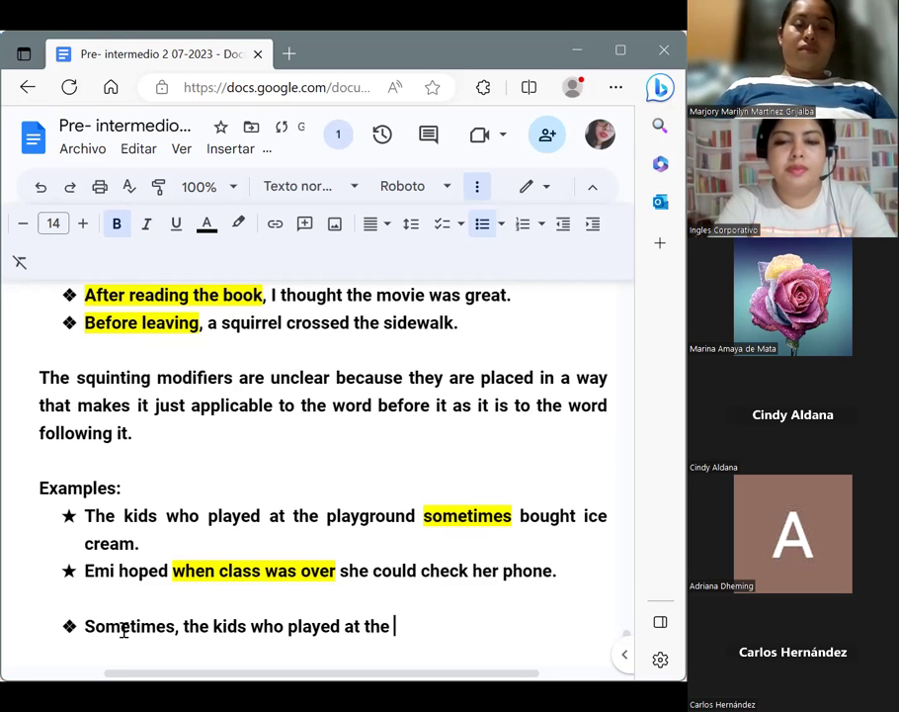
pyautogui.write('play g')
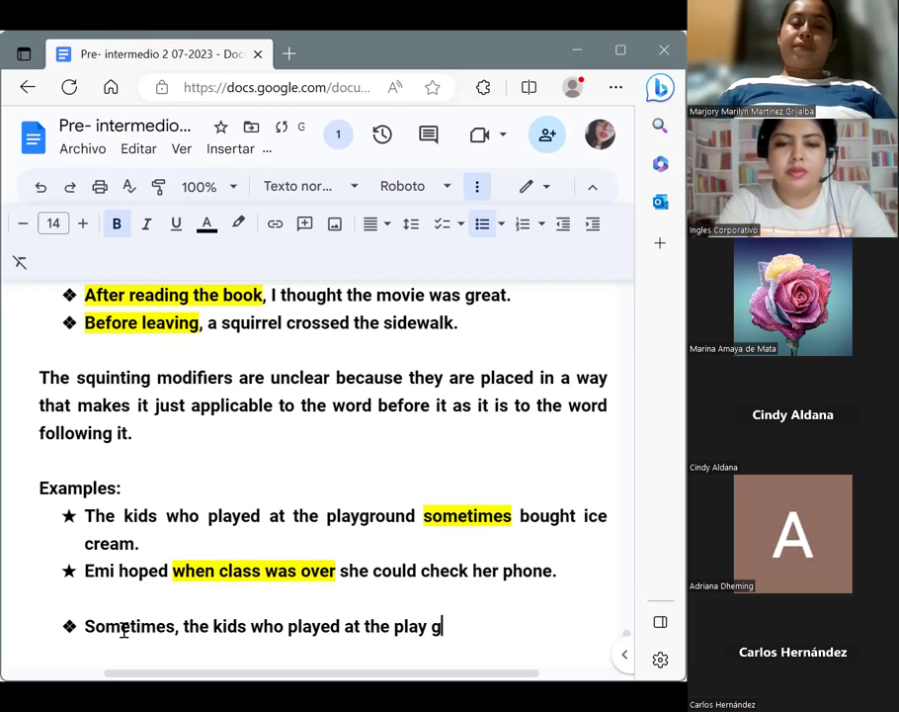
pyautogui.write('round ')
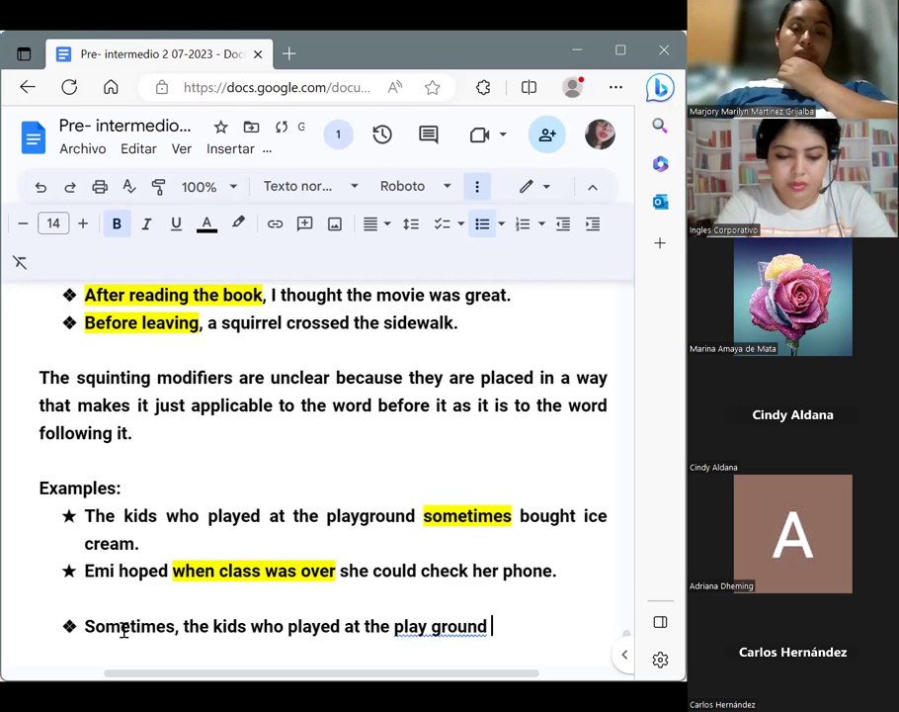
pyautogui.write('bought')
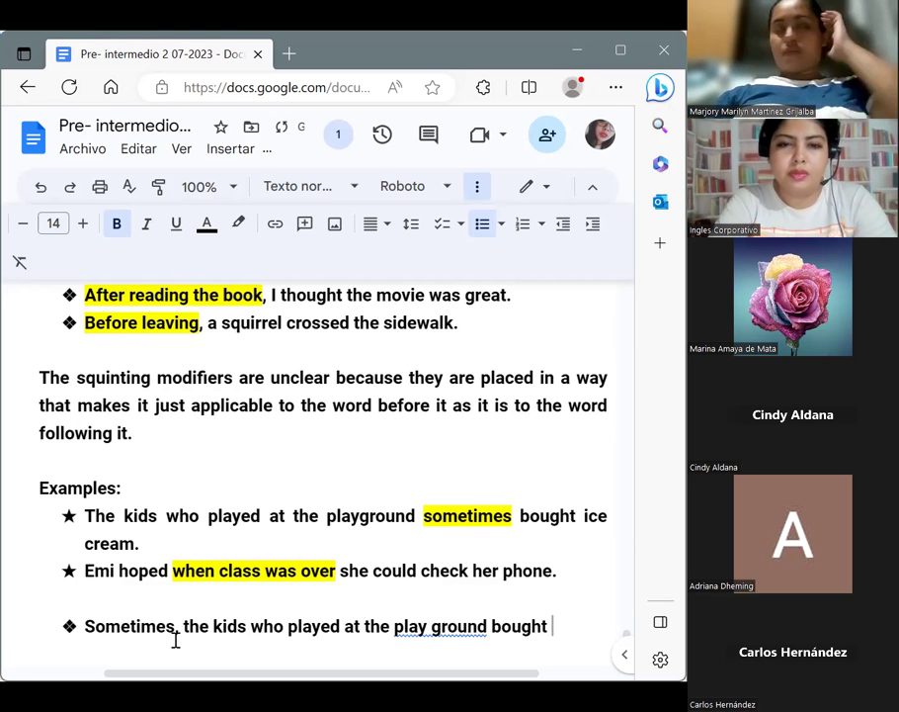
pyautogui.click(430, 629)
pyautogui.press('BackSpace')
pyautogui.press('Right')
pyautogui.press('Right')
pyautogui.press('Right')
pyautogui.press('Right')
pyautogui.press('Right')
pyautogui.press('Right')
pyautogui.press('Right')
pyautogui.press('Right')
pyautogui.press('Right')
pyautogui.press('Right')
pyautogui.press('Right')
pyautogui.press('Right')
pyautogui.press('Right')
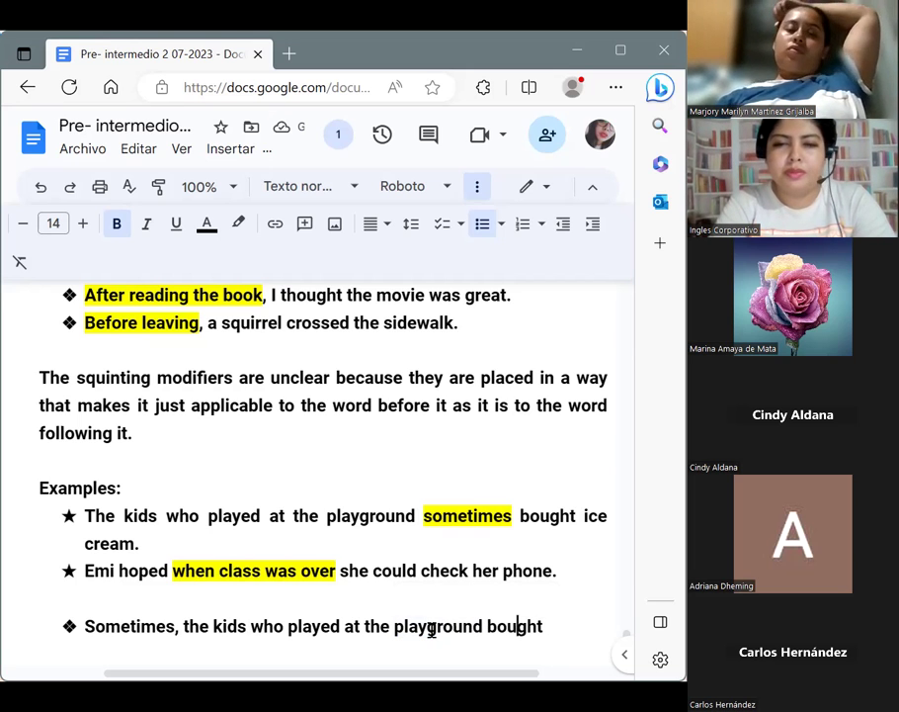
pyautogui.write('i')
pyautogui.press('BackSpace')
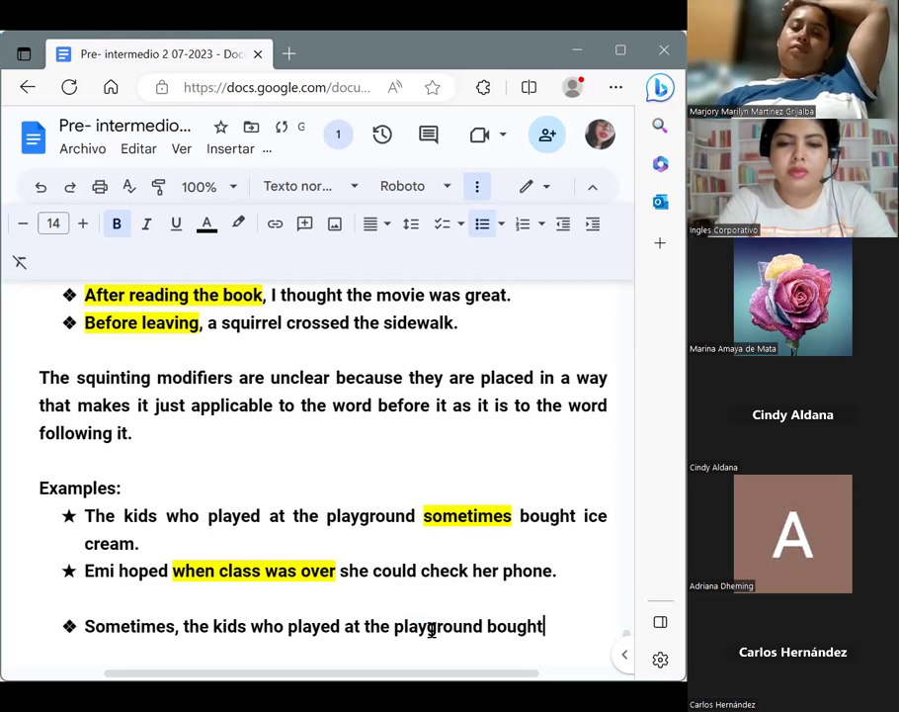
pyautogui.write('ice c')
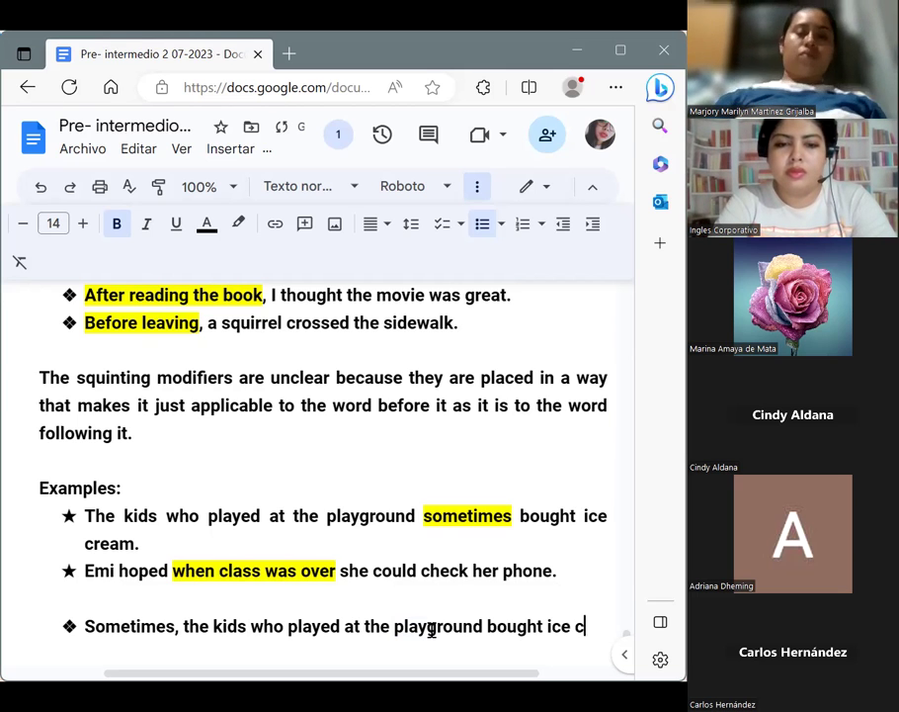
pyautogui.write('ream.')
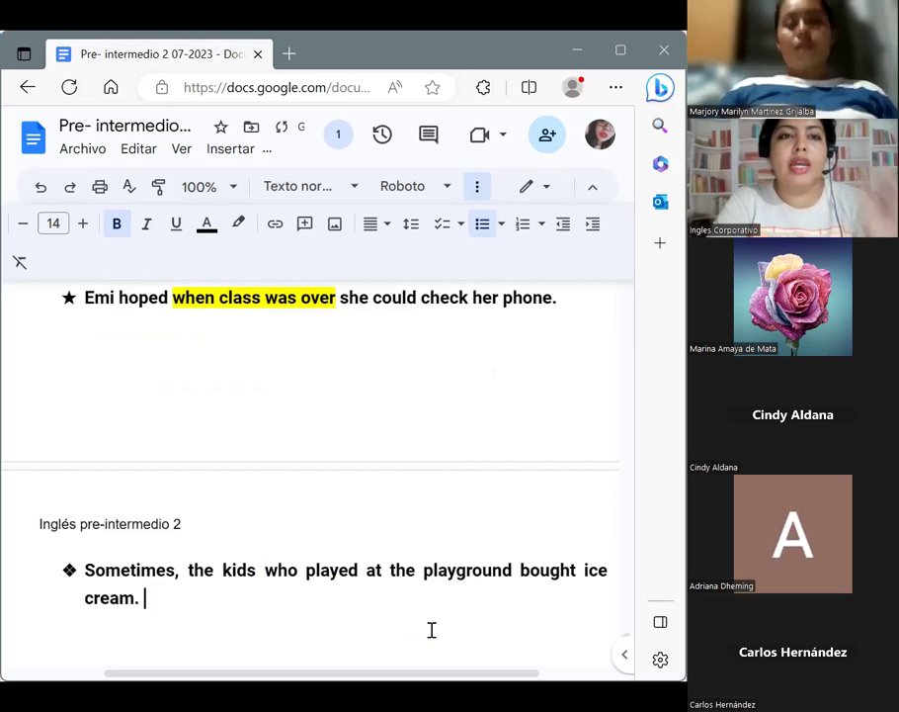
# Step: Switch to compact mode with menus hidden and start an empty ❖ bullet below the sentence
pyautogui.click(590, 189)
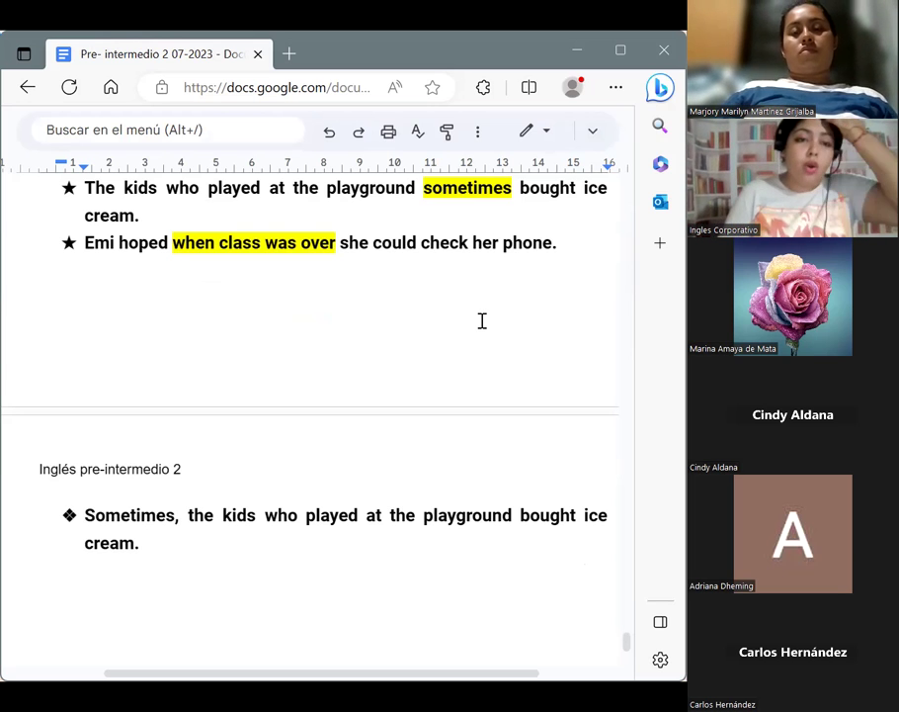
pyautogui.press('Return')
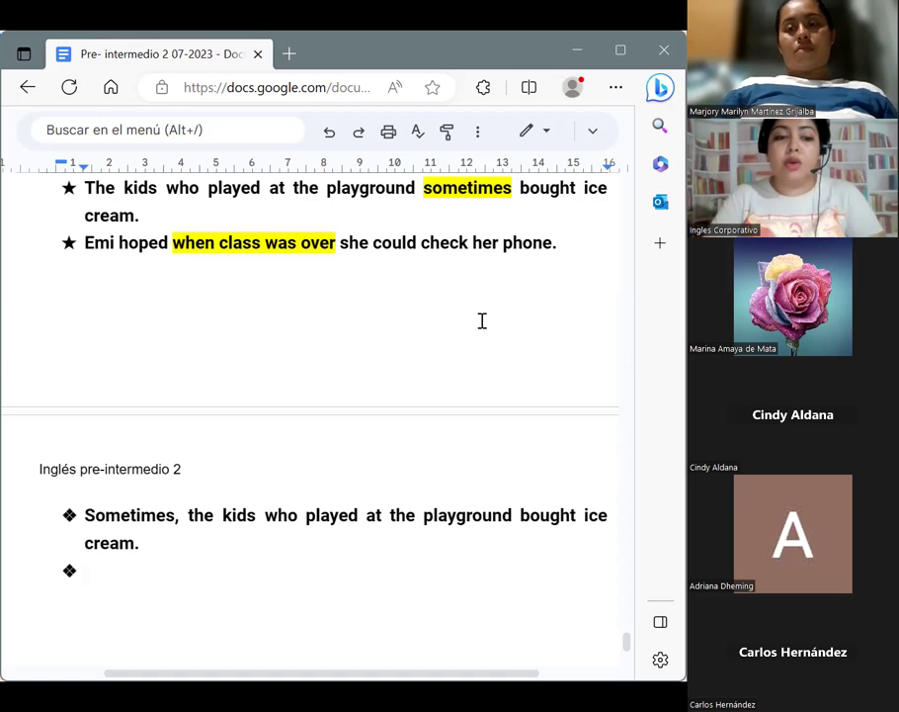
# Step: Type 'The kids who sometimes played at the playground bought ice cream.' and open a new bullet below
pyautogui.write('The kid')
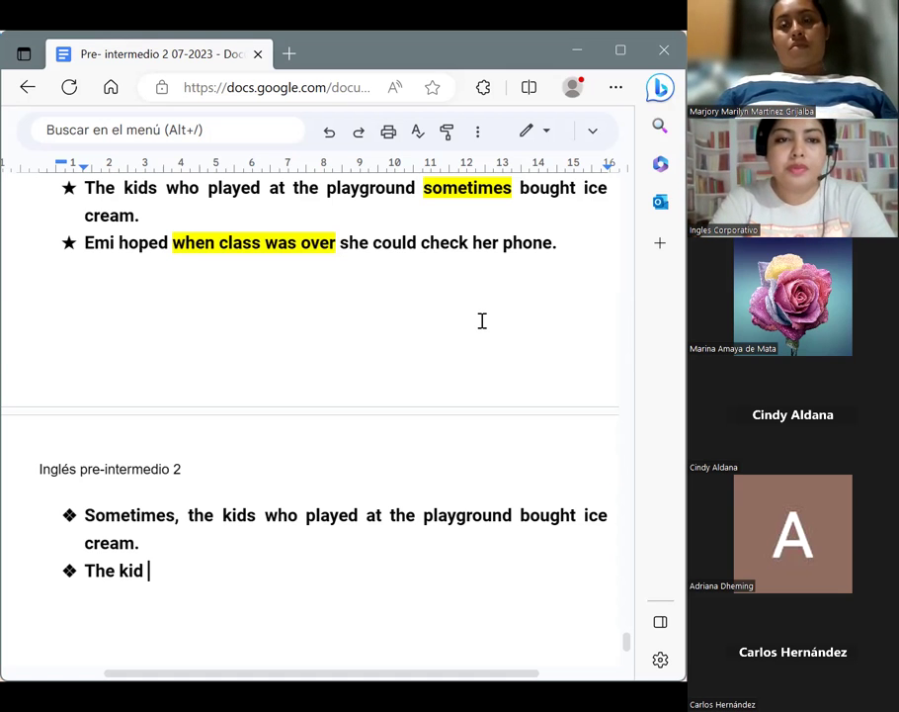
pyautogui.press('BackSpace')
pyautogui.write('s')
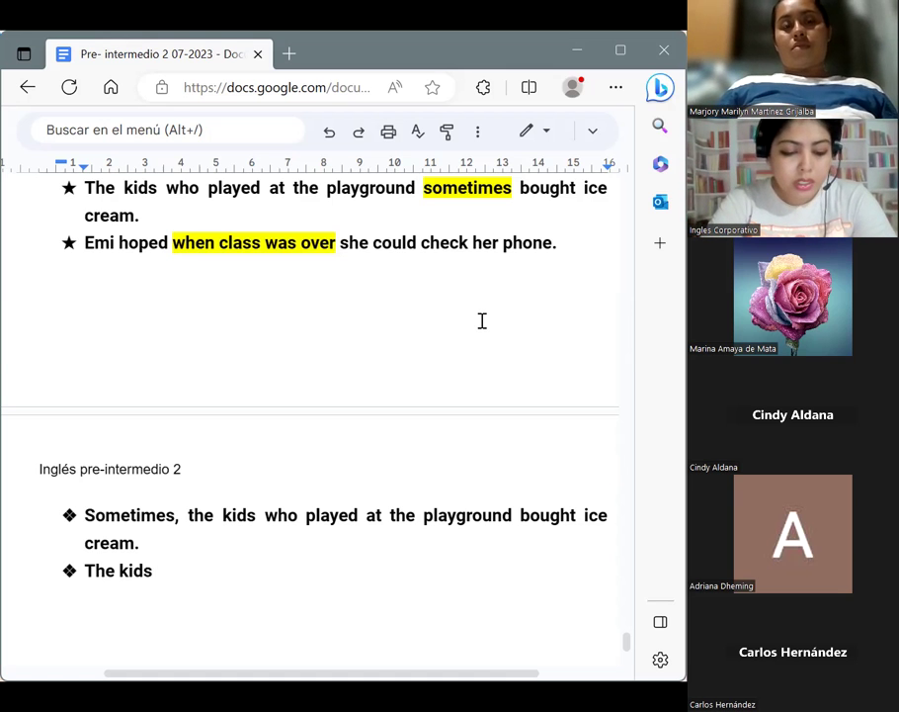
pyautogui.write(' who ')
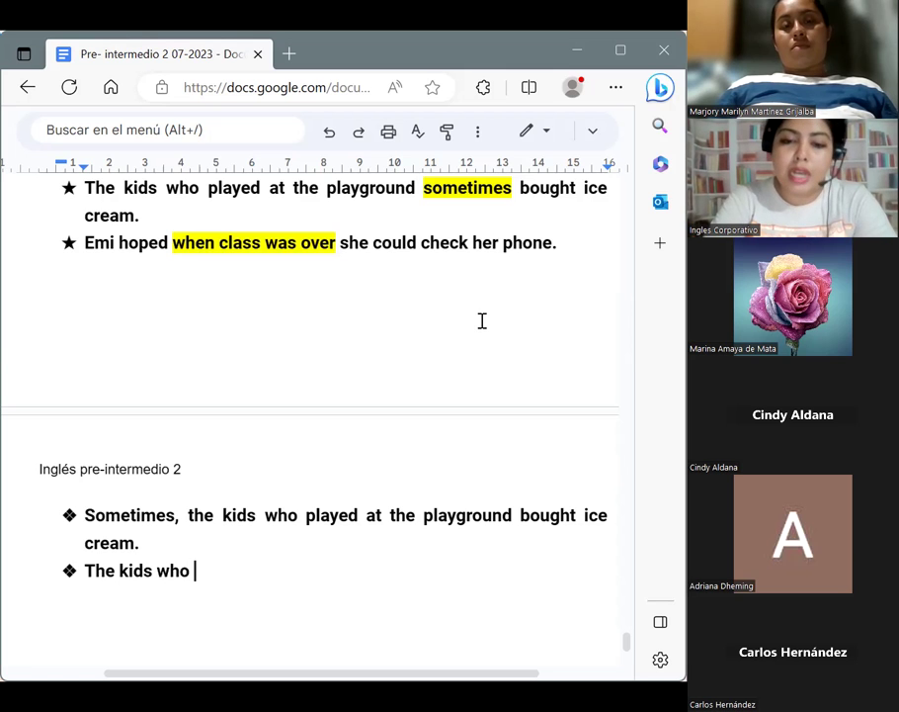
pyautogui.write('sometimes ')
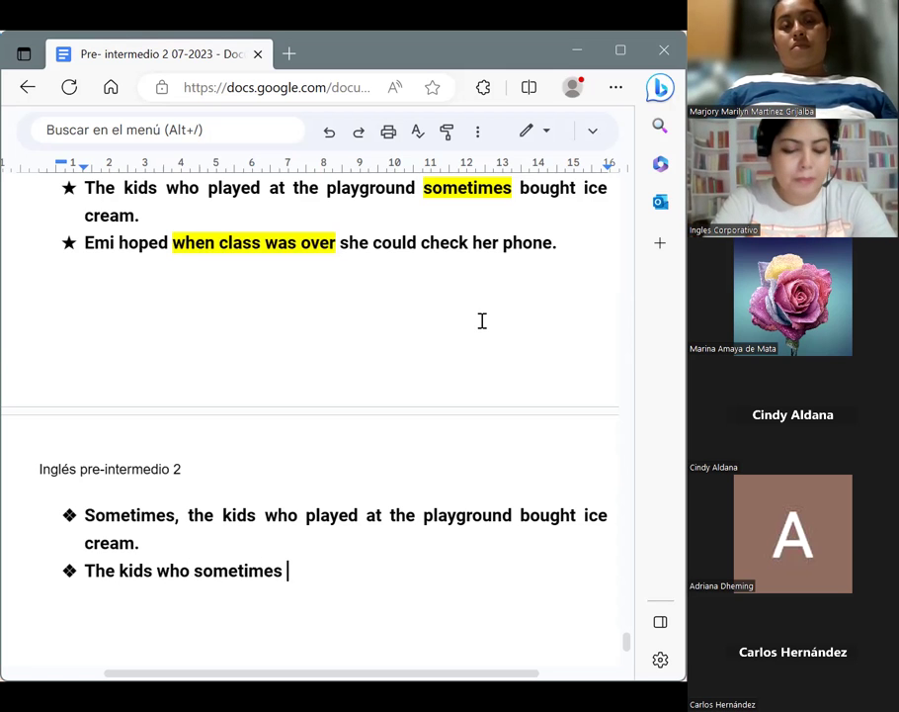
pyautogui.write('play')
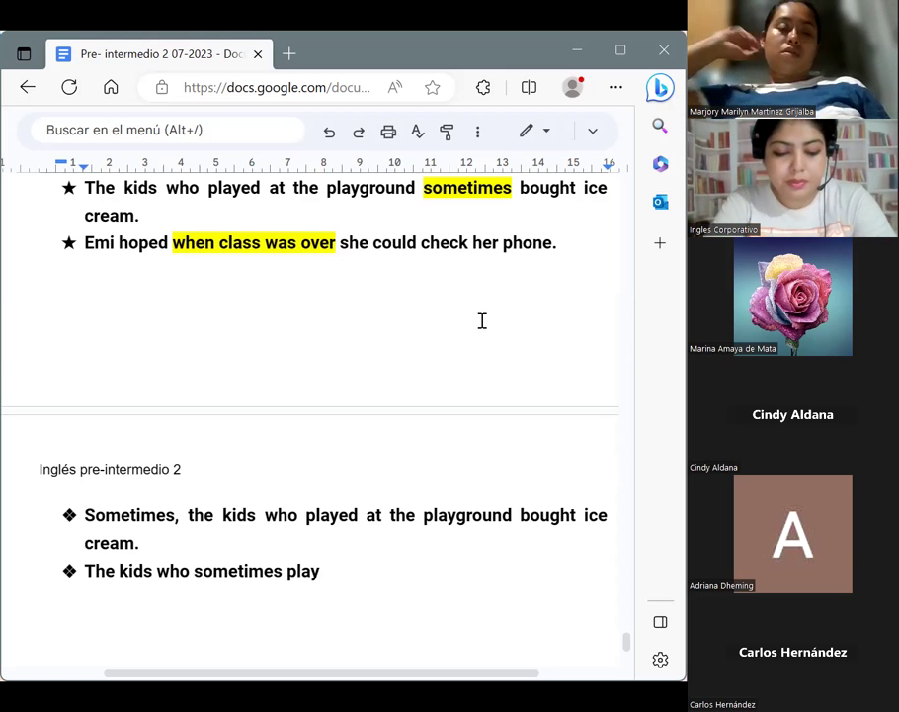
pyautogui.write('ed at t')
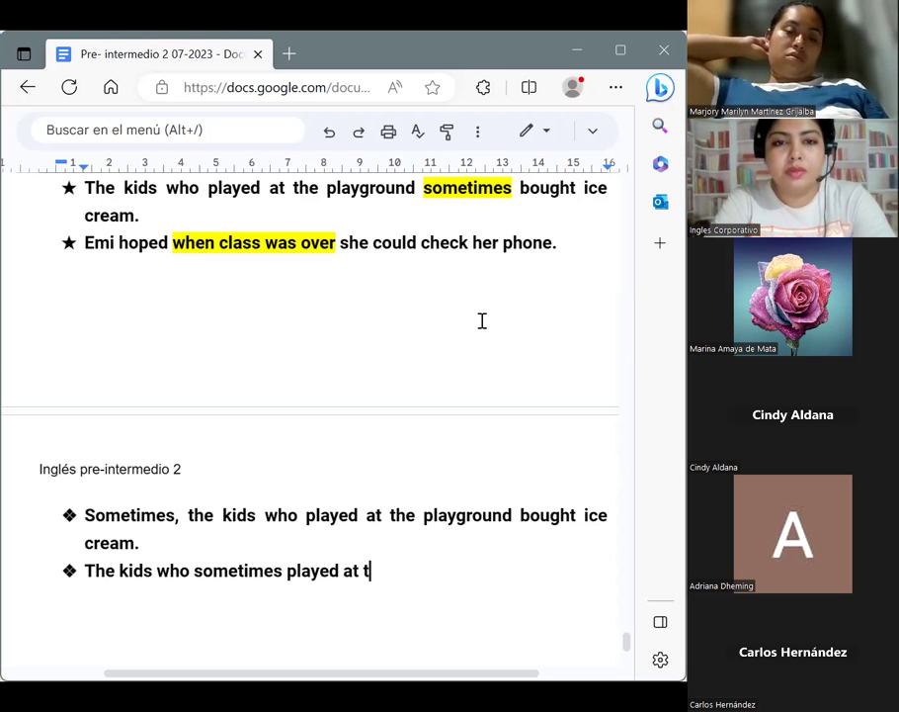
pyautogui.write('he playground')
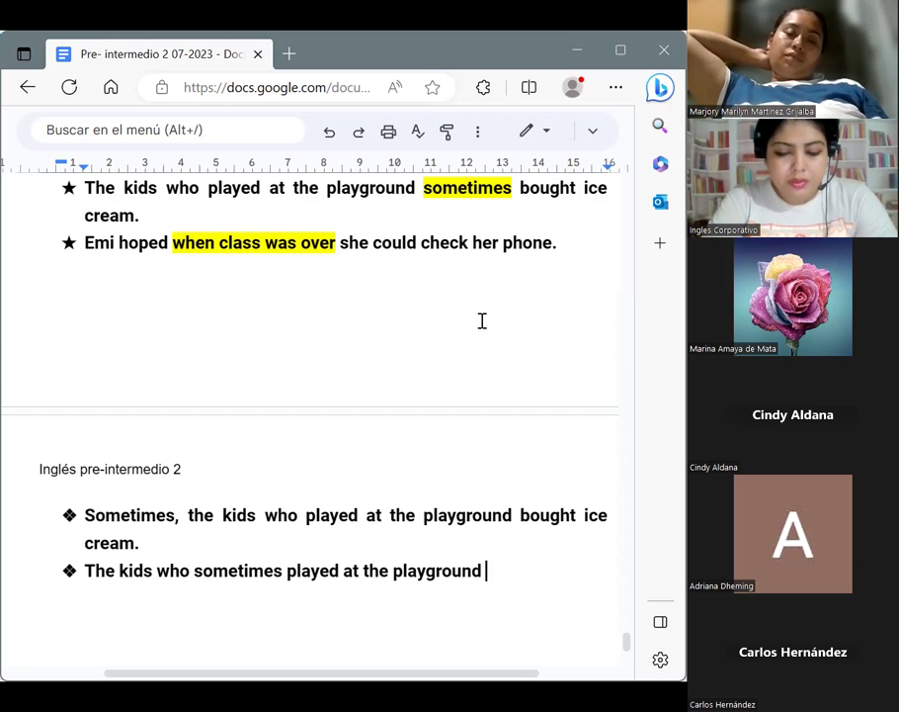
pyautogui.write('bough')
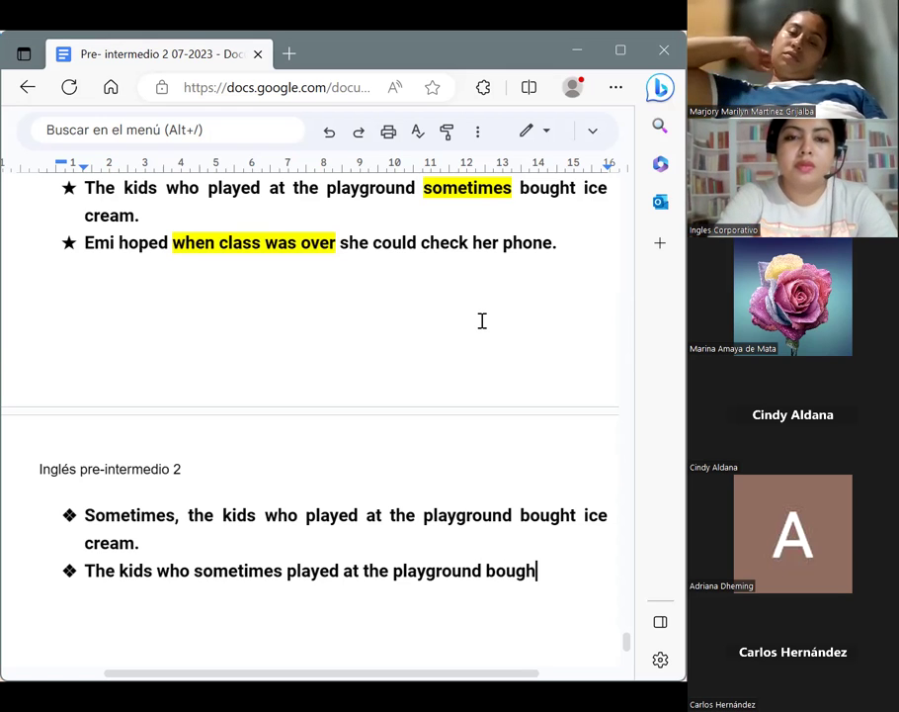
pyautogui.write('t ice')
pyautogui.press('BackSpace')
pyautogui.write('cream.')
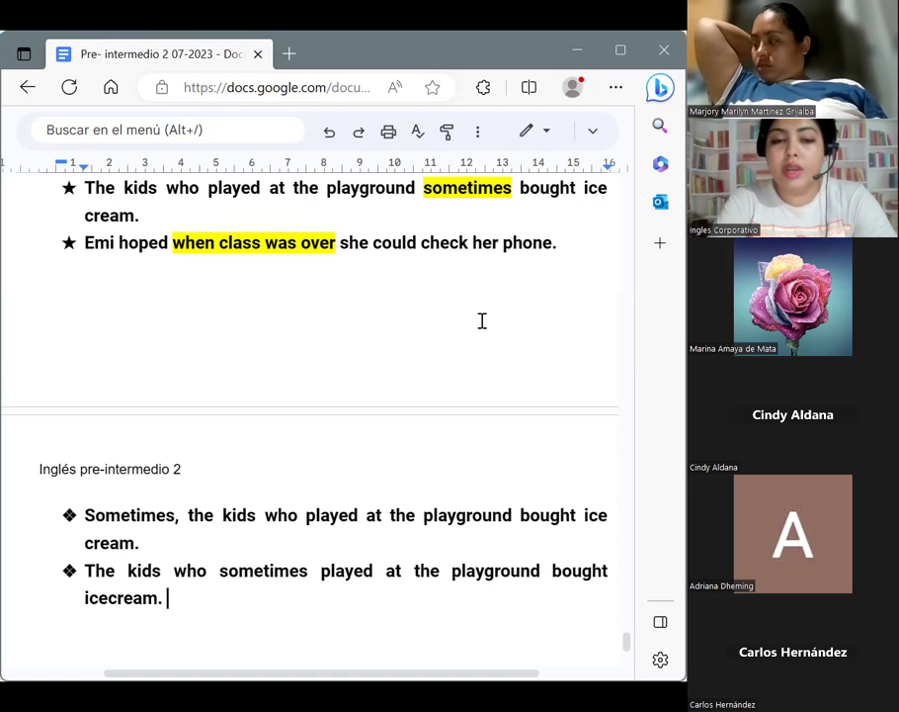
pyautogui.press('Return')
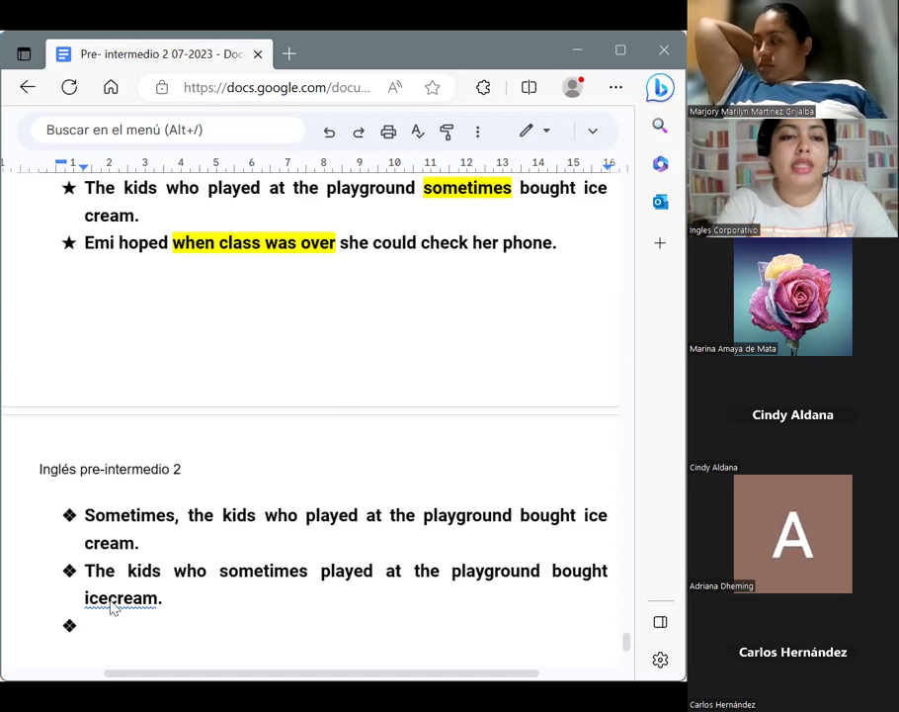
pyautogui.press('Up')
pyautogui.press('Right')
pyautogui.press('Right')
pyautogui.press('Right')
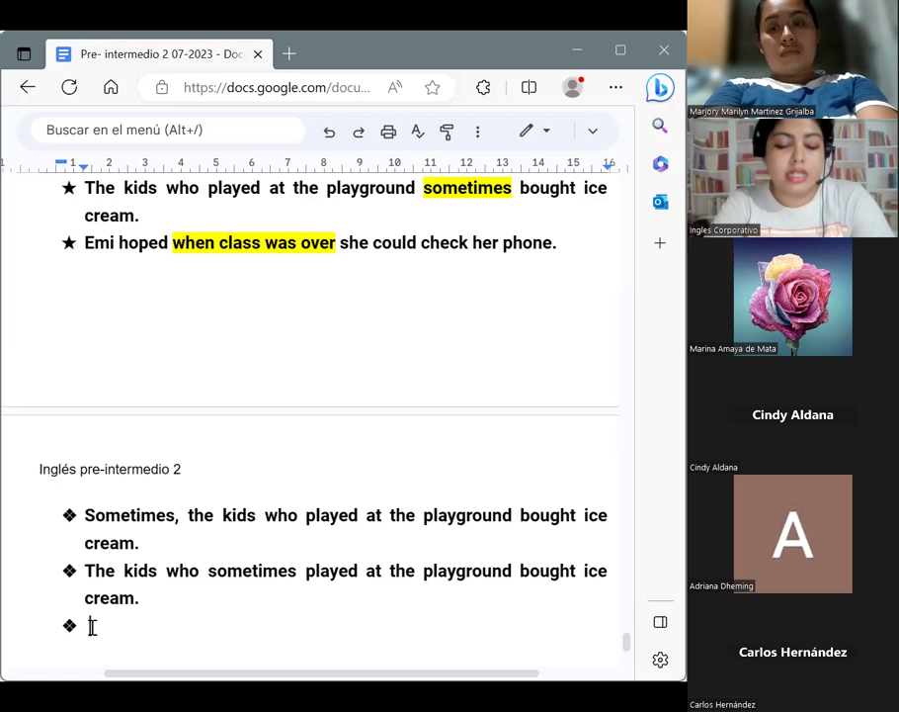
# Step: Add the bullet 'When class was over, Emi hoped she could check her phone.'
pyautogui.write('Wh')
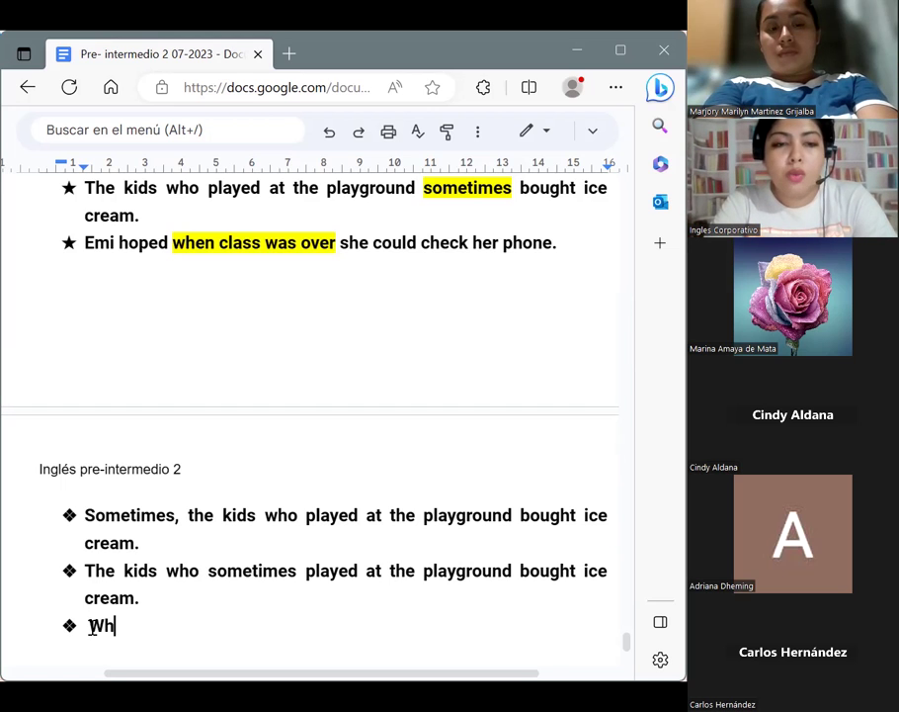
pyautogui.write('en c')
pyautogui.write('al')
pyautogui.press('BackSpace')
pyautogui.press('BackSpace')
pyautogui.write('lass was over')
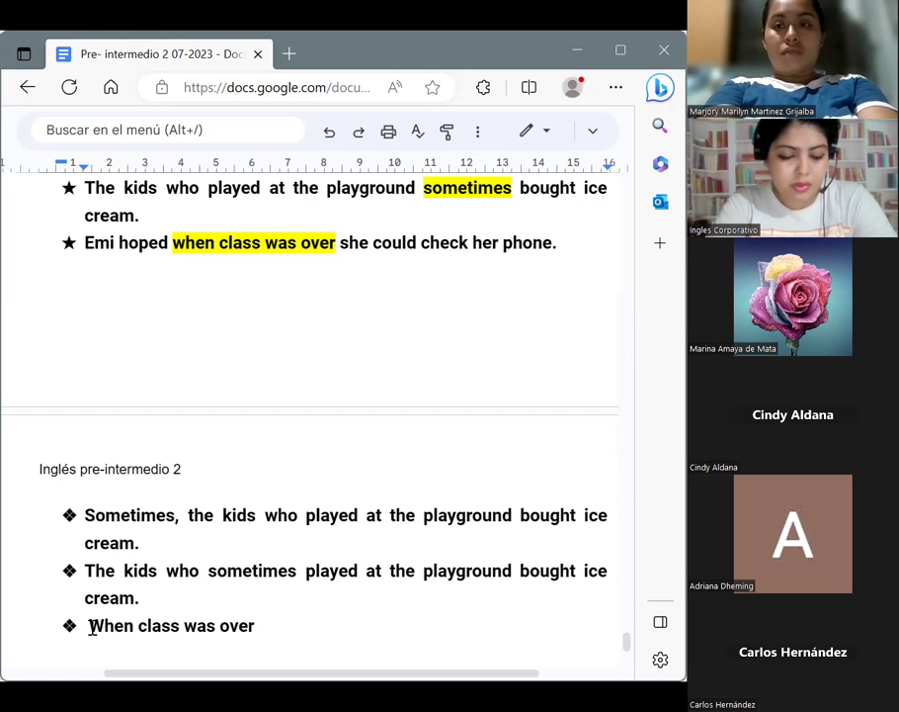
pyautogui.write(', Emi hoped ')
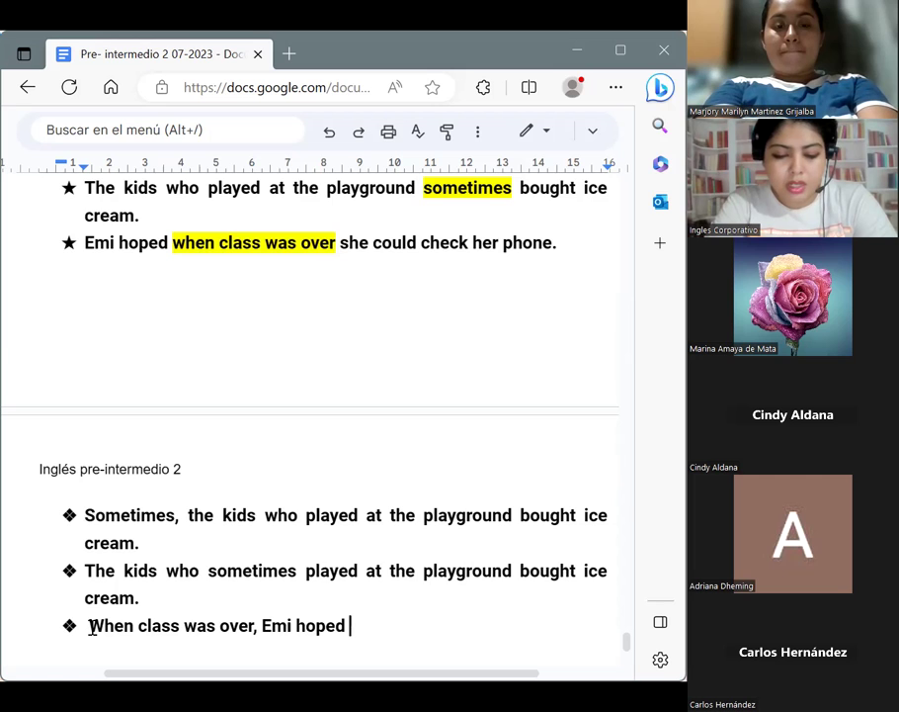
pyautogui.write('she ')
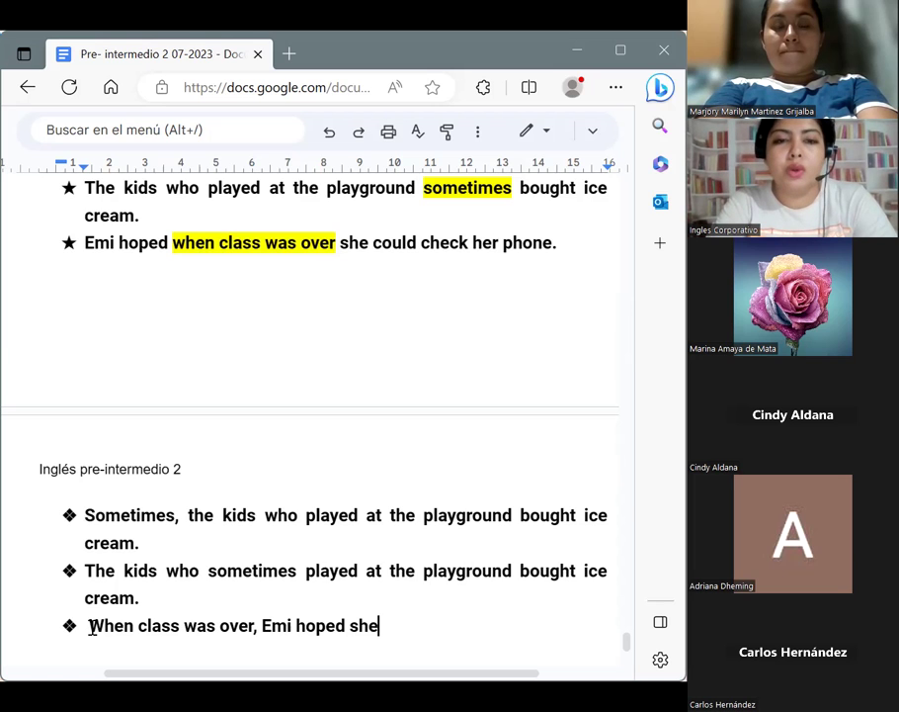
pyautogui.write('could check her phone.')
pyautogui.press('Return')
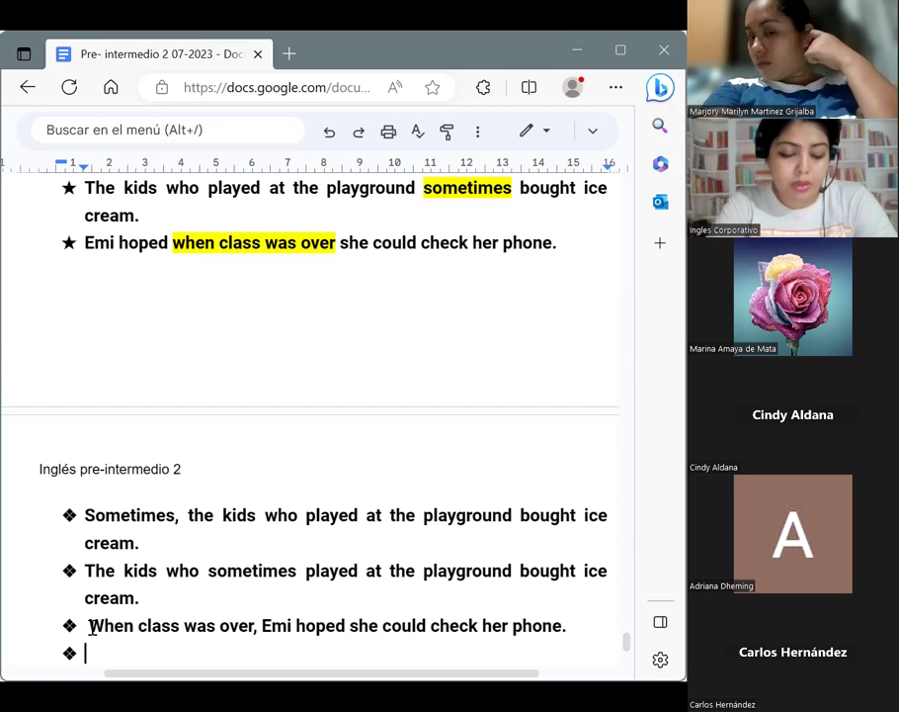
# Step: Add the bullet 'Emi hoped she could check her phone when class was over.' and end the list
pyautogui.write('Emi hoped she c')
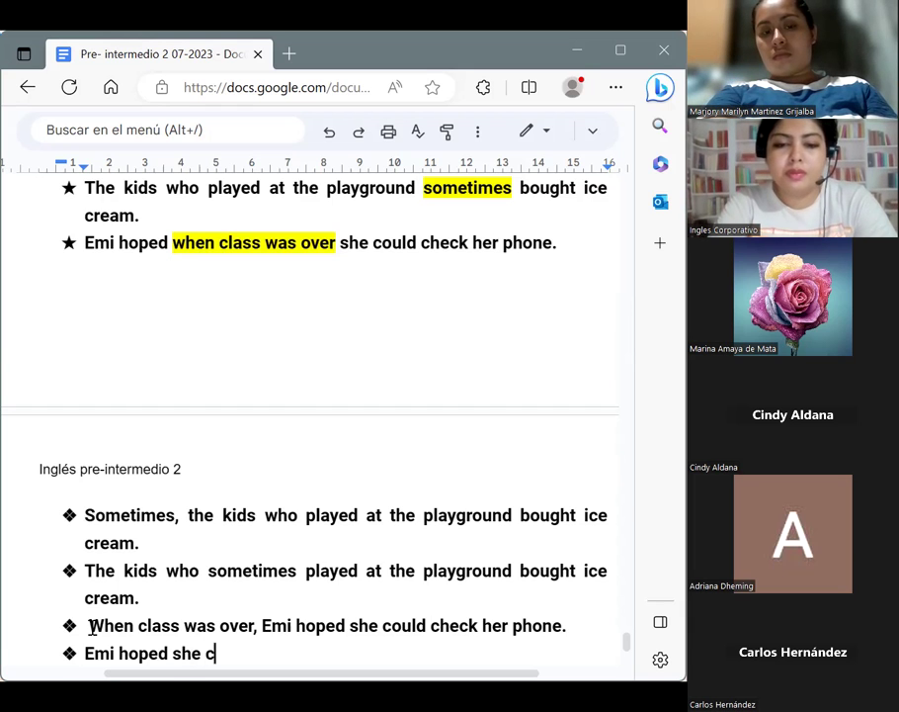
pyautogui.write('ould chec')
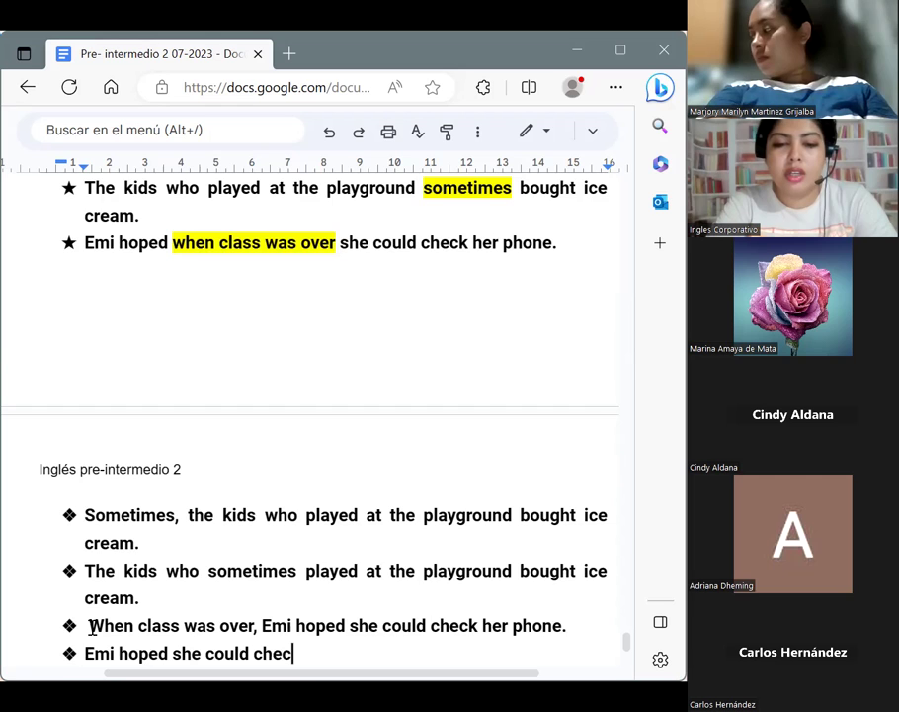
pyautogui.write('k her ')
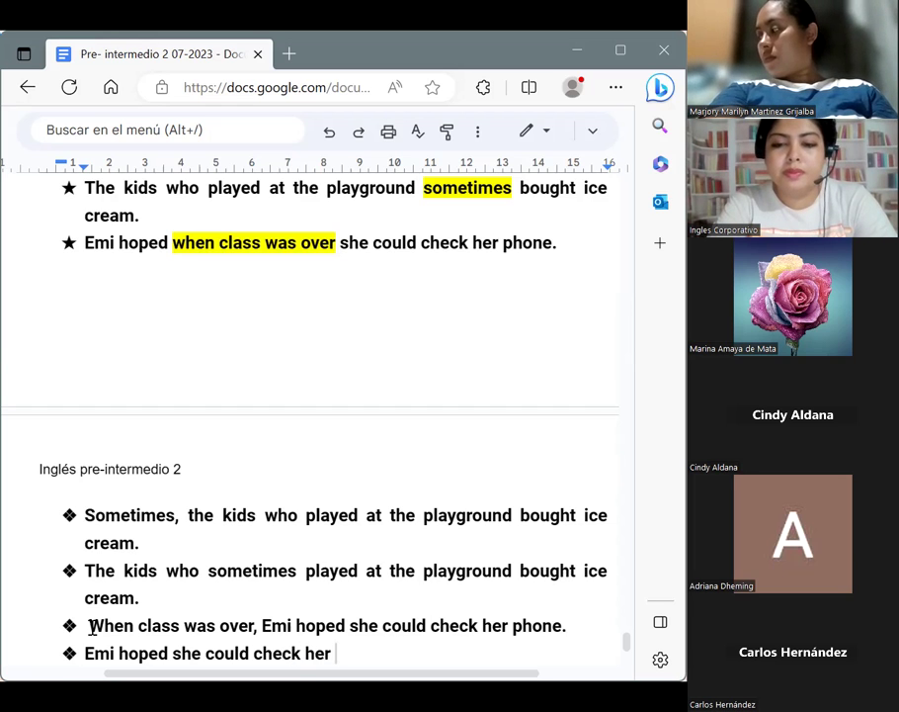
pyautogui.write('phone')
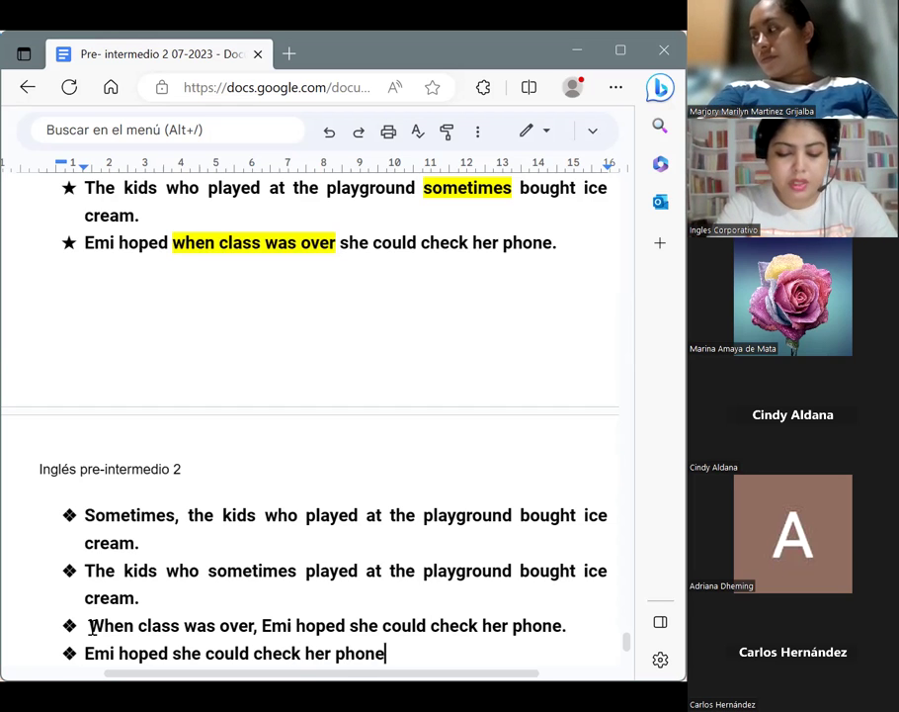
pyautogui.write(' whaen')
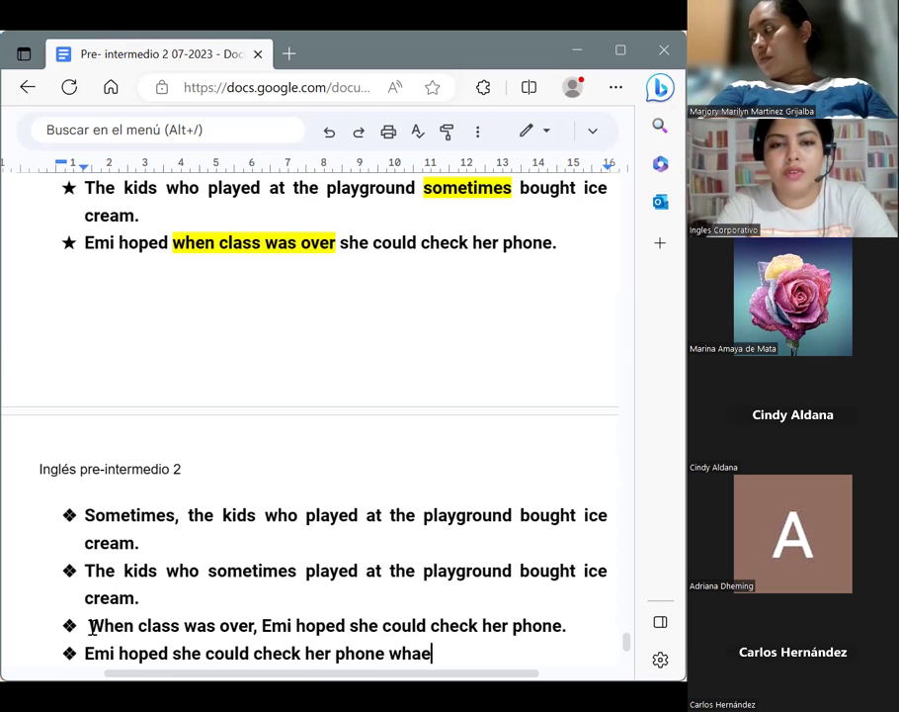
pyautogui.press('BackSpace')
pyautogui.press('BackSpace')
pyautogui.press('BackSpace')
pyautogui.write('en ')
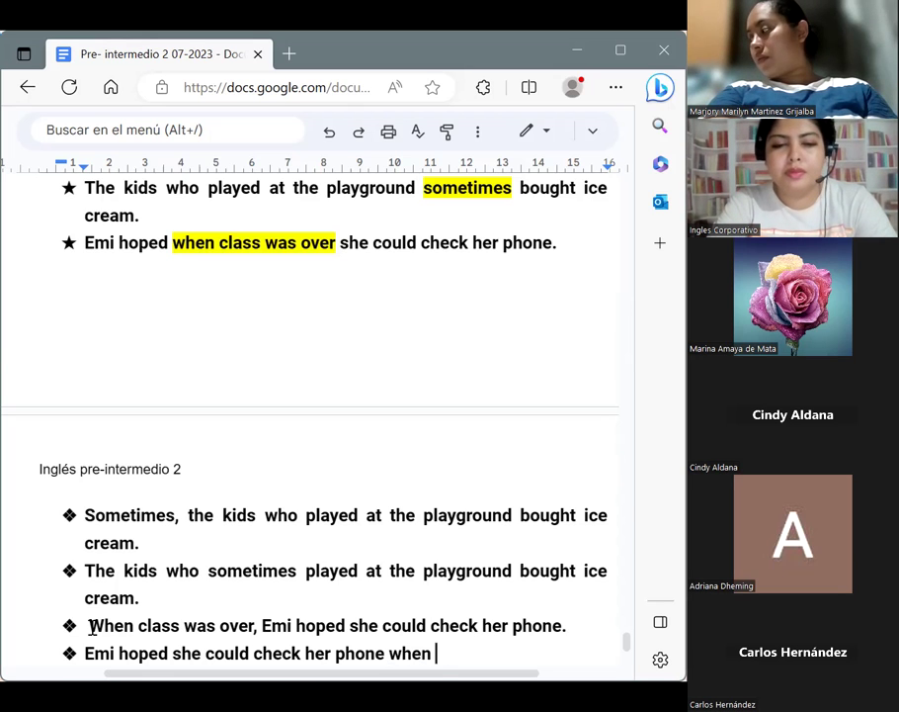
pyautogui.write('class was ')
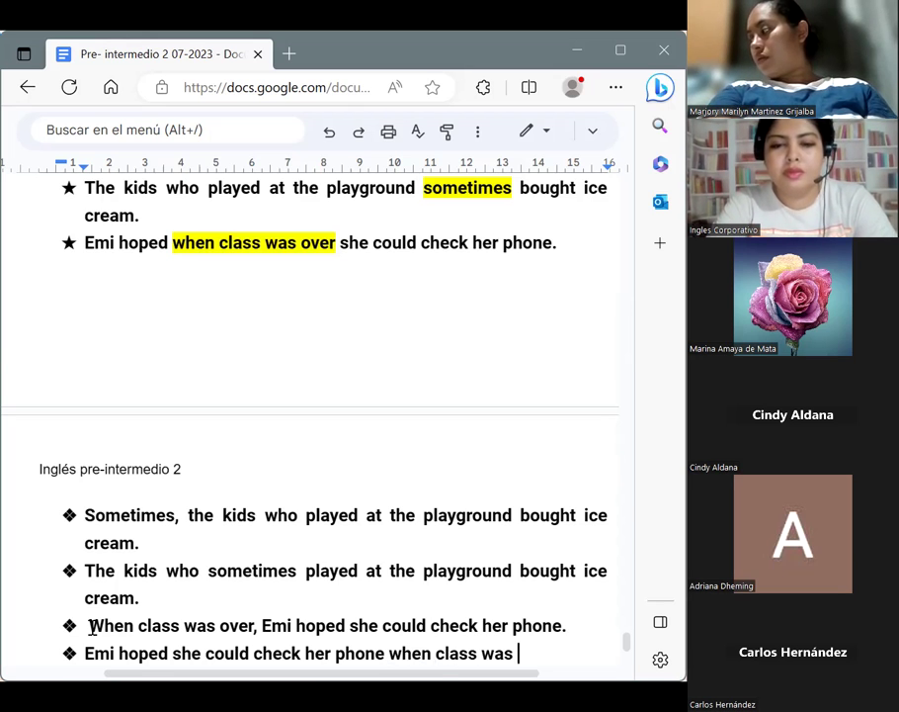
pyautogui.write('over.')
pyautogui.press('Return')
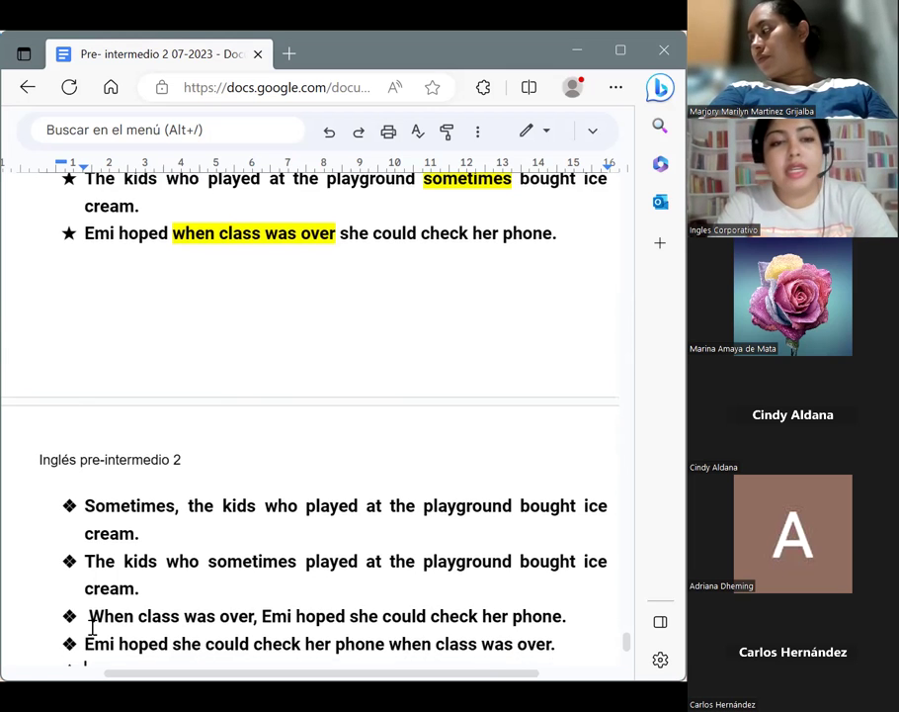
pyautogui.press('Return')
pyautogui.press('Return')
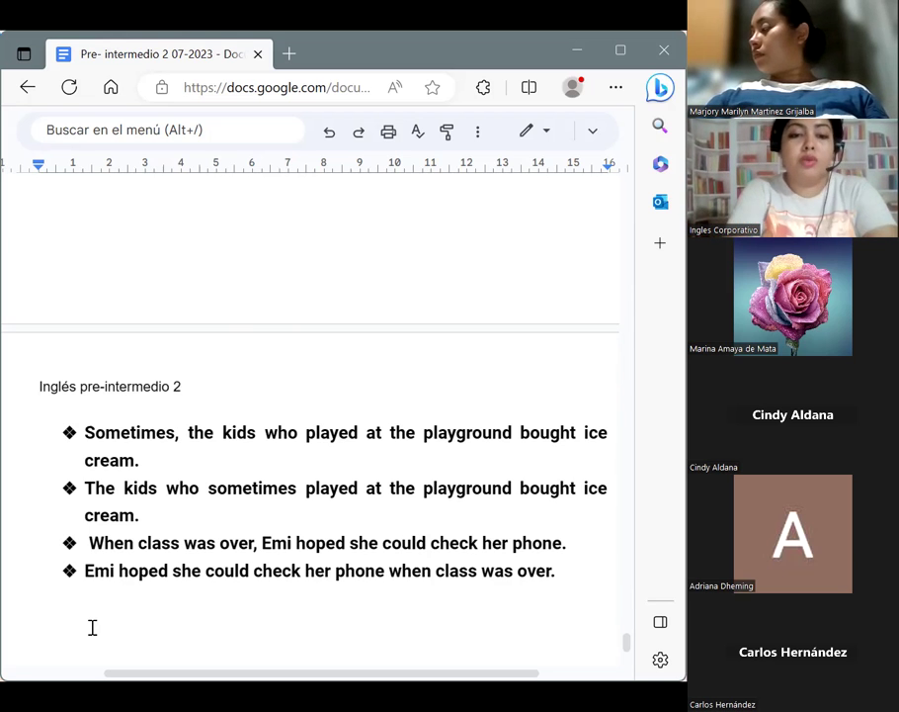
# Step: Type 'What are the different kinds of modifiers?' and place the caret on the line below it
pyautogui.write('What are the ')
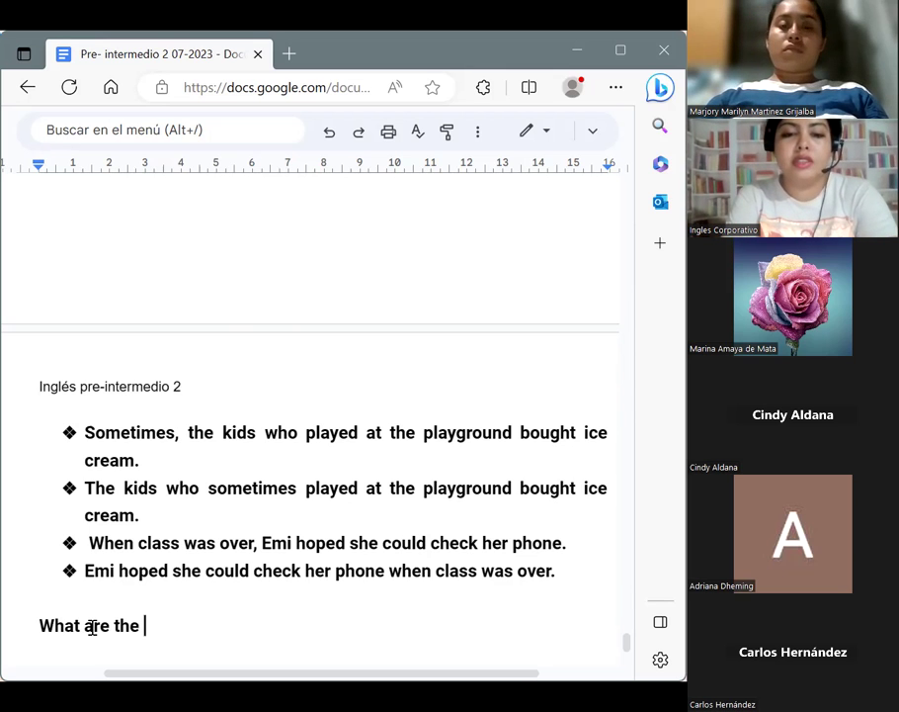
pyautogui.write('different ')
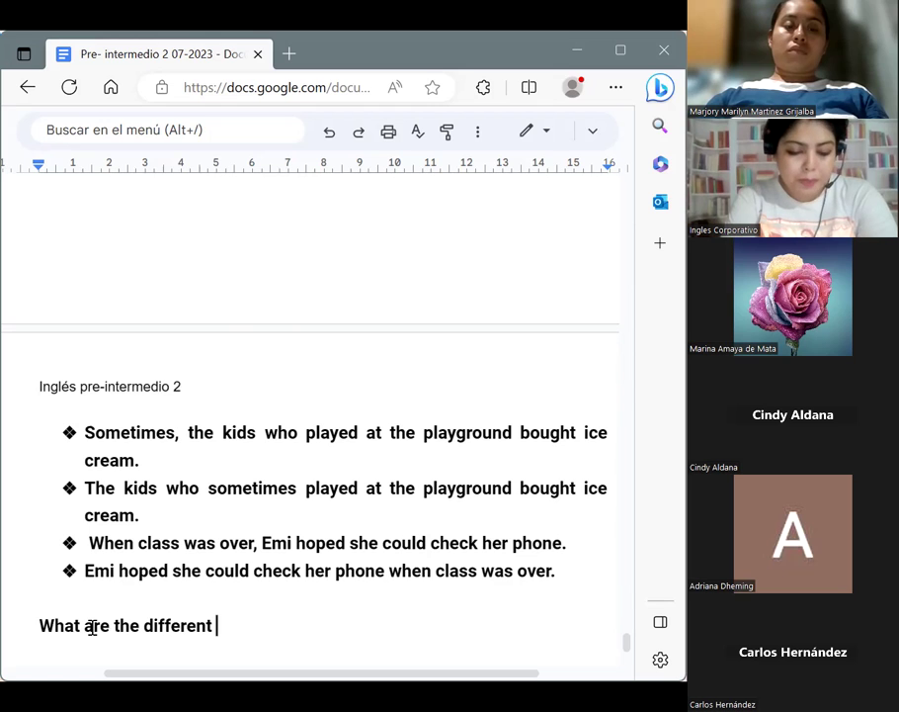
pyautogui.write('kinds of m')
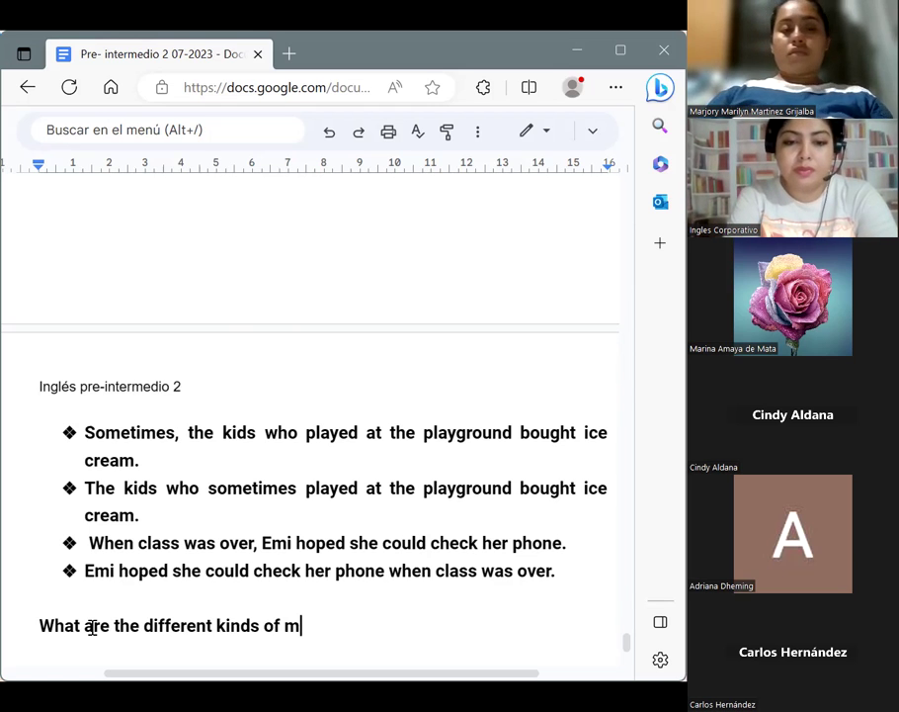
pyautogui.write('odifiers')
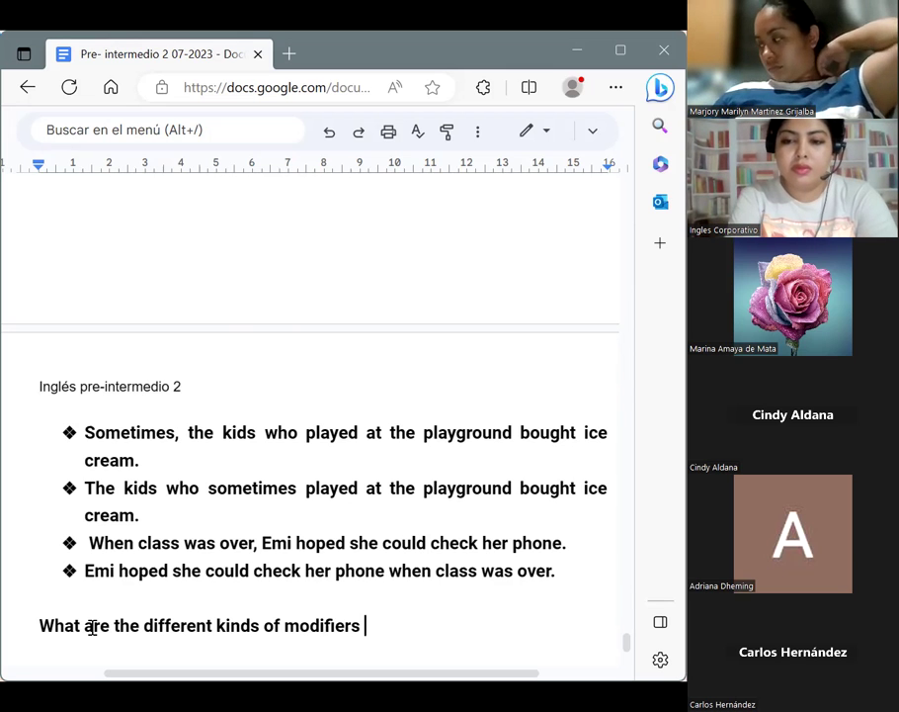
pyautogui.press('BackSpace')
pyautogui.write('?')
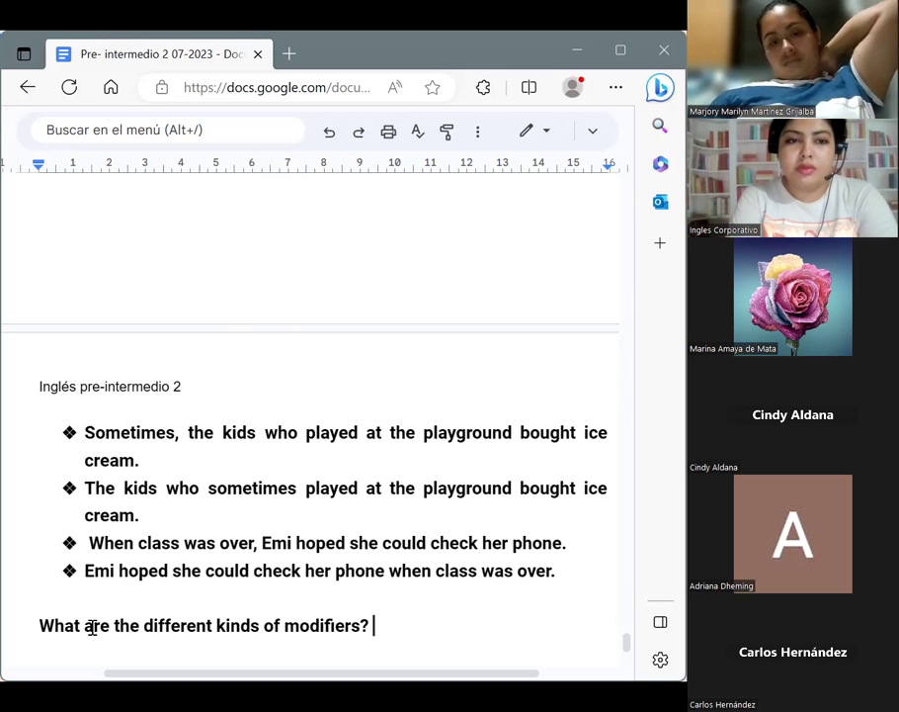
pyautogui.press('Return')
pyautogui.press('Return')
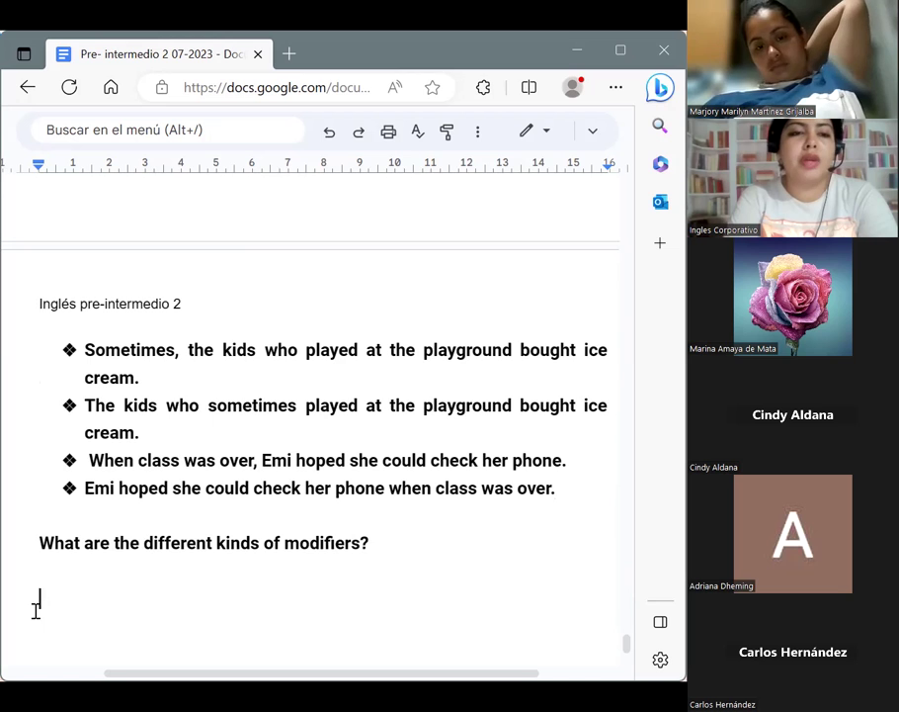
pyautogui.click(60, 581)
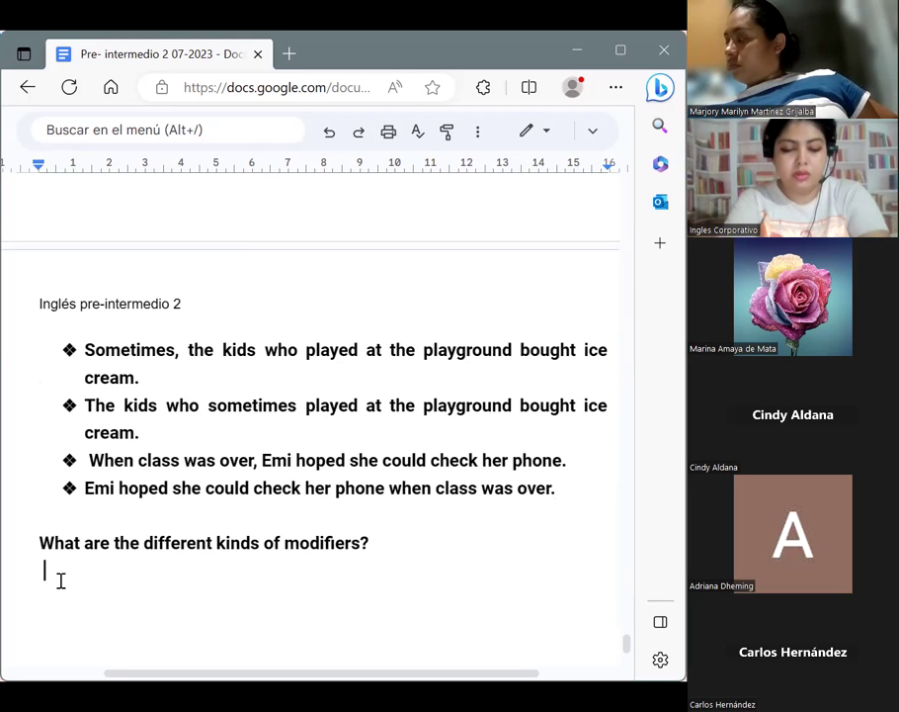
# Step: Type 'Modifiers can be single words, phrases or clauses.' and start a new line
pyautogui.write('M')
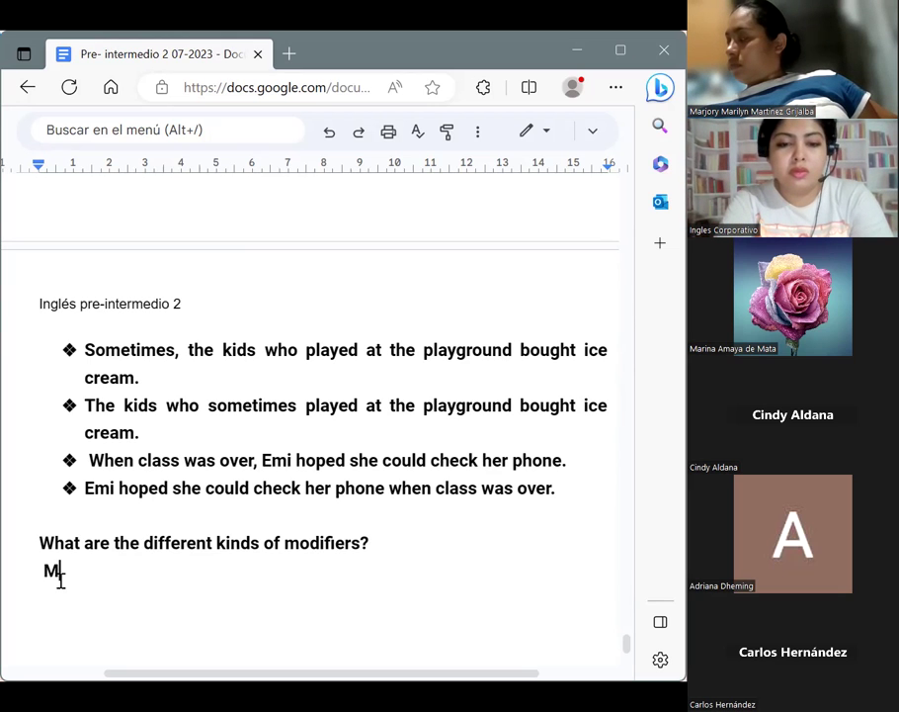
pyautogui.write('odifiers ')
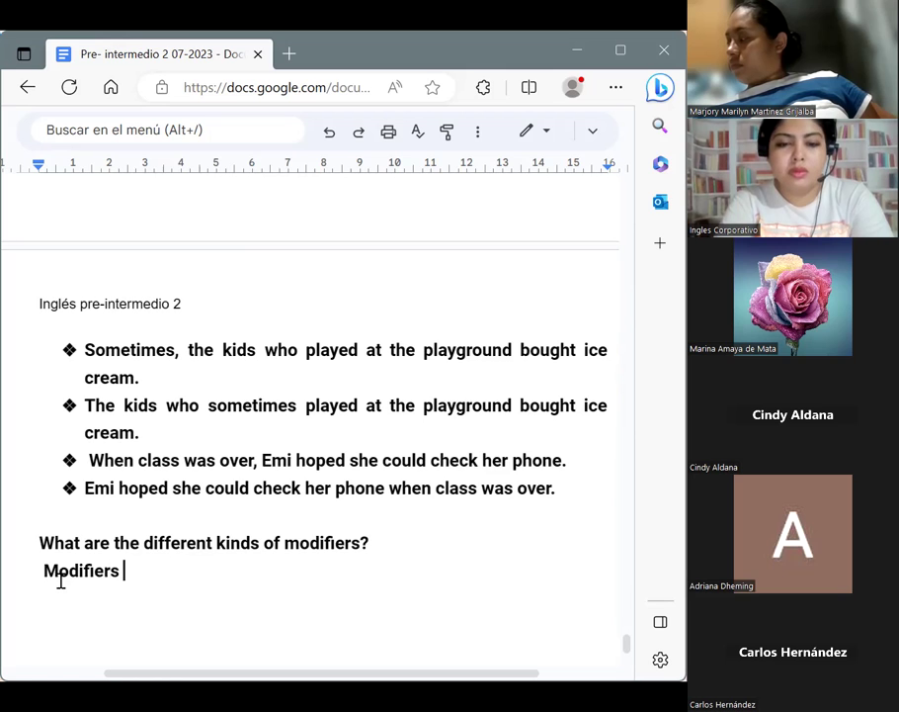
pyautogui.write('can be ')
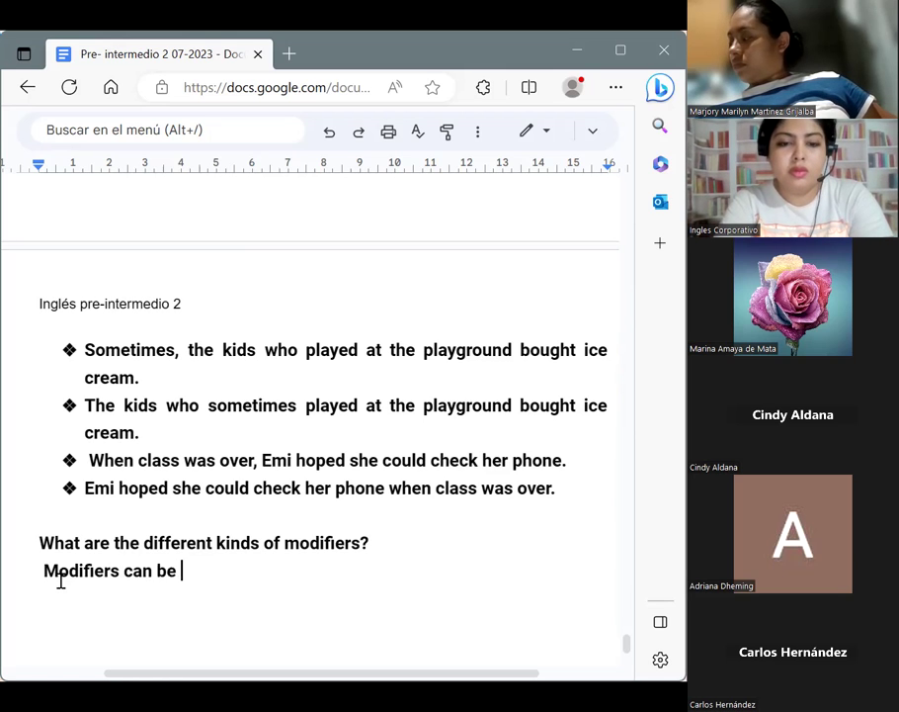
pyautogui.write('sing')
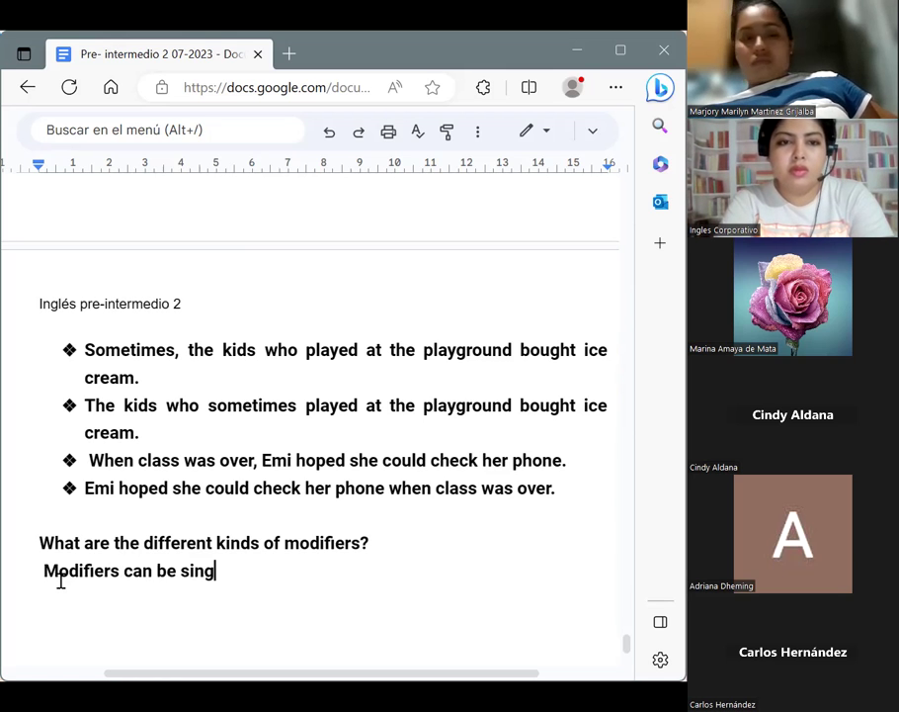
pyautogui.write('le word')
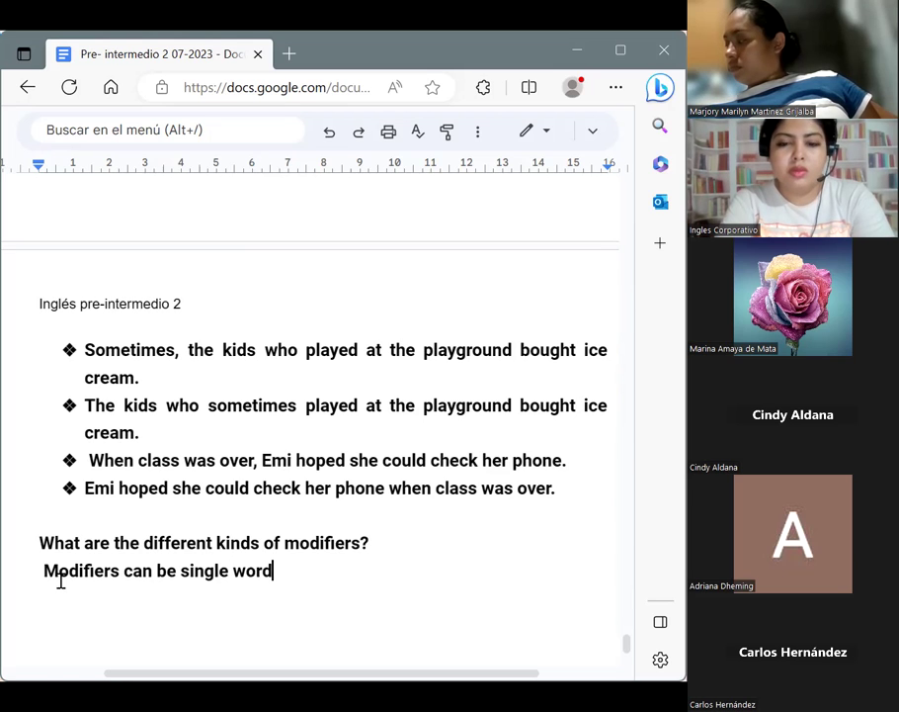
pyautogui.write('s, ph')
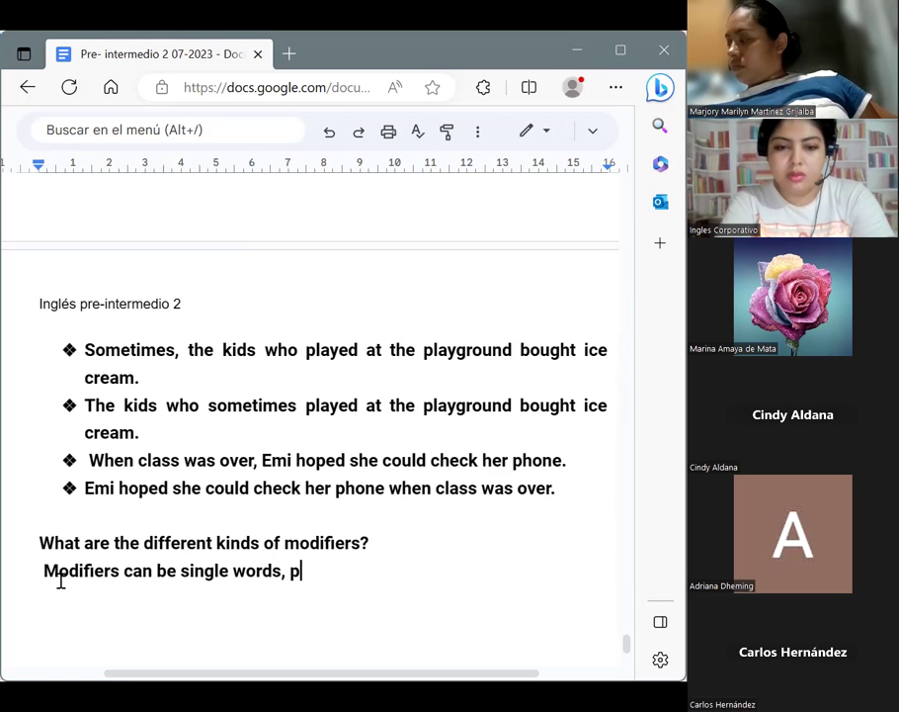
pyautogui.write('ses ')
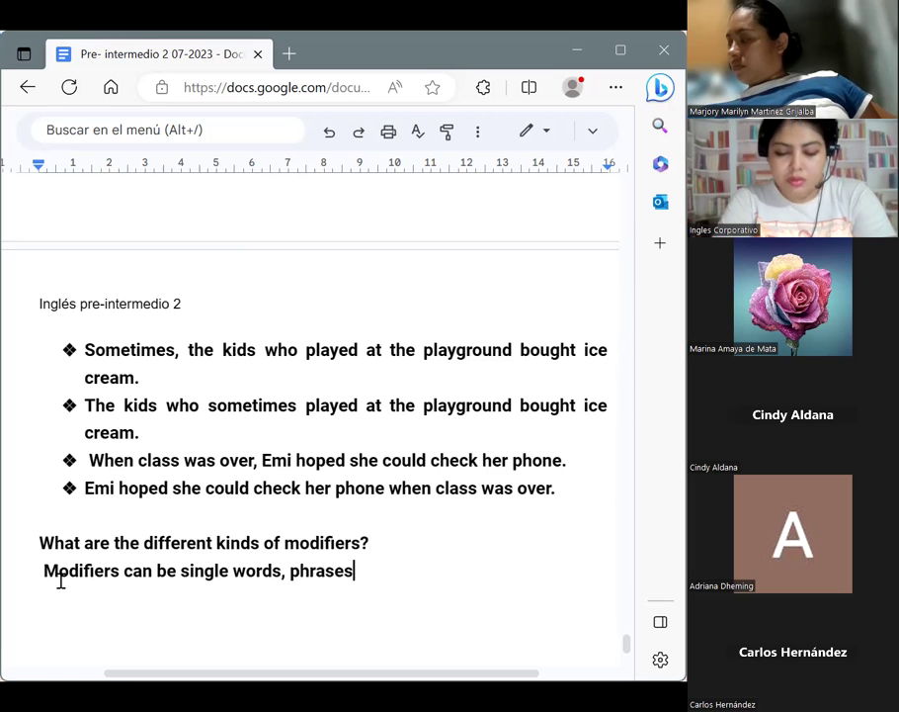
pyautogui.write('or ')
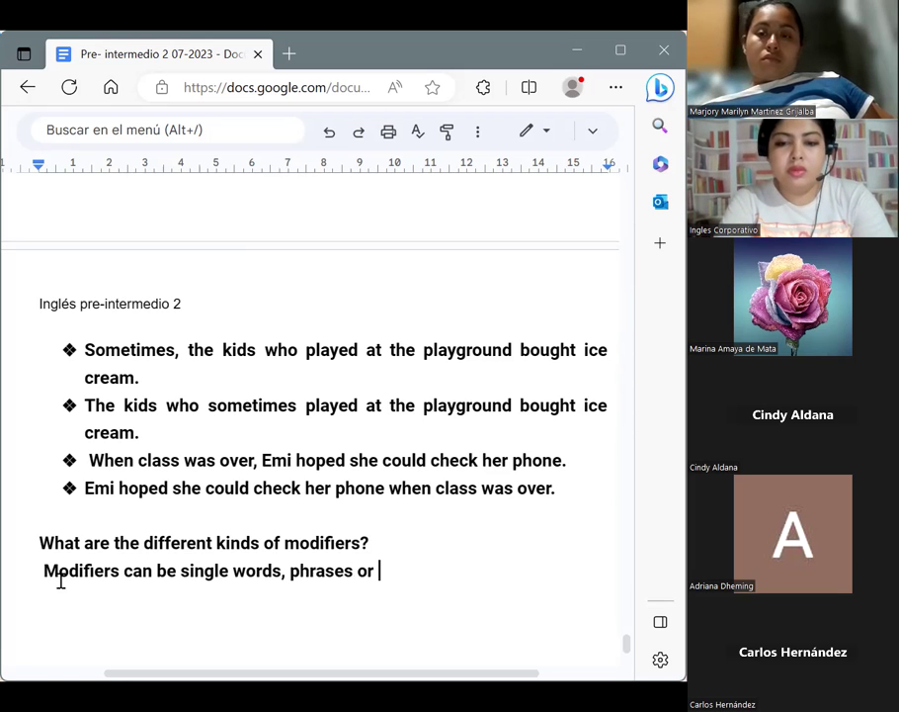
pyautogui.write('clauses.')
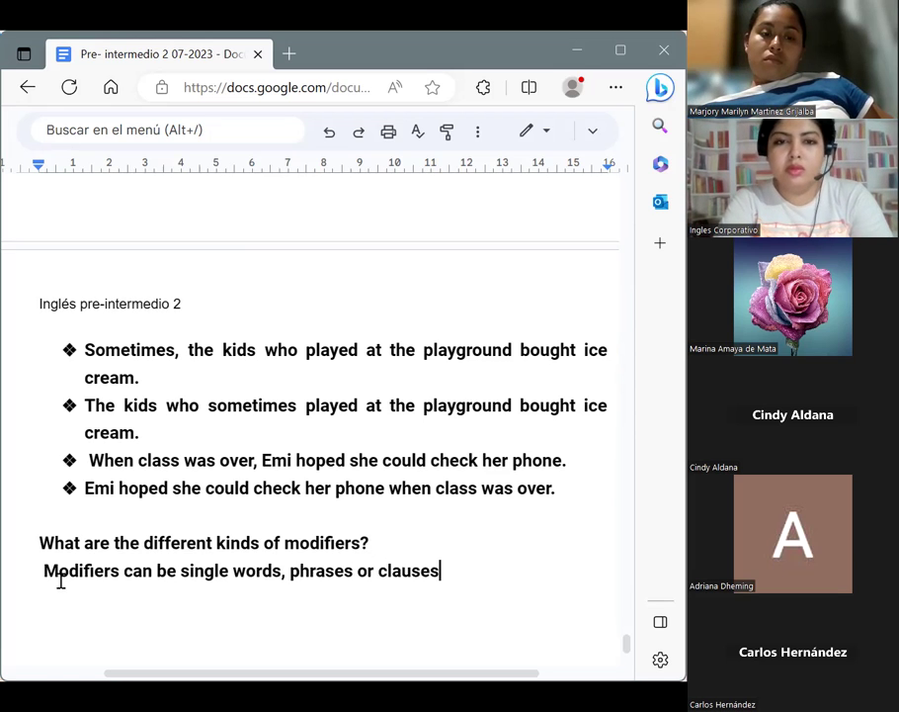
pyautogui.press('Return')
pyautogui.press('Return')
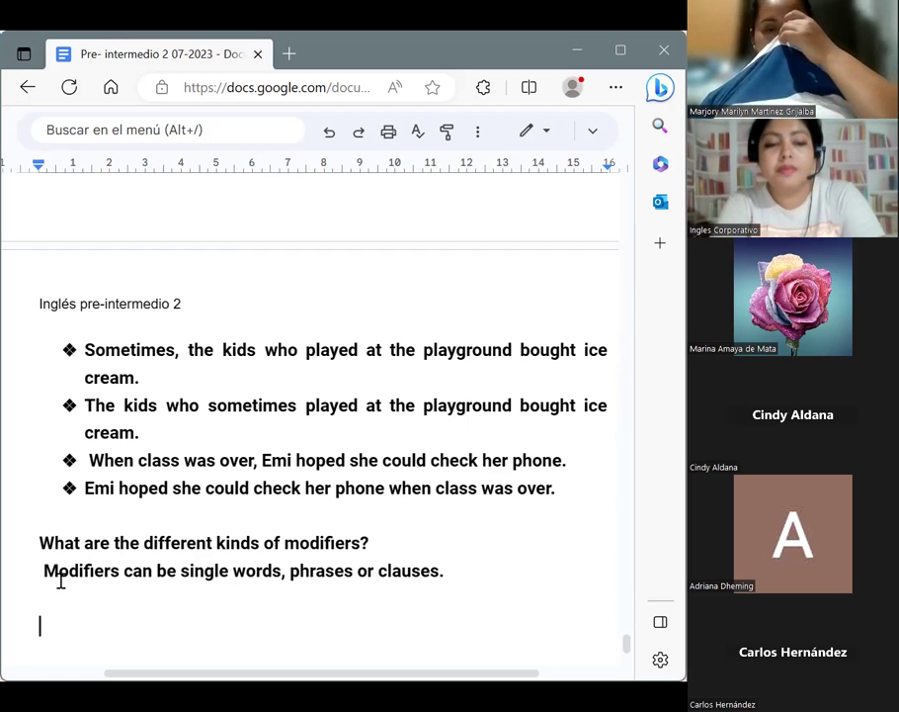
# Step: Type 'Adjective phrases' and 'Examples' on separate lines, then restore the full menu bar
pyautogui.write('Adjec')
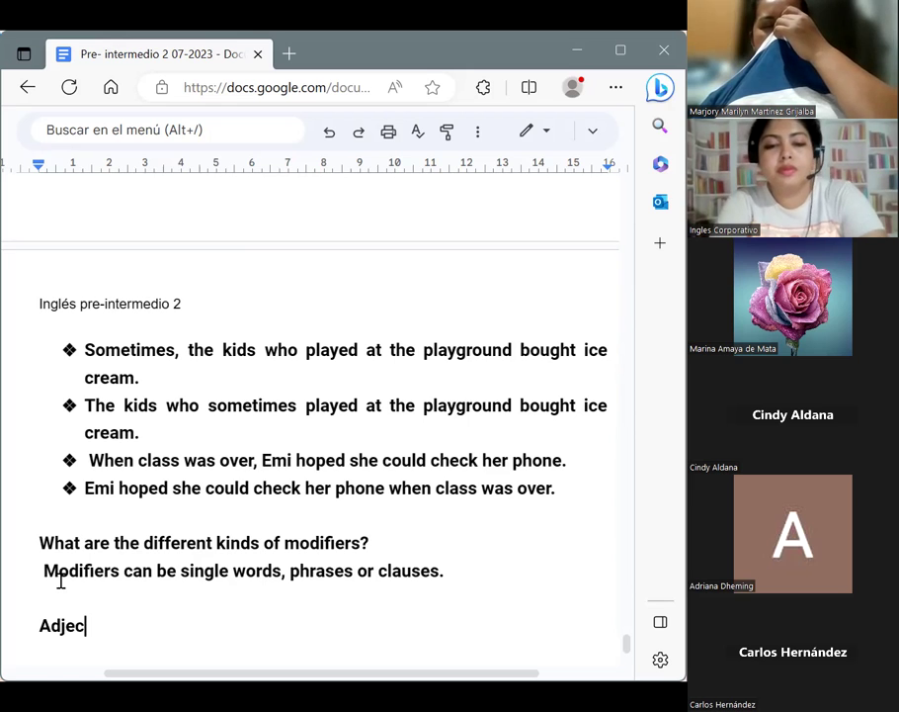
pyautogui.write('tive p')
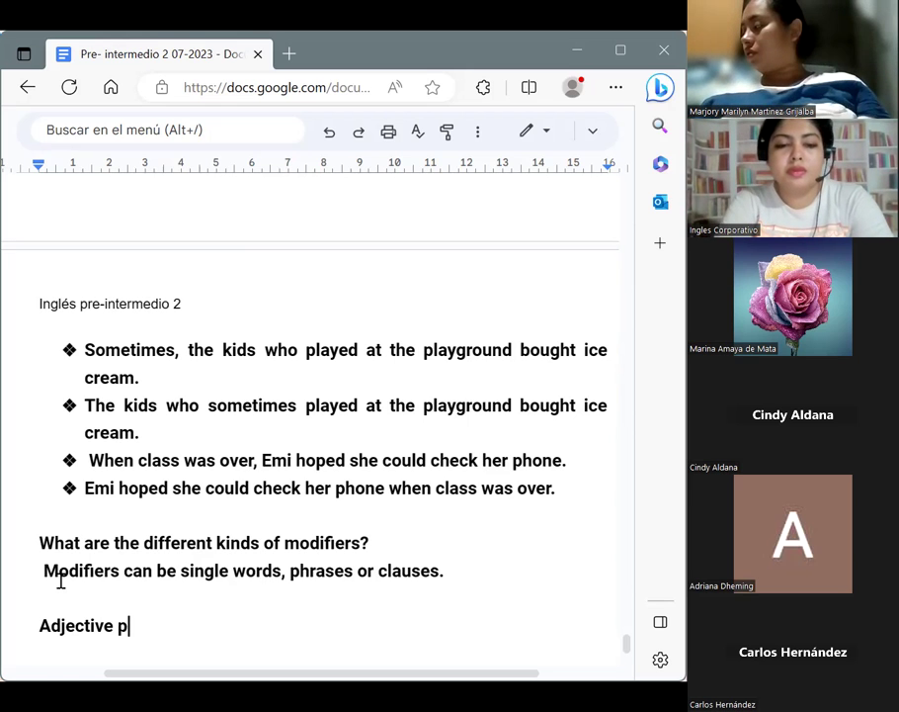
pyautogui.write('hrases')
pyautogui.press('Return')
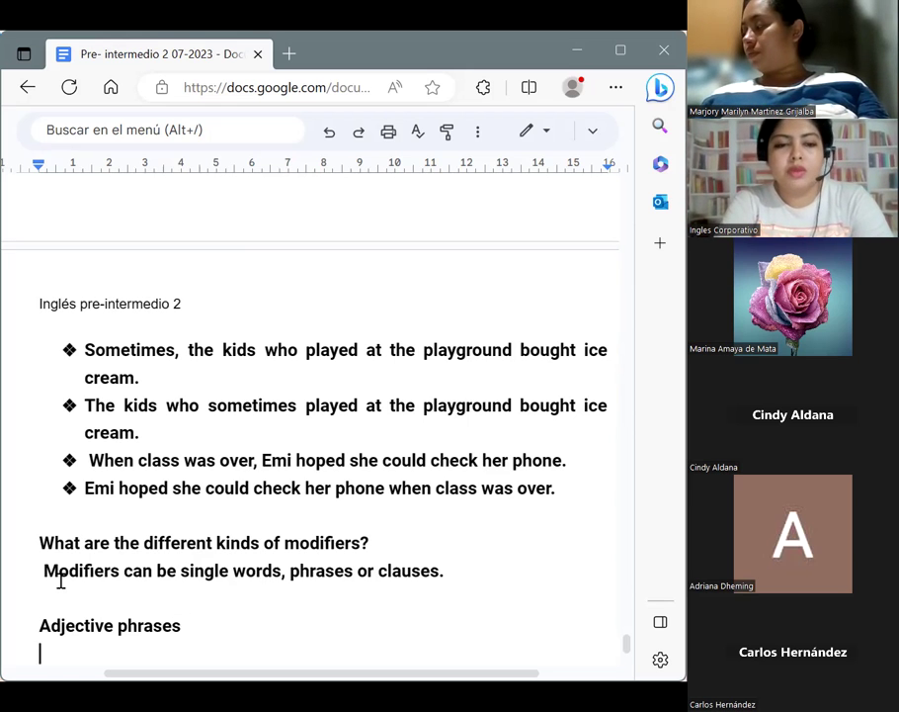
pyautogui.write('Examples')
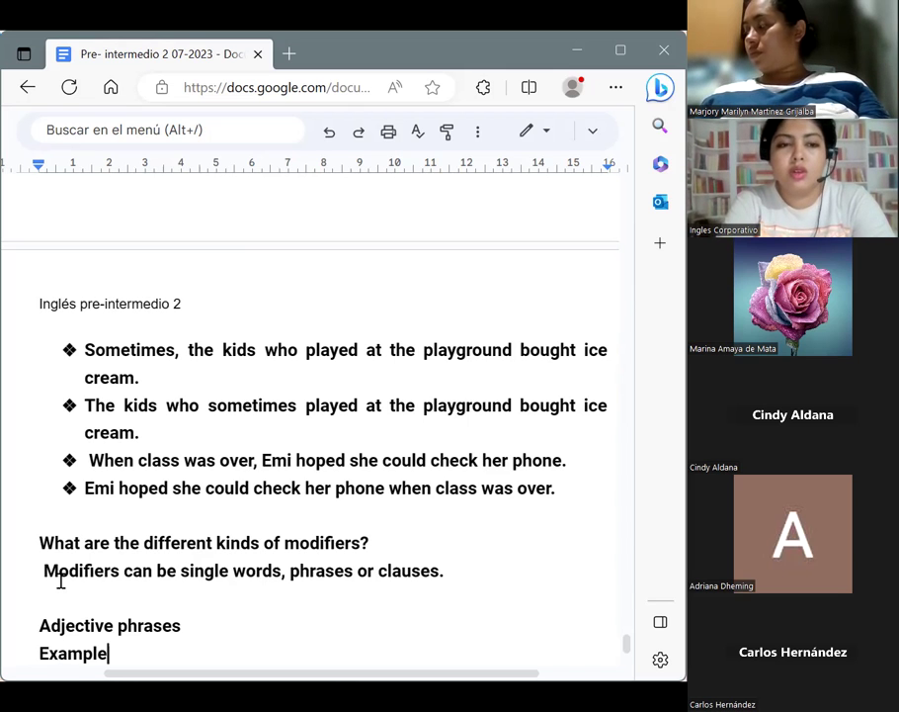
pyautogui.press('Return')
pyautogui.press('Return')
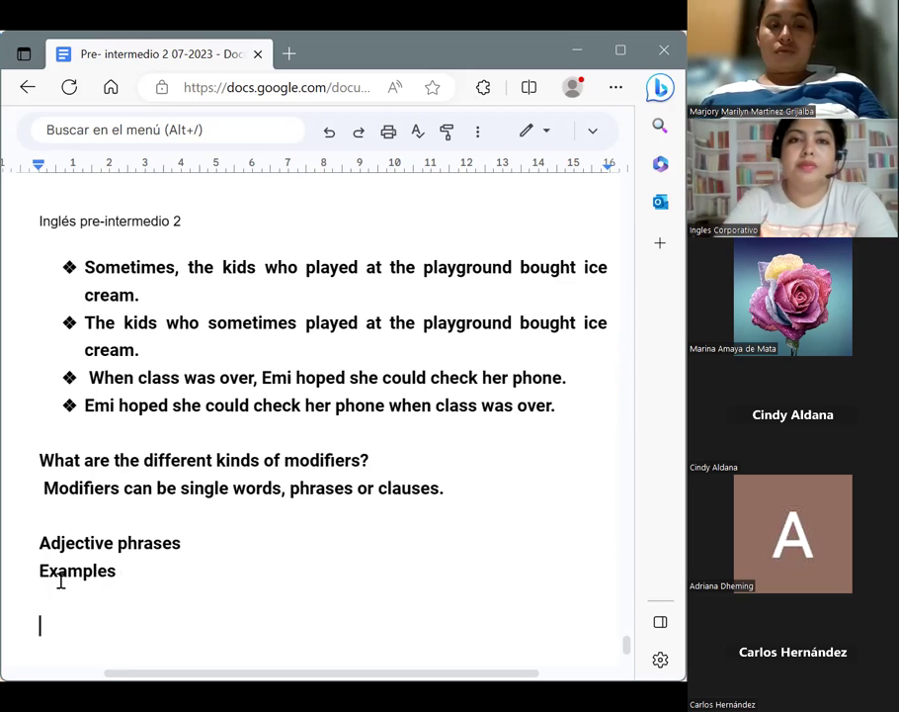
pyautogui.click(592, 133)
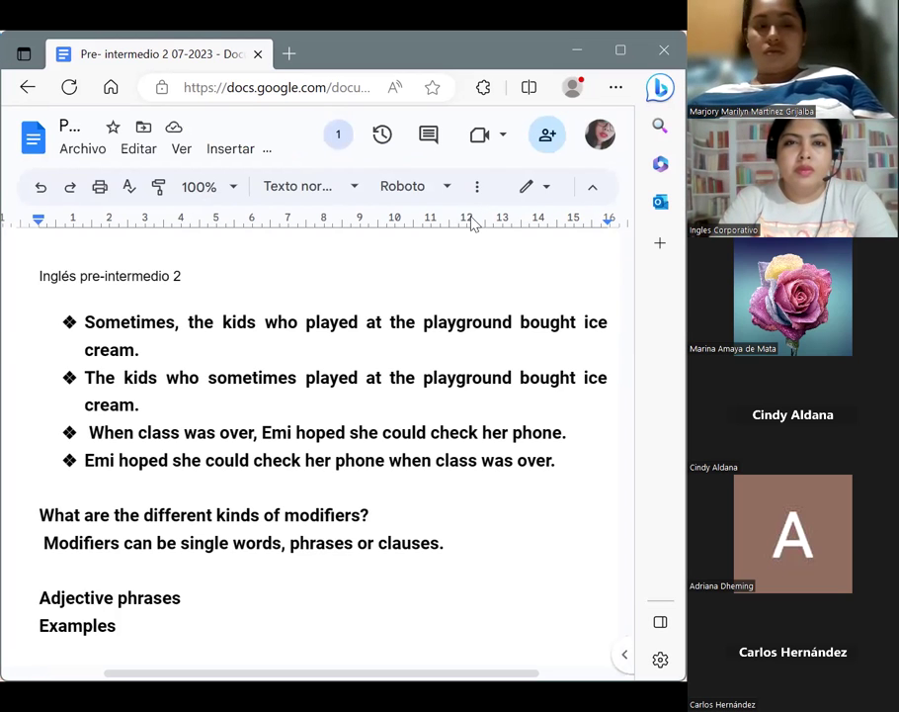
# Step: Start a star-bulleted line below 'Examples'
pyautogui.click(477, 194)
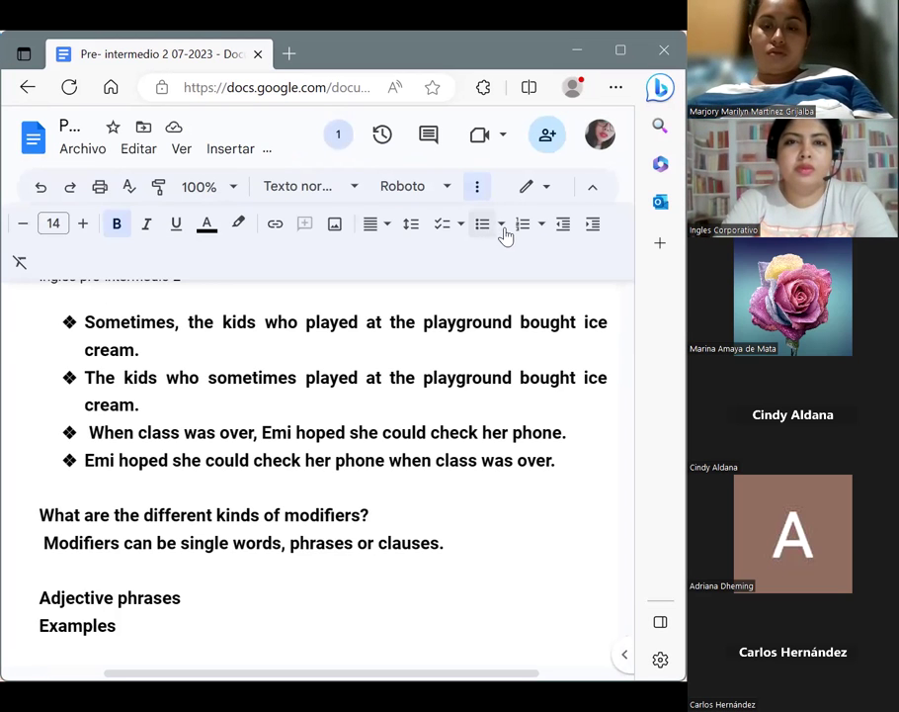
pyautogui.click(504, 230)
pyautogui.click(371, 386)
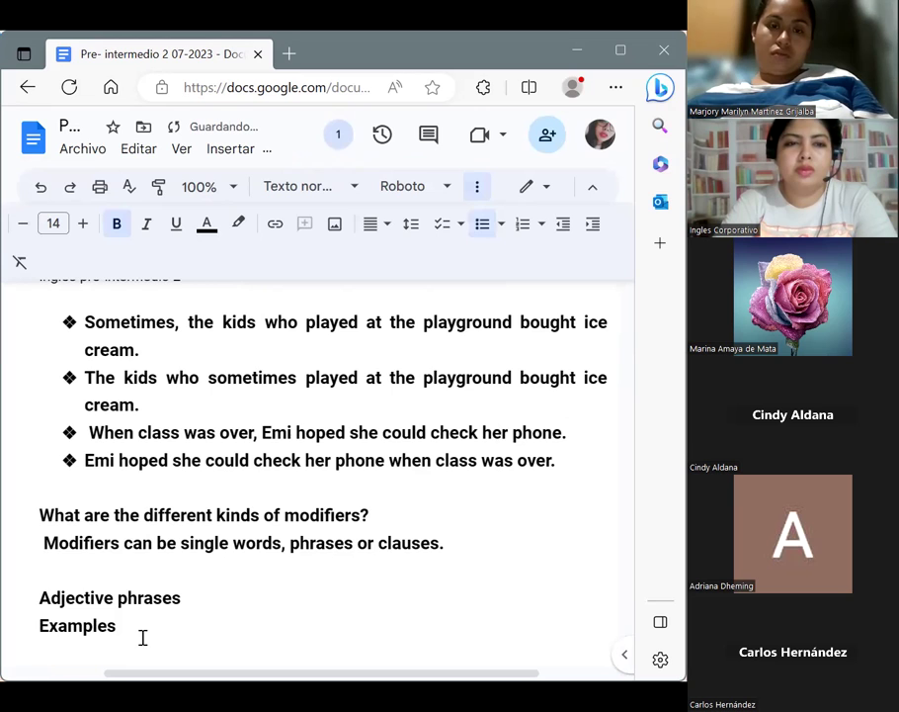
pyautogui.press('Return')
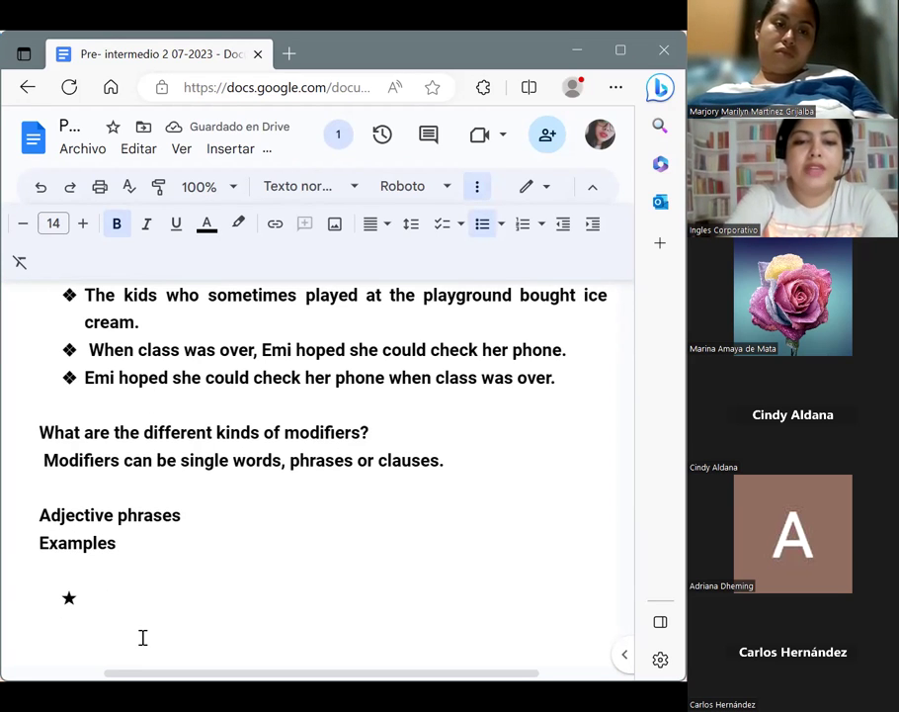
# Step: Type 'The building that was taller than the others was prone to power outages.'
pyautogui.write('The bu')
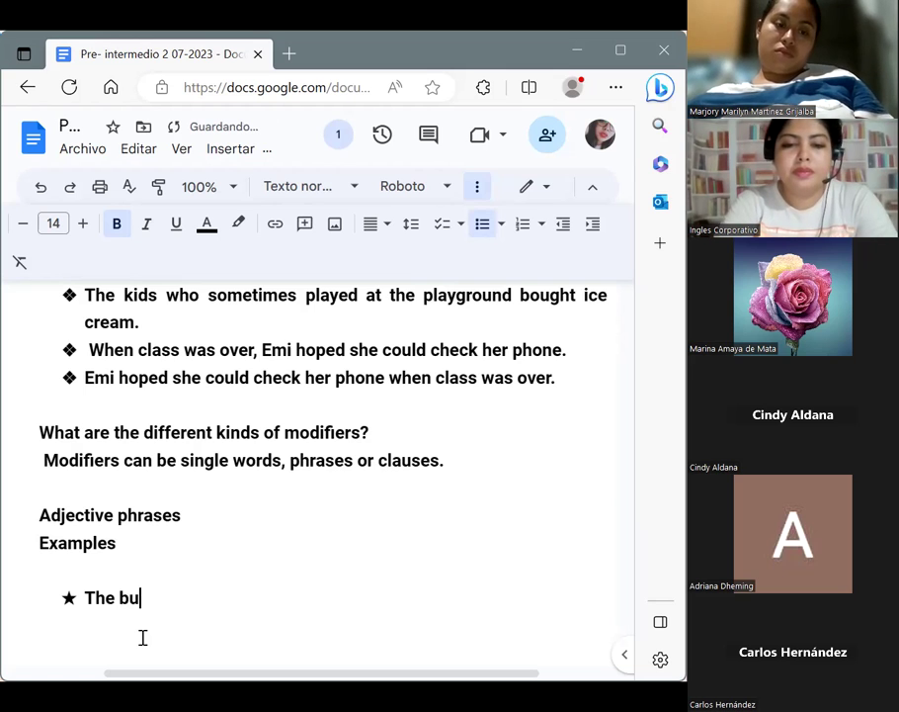
pyautogui.write('ilding ')
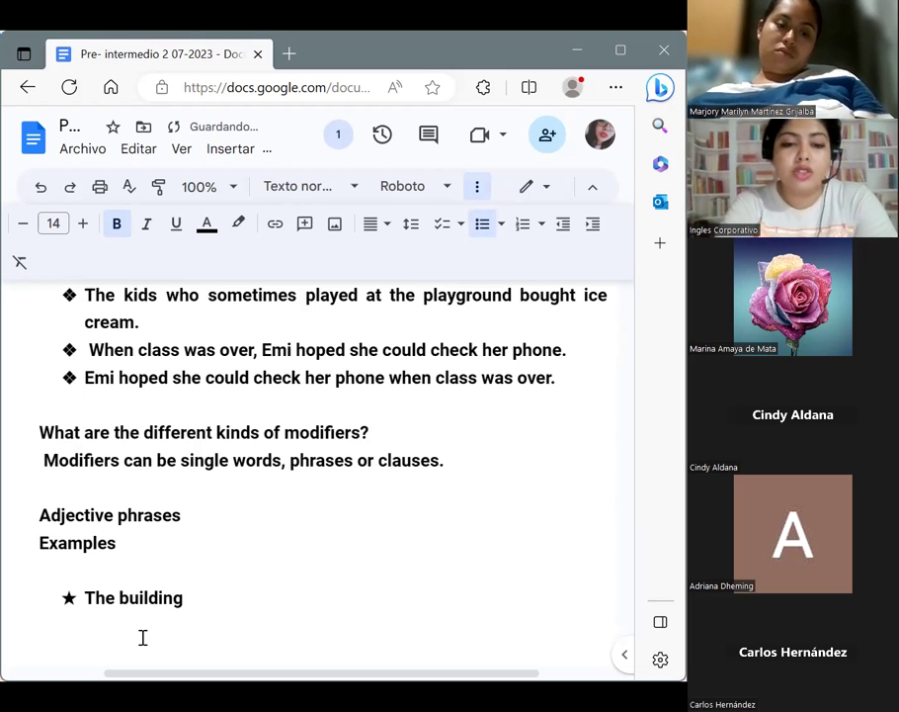
pyautogui.write('that ')
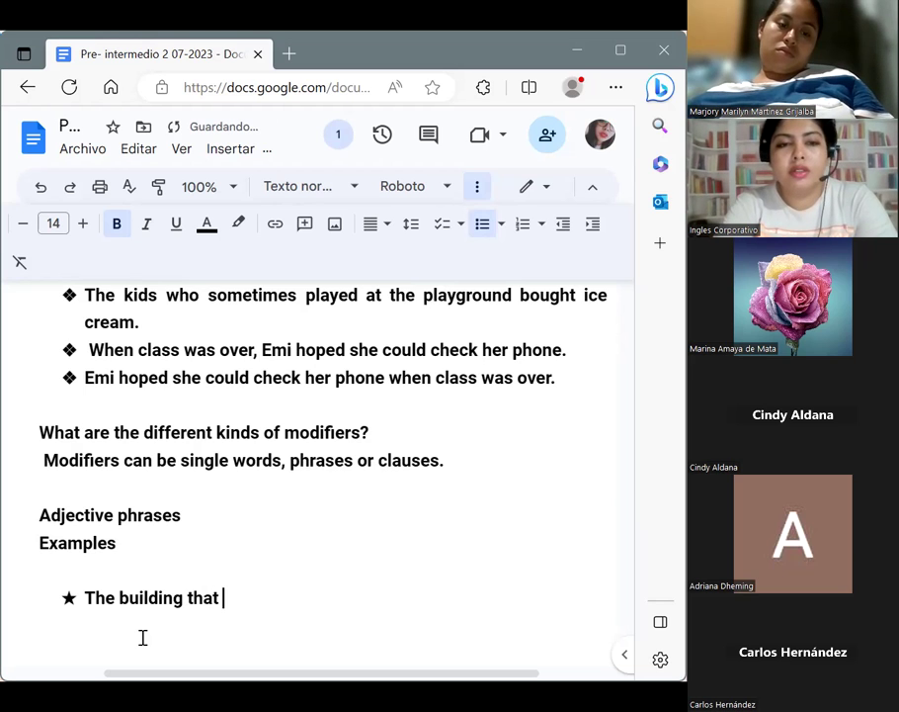
pyautogui.write('was tall')
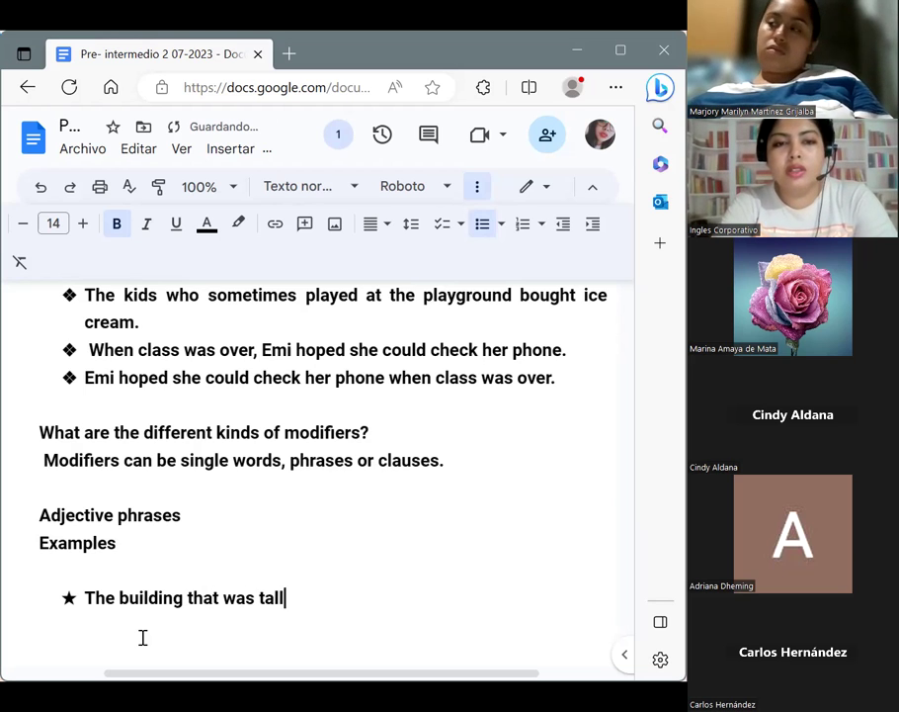
pyautogui.write('er ')
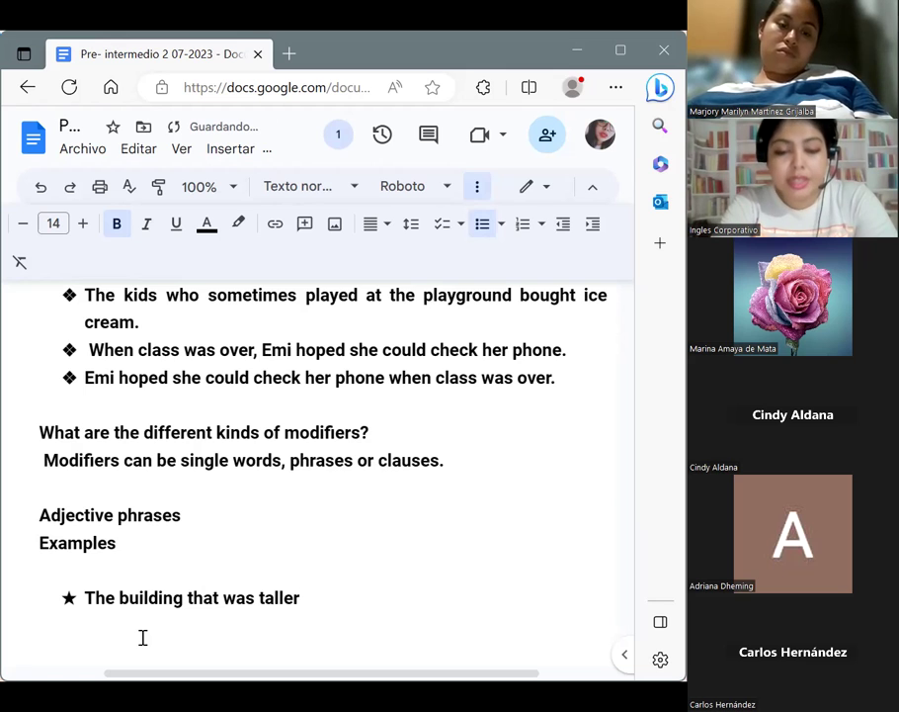
pyautogui.write('than th')
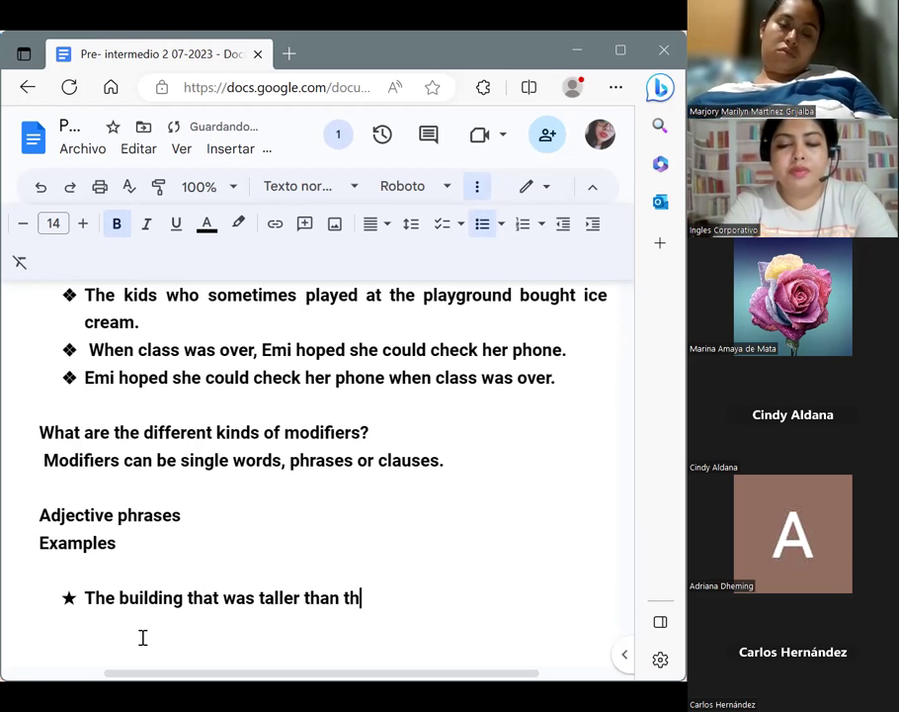
pyautogui.write('e other')
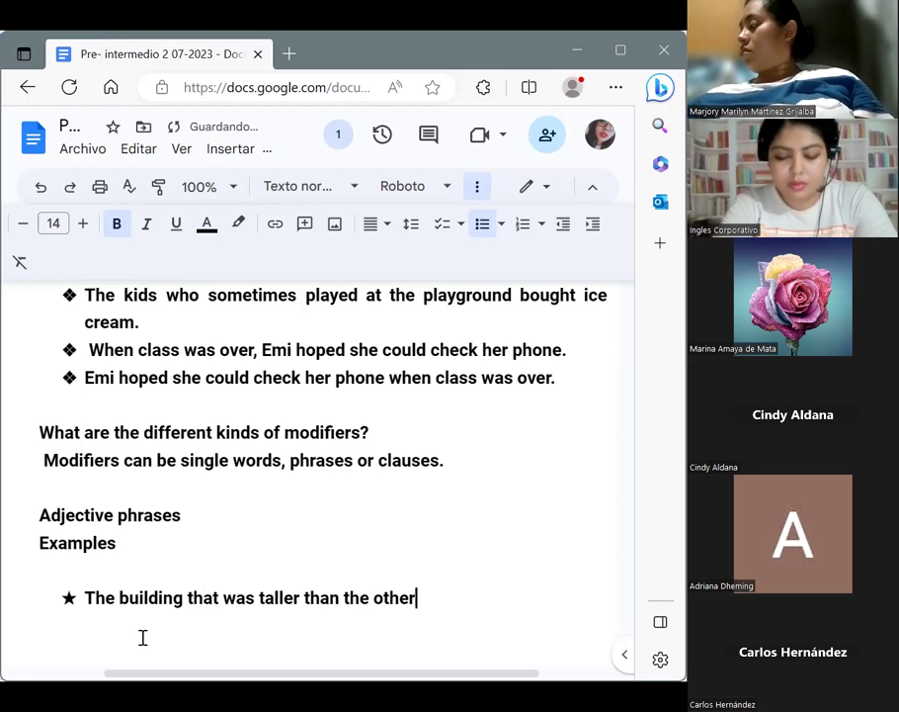
pyautogui.write('s ')
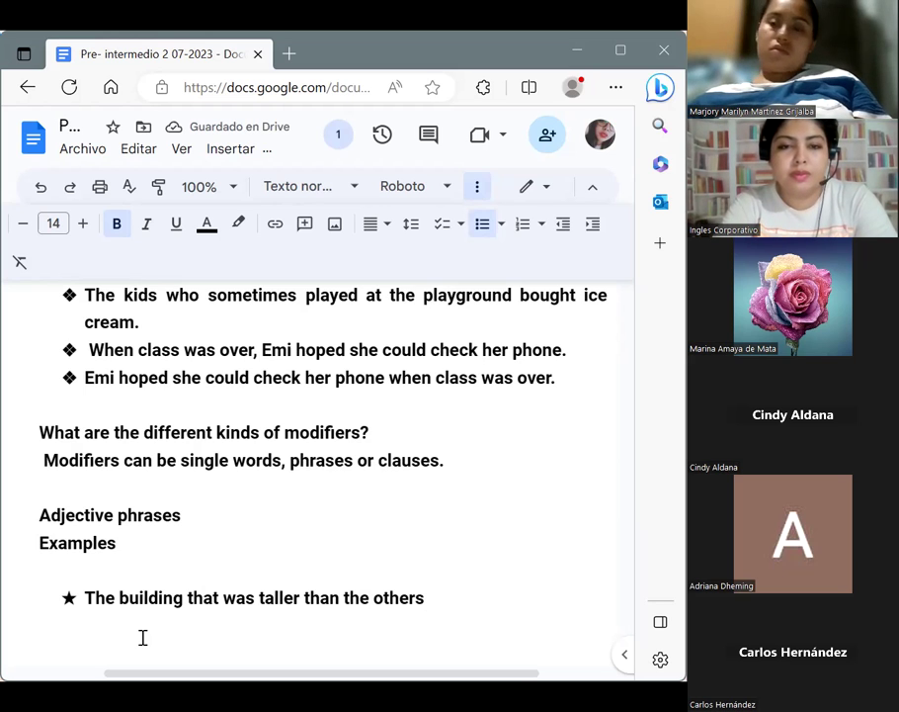
pyautogui.write('was pri')
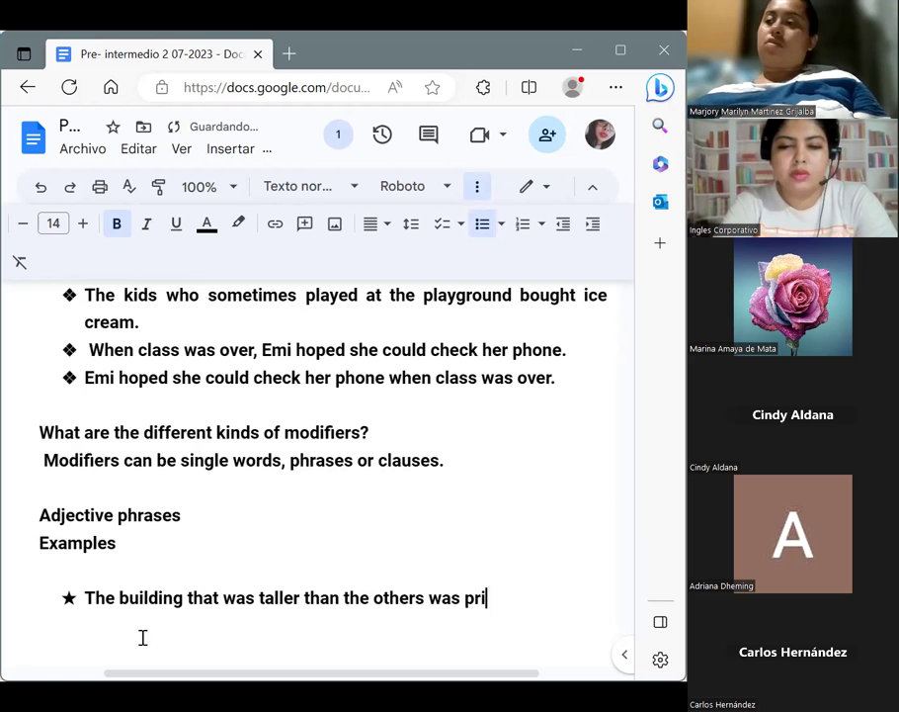
pyautogui.press('BackSpace')
pyautogui.write('one to ')
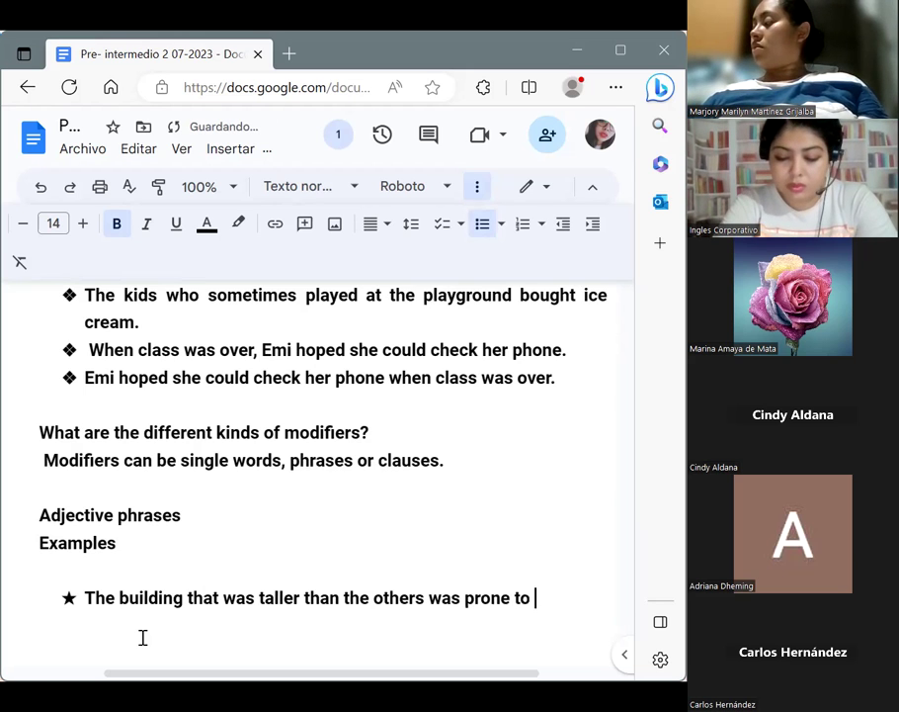
pyautogui.write('po')
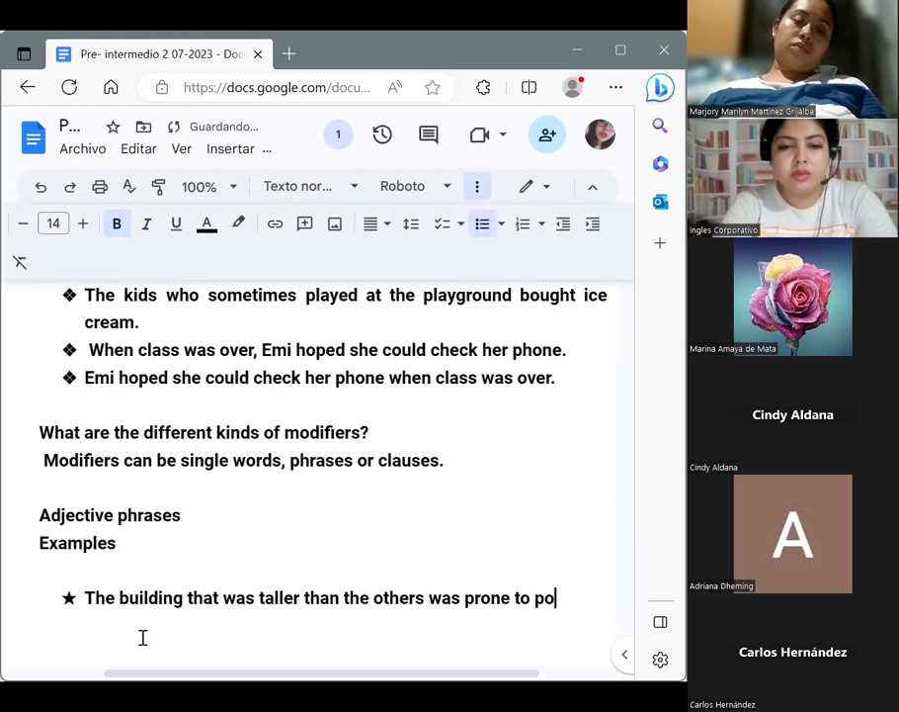
pyautogui.write('wer ')
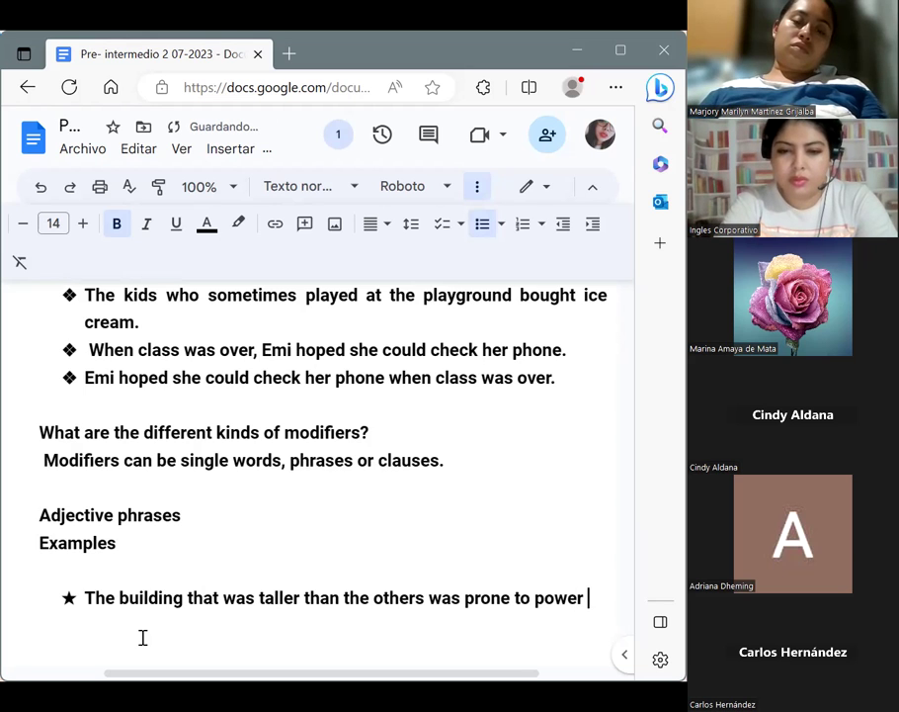
pyautogui.write('outages.')
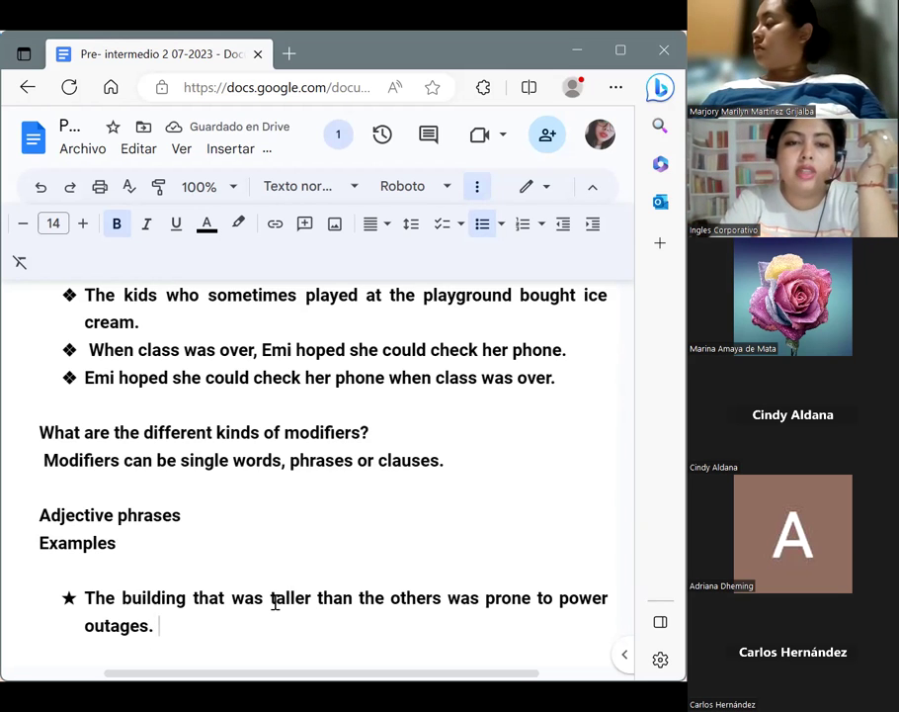
# Step: Highlight 'taller than the others' in yellow and add a new star bullet after 'outages.'
pyautogui.moveTo(271, 597); pyautogui.dragTo(365, 597)
pyautogui.moveTo(423, 594); pyautogui.dragTo(446, 595)
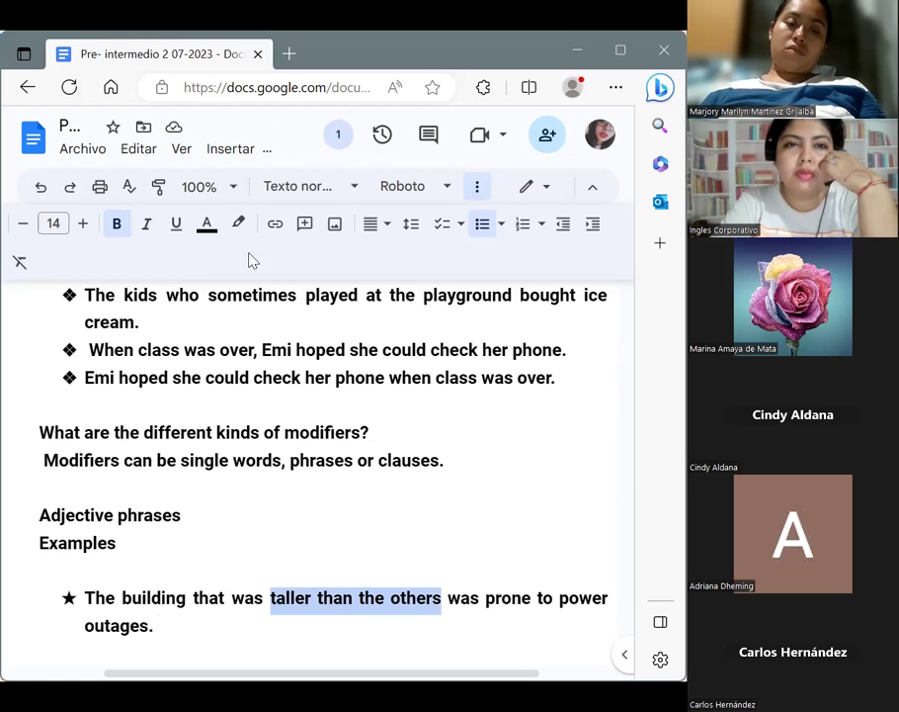
pyautogui.click(238, 224)
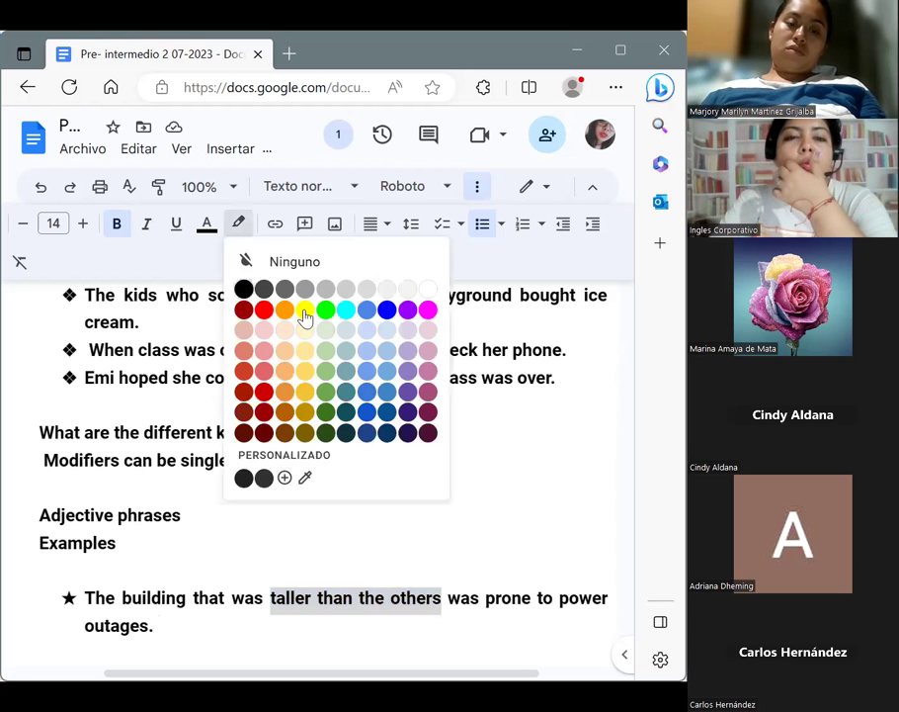
pyautogui.click(306, 310)
pyautogui.click(264, 633)
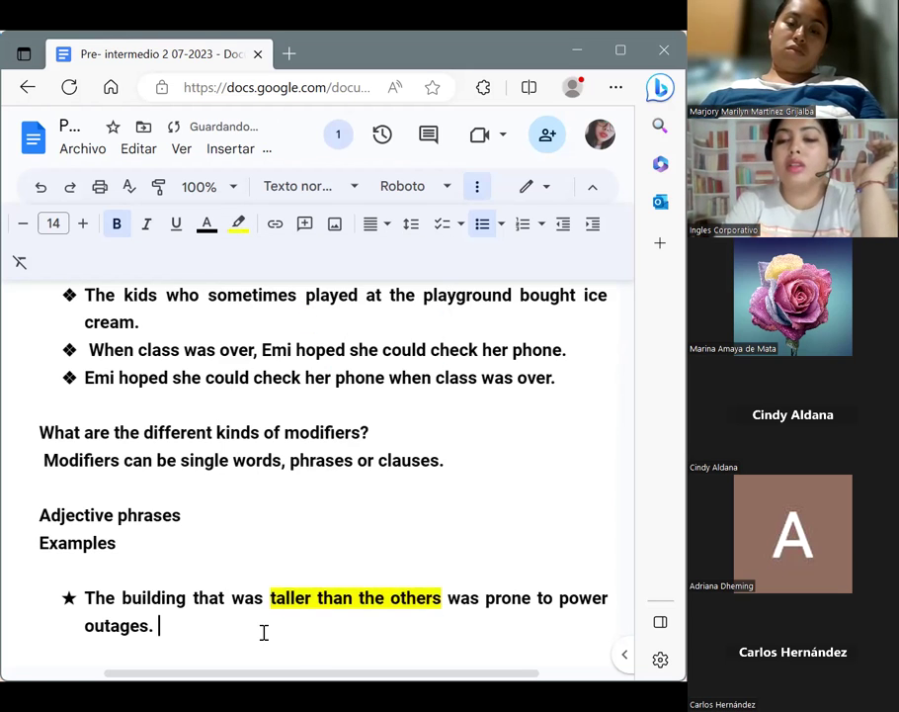
pyautogui.press('Return')
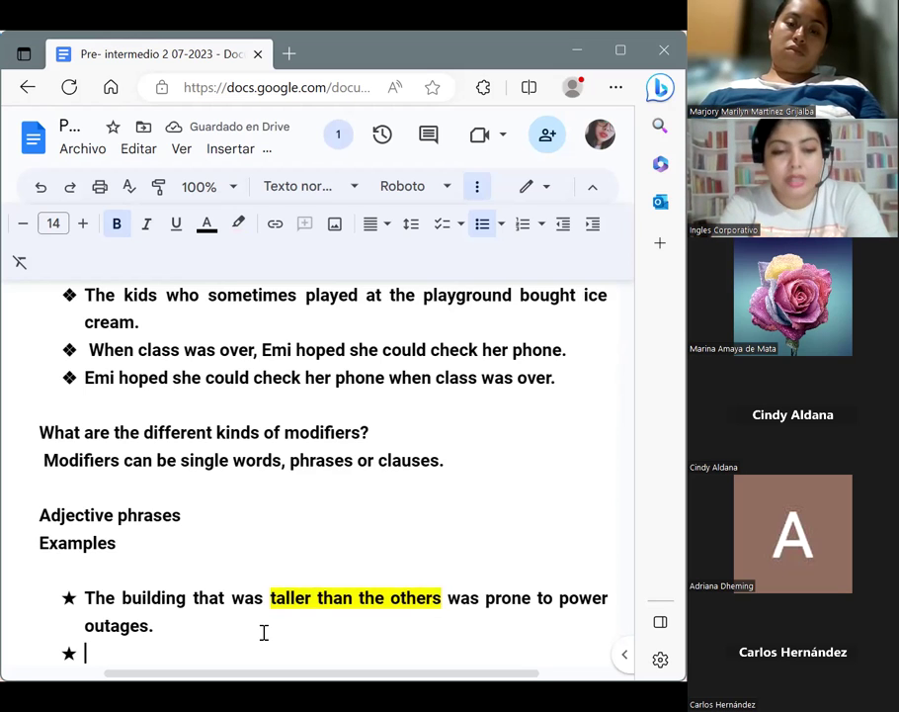
# Step: Type 'Our generally aloof cat surprised us by accepting the new kitten.' on the star bullet, fixing typos
pyautogui.write('Our ')
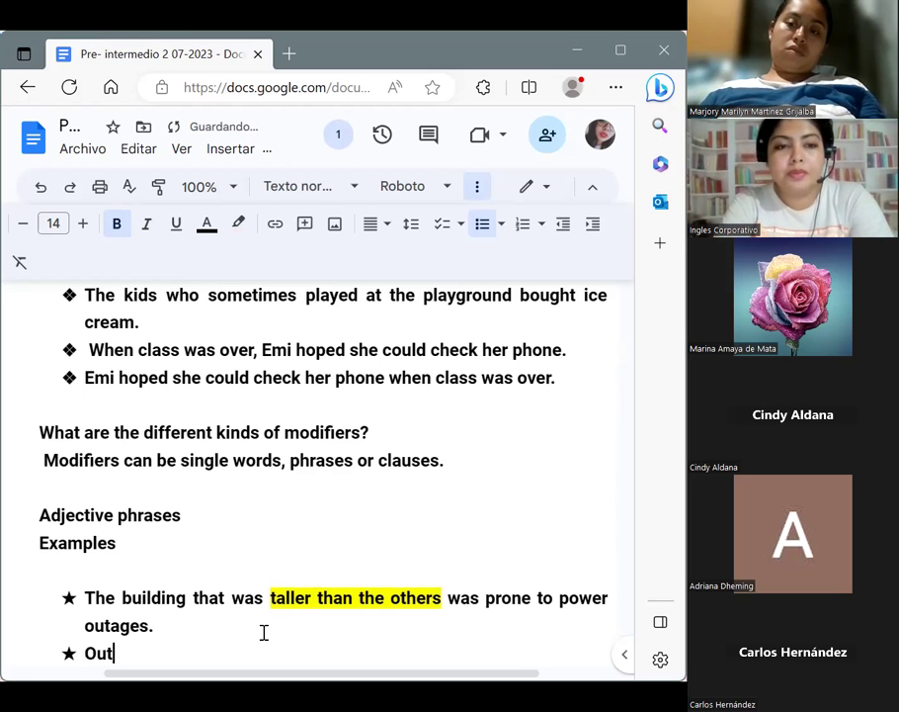
pyautogui.write('ge')
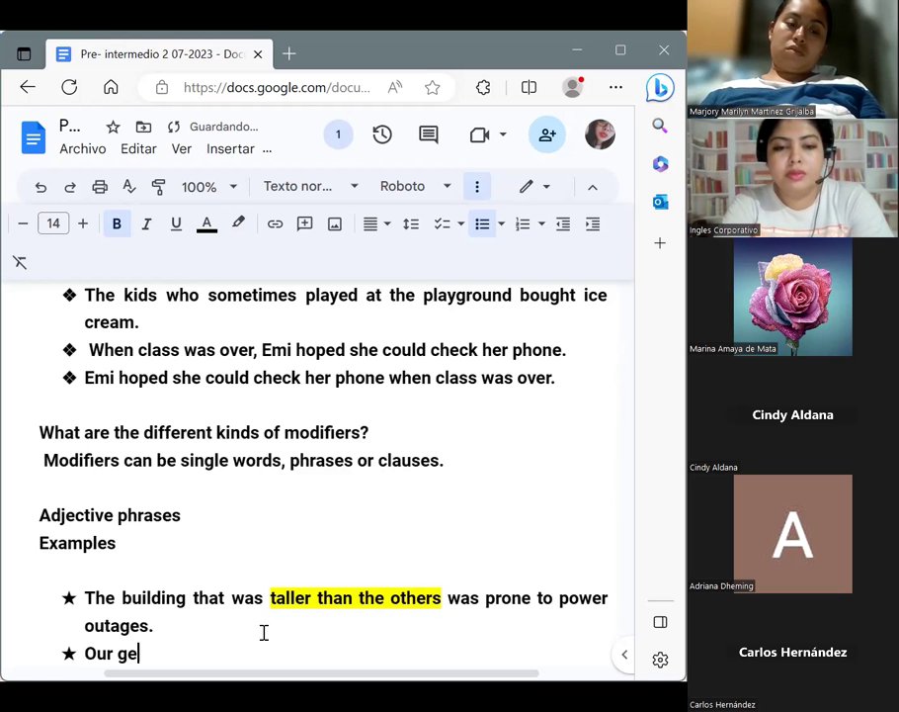
pyautogui.write('nerally a')
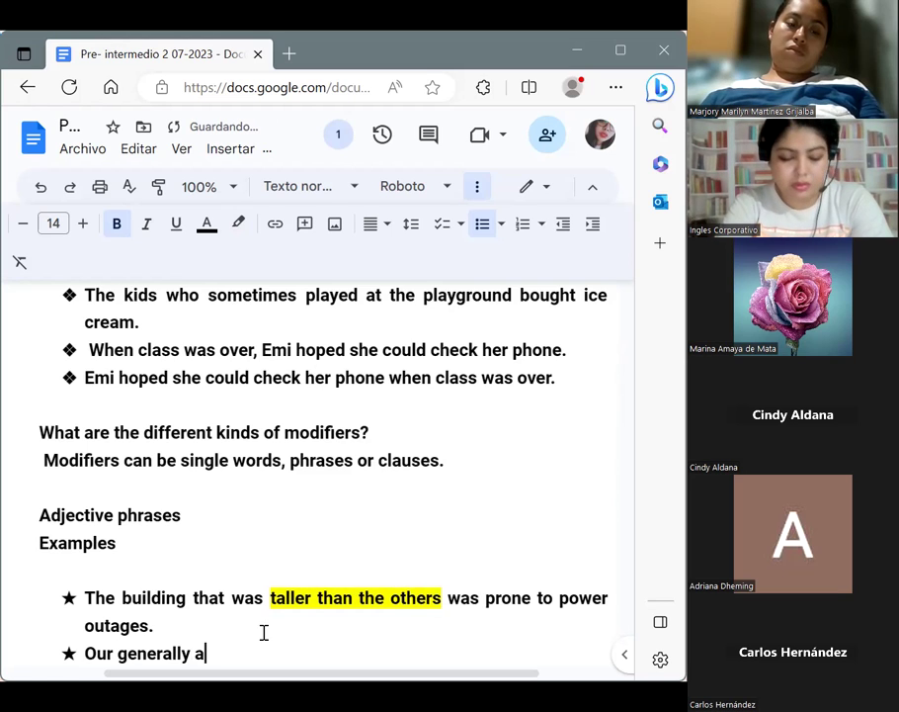
pyautogui.write('loof ')
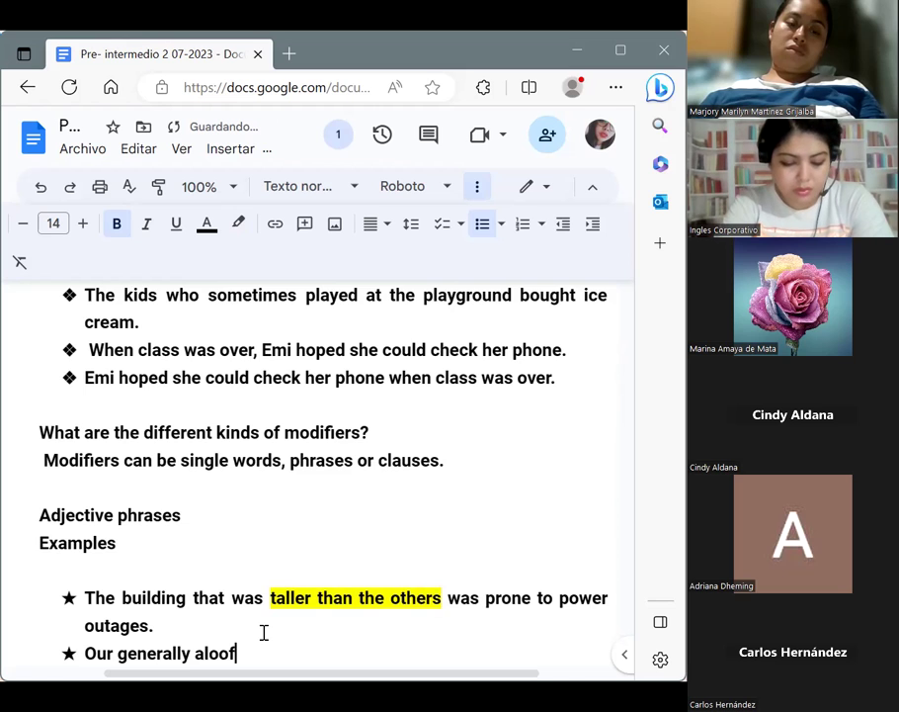
pyautogui.write('cat')
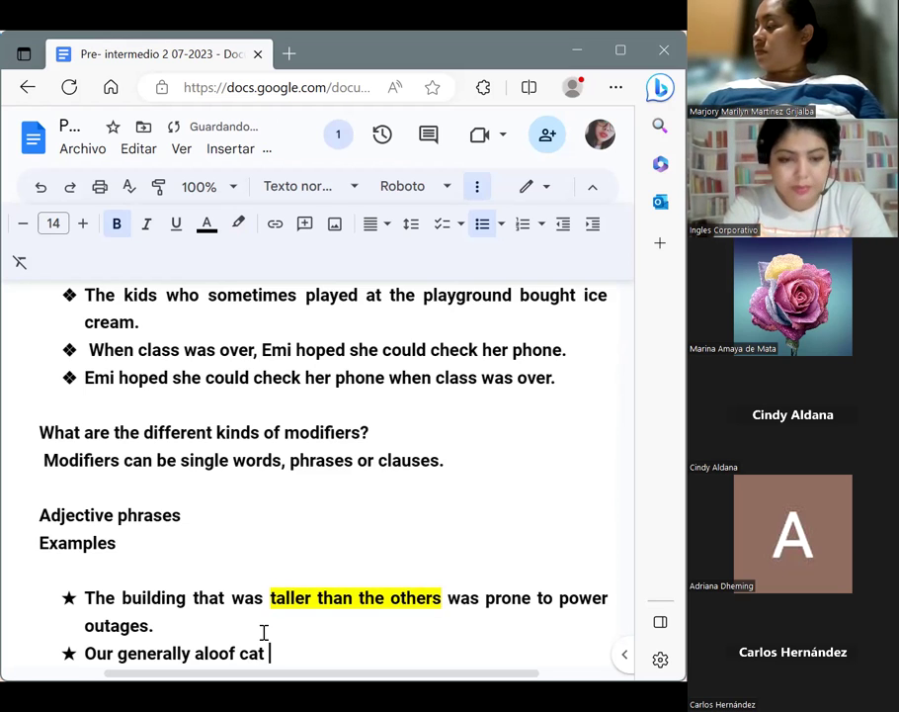
pyautogui.write(' surpsi')
pyautogui.press('BackSpace')
pyautogui.press('BackSpace')
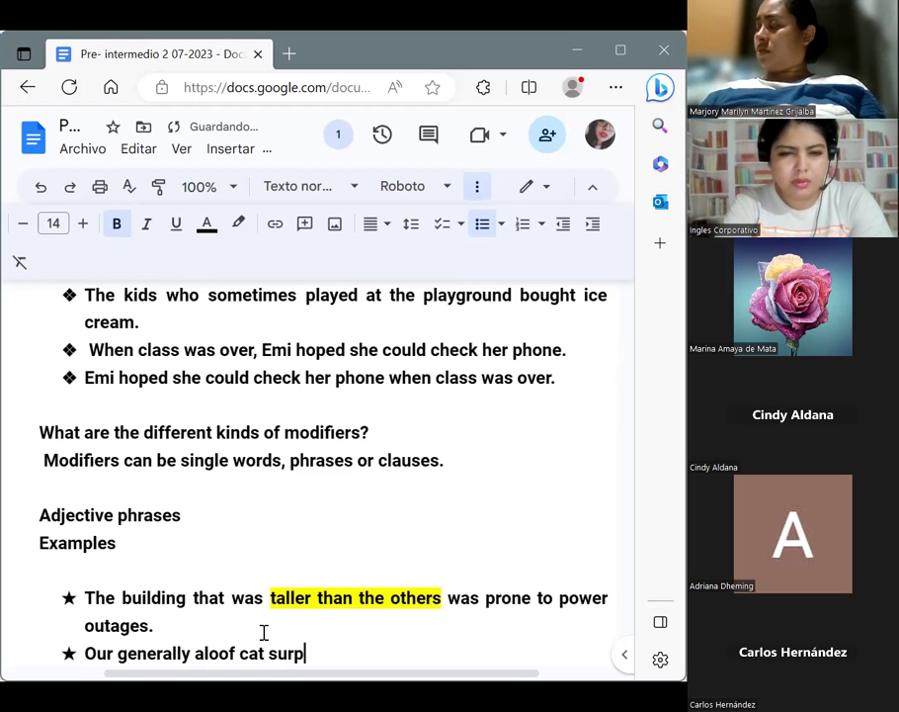
pyautogui.write('rise')
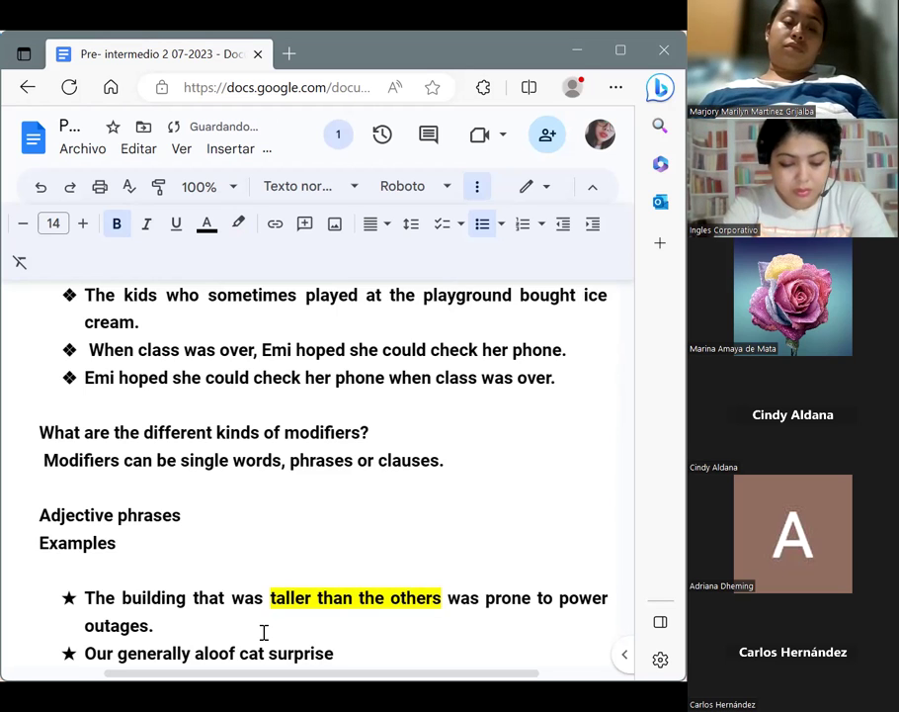
pyautogui.press('BackSpace')
pyautogui.write('s')
pyautogui.press('BackSpace')
pyautogui.press('BackSpace')
pyautogui.write('d us ')
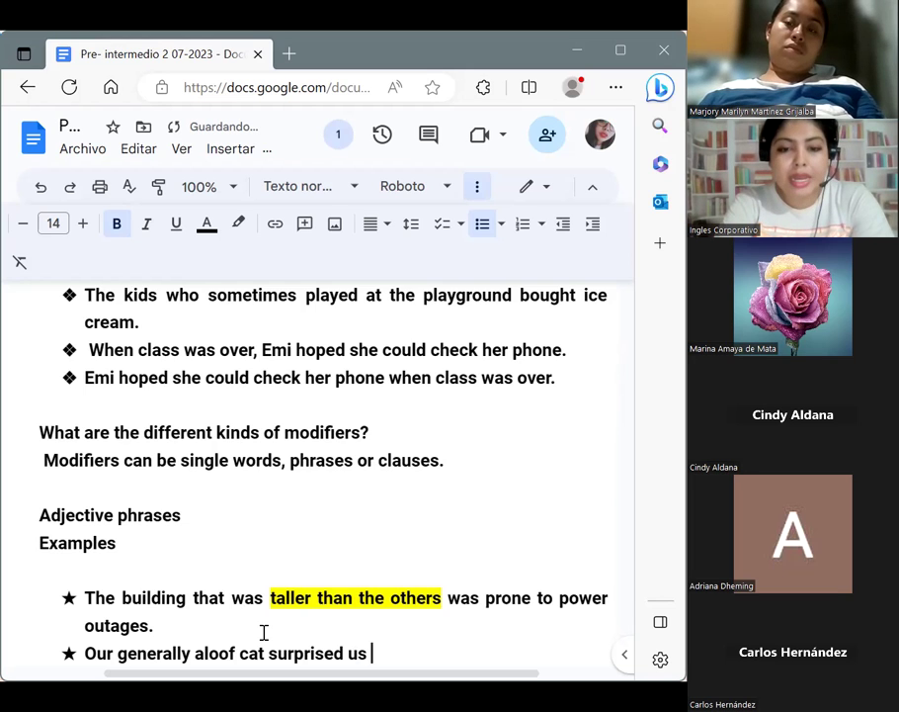
pyautogui.write('by acceptin')
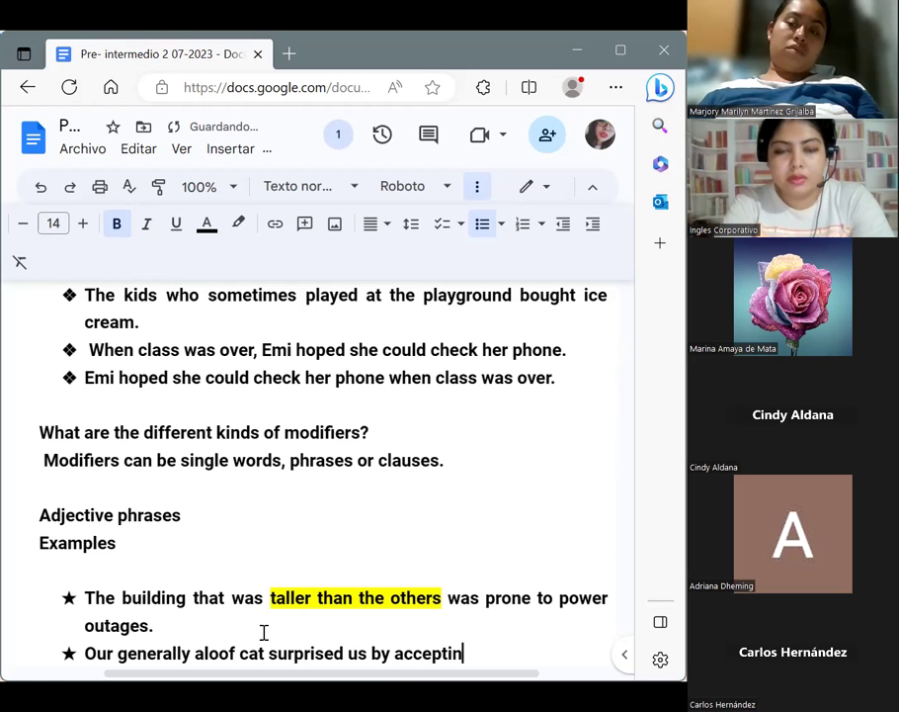
pyautogui.write('g ')
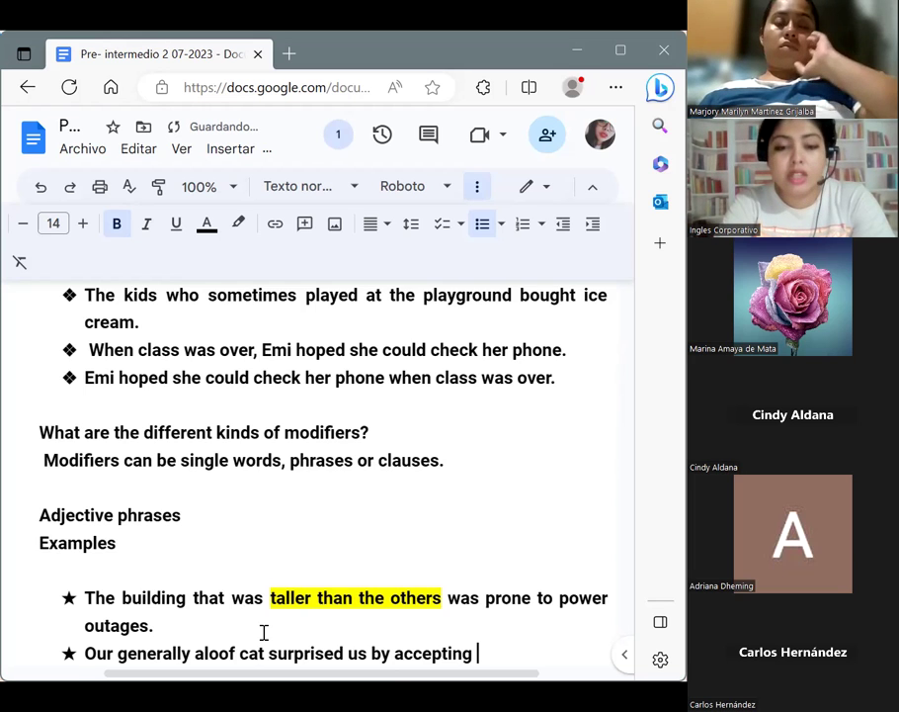
pyautogui.write('the n')
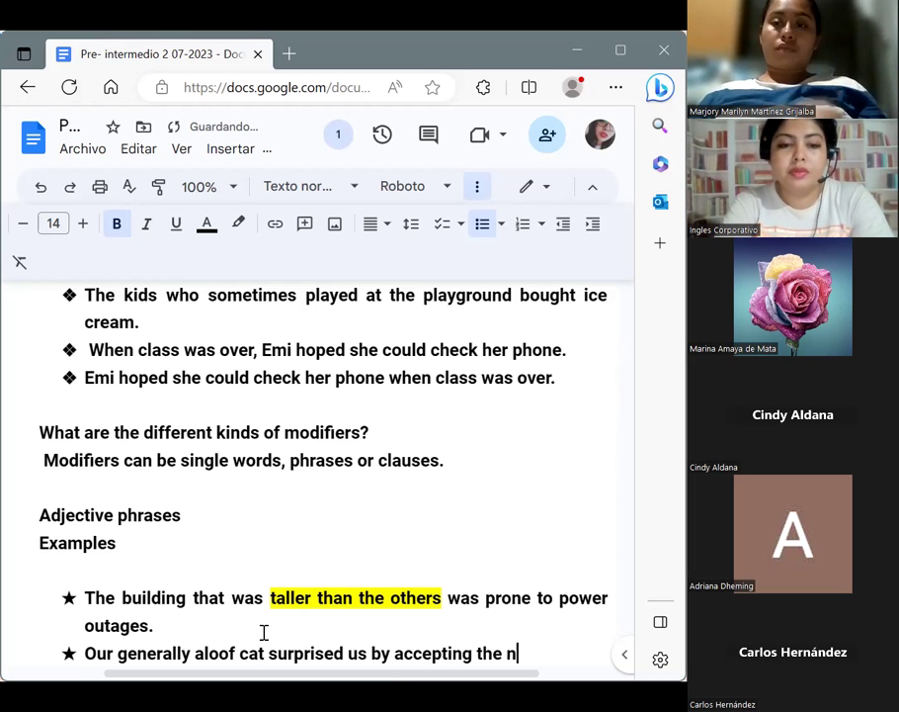
pyautogui.write('ew kit')
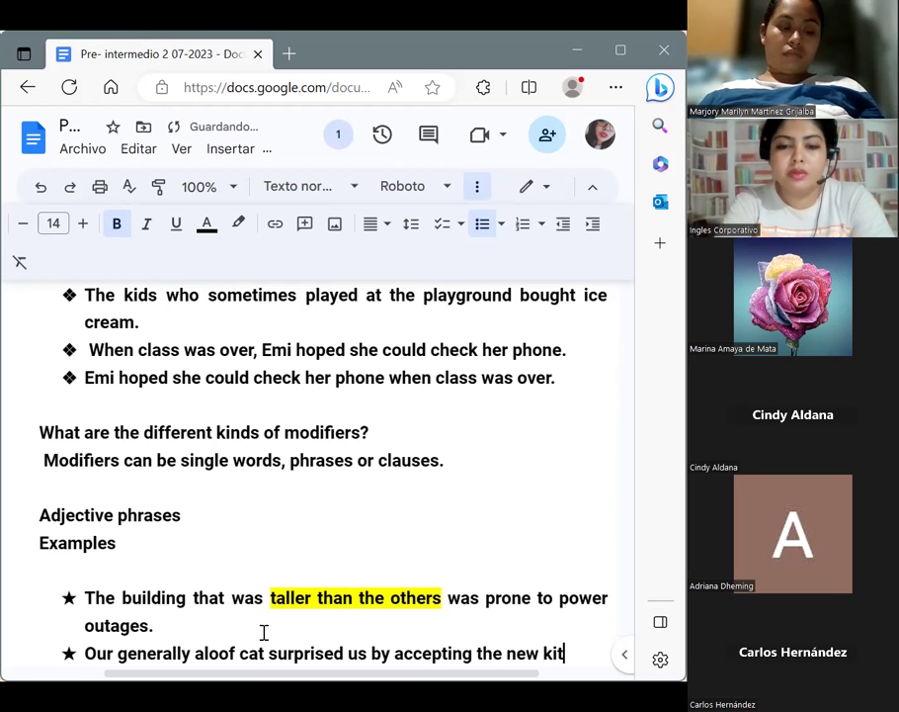
pyautogui.write('ten.')
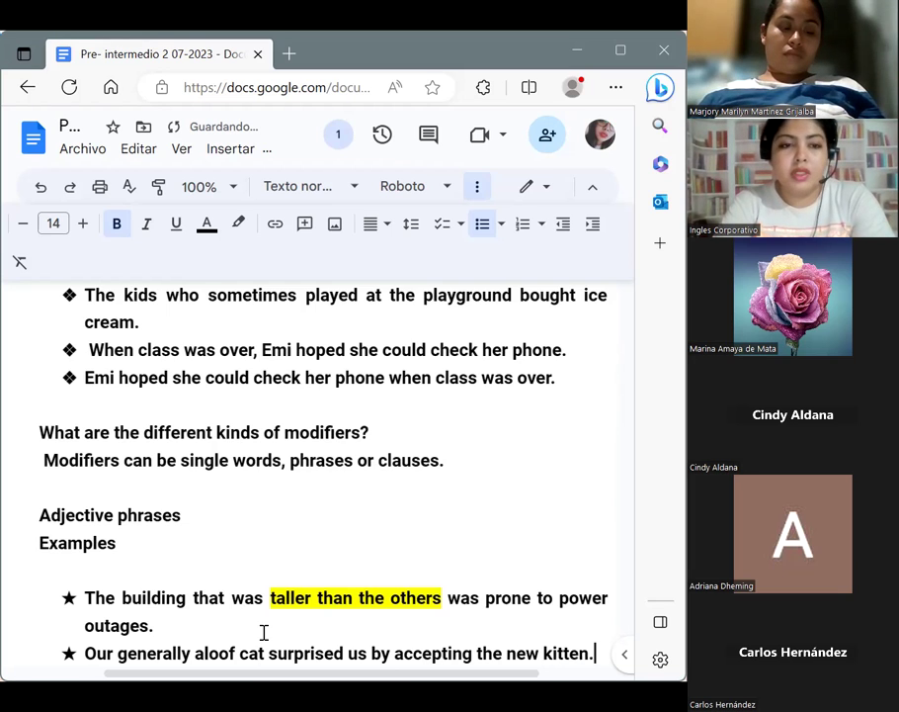
# Step: Highlight 'generally aloof' in yellow
pyautogui.moveTo(118, 653); pyautogui.dragTo(235, 647)
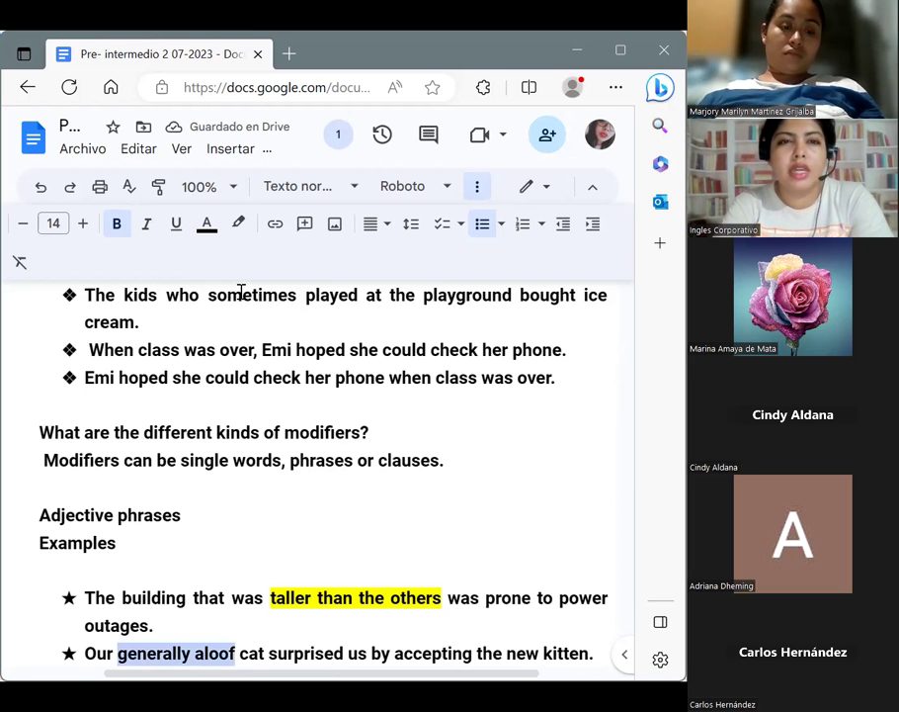
pyautogui.click(238, 223)
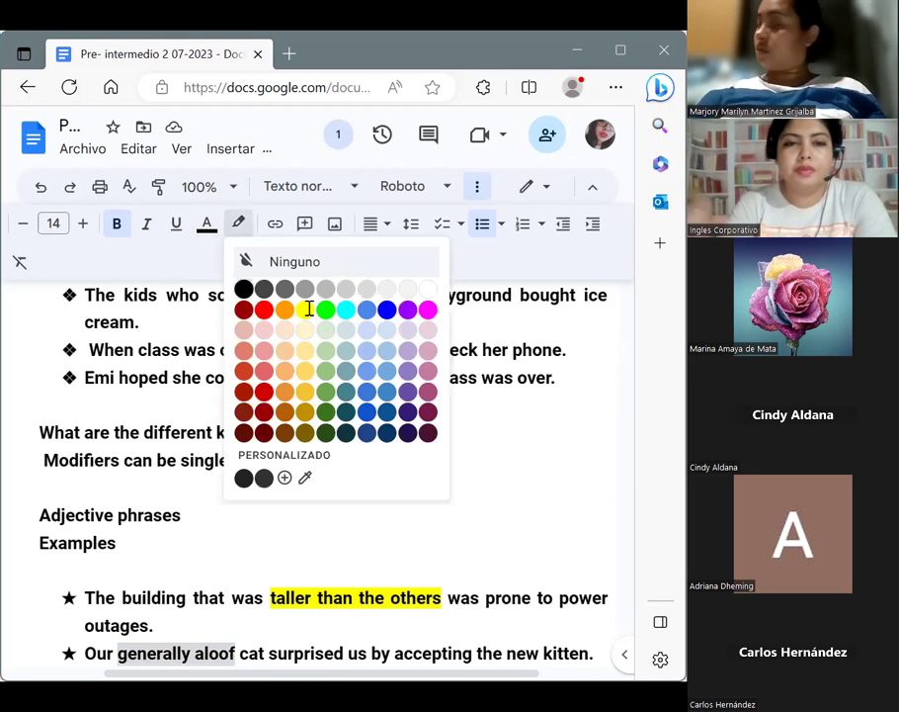
pyautogui.click(305, 310)
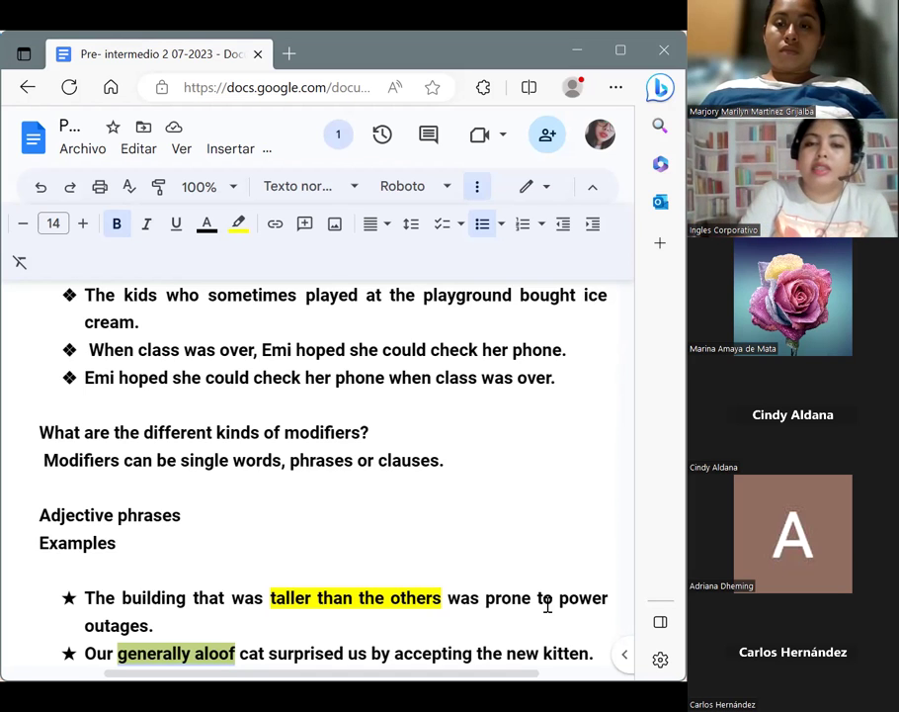
# Step: Move the caret to a new plain line below the example bullets
pyautogui.click(569, 638)
pyautogui.press('Right')
pyautogui.press('Right')
pyautogui.press('Right')
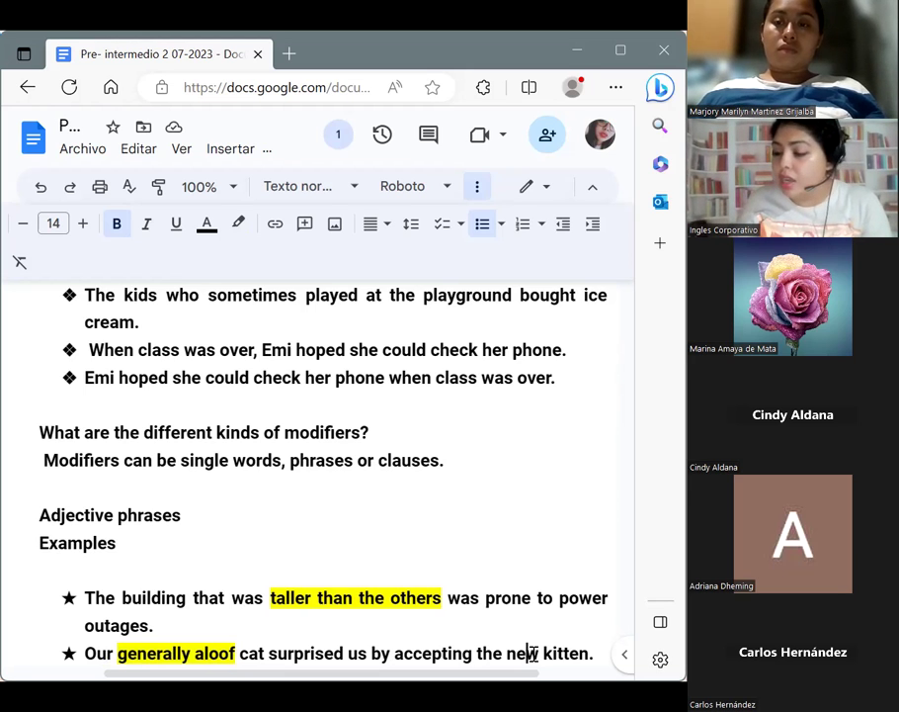
pyautogui.press('Down')
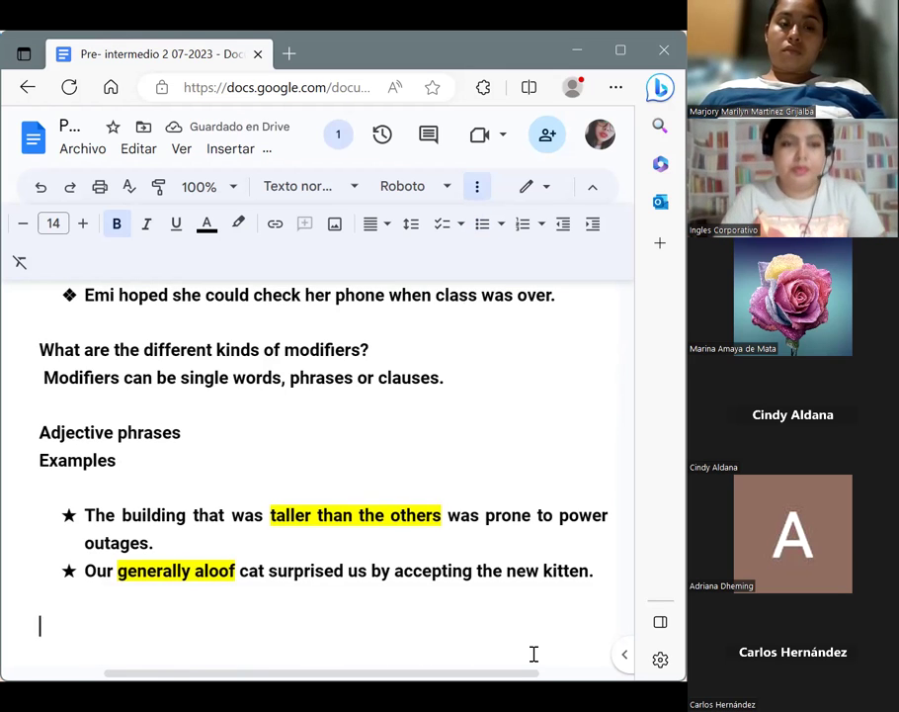
# Step: Type 'Adjective clauses can work as modifiers too.' with an 'Examples:' line beneath it
pyautogui.write('Ad')
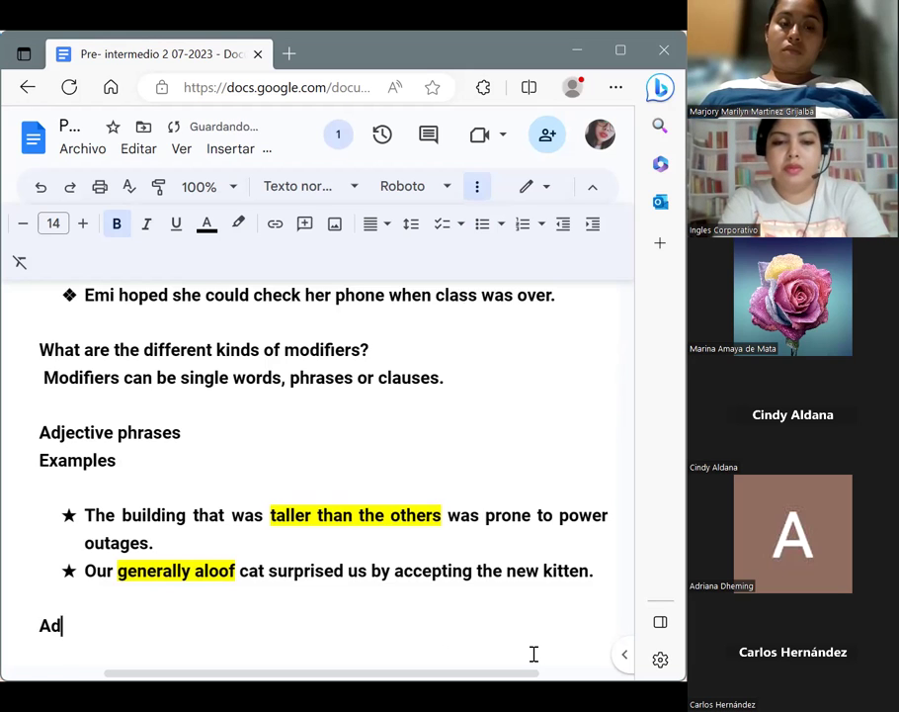
pyautogui.write('jectiv')
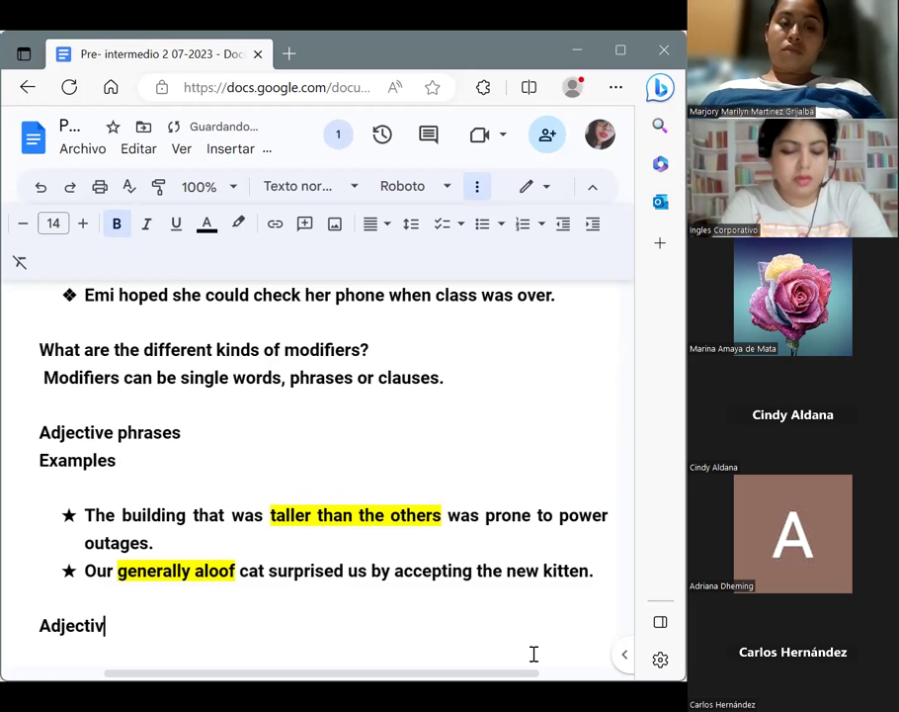
pyautogui.write('e clauses ')
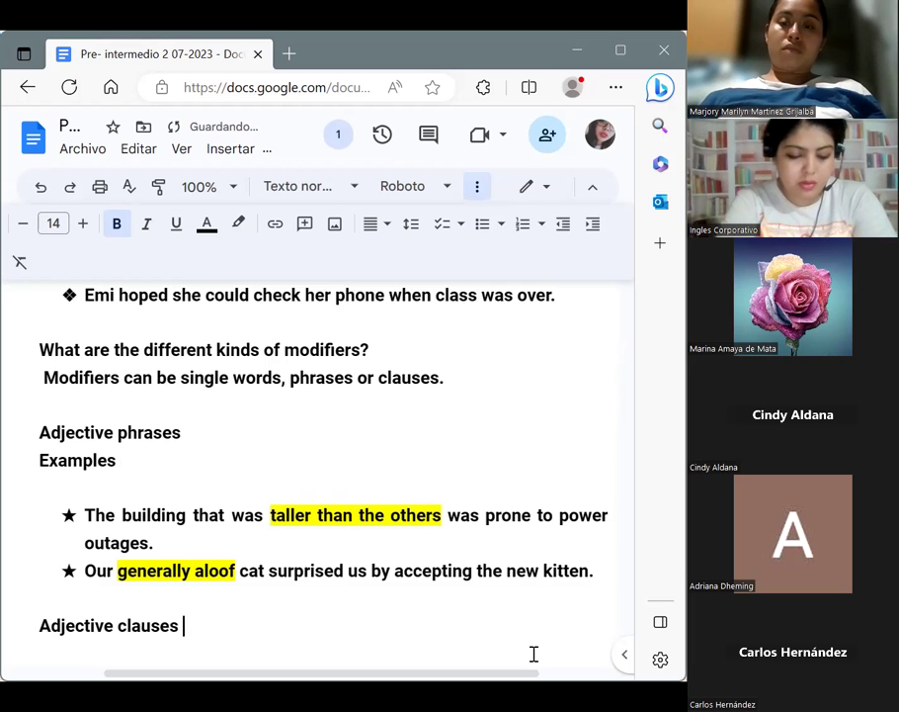
pyautogui.write('can ')
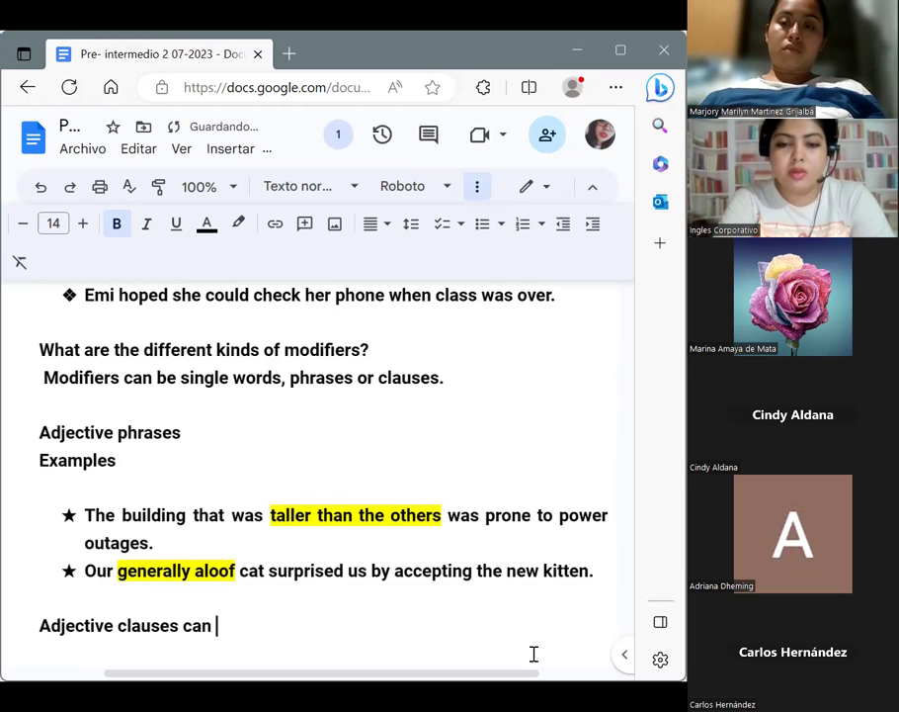
pyautogui.write('work as modifiers ')
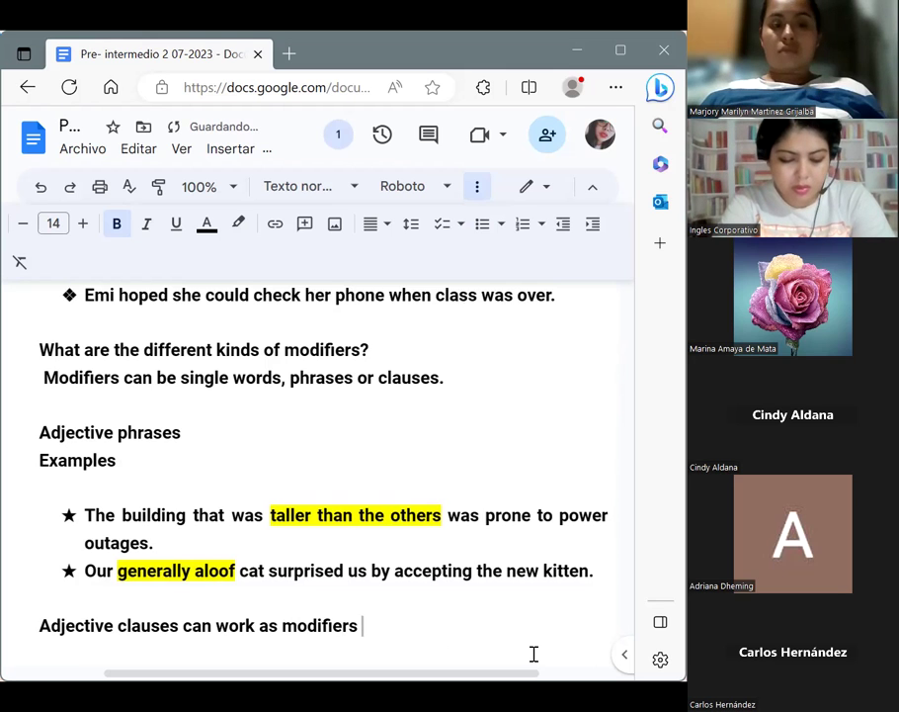
pyautogui.write('too.')
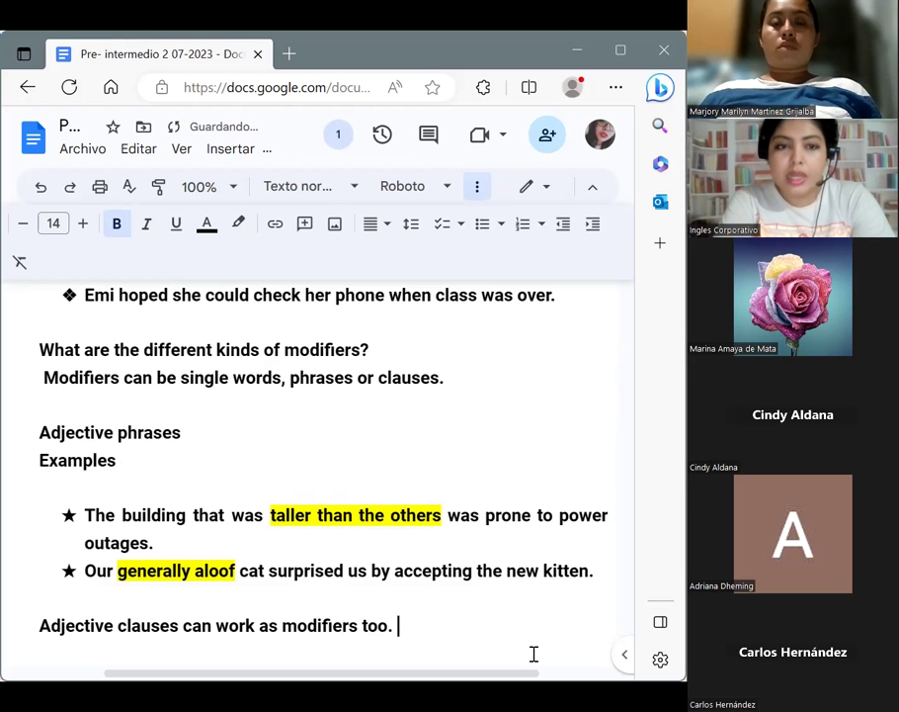
pyautogui.press('Return')
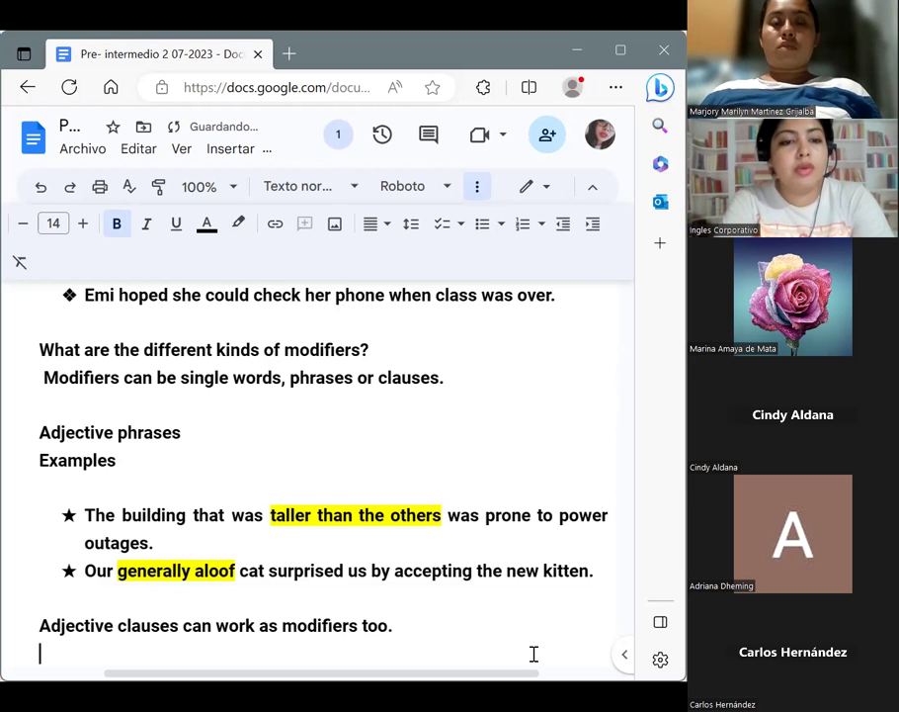
pyautogui.write('Exa')
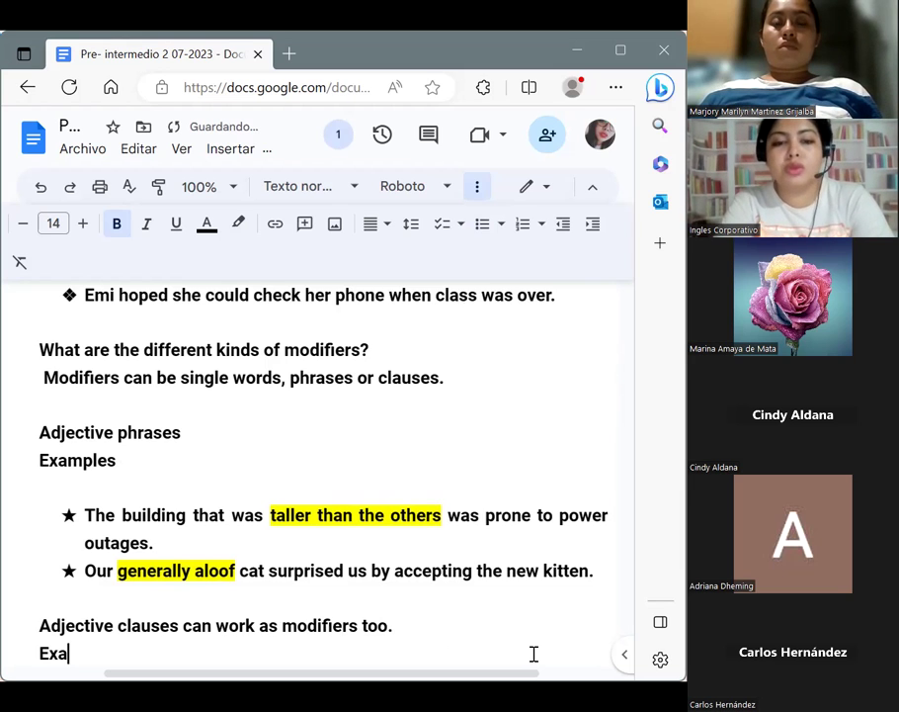
pyautogui.write('mples:')
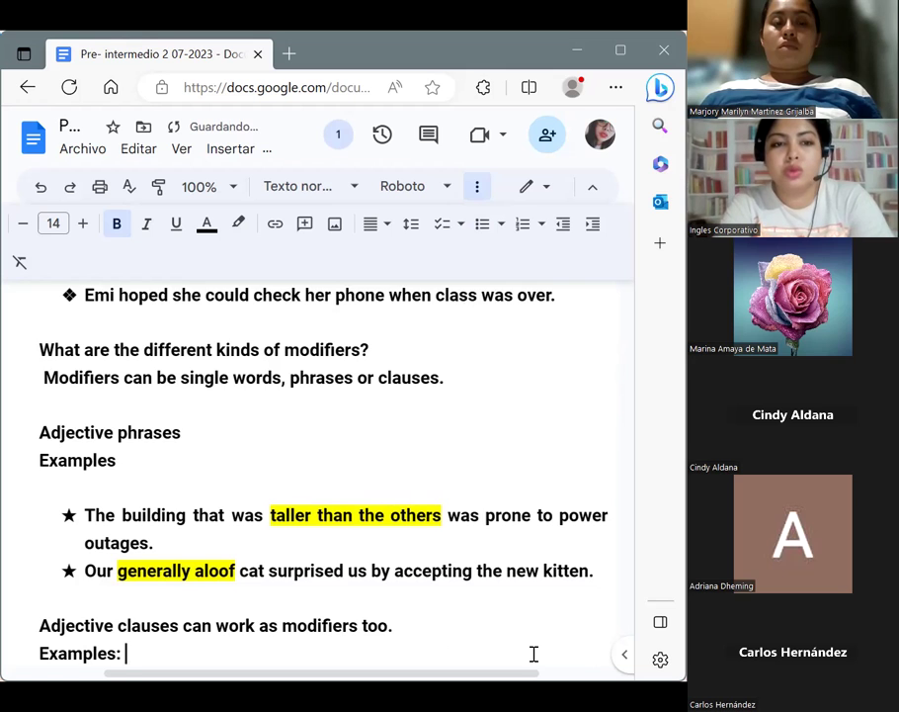
pyautogui.press('Return')
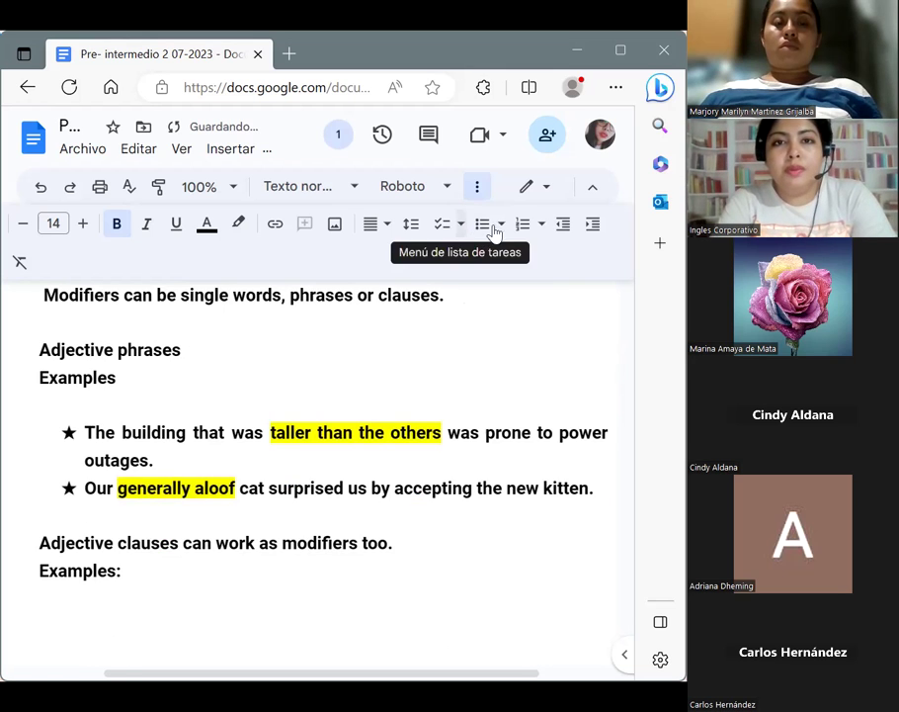
# Step: Make the empty line a star-bulleted item and begin typing the transferred-student example sentence
pyautogui.click(514, 227)
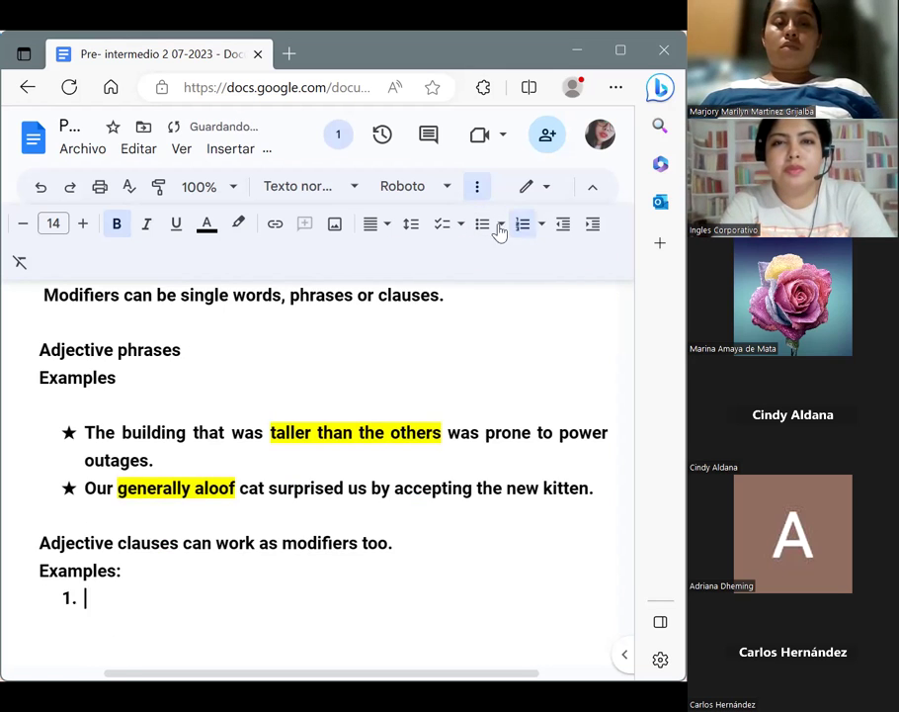
pyautogui.click(501, 224)
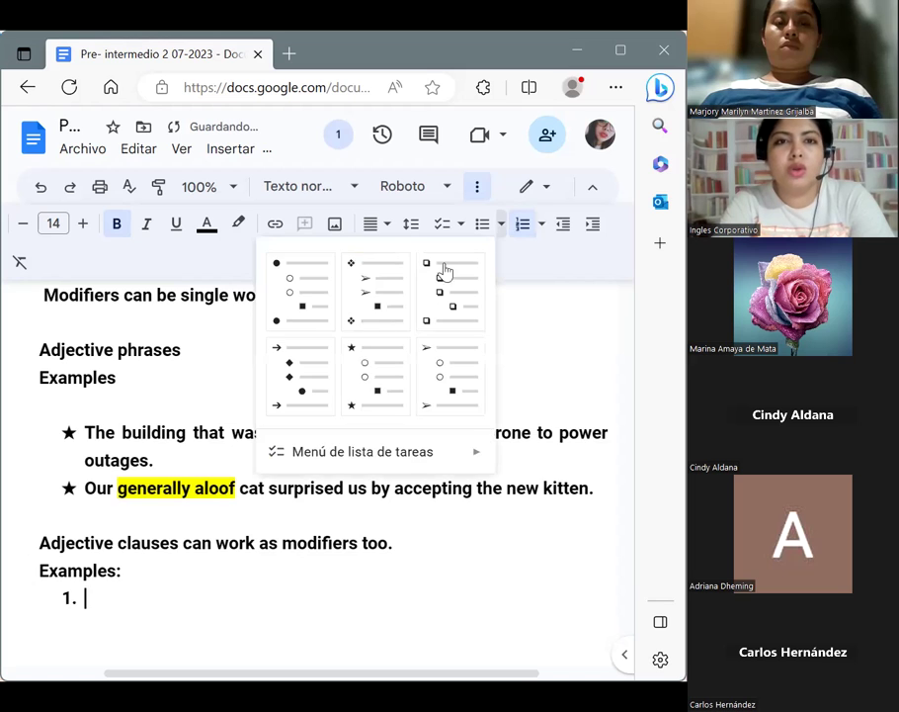
pyautogui.click(354, 348)
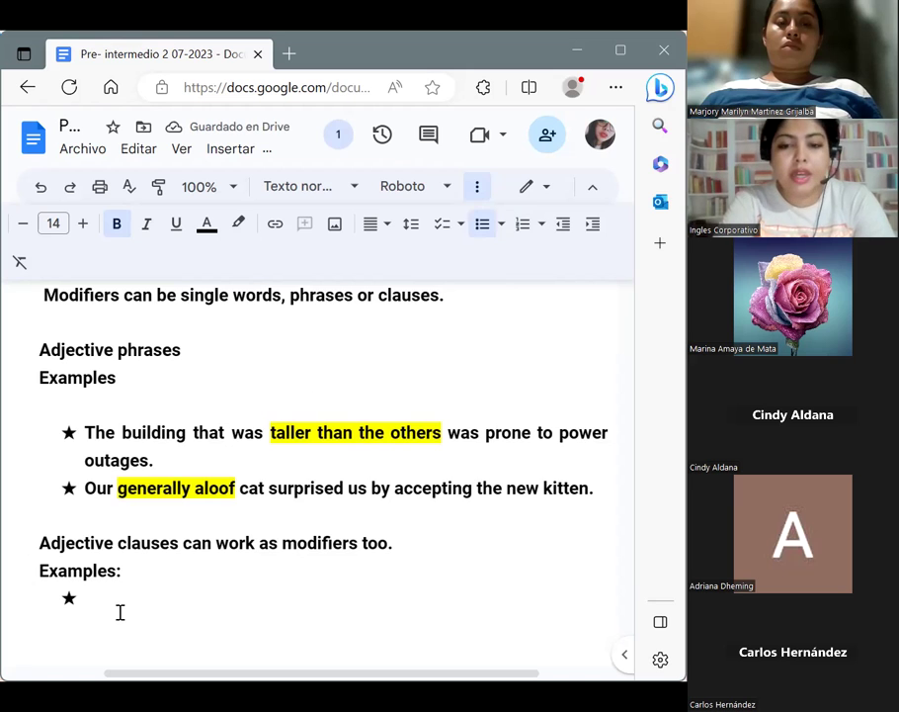
pyautogui.write('Kiara, a stude')
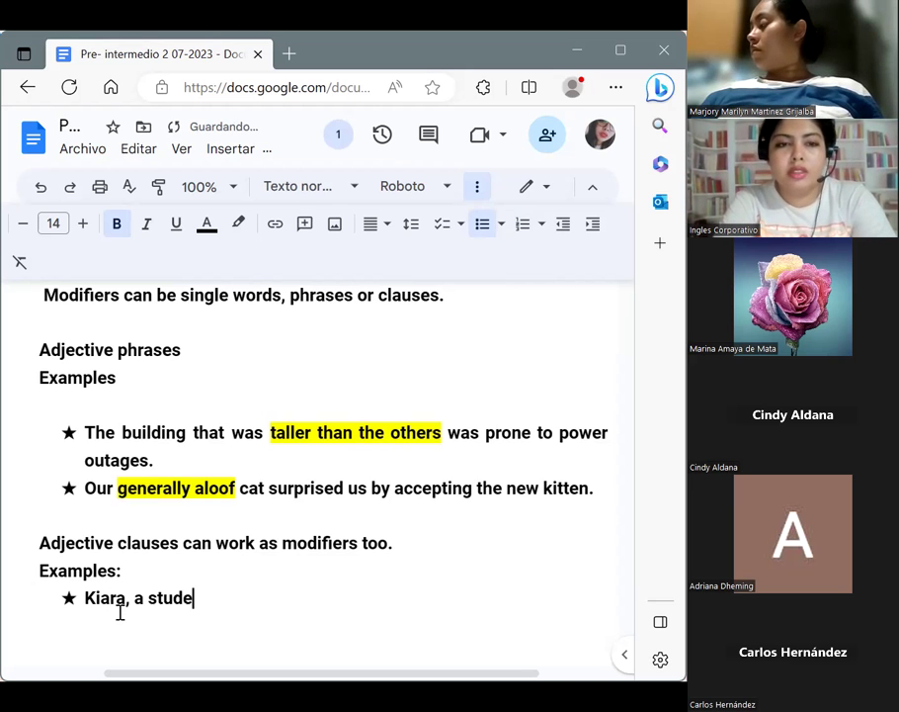
pyautogui.write('nt w')
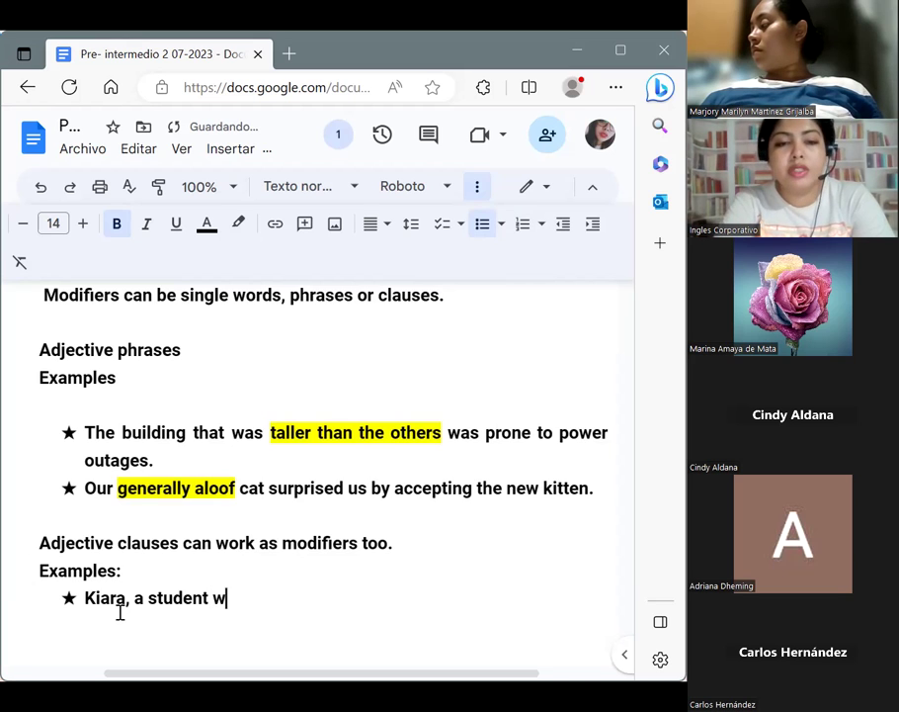
pyautogui.write('ho ha')
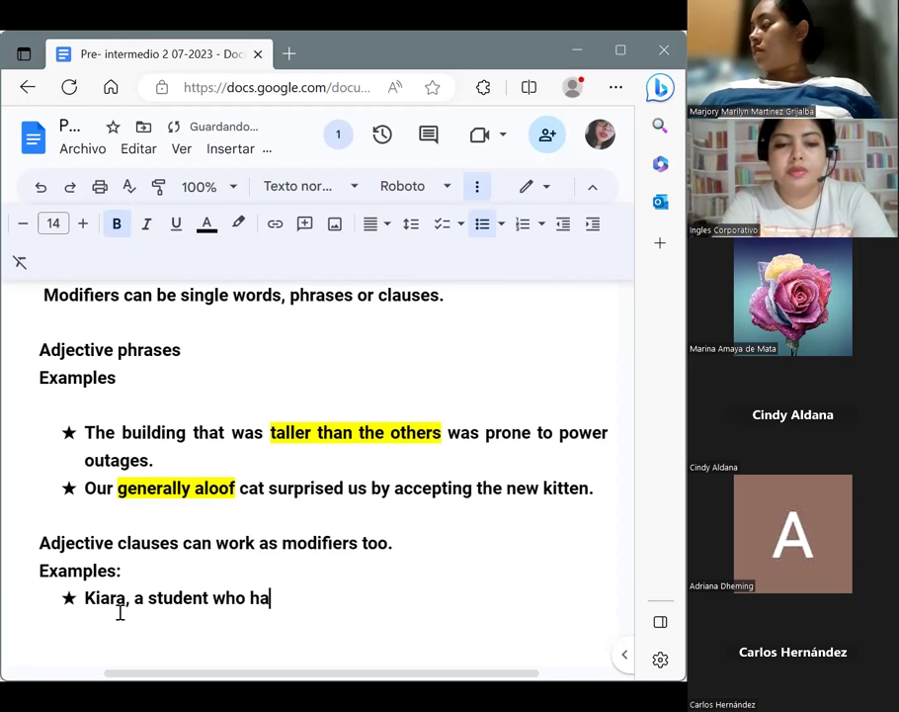
pyautogui.write('d recent')
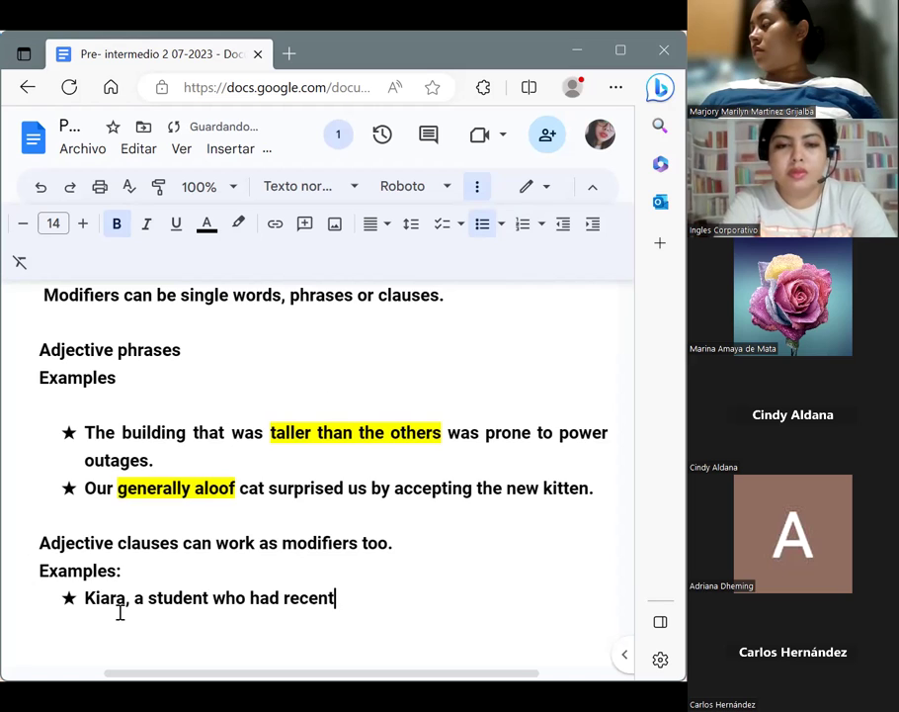
pyautogui.write('ly ')
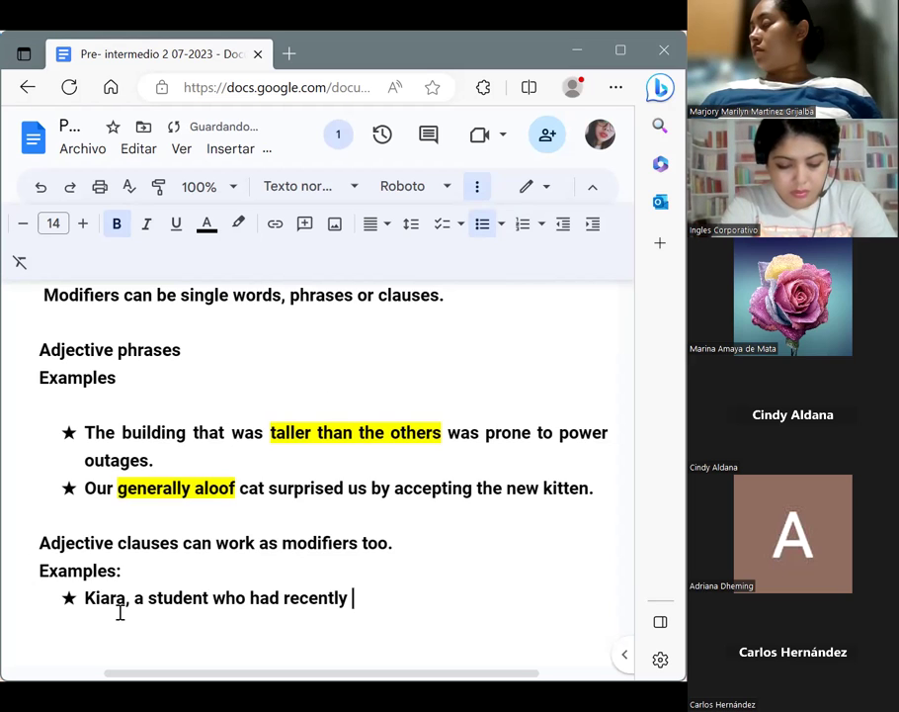
pyautogui.write('tra')
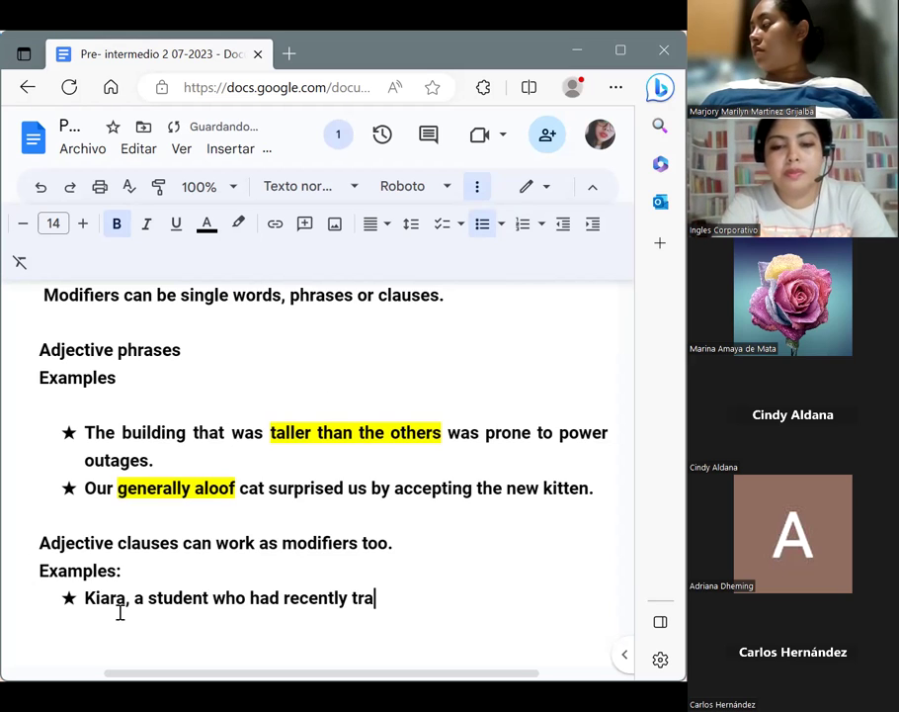
pyautogui.write('nsferred')
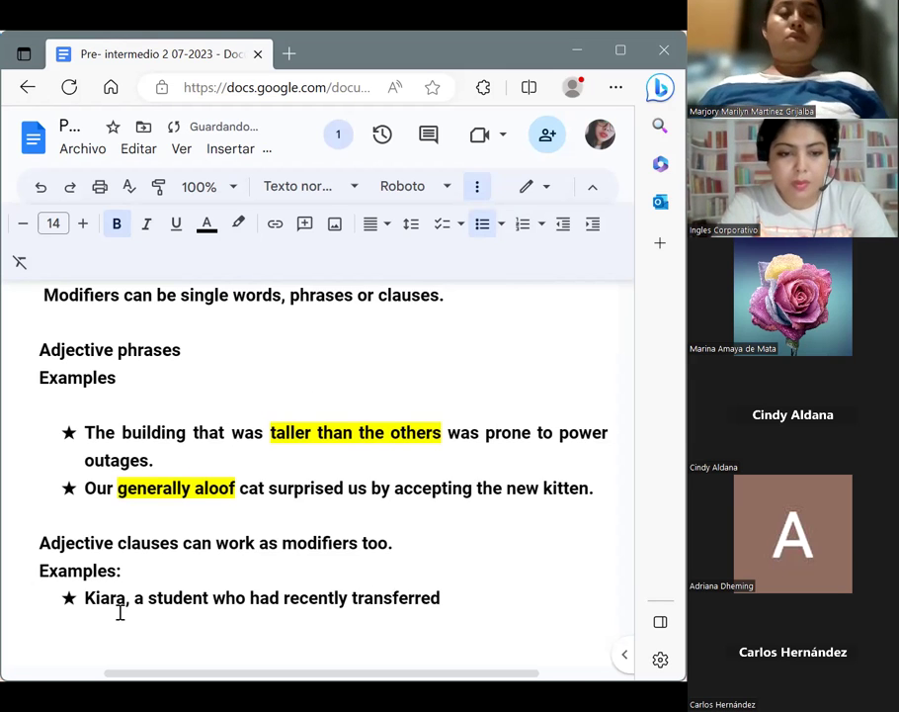
pyautogui.write(', asked about ')
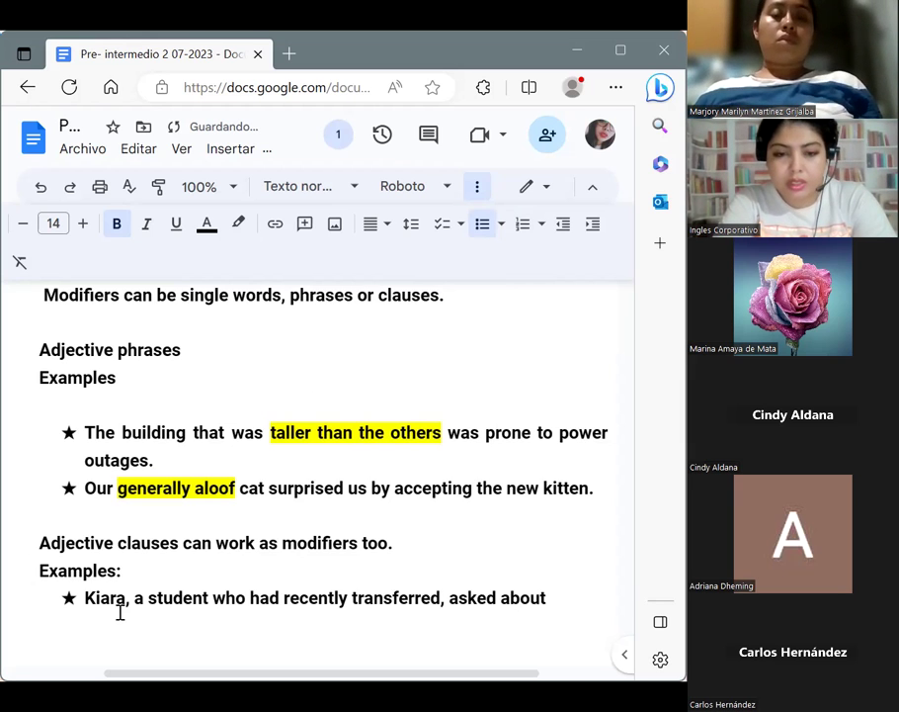
pyautogui.write('the c')
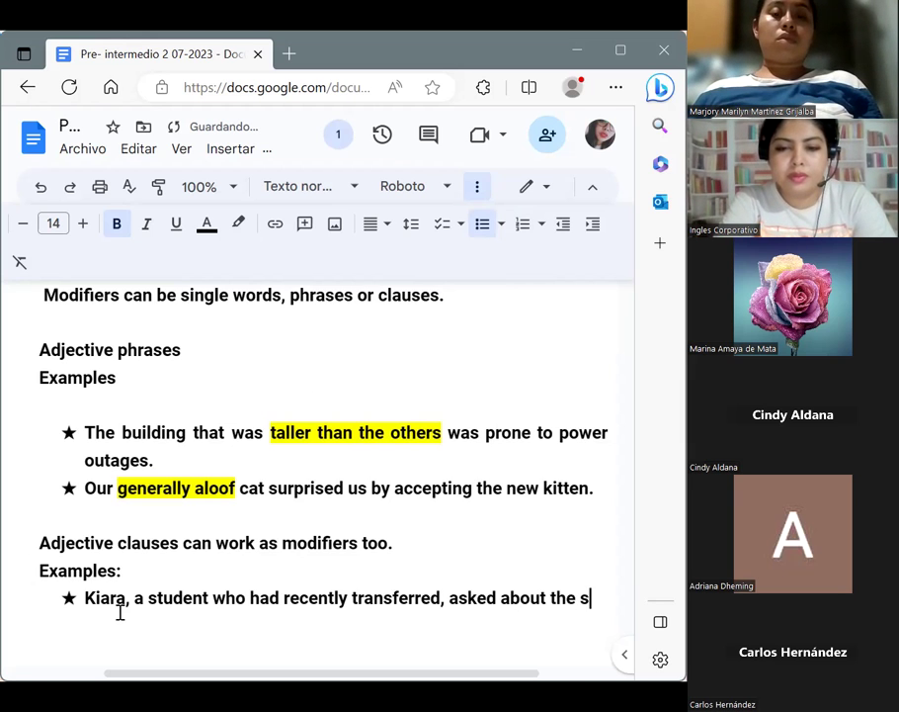
pyautogui.write('chool')
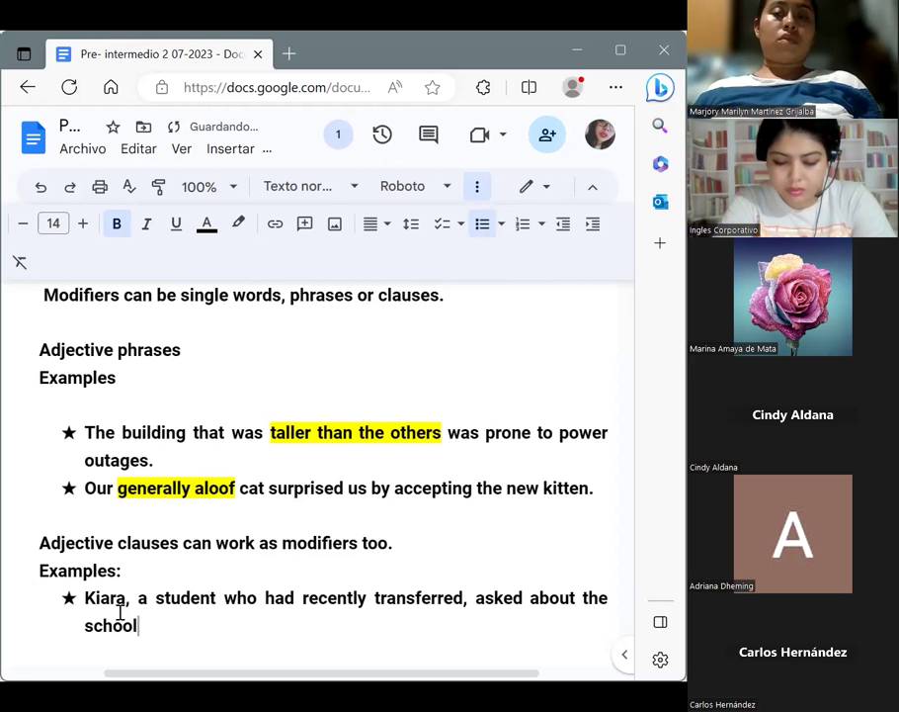
pyautogui.write("'s ")
pyautogui.write('testi')
pyautogui.write('ng sche')
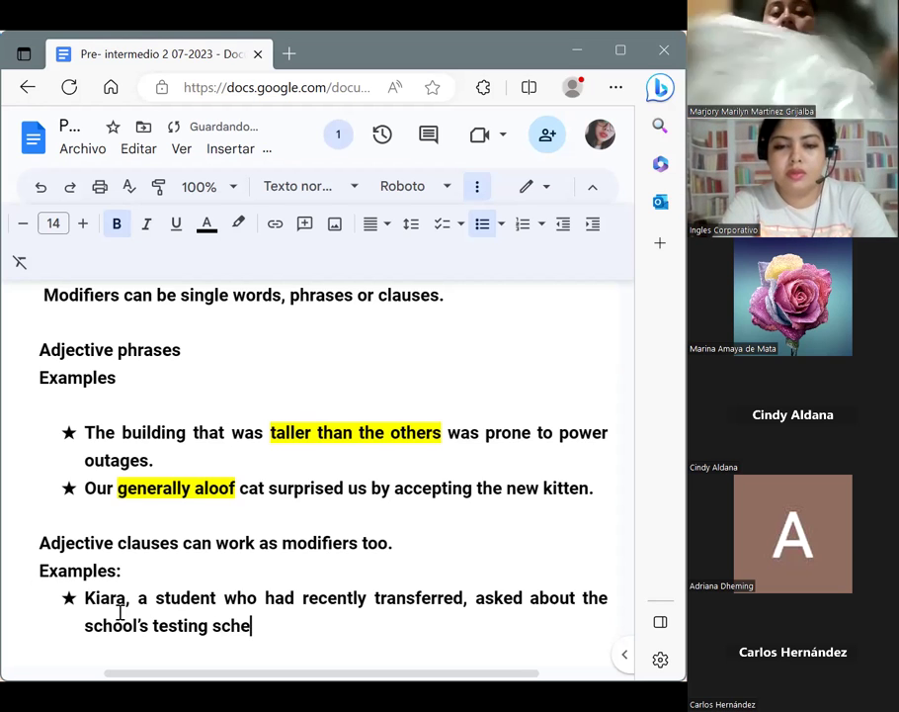
pyautogui.write('dule.')
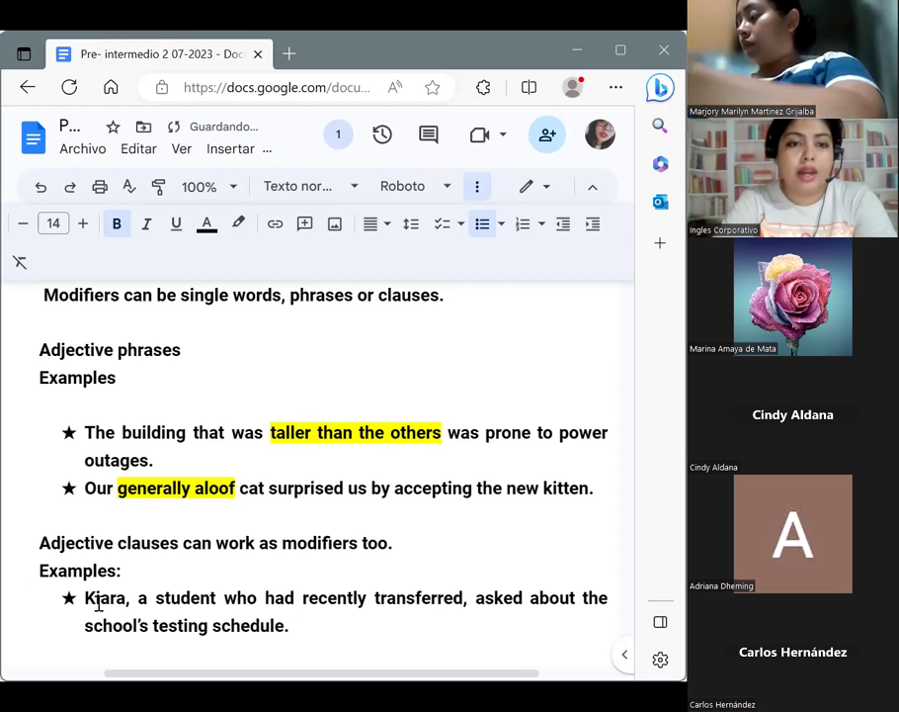
# Step: Select the clause 'a student who had recently transferred' in the first example
pyautogui.moveTo(137, 598); pyautogui.dragTo(466, 597)
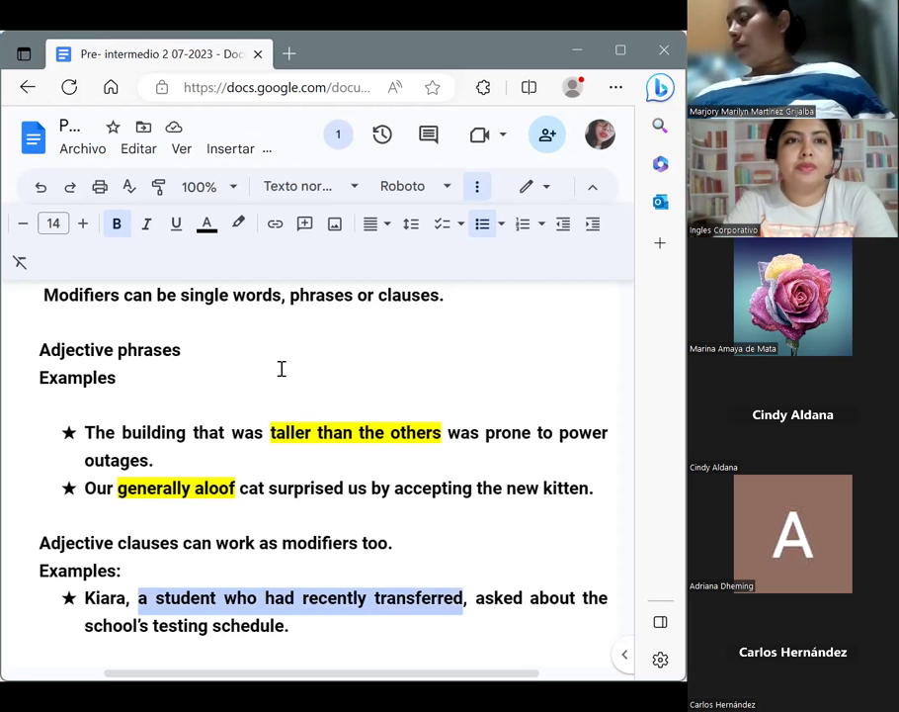
# Step: Apply yellow highlight to the selected clause and add a new empty star bullet below
pyautogui.click(240, 223)
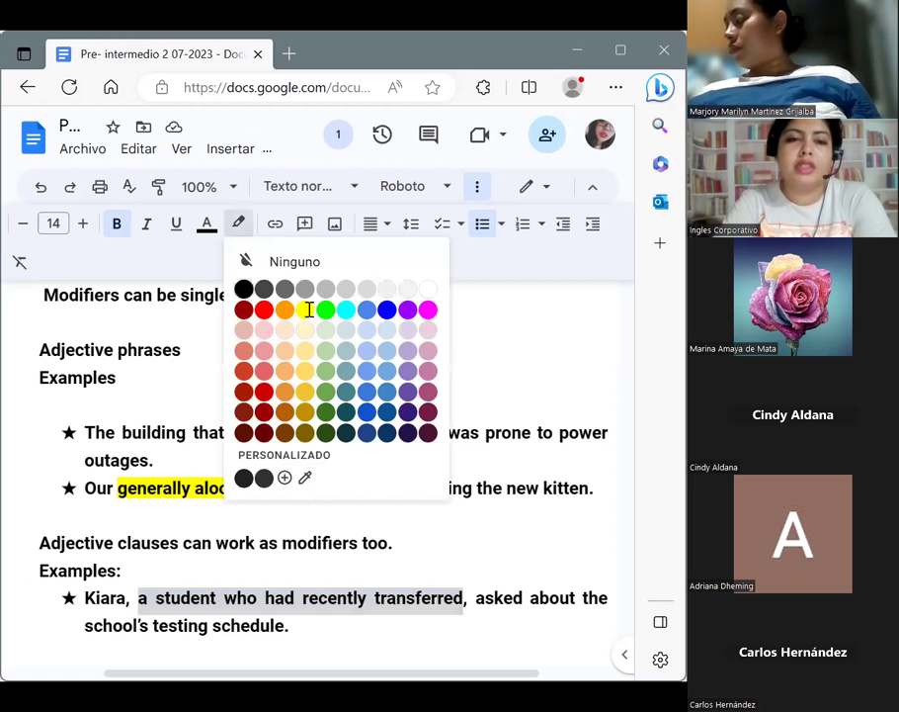
pyautogui.click(305, 310)
pyautogui.click(306, 637)
pyautogui.press('Return')
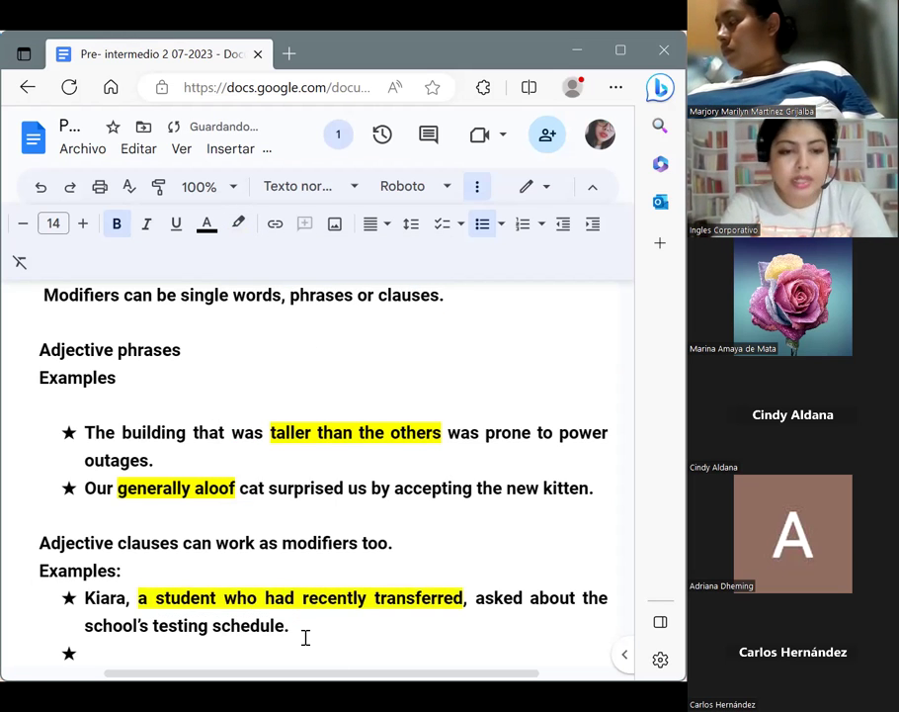
# Step: Type 'The service that catered our parties just increased their prices.' and highlight 'that catered our parties' yellow
pyautogui.write('The ')
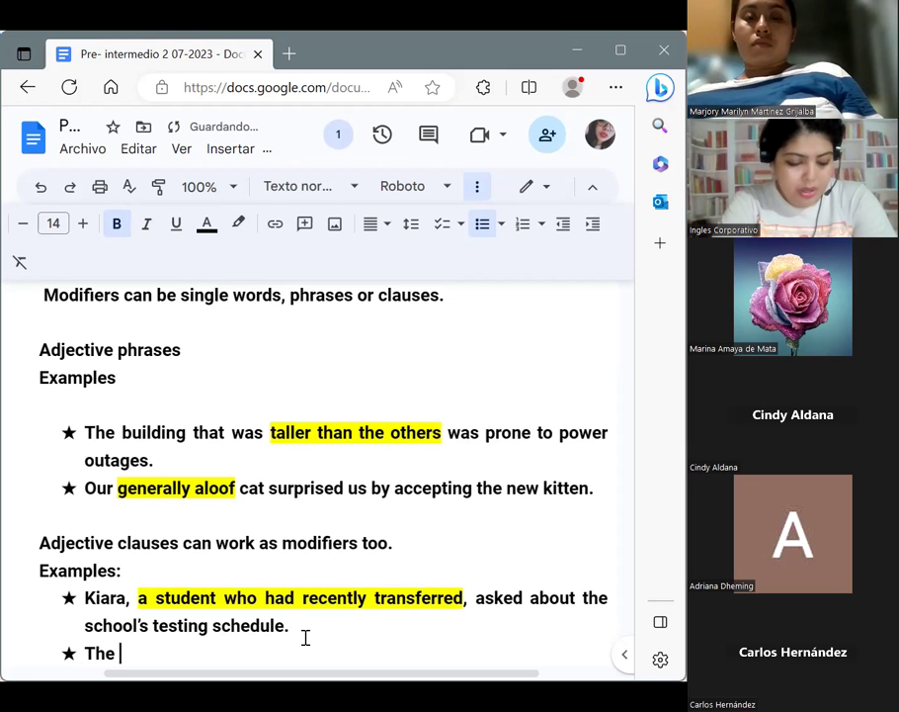
pyautogui.write('service')
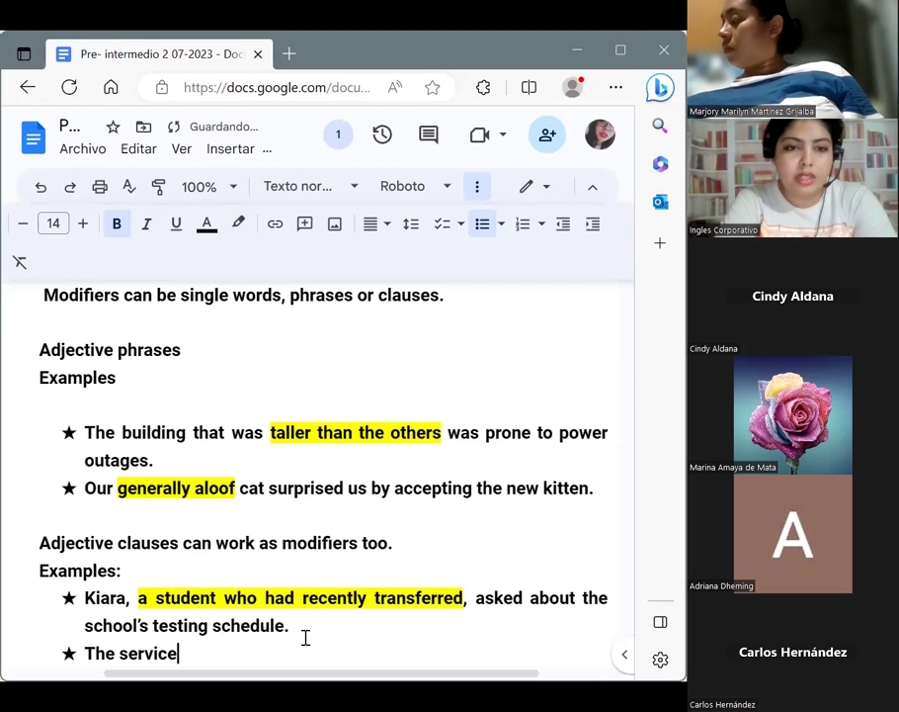
pyautogui.write(' that')
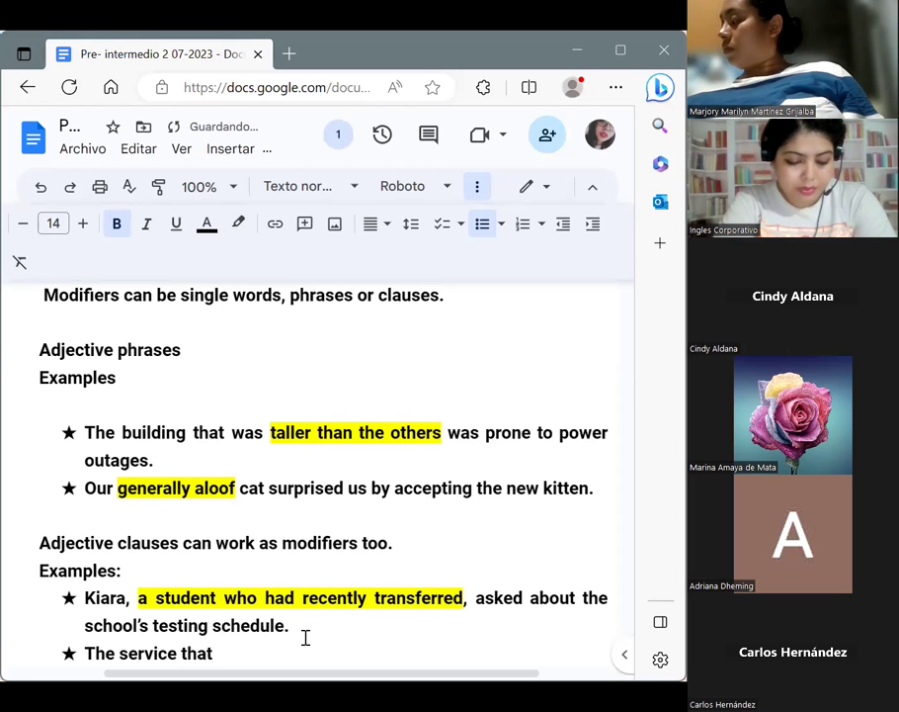
pyautogui.write(' cate')
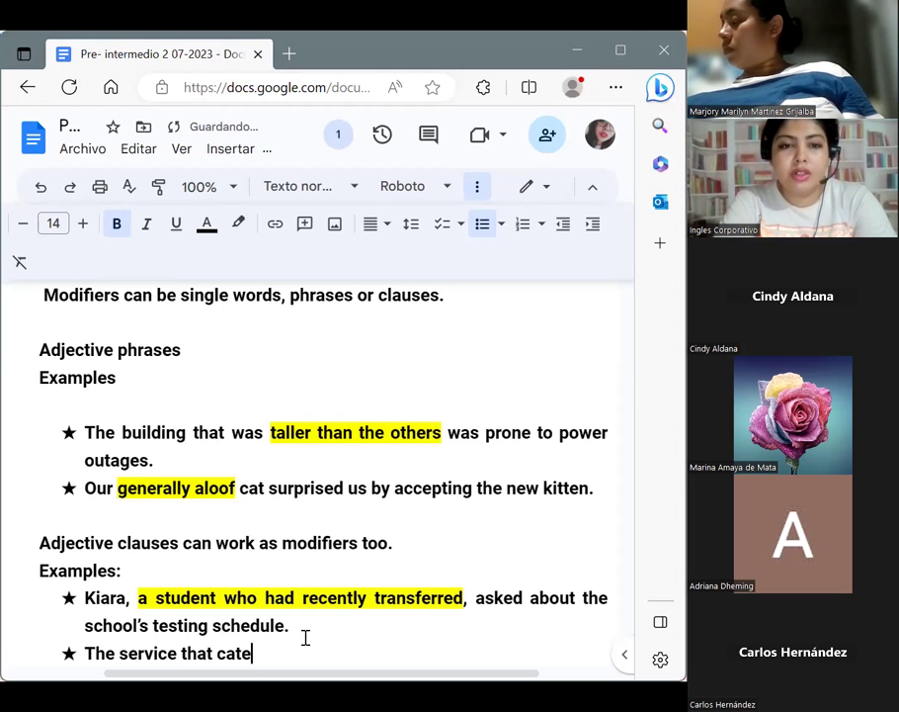
pyautogui.write('red our ')
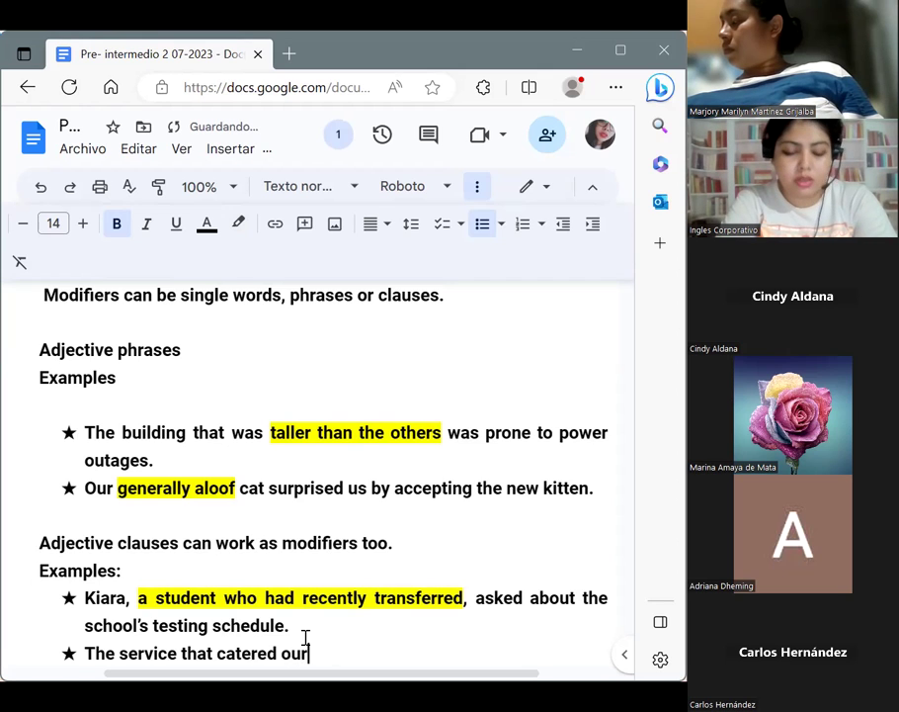
pyautogui.write('parties ')
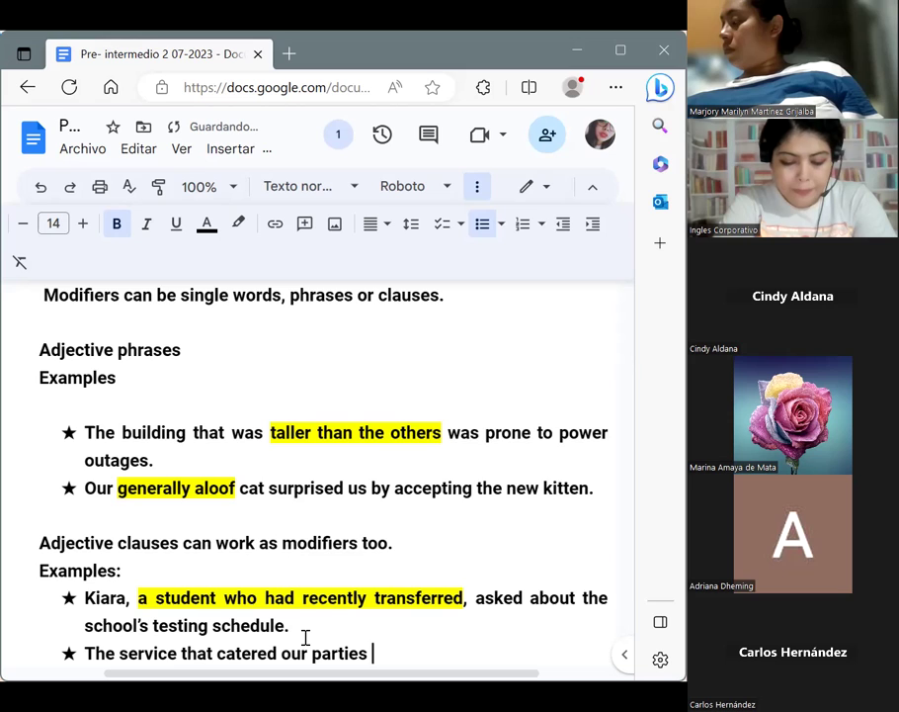
pyautogui.write('j')
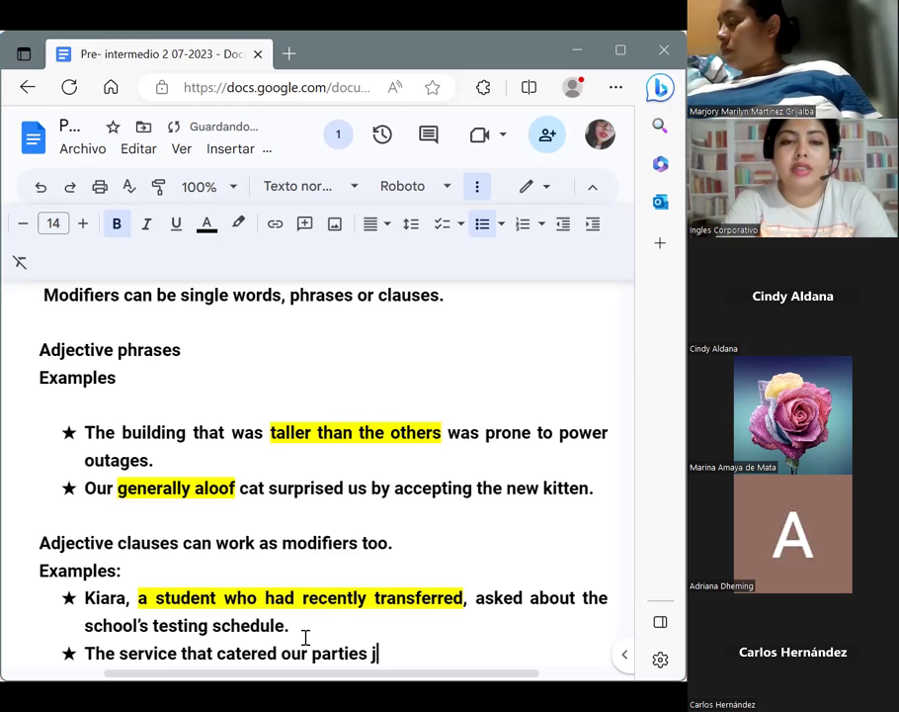
pyautogui.write('ust i')
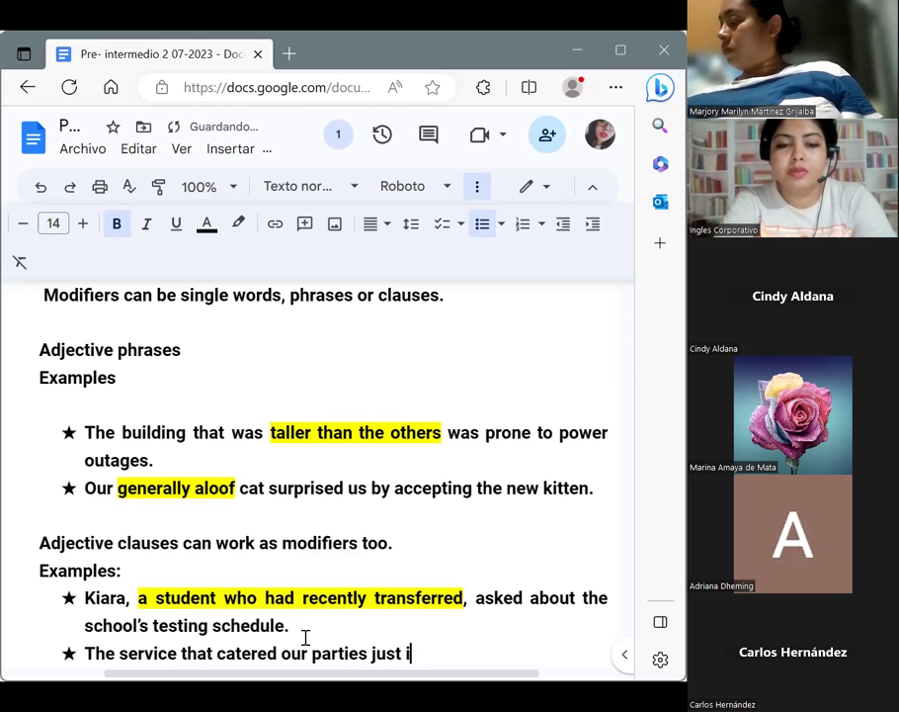
pyautogui.write('ncrease')
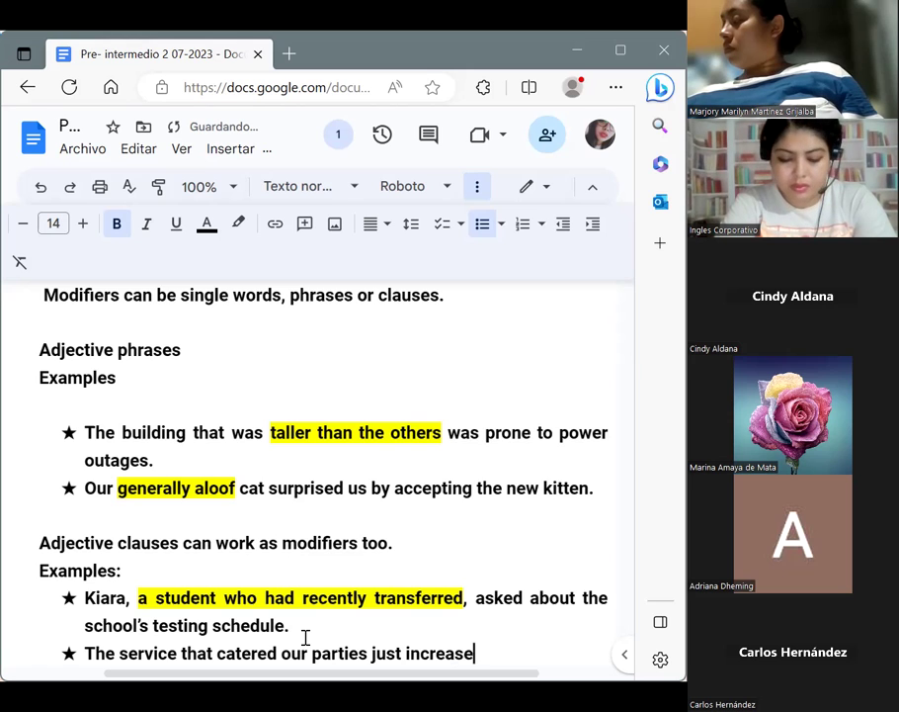
pyautogui.write('d the')
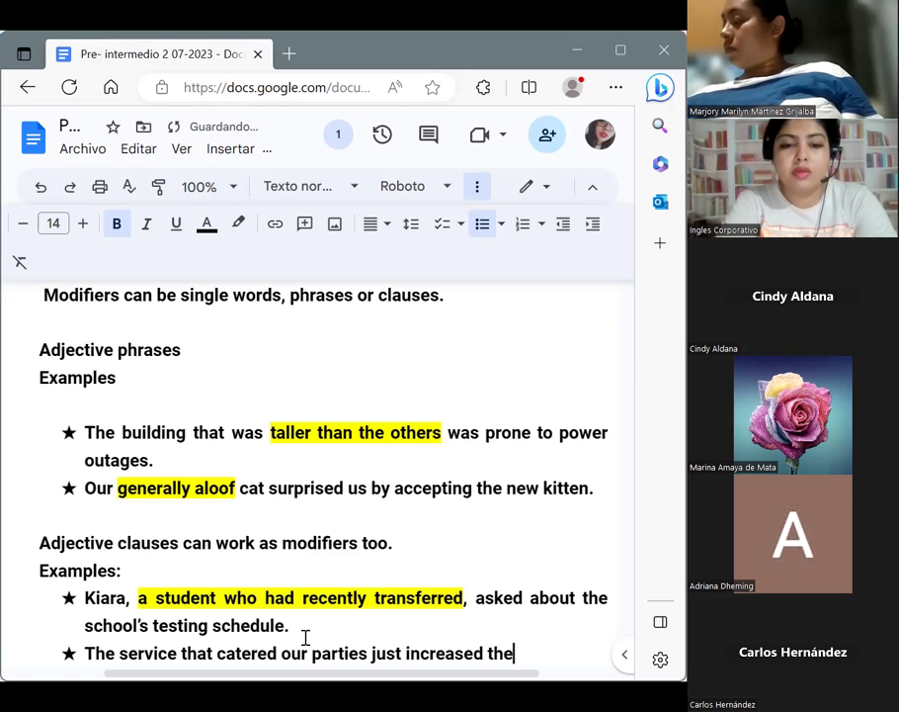
pyautogui.write('ir prices.')
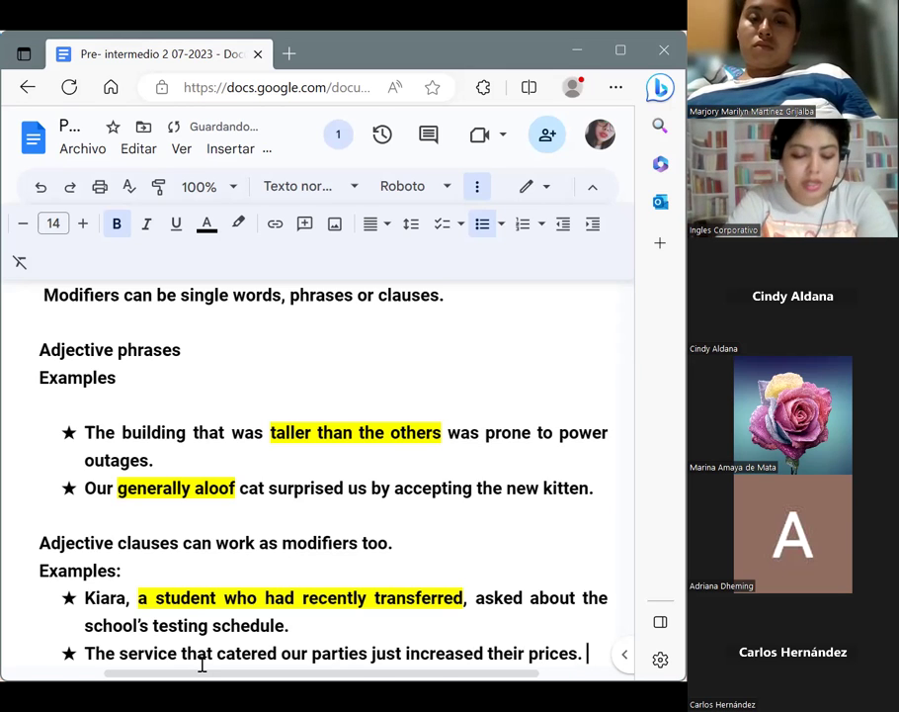
pyautogui.moveTo(182, 653); pyautogui.dragTo(367, 653)
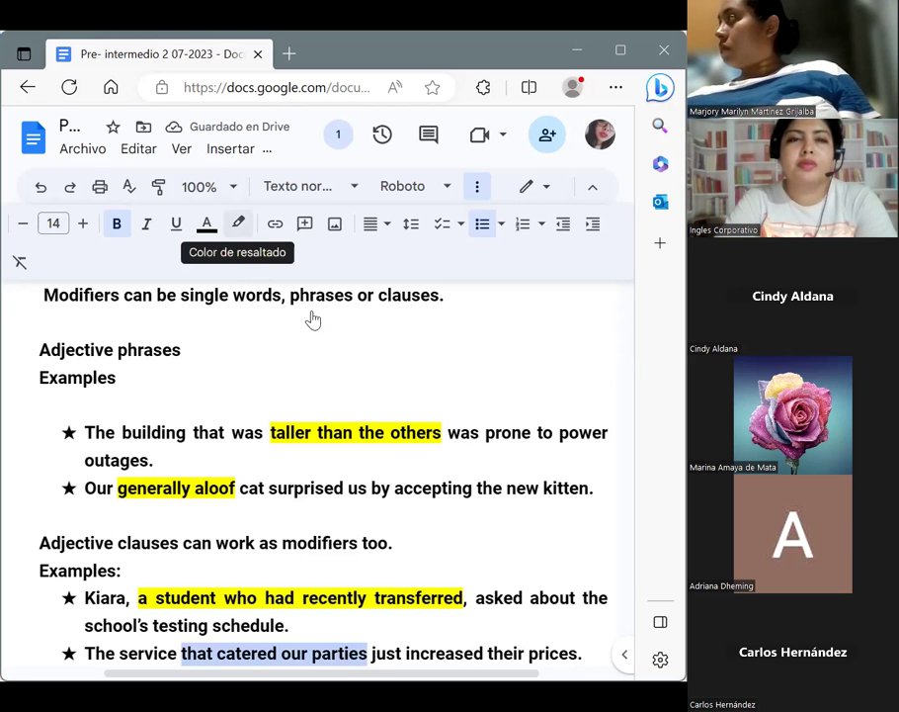
pyautogui.click(238, 224)
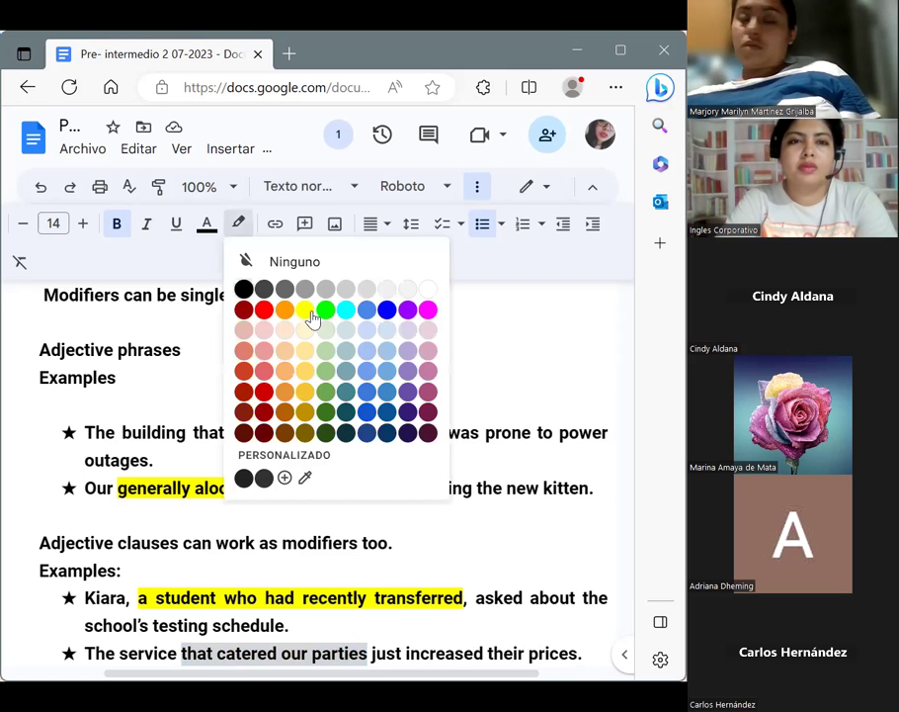
pyautogui.click(306, 311)
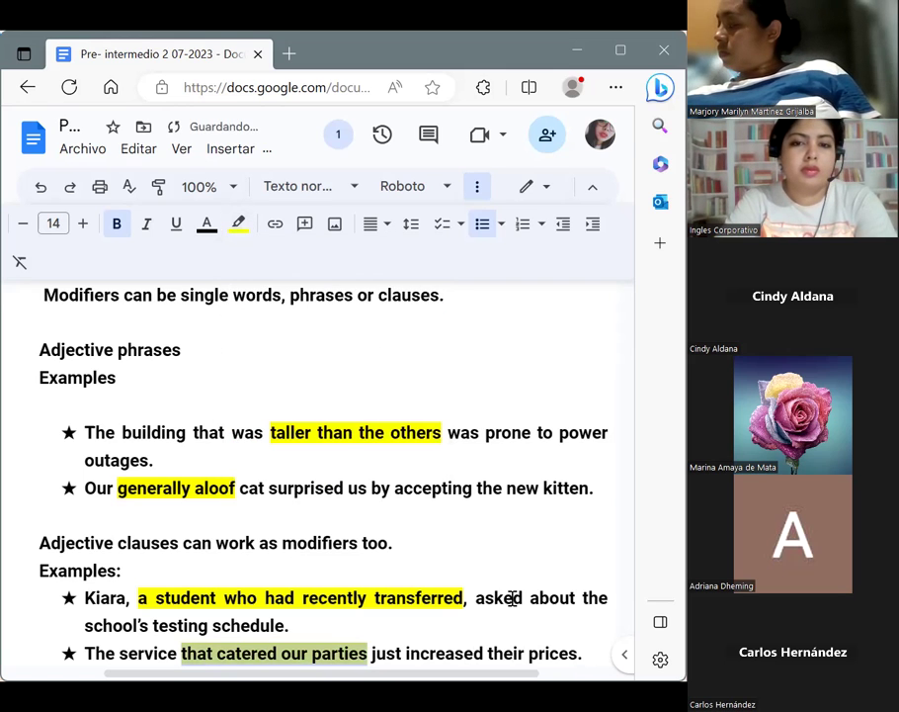
pyautogui.press('Down')
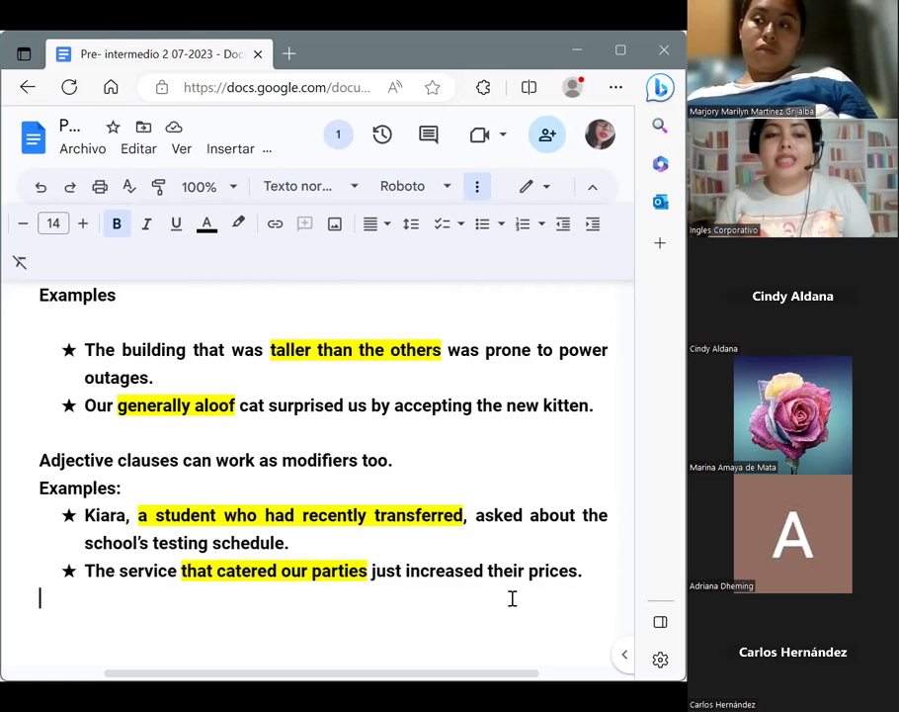
# Step: Add a 'Single adjectives' line with a blank line above and an 'Examples' line below
pyautogui.write('Si')
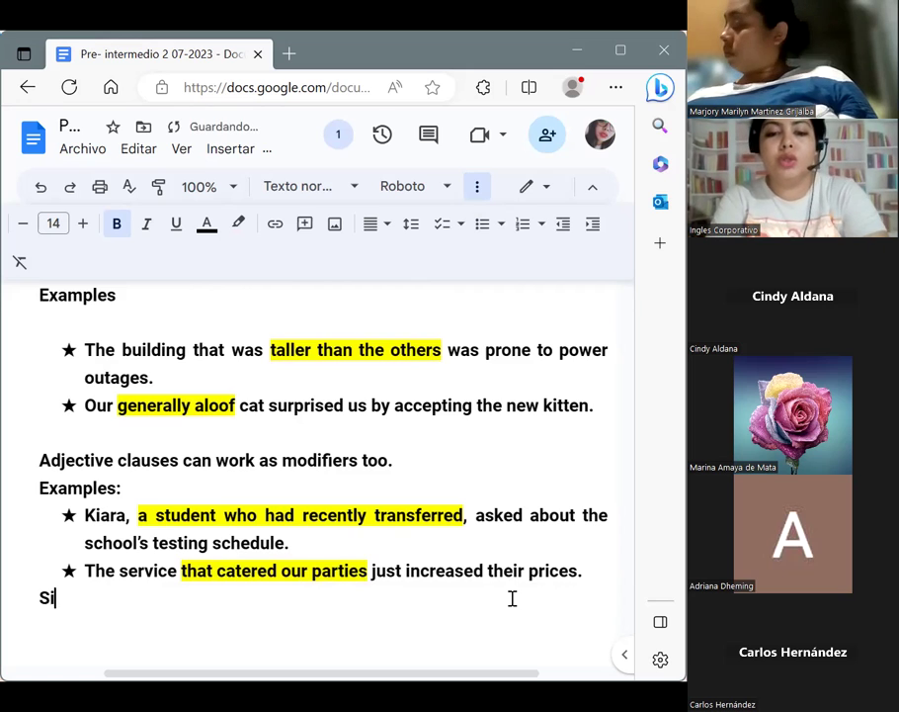
pyautogui.write('ngle')
pyautogui.press('Left')
pyautogui.press('Left')
pyautogui.press('Left')
pyautogui.press('Left')
pyautogui.press('Left')
pyautogui.press('Left')
pyautogui.press('Left')
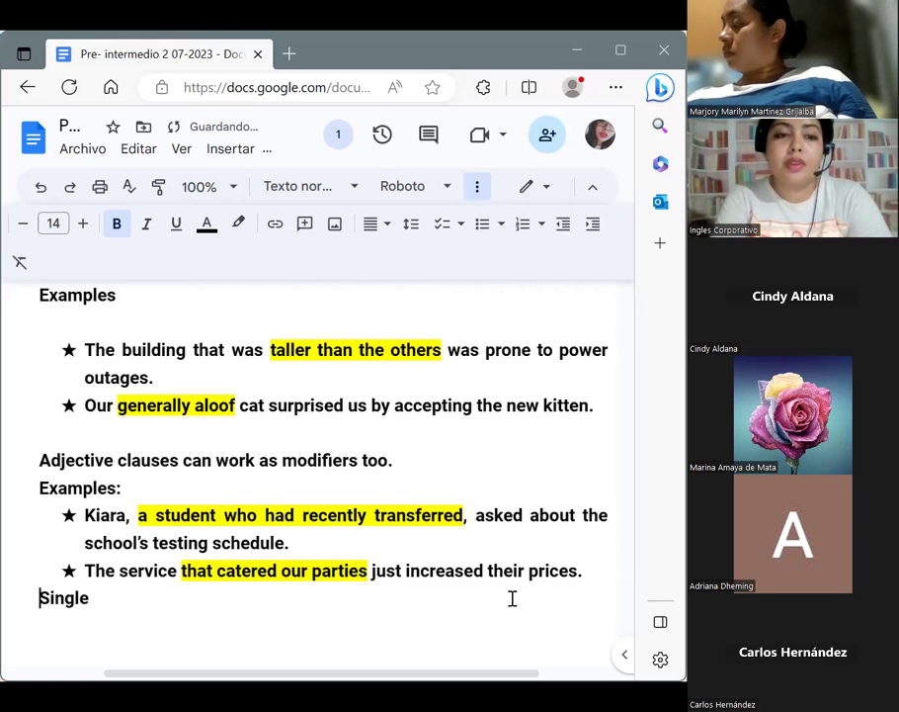
pyautogui.press('Return')
pyautogui.click(403, 633)
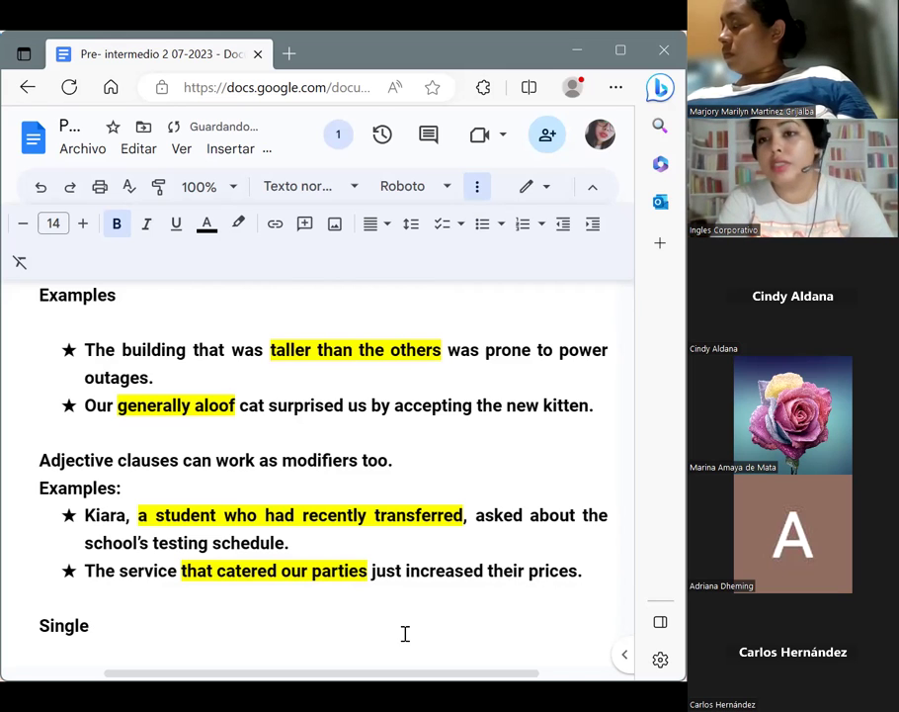
pyautogui.write('adjectives')
pyautogui.press('Return')
pyautogui.write('Ex')
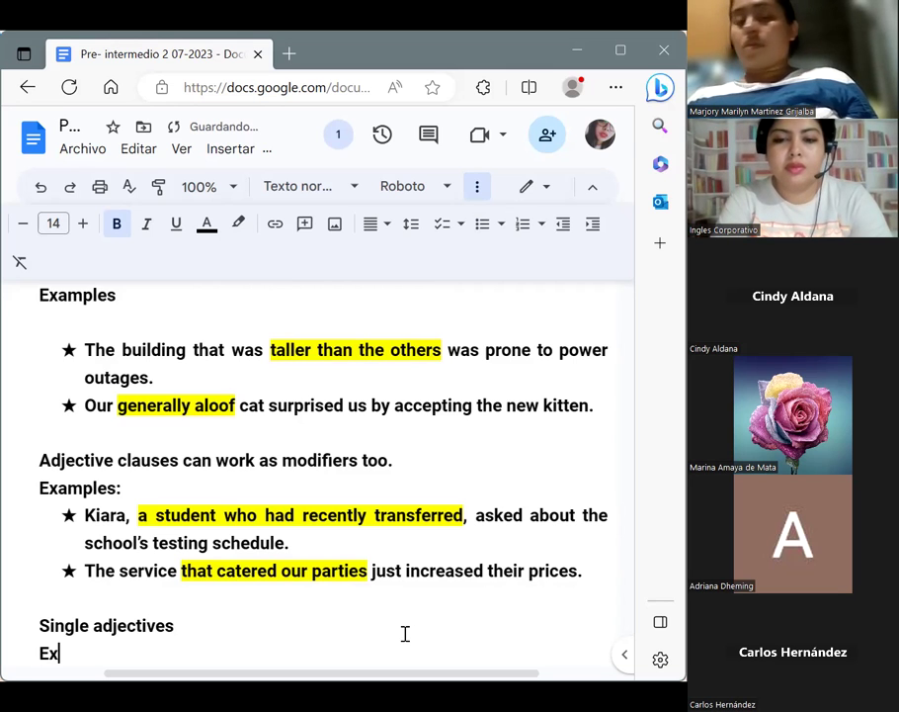
pyautogui.write('amples')
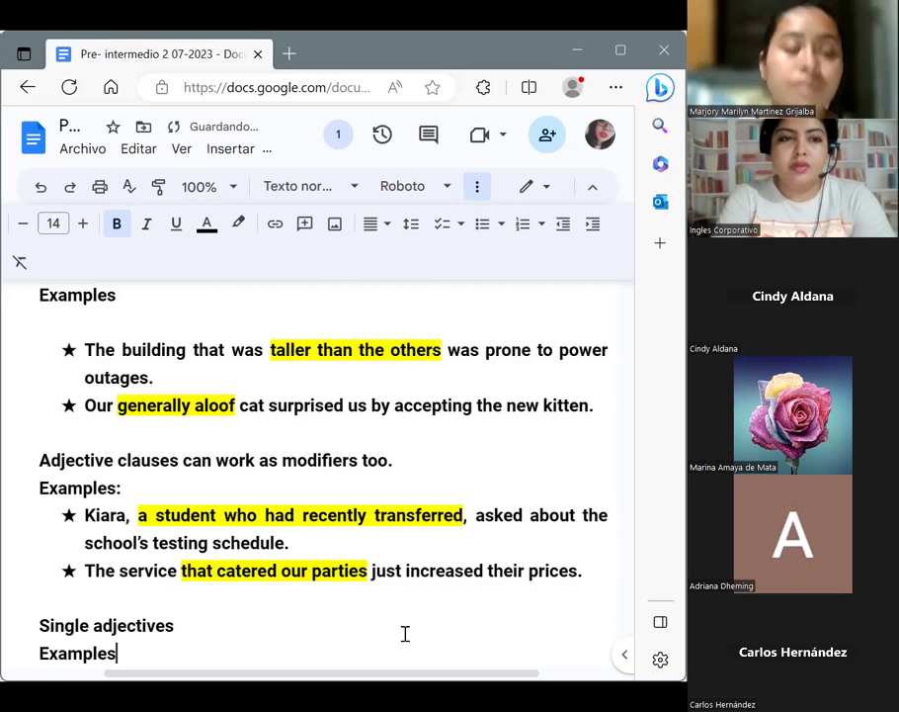
pyautogui.press('Return')
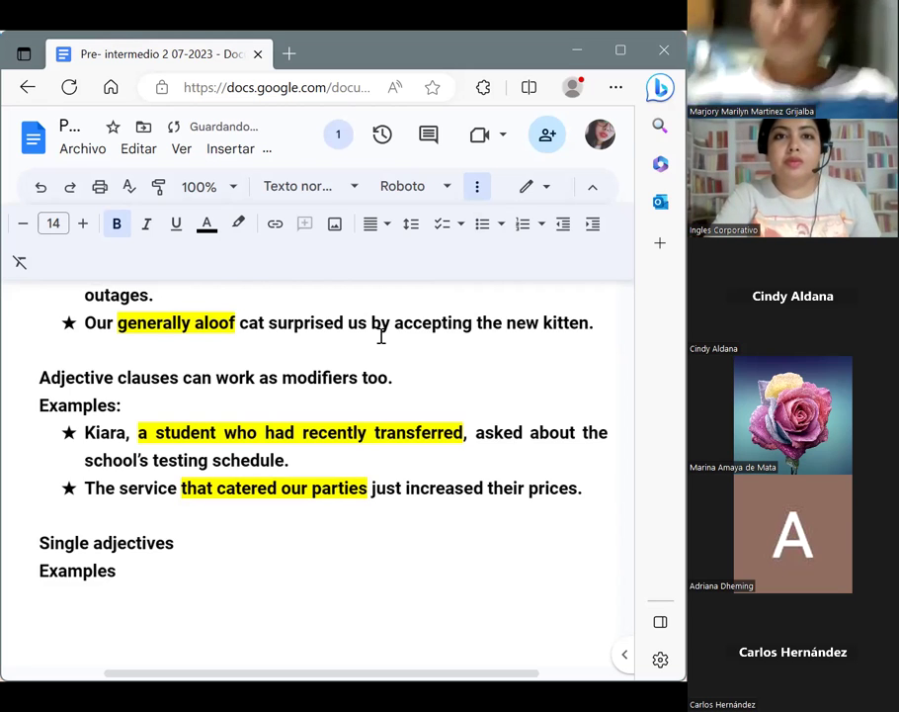
# Step: Start a star bullet under Examples reading 'I want to go to the retro arcade for my birthday.'
pyautogui.click(502, 226)
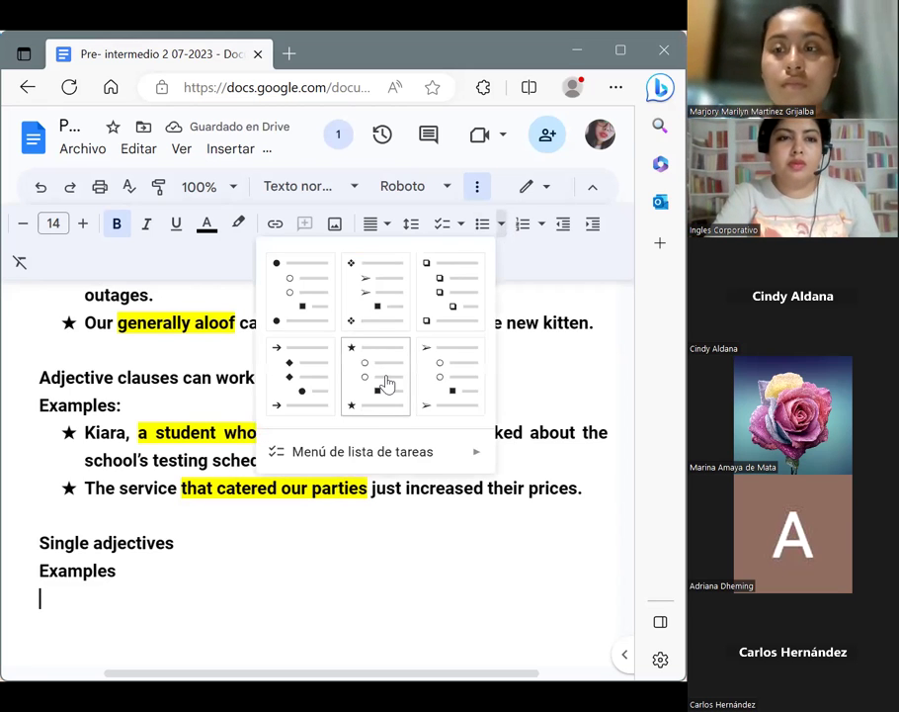
pyautogui.click(386, 379)
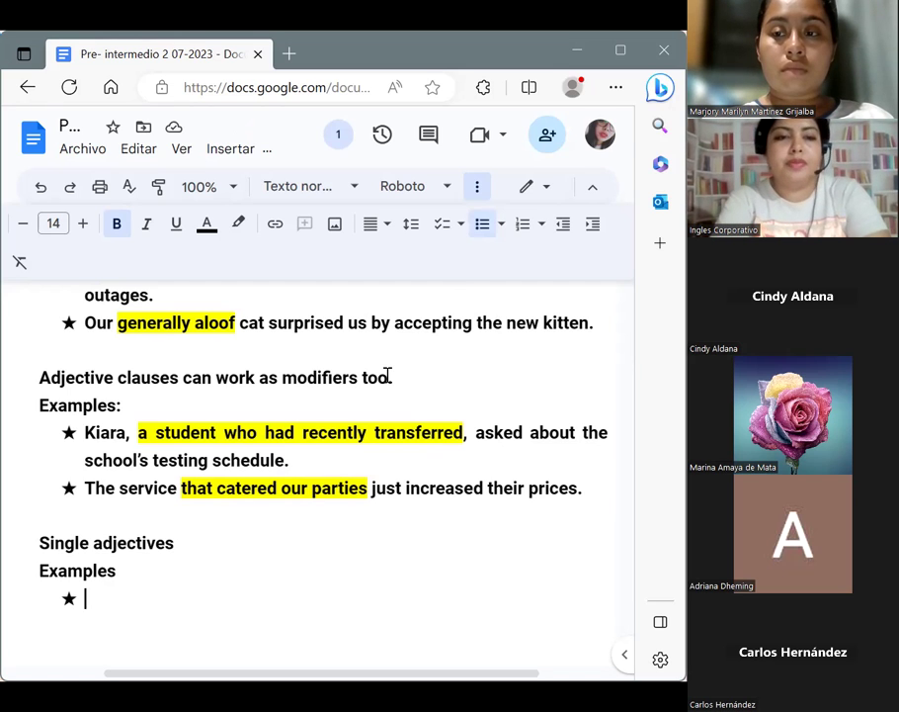
pyautogui.write('I want to ')
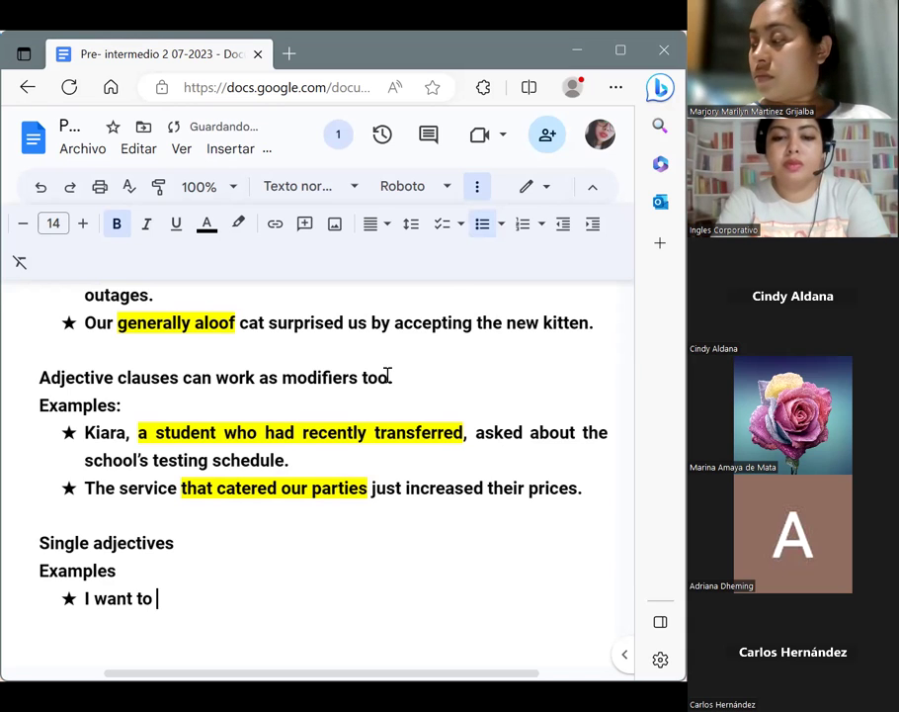
pyautogui.write('go to the ')
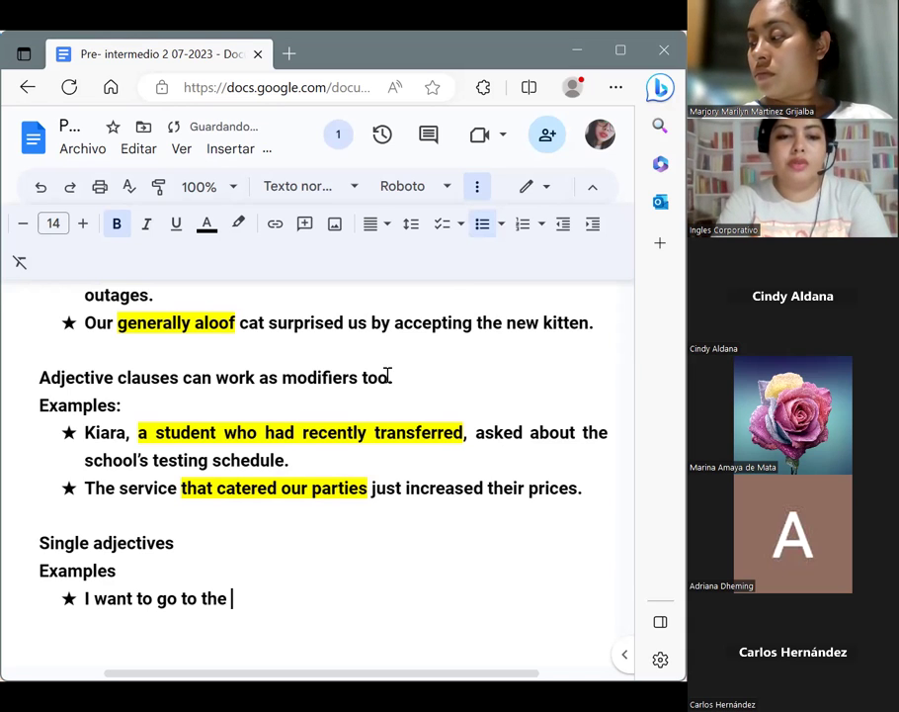
pyautogui.write('retro a')
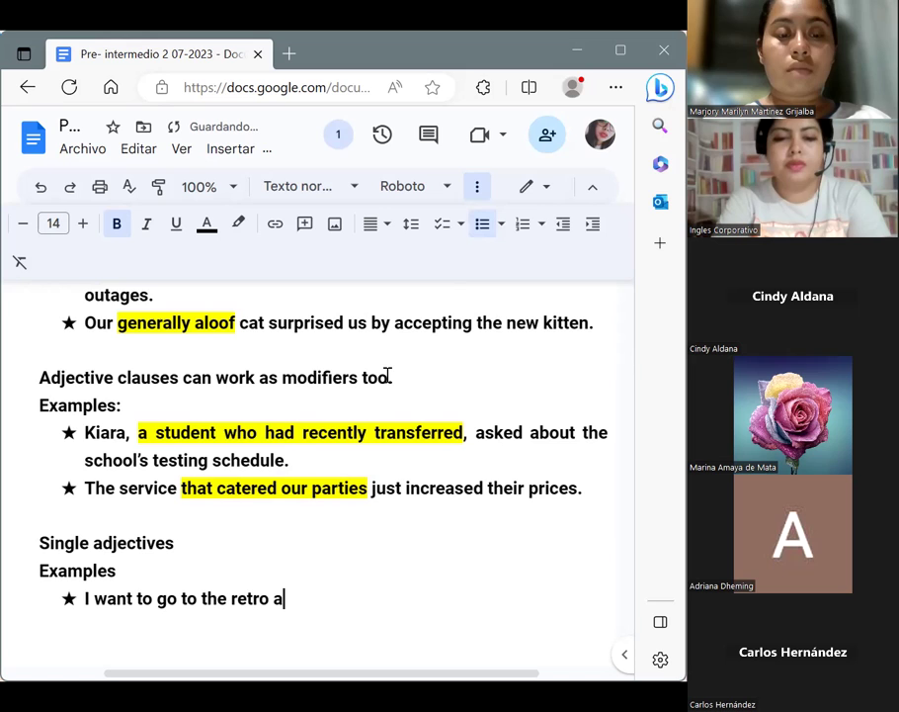
pyautogui.write('rcade ')
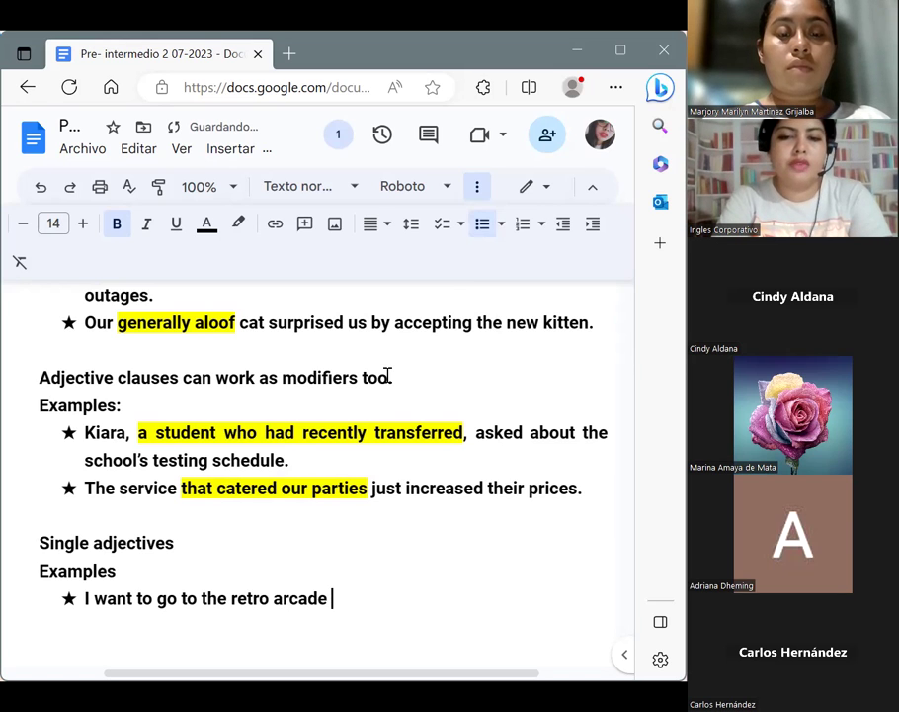
pyautogui.write('for my ')
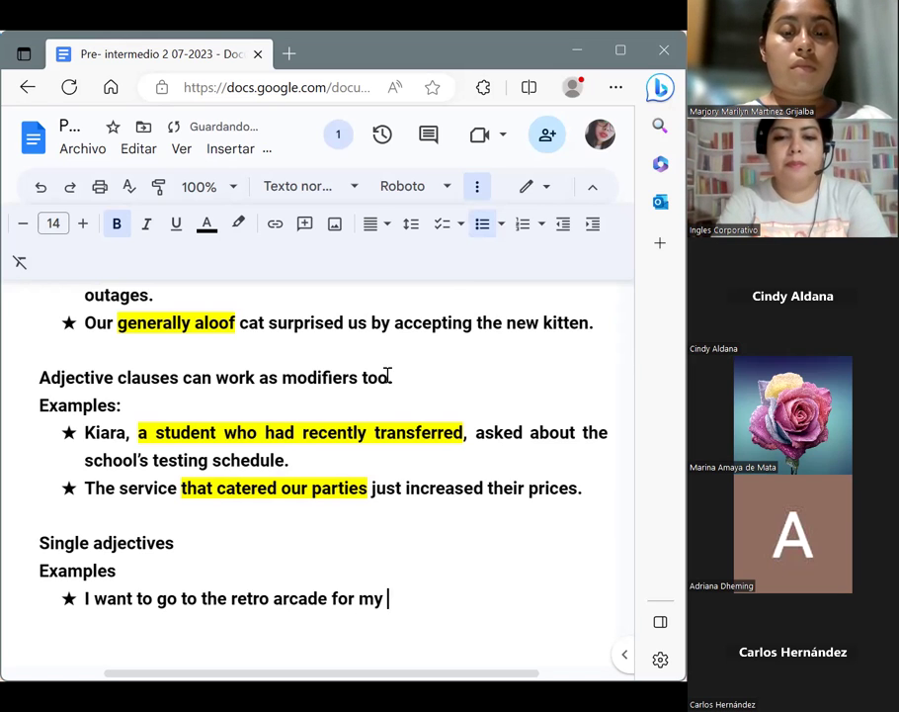
pyautogui.write('birthda')
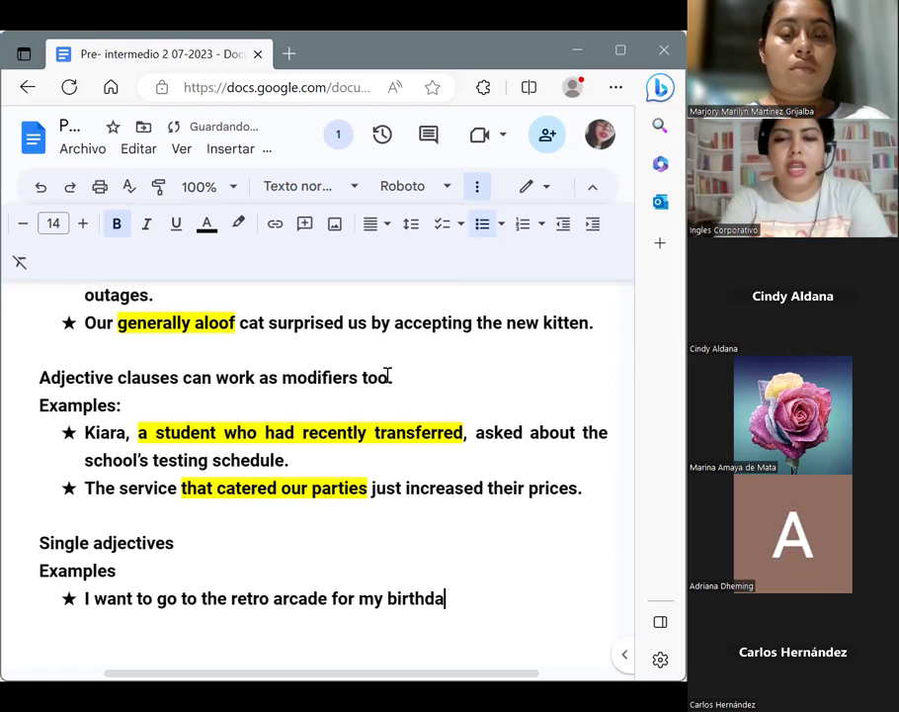
pyautogui.write('y.')
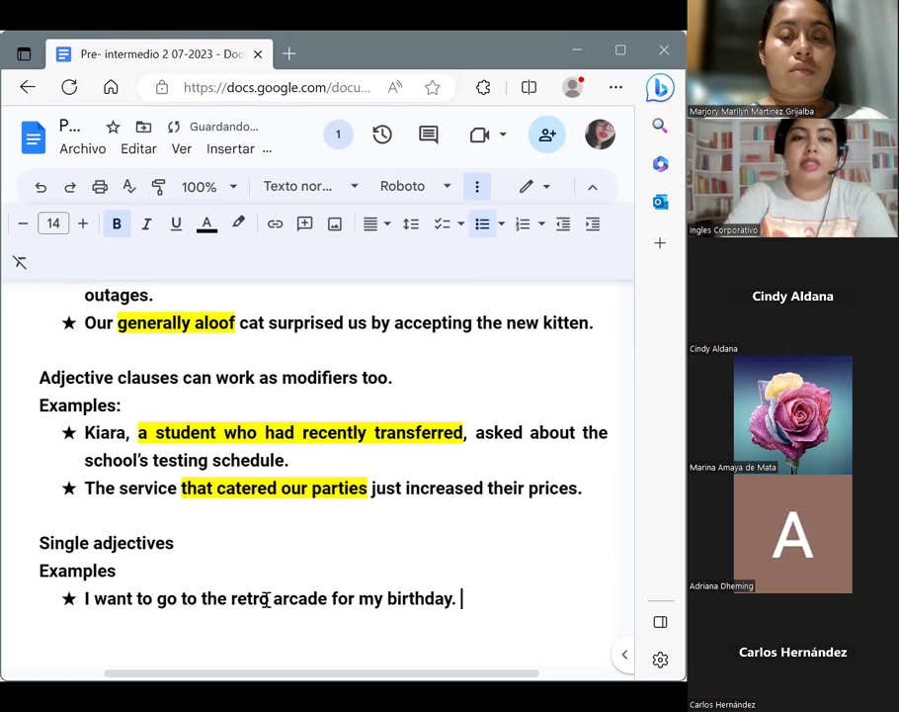
# Step: Highlight 'retro' in yellow and start a new star bullet below
pyautogui.moveTo(268, 598); pyautogui.dragTo(234, 605)
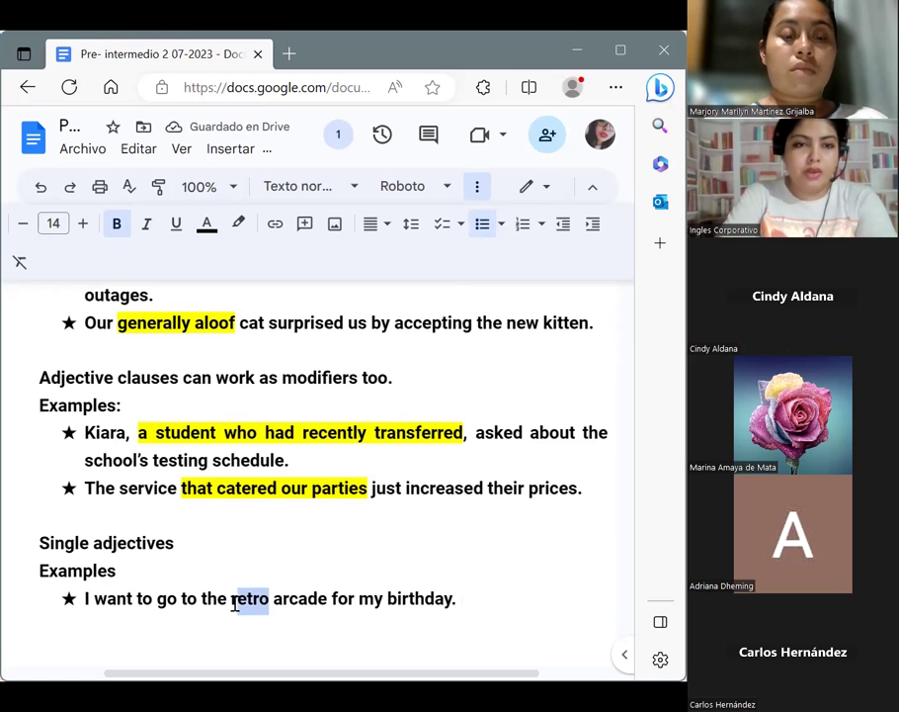
pyautogui.click(239, 224)
pyautogui.click(302, 312)
pyautogui.click(484, 593)
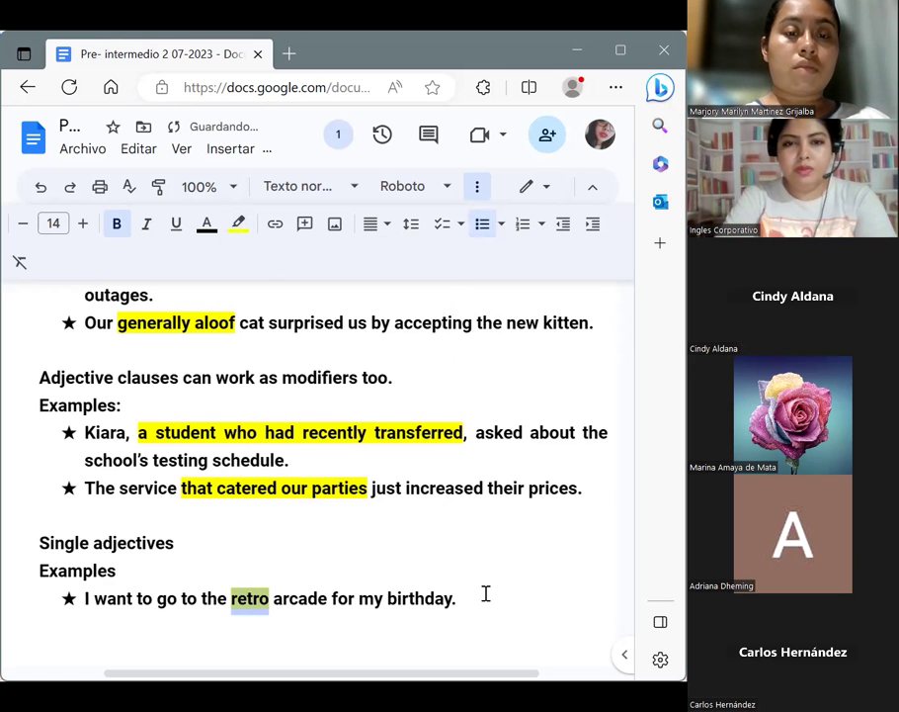
pyautogui.press('Return')
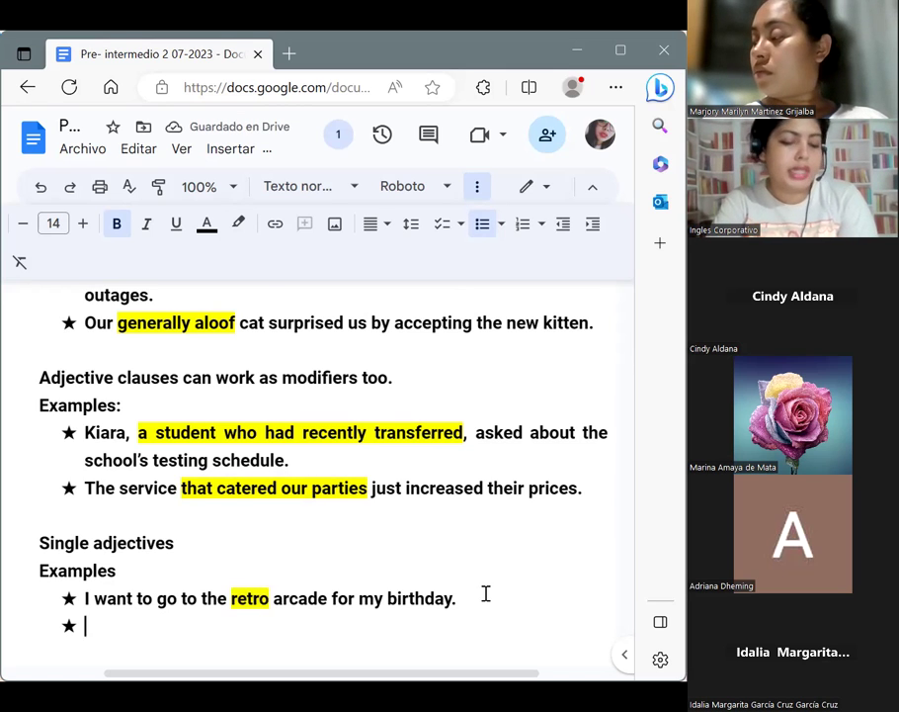
# Step: Type 'They saw a yellow bird in the garden.', replacing the trailing comma with a period
pyautogui.write('The')
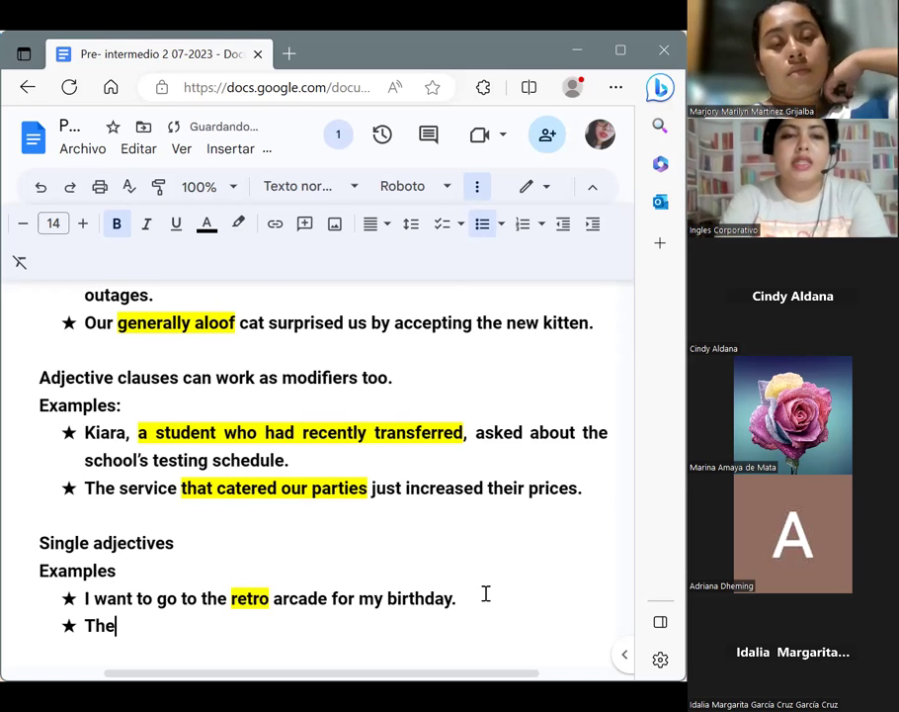
pyautogui.write('y saw ')
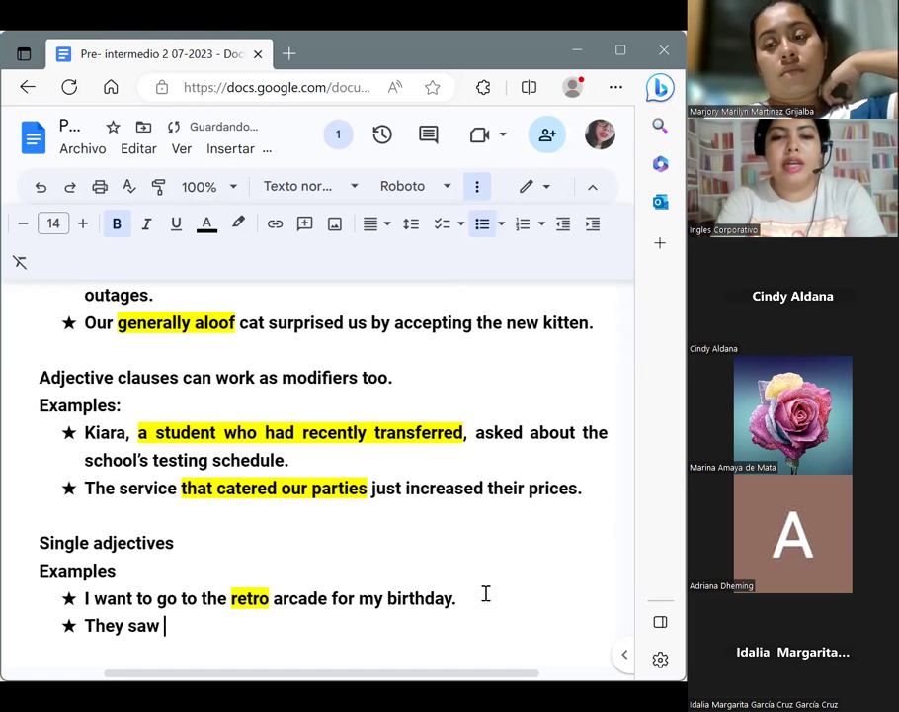
pyautogui.write('a yellow ')
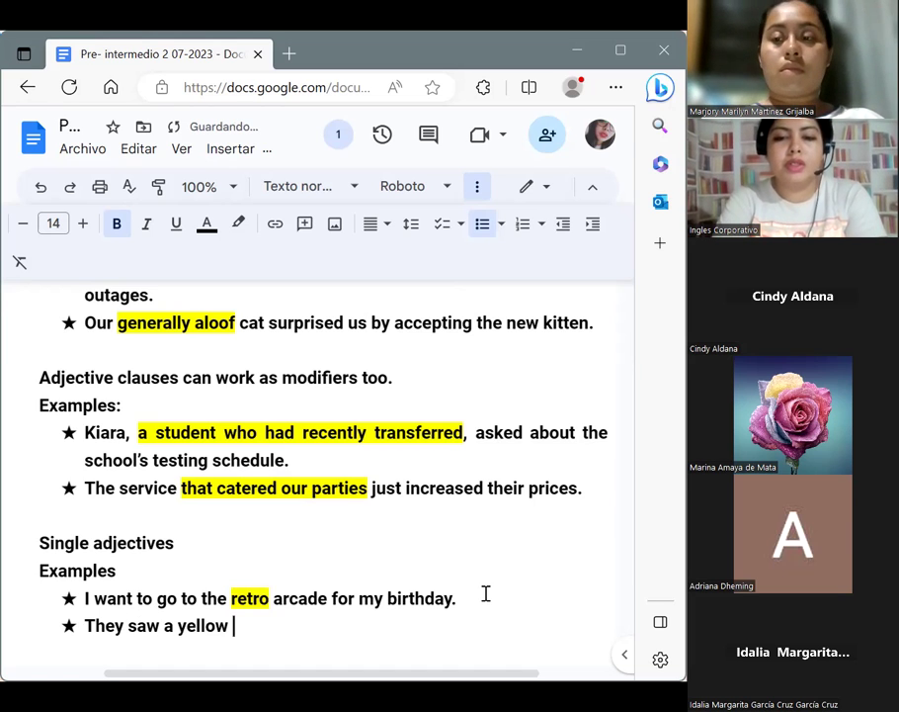
pyautogui.write('bird in')
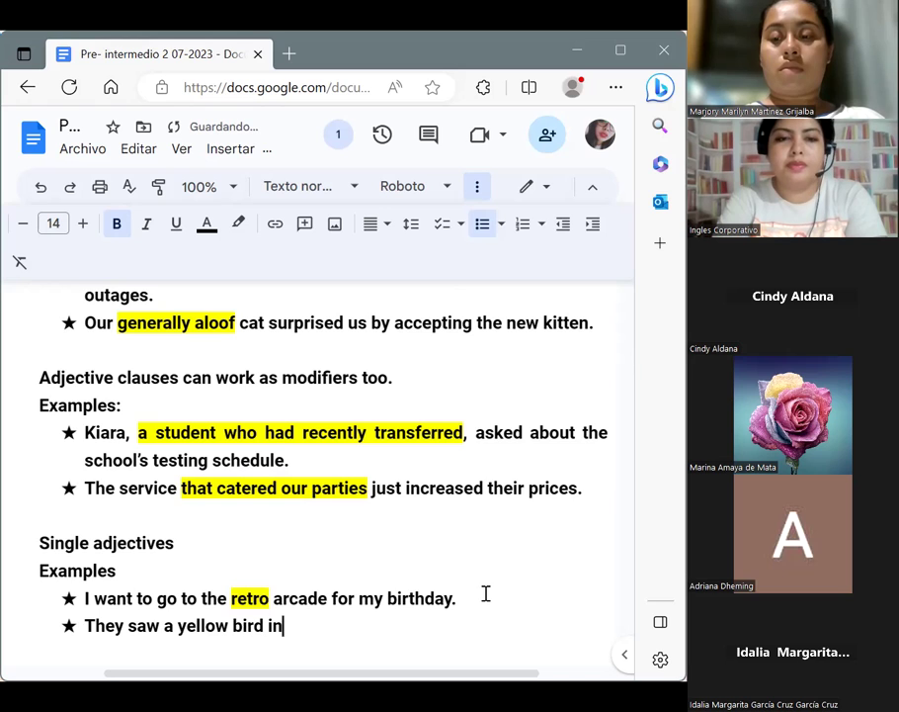
pyautogui.write(' the ga')
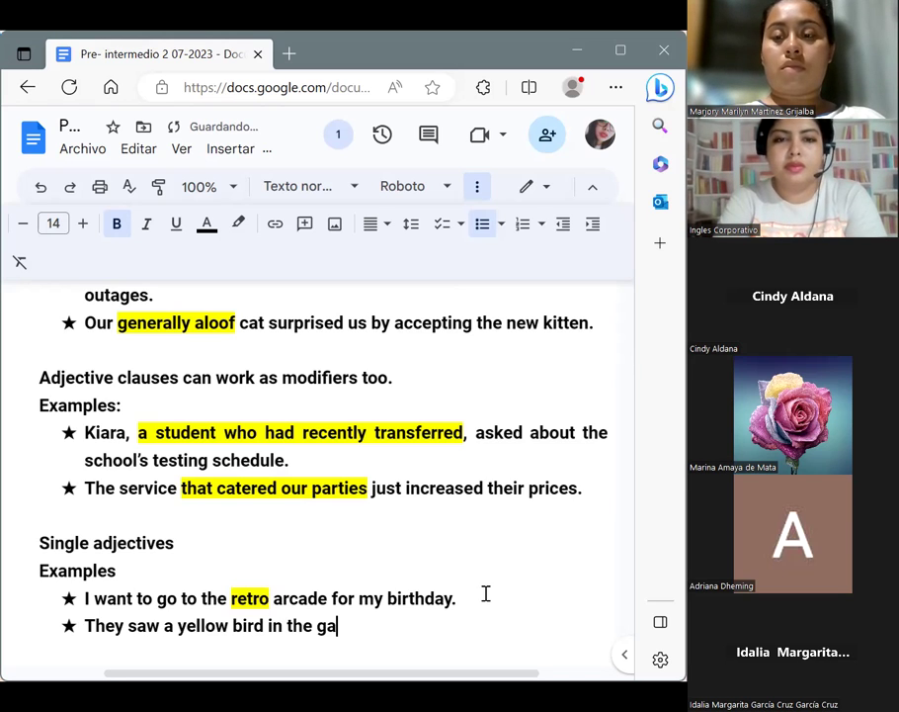
pyautogui.write('rden,')
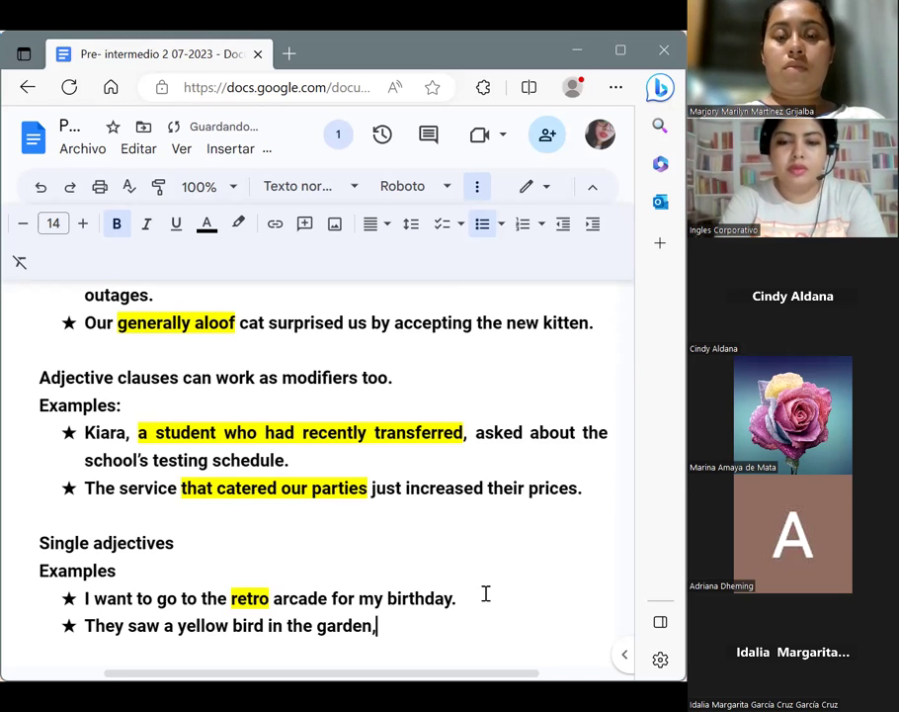
pyautogui.press('BackSpace')
pyautogui.write('.')
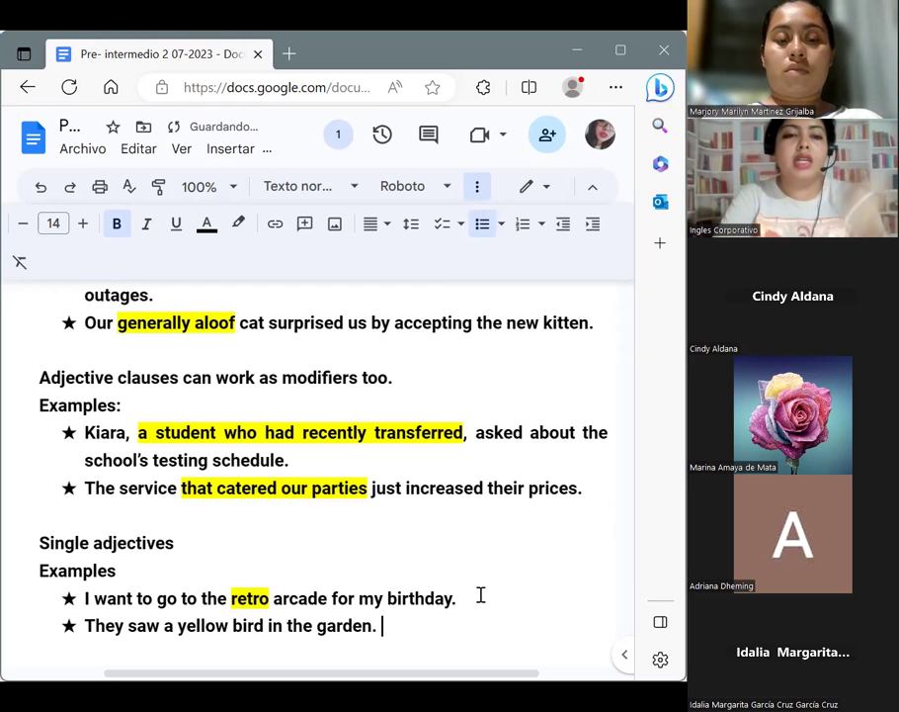
# Step: Highlight the word 'yellow' in yellow, then deselect it
pyautogui.moveTo(179, 626); pyautogui.dragTo(229, 627)
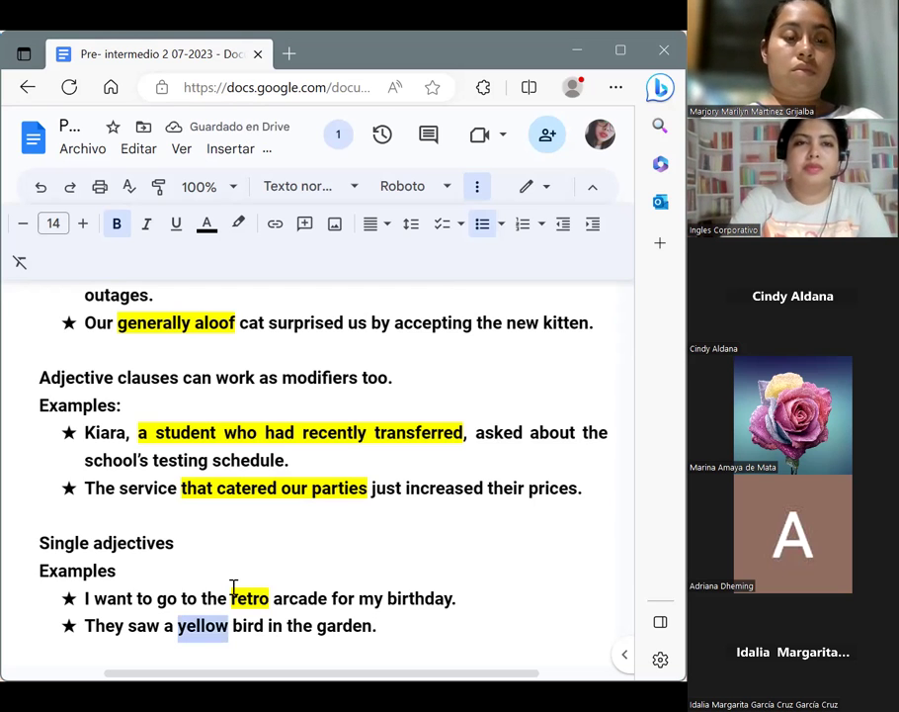
pyautogui.click(238, 225)
pyautogui.click(300, 312)
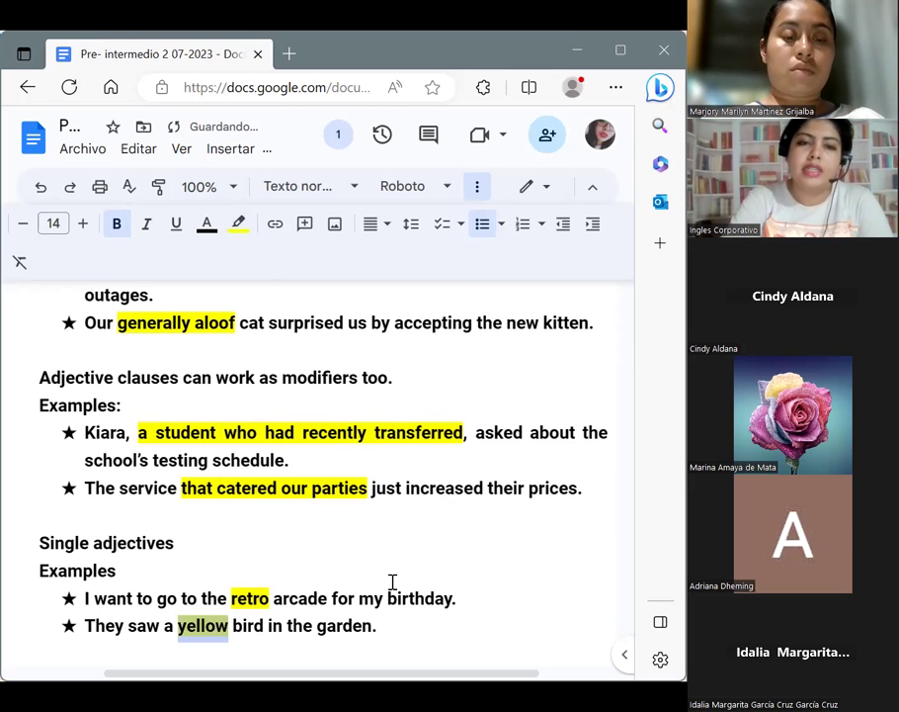
pyautogui.click(430, 649)
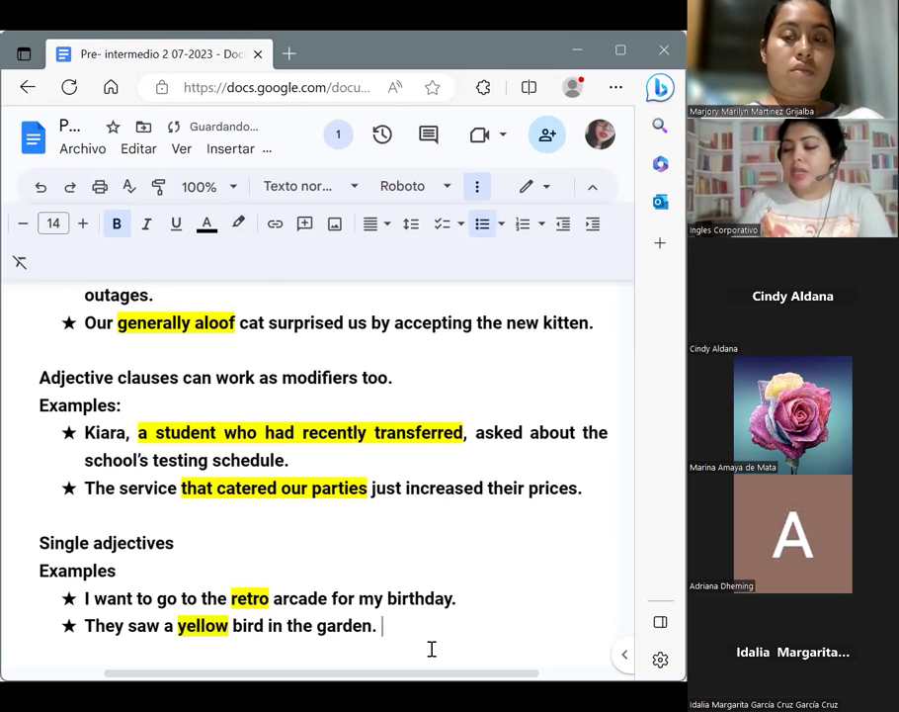